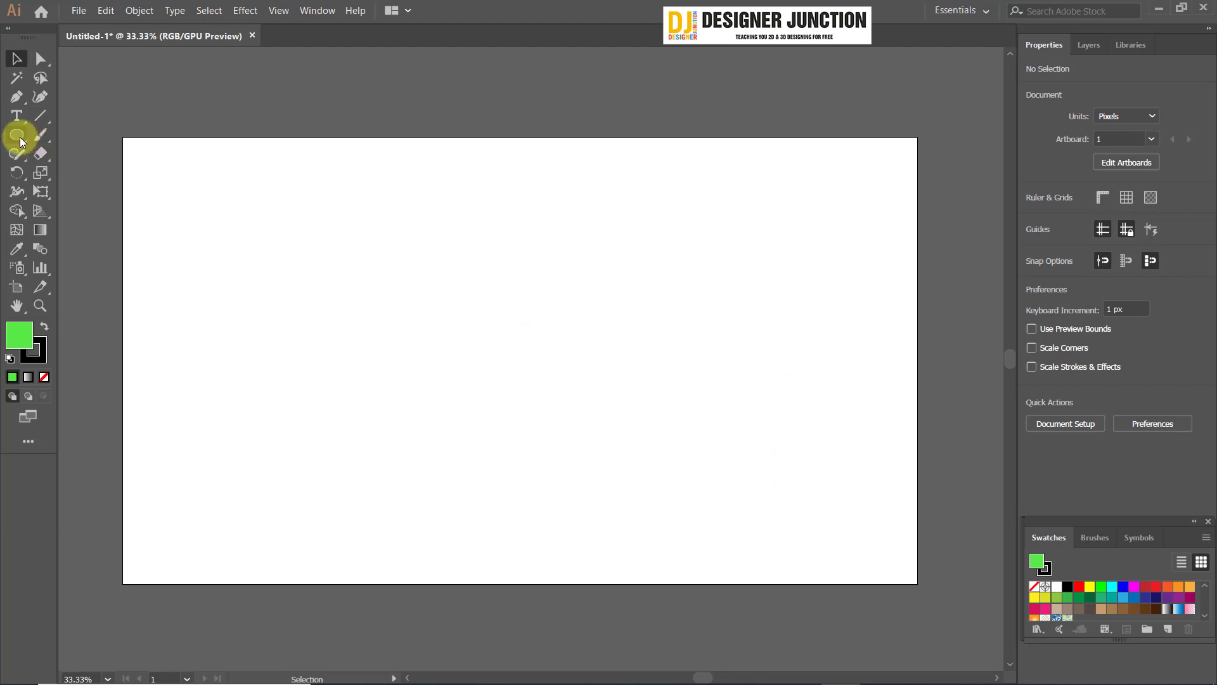
# - Draw a green circle about 354 px in diameter with the Ellipse tool and position it in the artboard's upper-left area
pyautogui.click(17, 135)
pyautogui.moveTo(309, 210)
pyautogui.mouseDown()
pyautogui.moveTo(508, 405)
pyautogui.moveTo(429, 318)
pyautogui.moveTo(454, 332)
pyautogui.mouseUp()
pyautogui.click(17, 58)
pyautogui.moveTo(394, 251); pyautogui.dragTo(438, 309)
pyautogui.moveTo(438, 309); pyautogui.dragTo(365, 260)
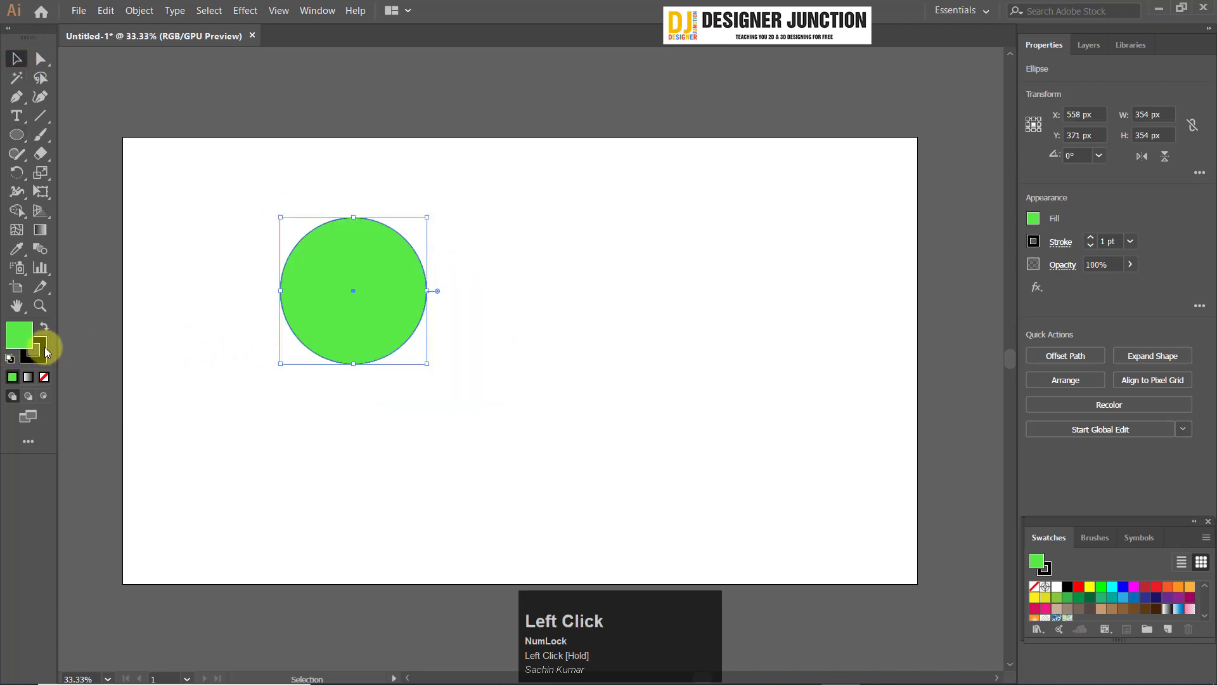
# - Set the circle's stroke weight to 10 pt and deselect it
pyautogui.click(1132, 244)
pyautogui.click(1140, 471)
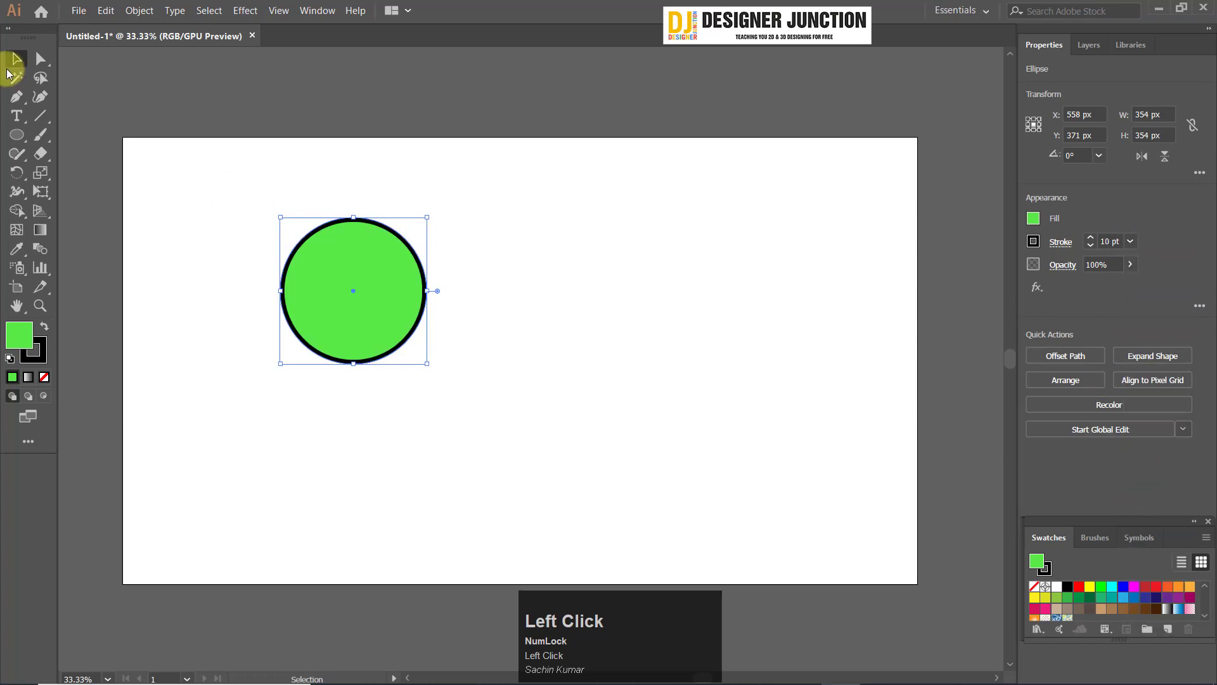
pyautogui.click(126, 73)
# - Move the circle slightly up and left, and duplicate it horizontally so the copy overlaps its right side
pyautogui.moveTo(377, 288); pyautogui.dragTo(457, 263)
pyautogui.hotkey('alt', 'shift')
pyautogui.press('shift')
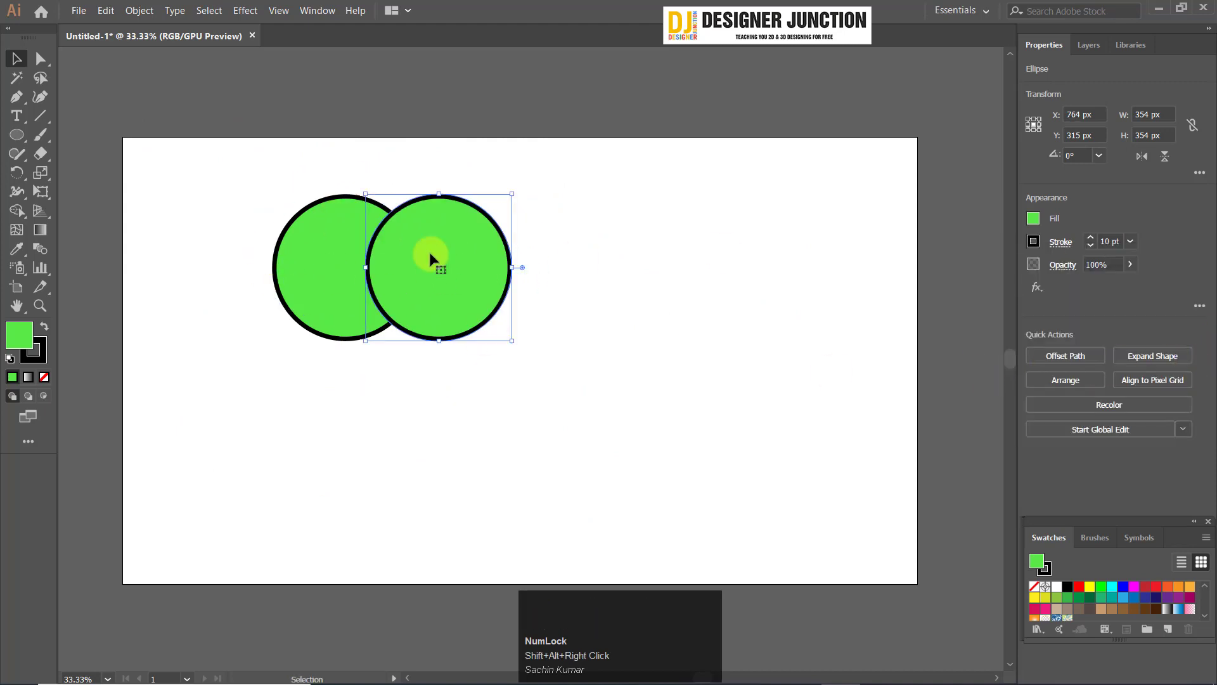
# - Merge the two overlapping circles into a single shape with the Shape Builder, and undo the merge
pyautogui.moveTo(225, 124); pyautogui.dragTo(590, 415)
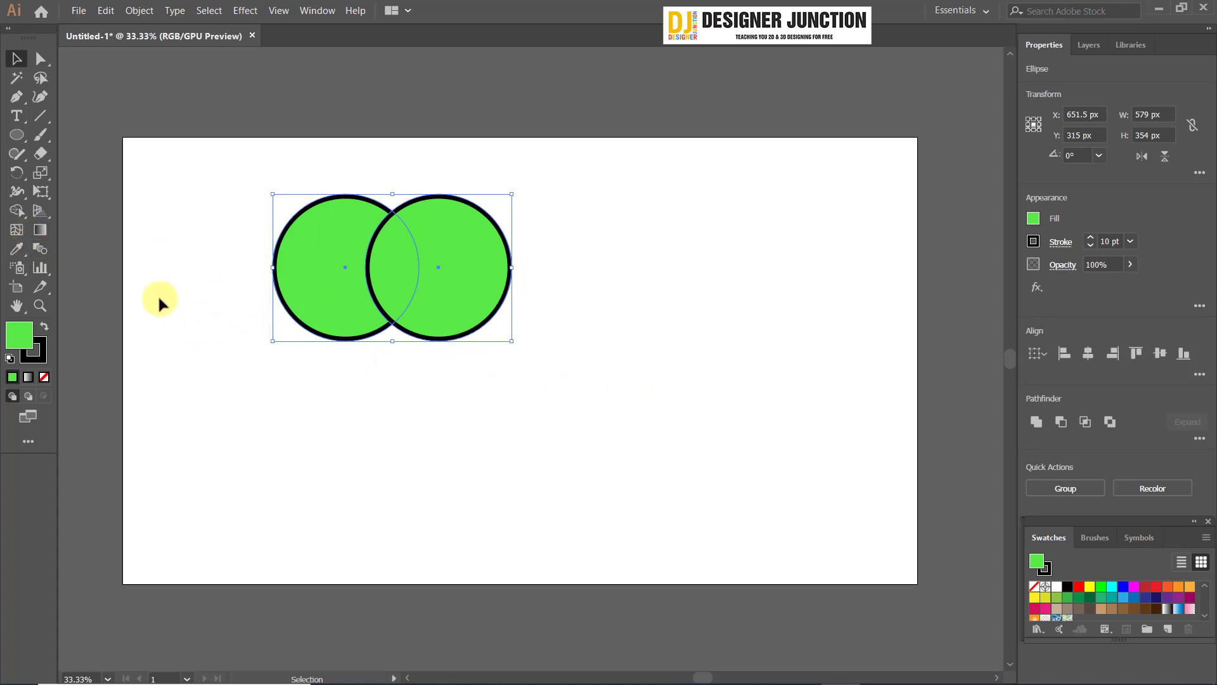
pyautogui.click(16, 213)
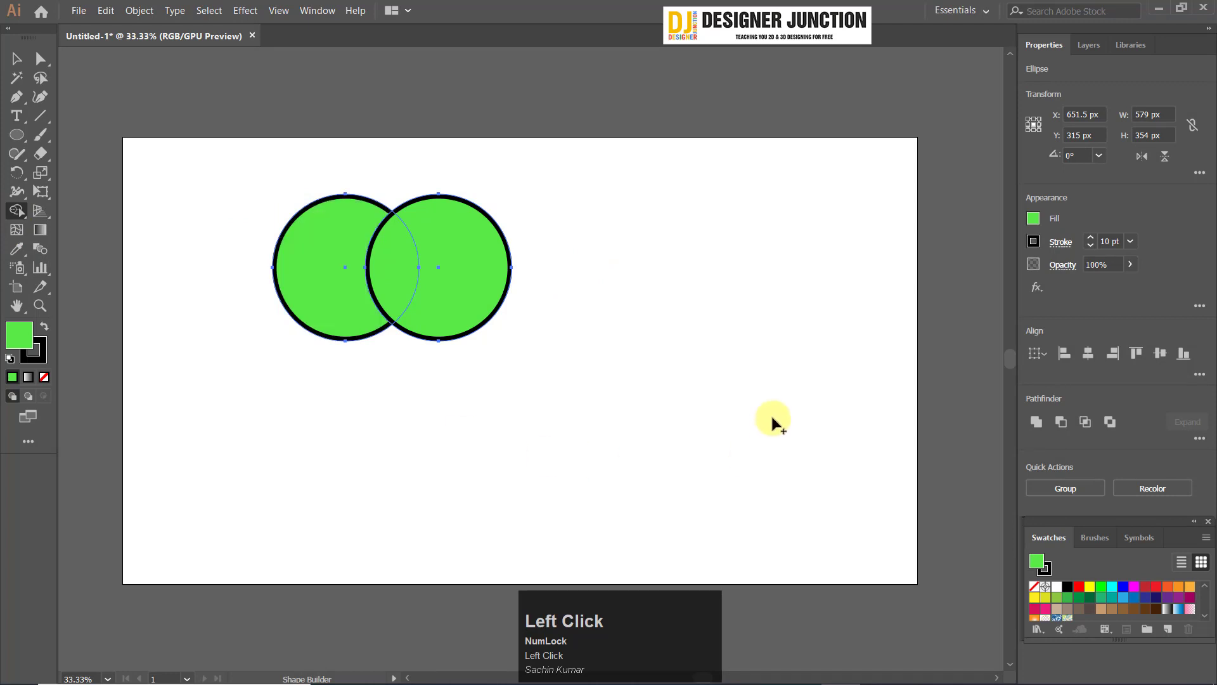
pyautogui.moveTo(313, 258)
pyautogui.mouseDown()
pyautogui.moveTo(497, 269)
pyautogui.moveTo(469, 292)
pyautogui.moveTo(307, 273)
pyautogui.mouseUp()
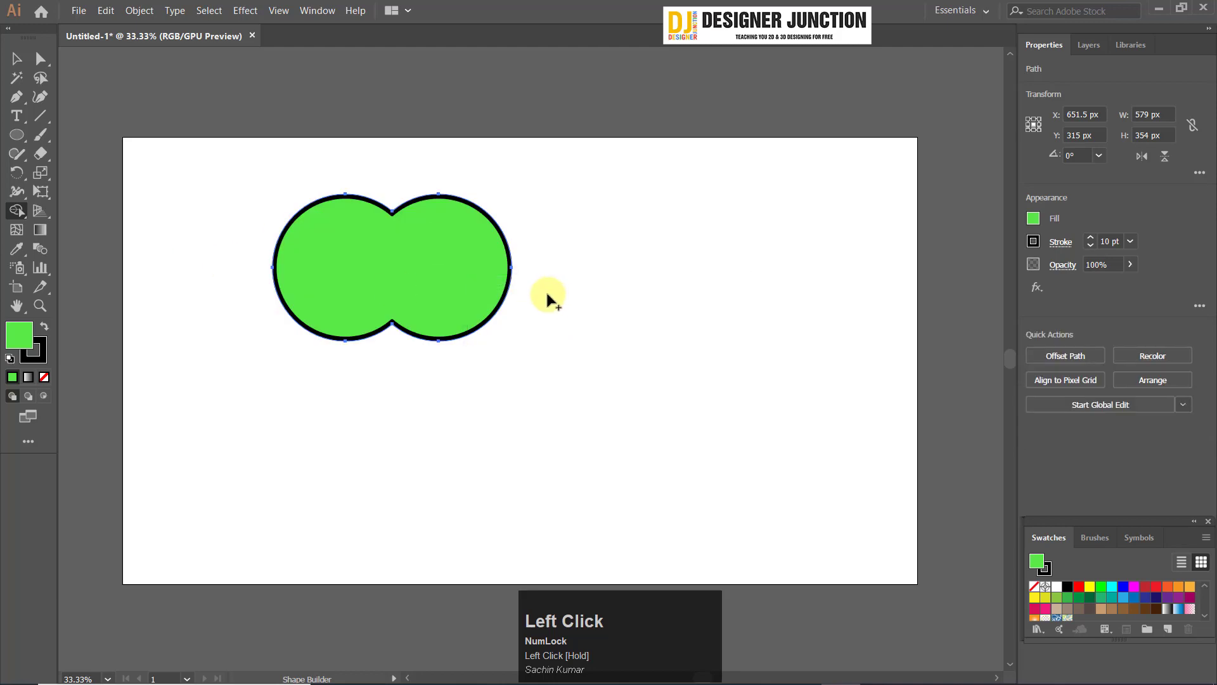
pyautogui.click(17, 58)
pyautogui.moveTo(443, 245); pyautogui.dragTo(466, 275)
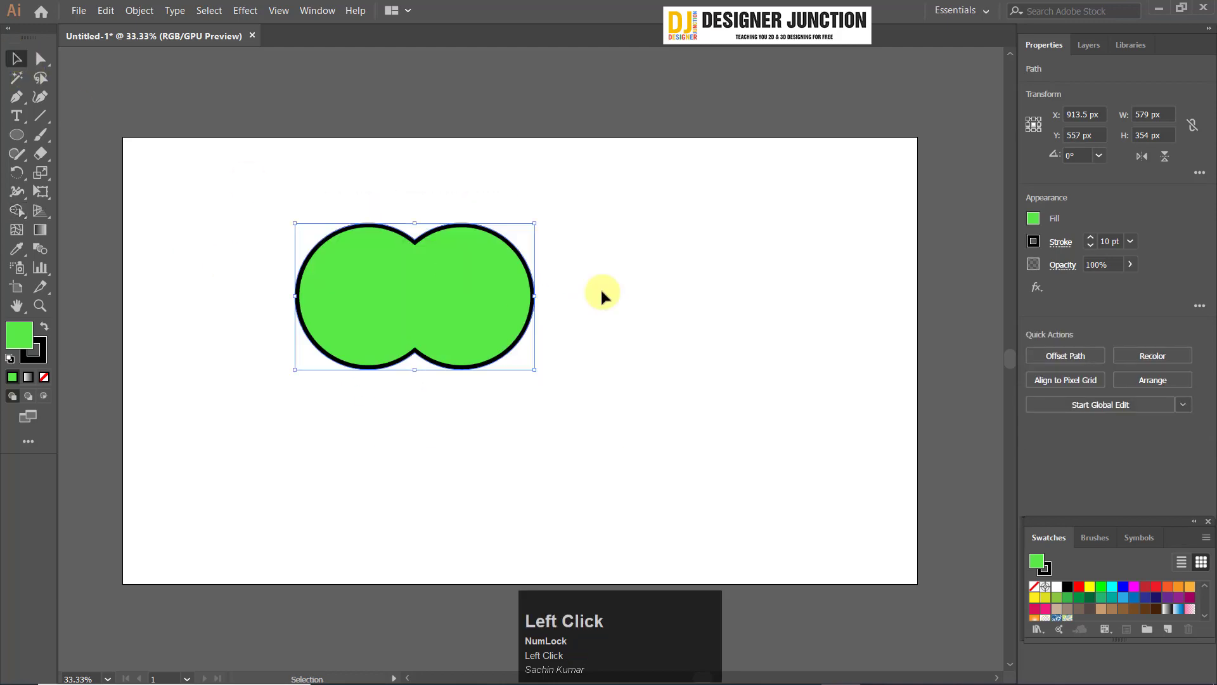
pyautogui.hotkey('ctrl', 'z')
pyautogui.hotkey('ctrl', 'z')
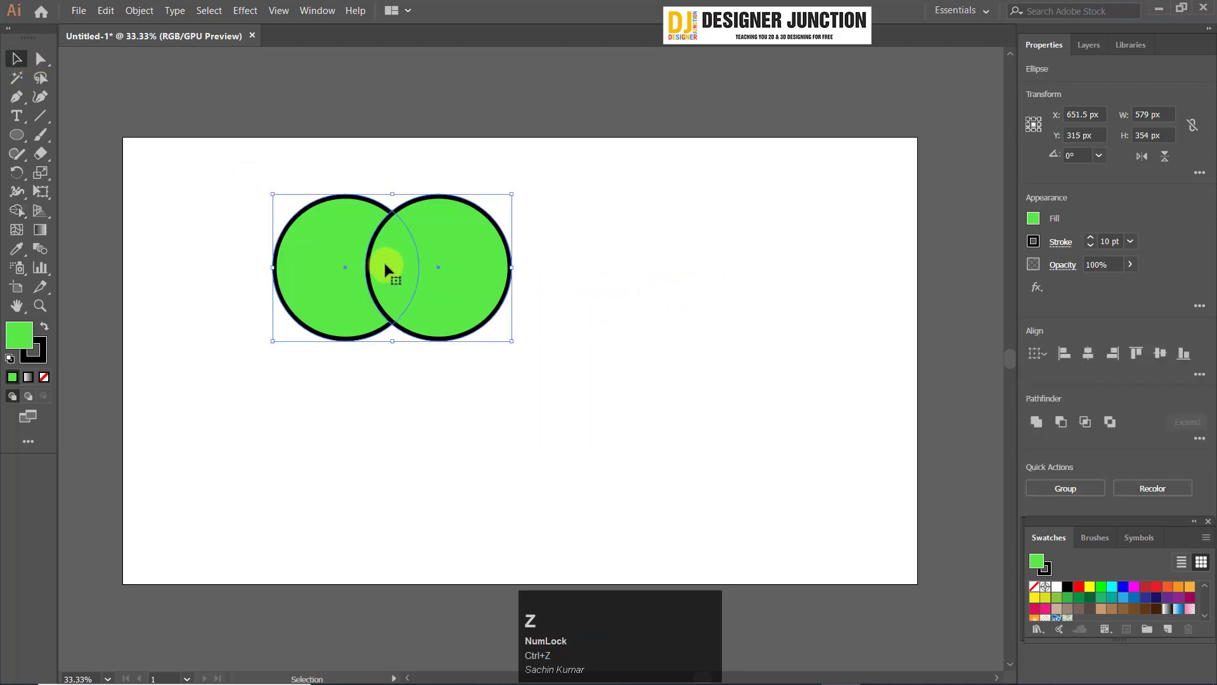
# - Split the overlapping circles into separate regions with the Shape Builder by extracting the left and right crescents
pyautogui.click(16, 211)
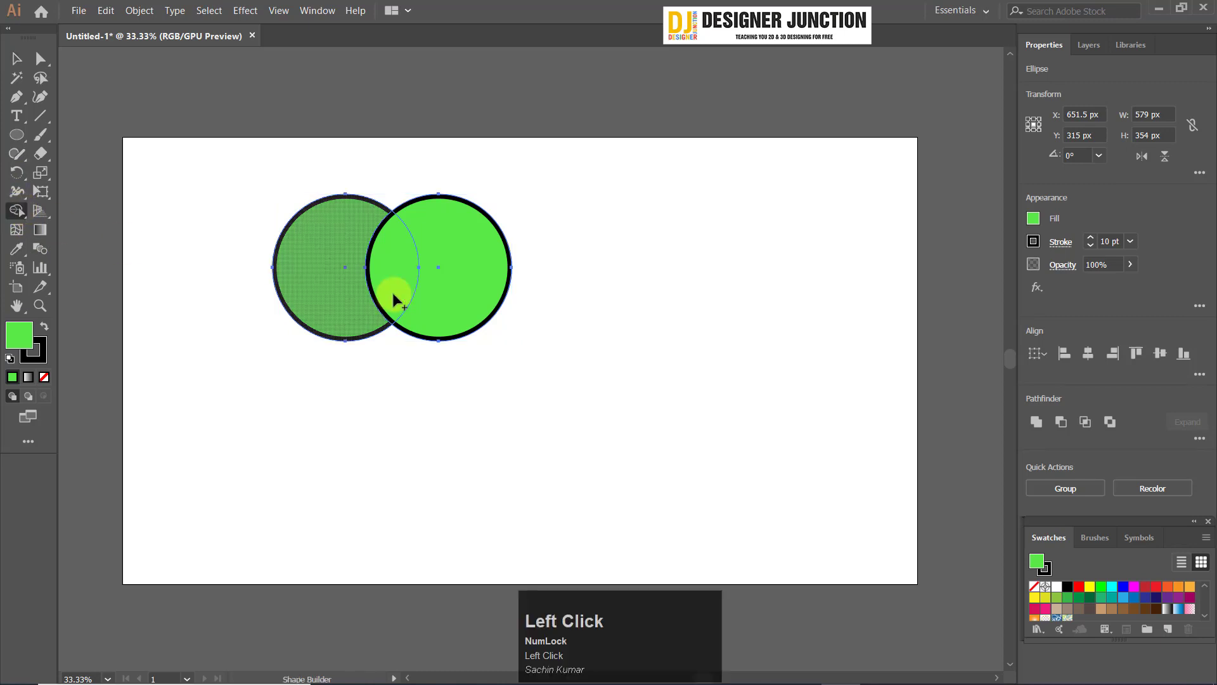
pyautogui.click(352, 269)
pyautogui.click(479, 282)
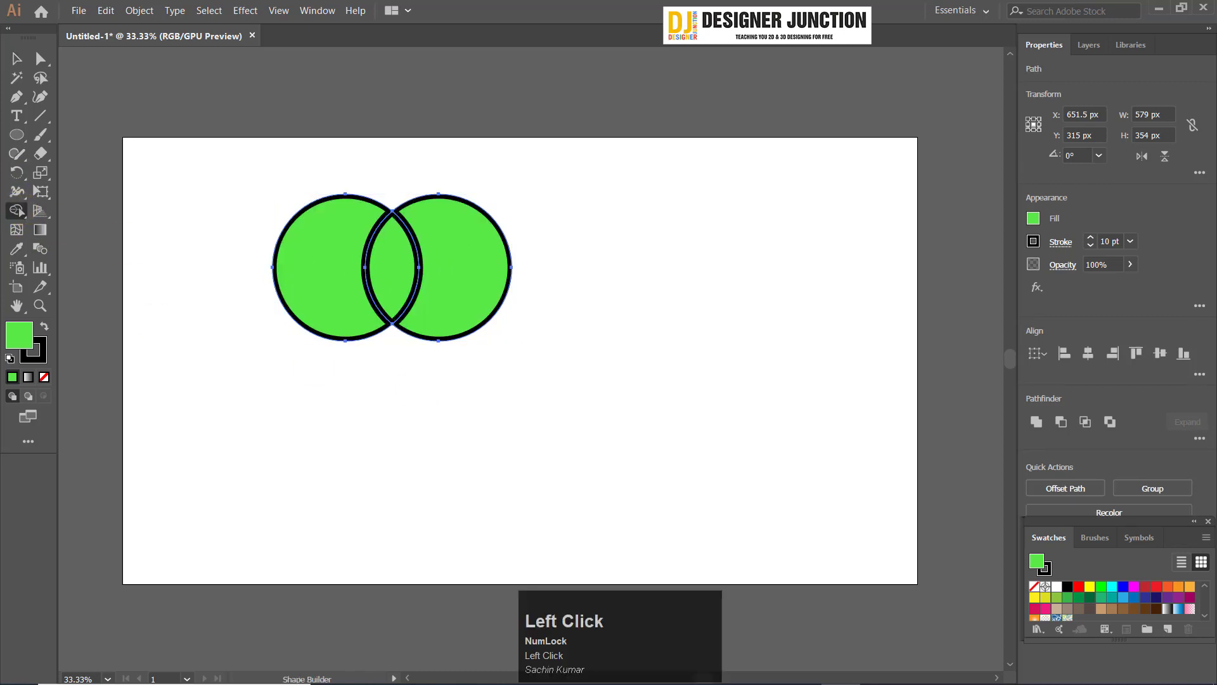
# - Move the right crescent, the left crescent and the lens-shaped overlap pieces apart from each other
pyautogui.click(15, 59)
pyautogui.click(533, 147)
pyautogui.moveTo(496, 268); pyautogui.dragTo(646, 264)
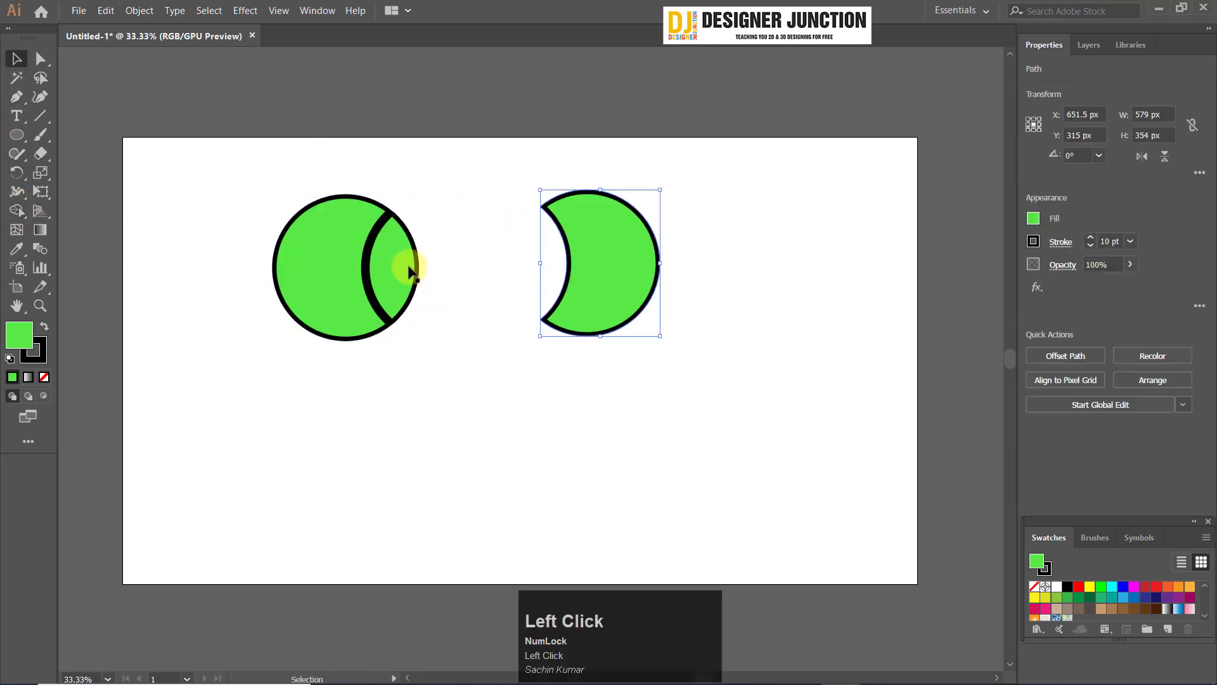
pyautogui.moveTo(408, 267); pyautogui.dragTo(483, 448)
pyautogui.moveTo(345, 281); pyautogui.dragTo(158, 199)
pyautogui.moveTo(390, 279); pyautogui.dragTo(288, 435)
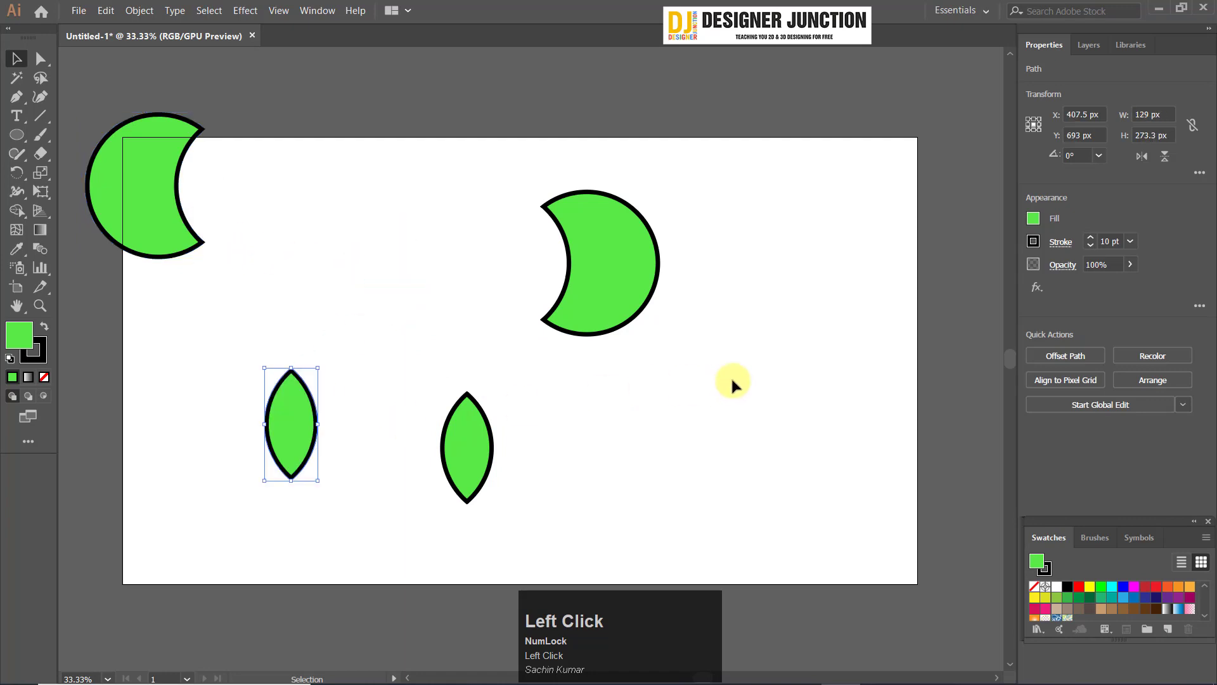
# - Undo the piece moves, the Shape Builder split and the circle duplication, back to the single circle
pyautogui.hotkey('ctrl', 'z')
pyautogui.hotkey('ctrl', 'z')
pyautogui.hotkey('ctrl', 'z')
pyautogui.hotkey('ctrl', 'z')
pyautogui.hotkey('ctrl', 'z')
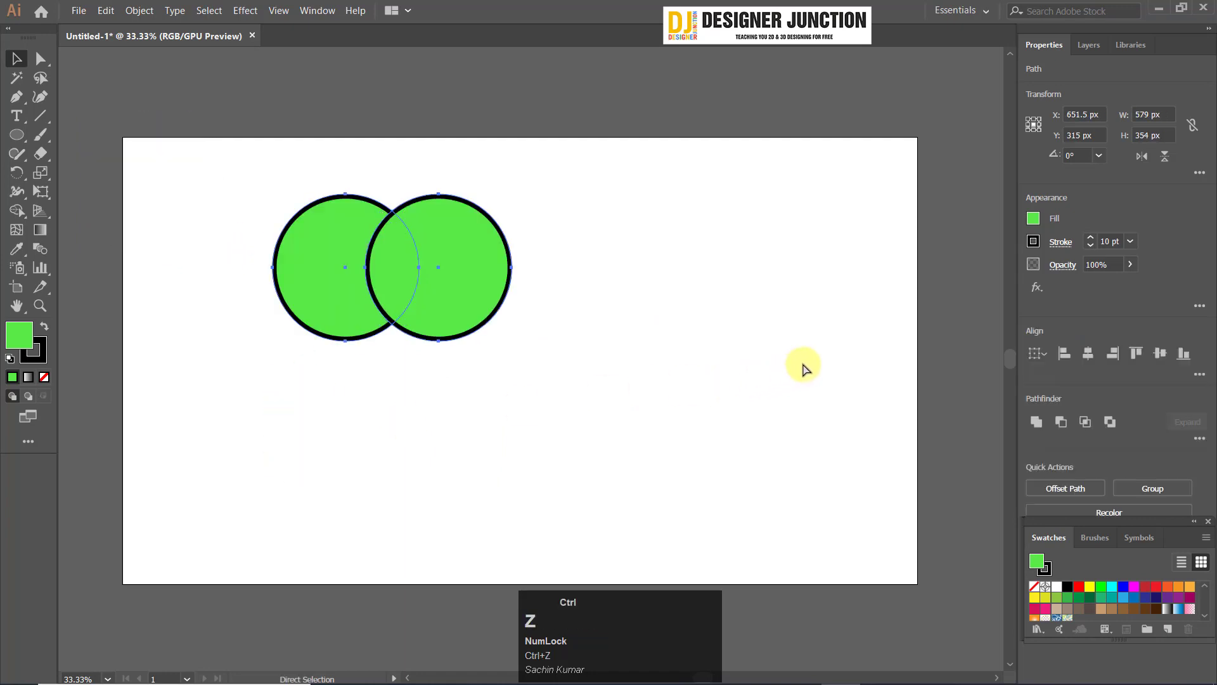
pyautogui.hotkey('ctrl', 'z')
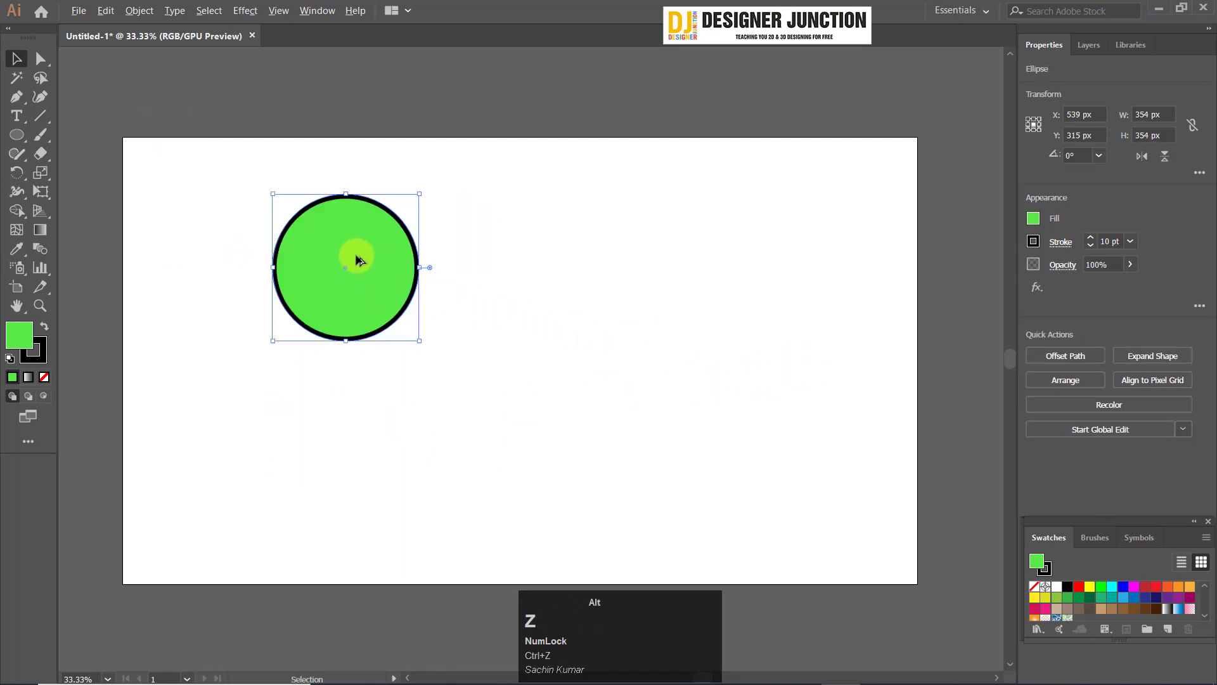
# - Duplicate the circle horizontally to the right with a partial overlap, and shift the copy further right to narrow the overlap
pyautogui.moveTo(357, 260); pyautogui.dragTo(492, 269)
pyautogui.hotkey('ctrl', 'z')
pyautogui.click(220, 93)
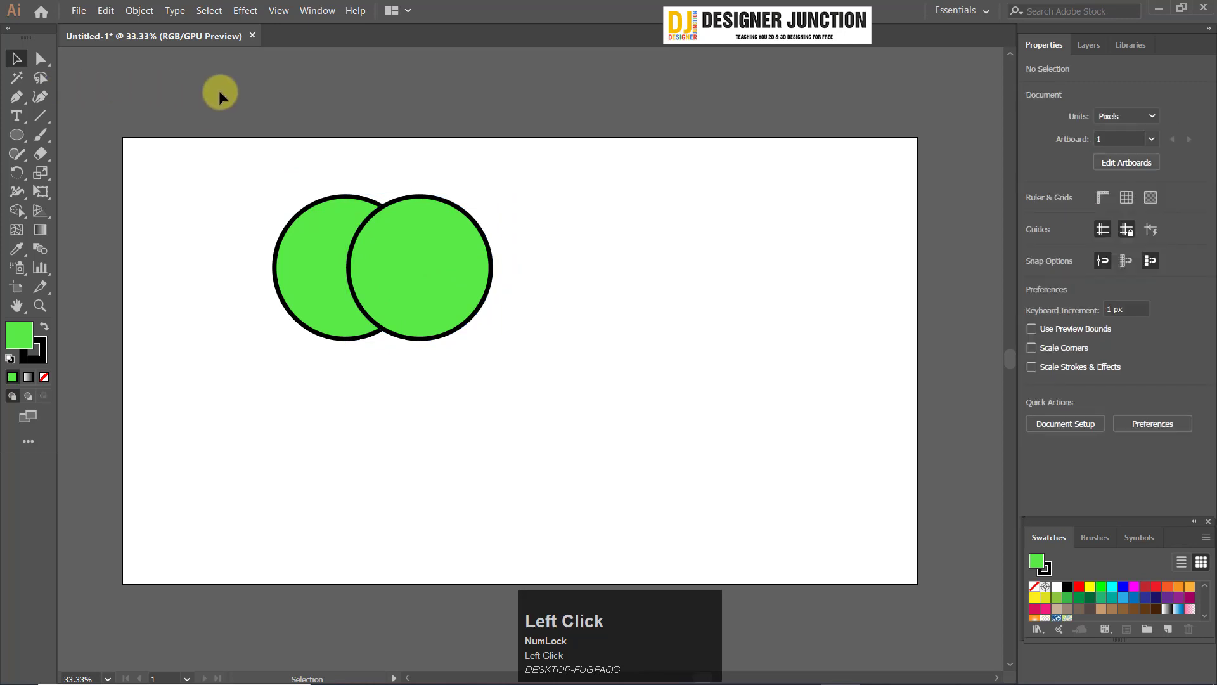
pyautogui.moveTo(558, 412); pyautogui.dragTo(561, 409)
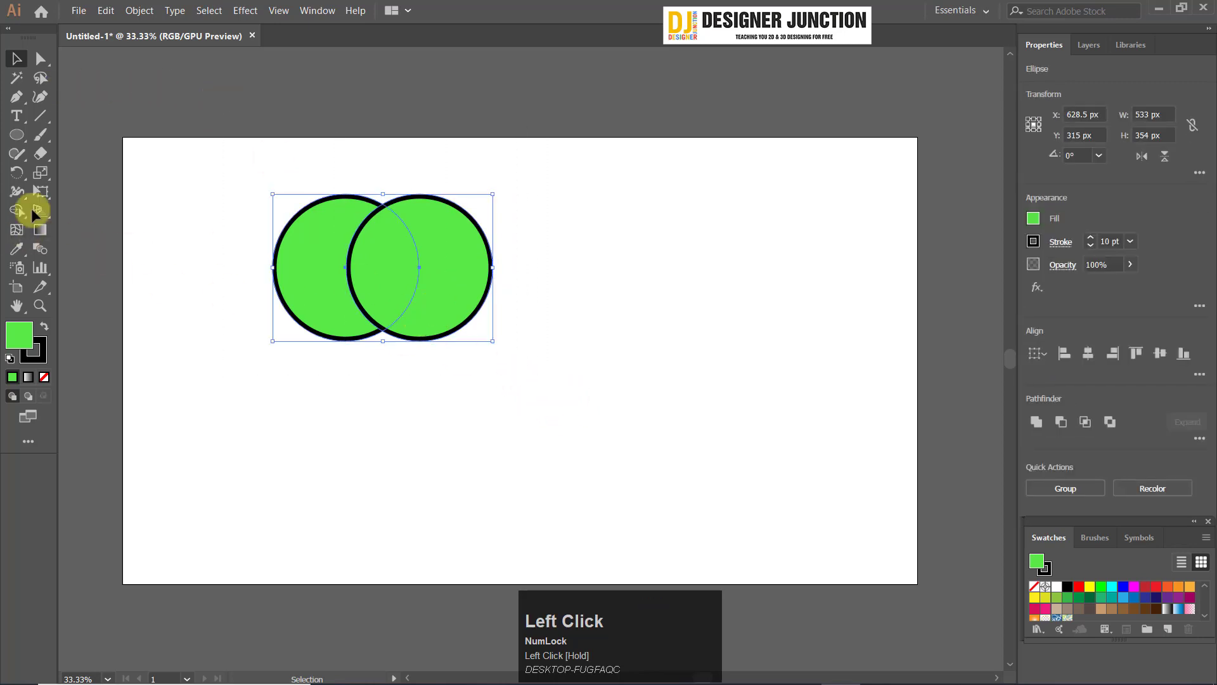
pyautogui.moveTo(454, 254); pyautogui.dragTo(488, 254)
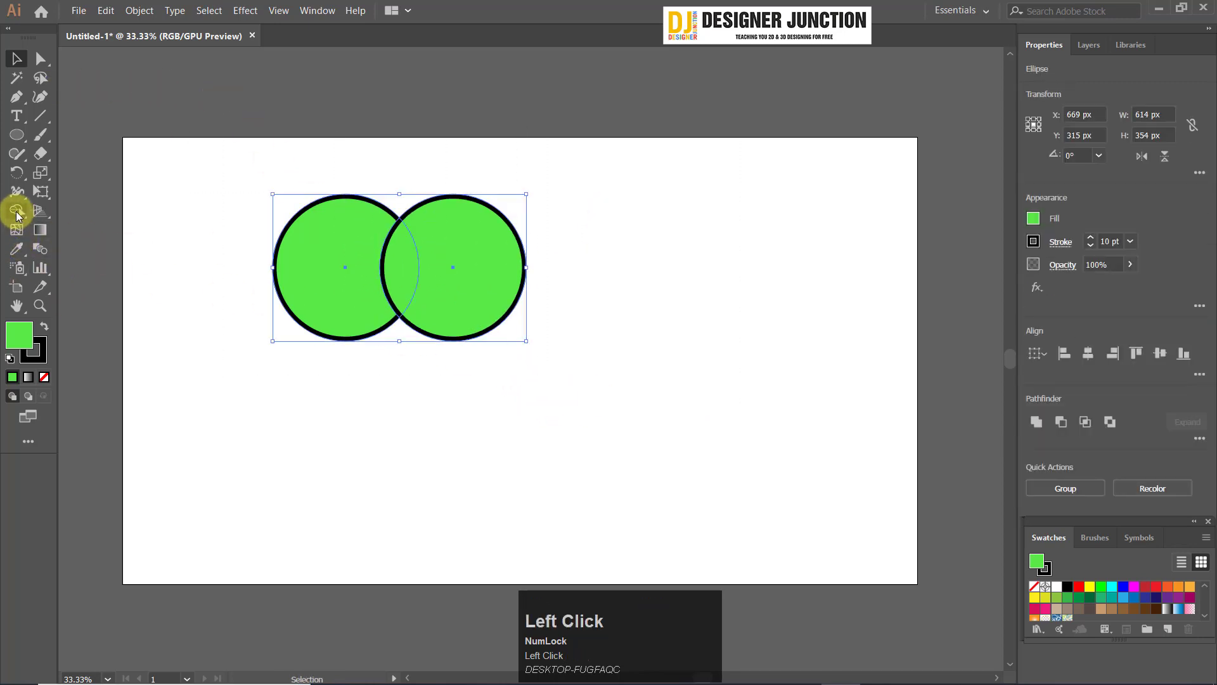
# - Try deleting both outer crescents and extracting the central overlap with the Shape Builder, undoing each result
pyautogui.click(17, 211)
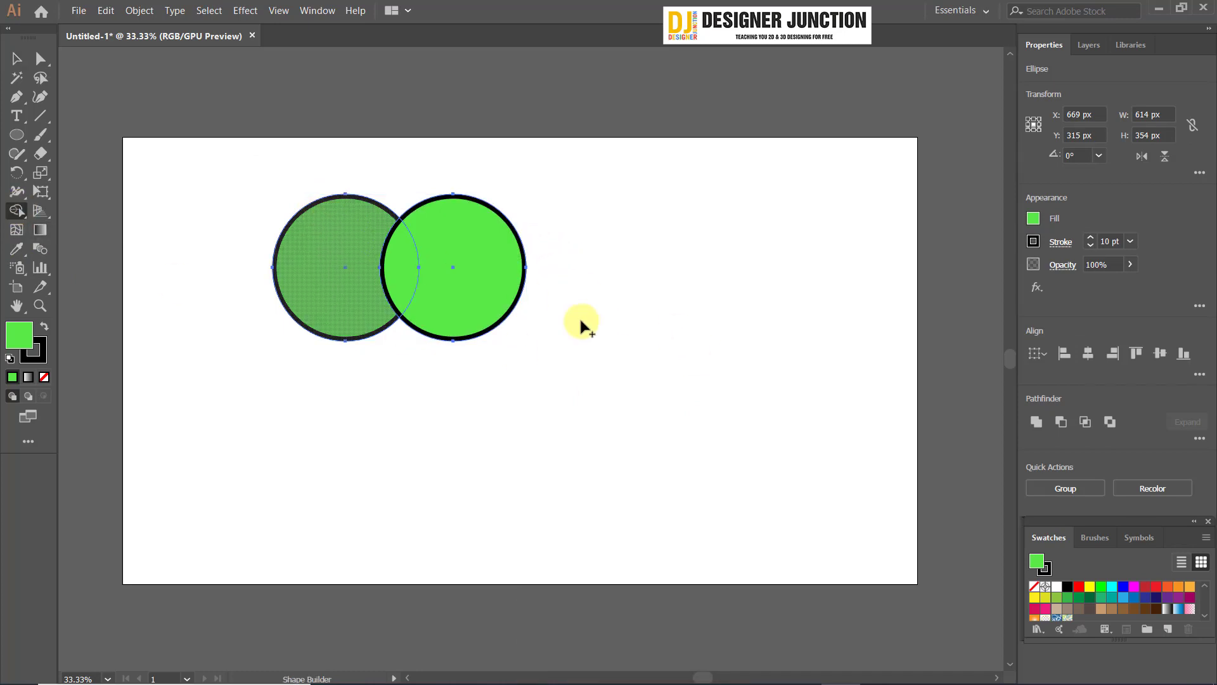
pyautogui.moveTo(311, 136); pyautogui.dragTo(325, 394)
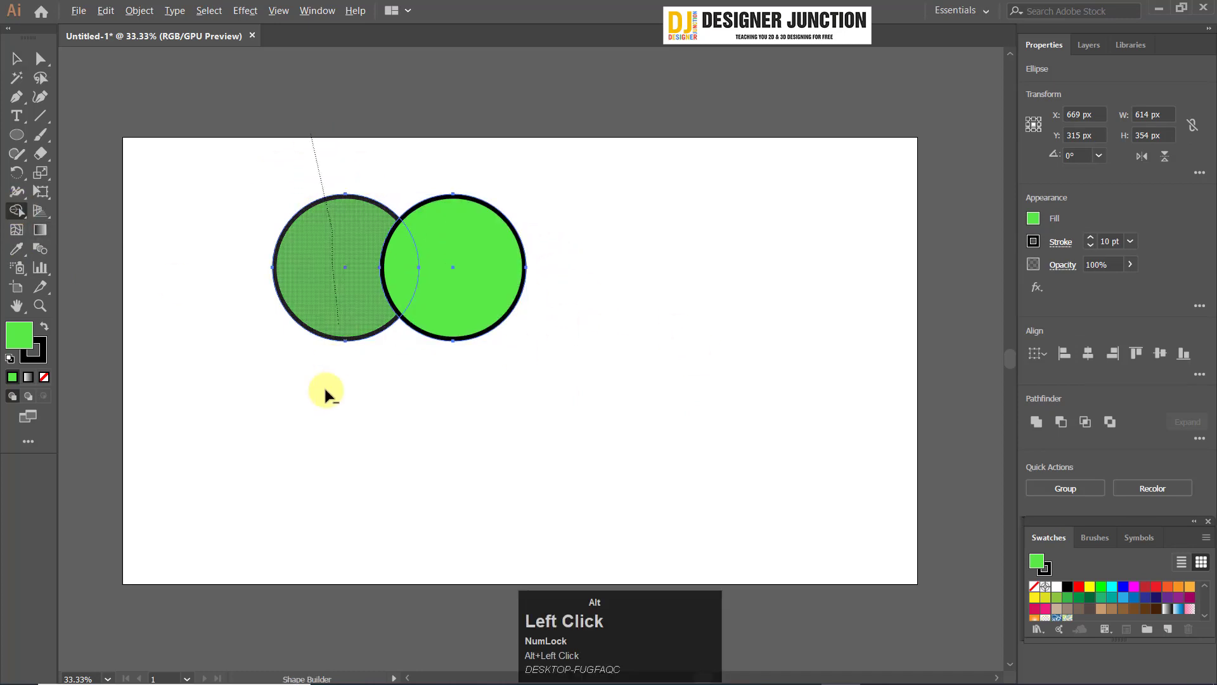
pyautogui.moveTo(253, 181)
pyautogui.mouseDown()
pyautogui.moveTo(551, 142)
pyautogui.moveTo(494, 411)
pyautogui.moveTo(595, 238)
pyautogui.mouseUp()
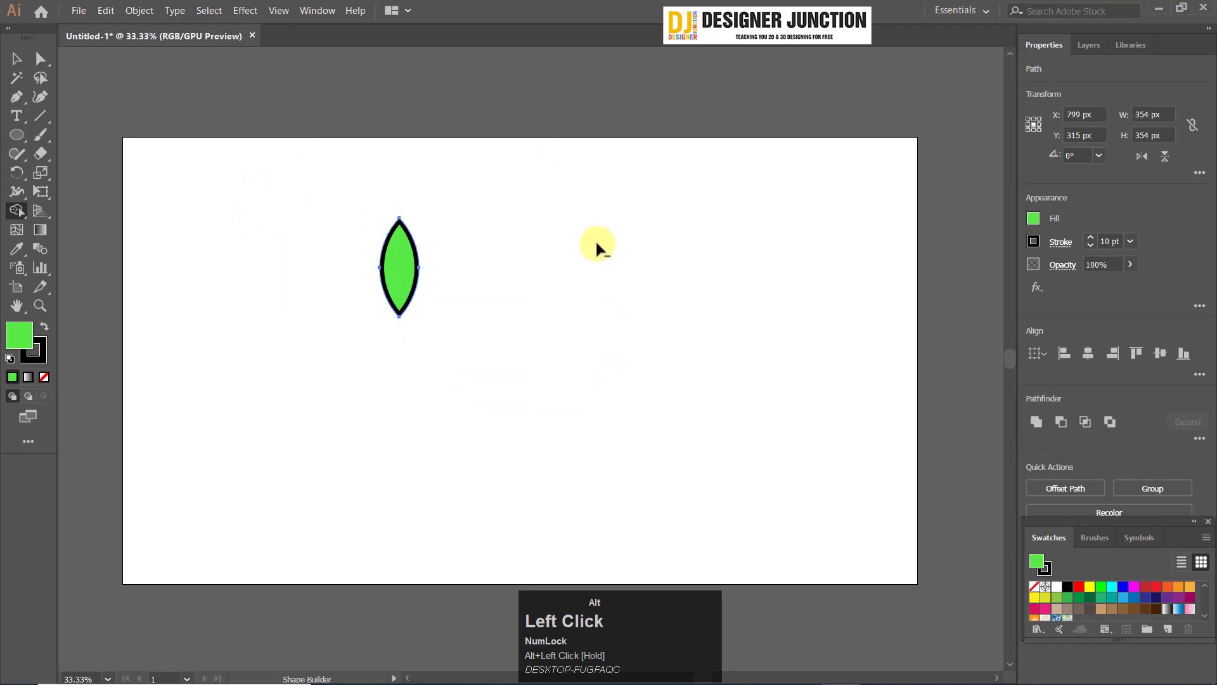
pyautogui.hotkey('ctrl', 'z')
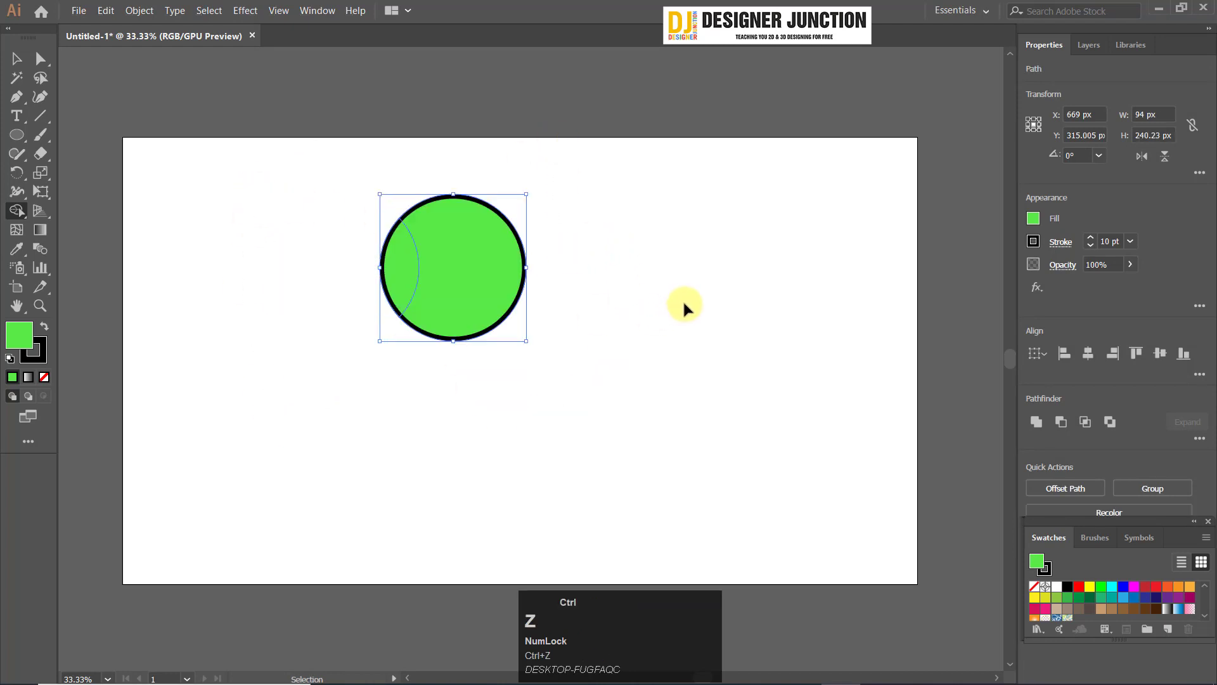
pyautogui.hotkey('ctrl', 'z')
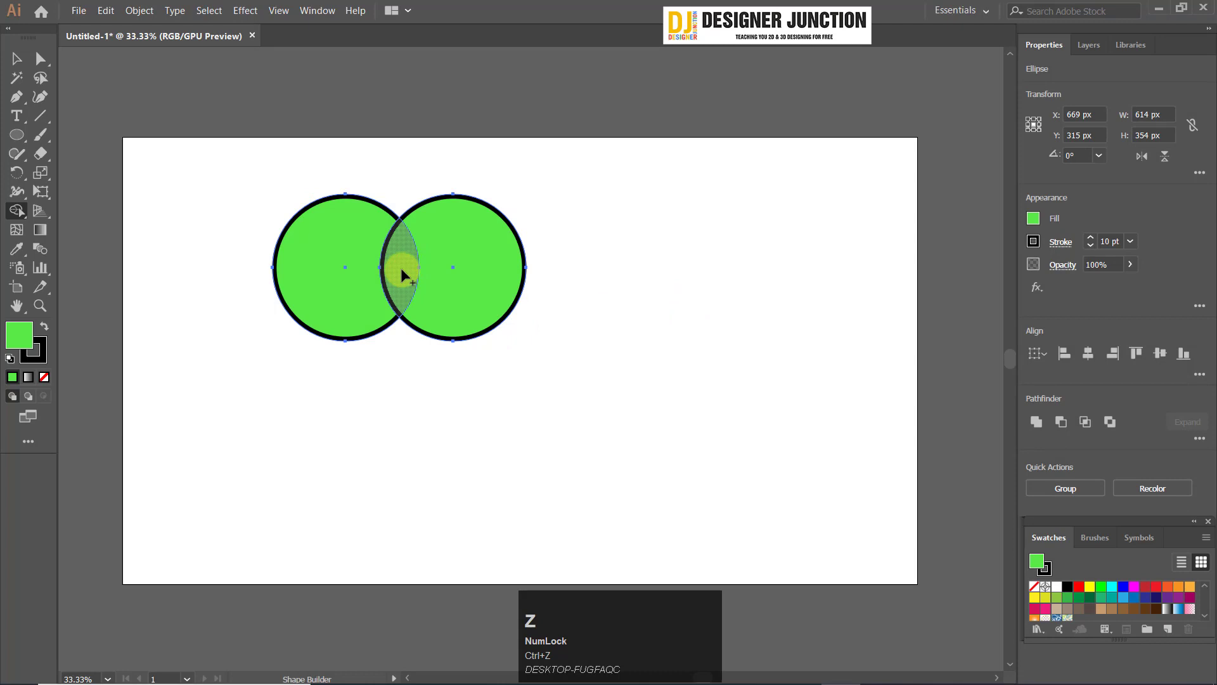
pyautogui.click(402, 269)
pyautogui.hotkey('ctrl', 'z')
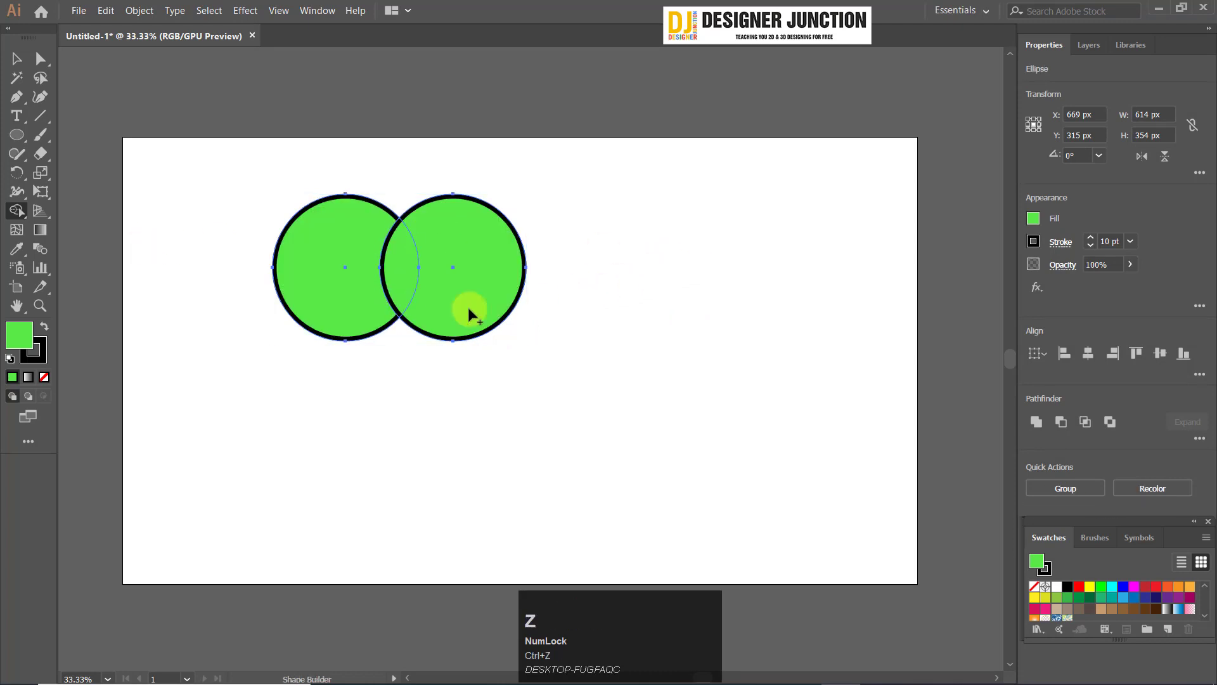
# - Delete the lens-shaped overlap between the two circles with the Shape Builder's erase mode
pyautogui.press('alt')
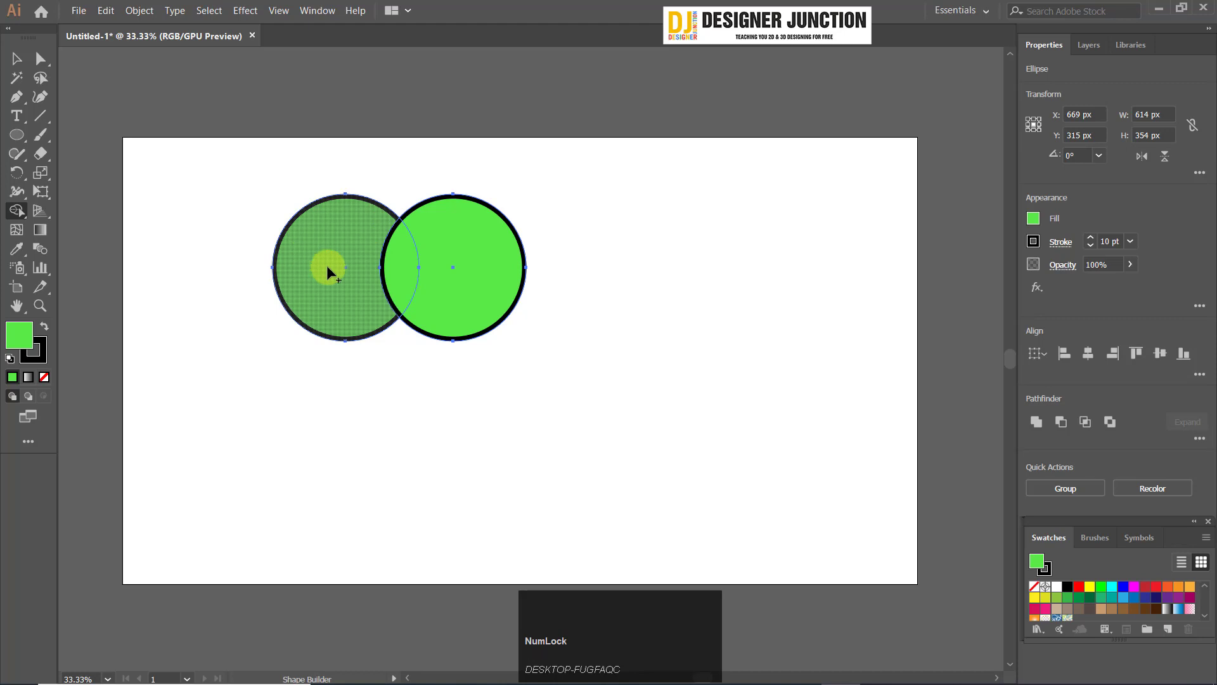
pyautogui.keyDown('alt'); pyautogui.click(410, 296); pyautogui.keyUp('alt')
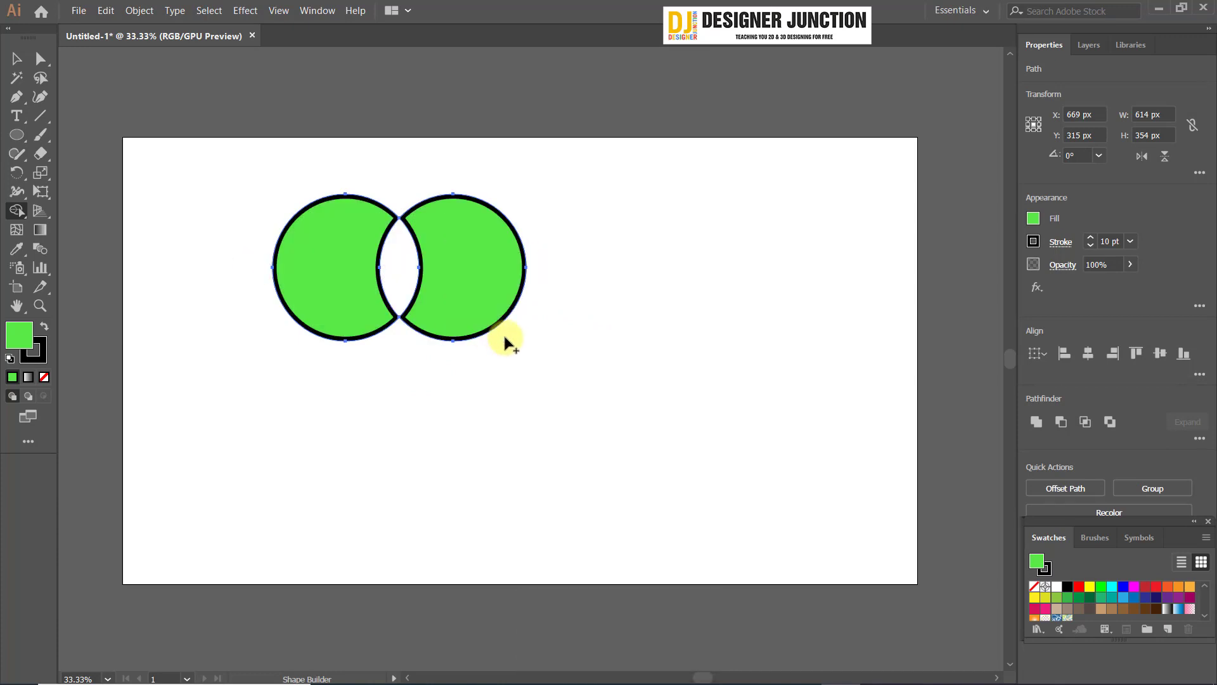
pyautogui.press('capslock')
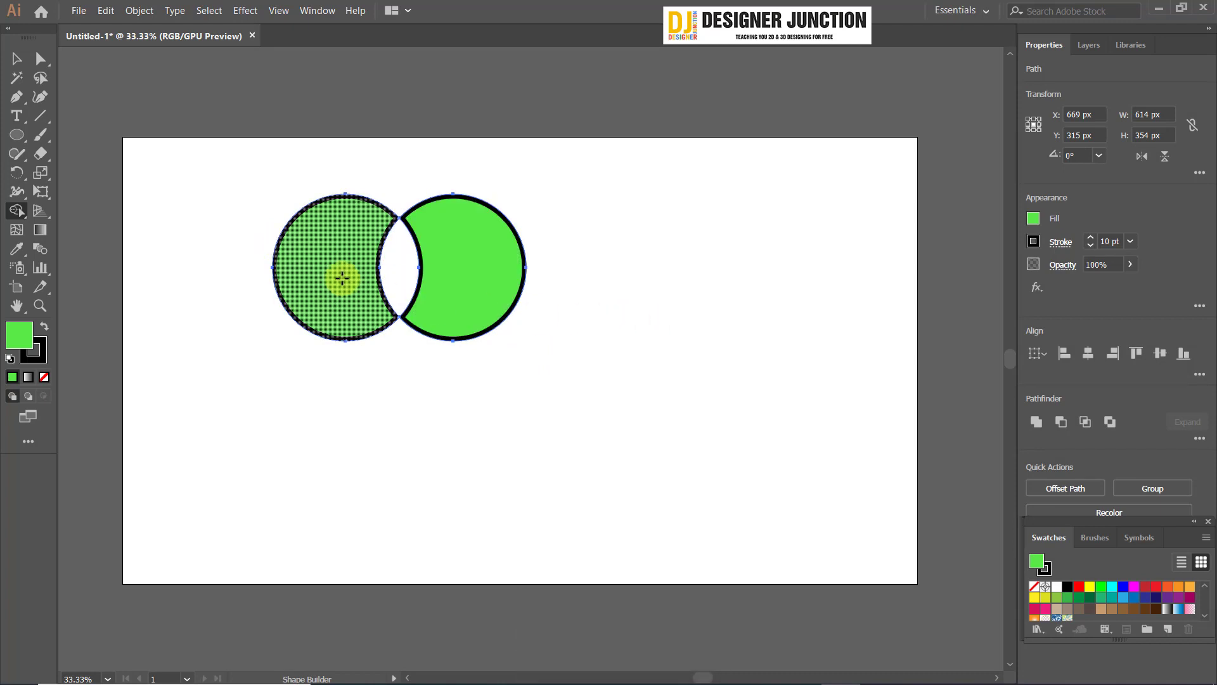
pyautogui.press('capslock')
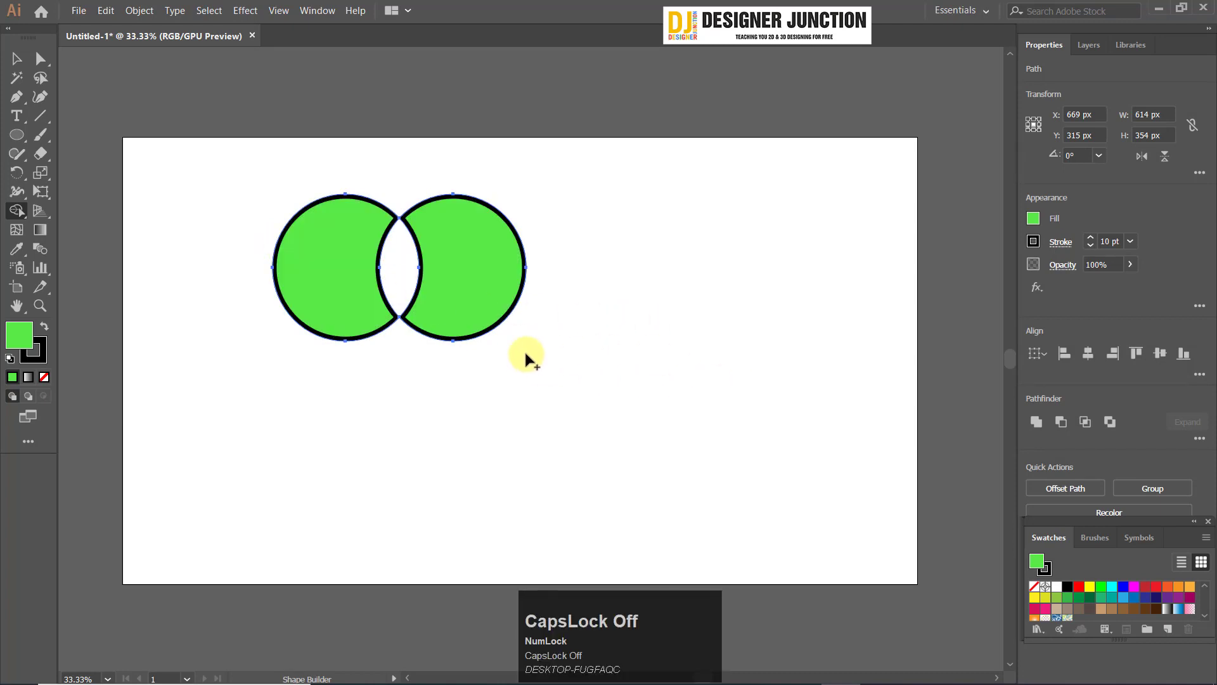
pyautogui.keyDown('alt'); pyautogui.click(412, 262); pyautogui.keyUp('alt')
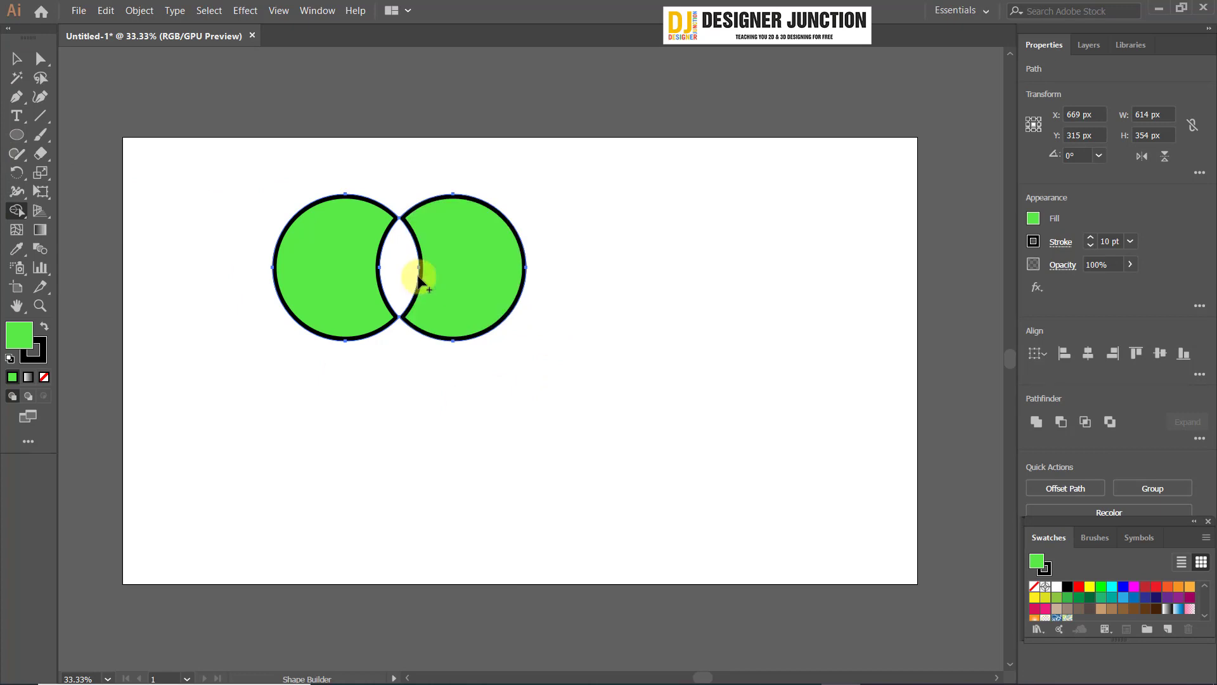
# - Move the two crescents apart to opposite sides of the artboard, and undo the moves
pyautogui.click(18, 63)
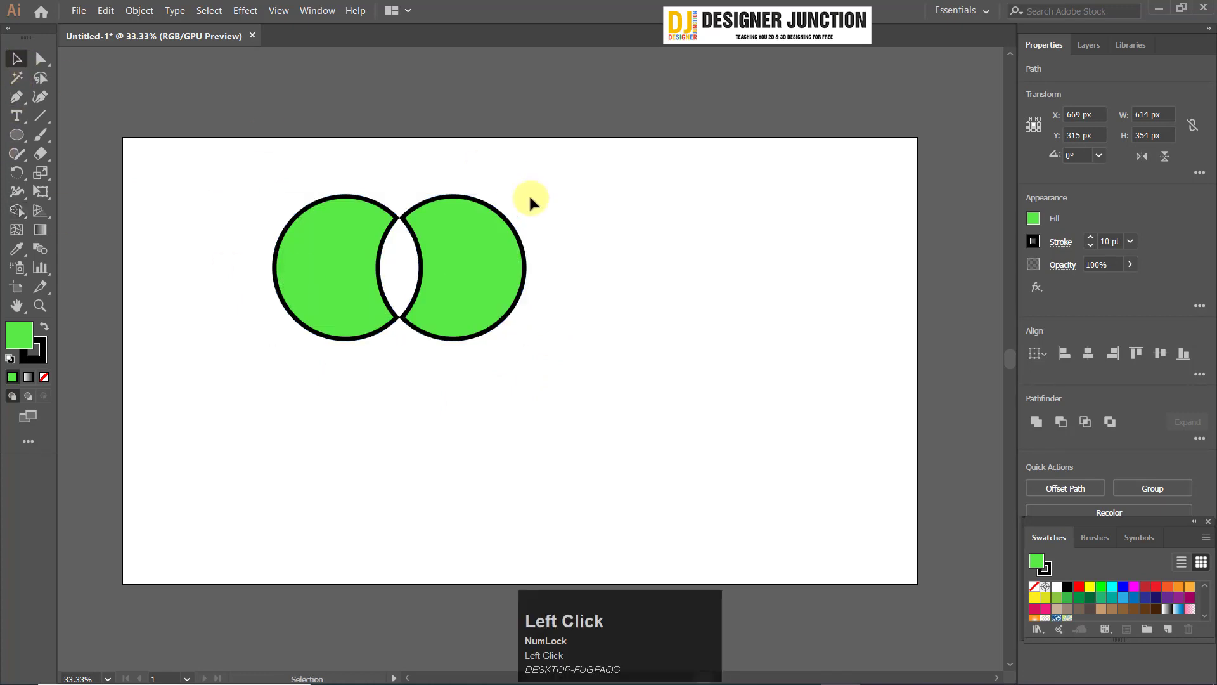
pyautogui.moveTo(477, 264); pyautogui.dragTo(729, 408)
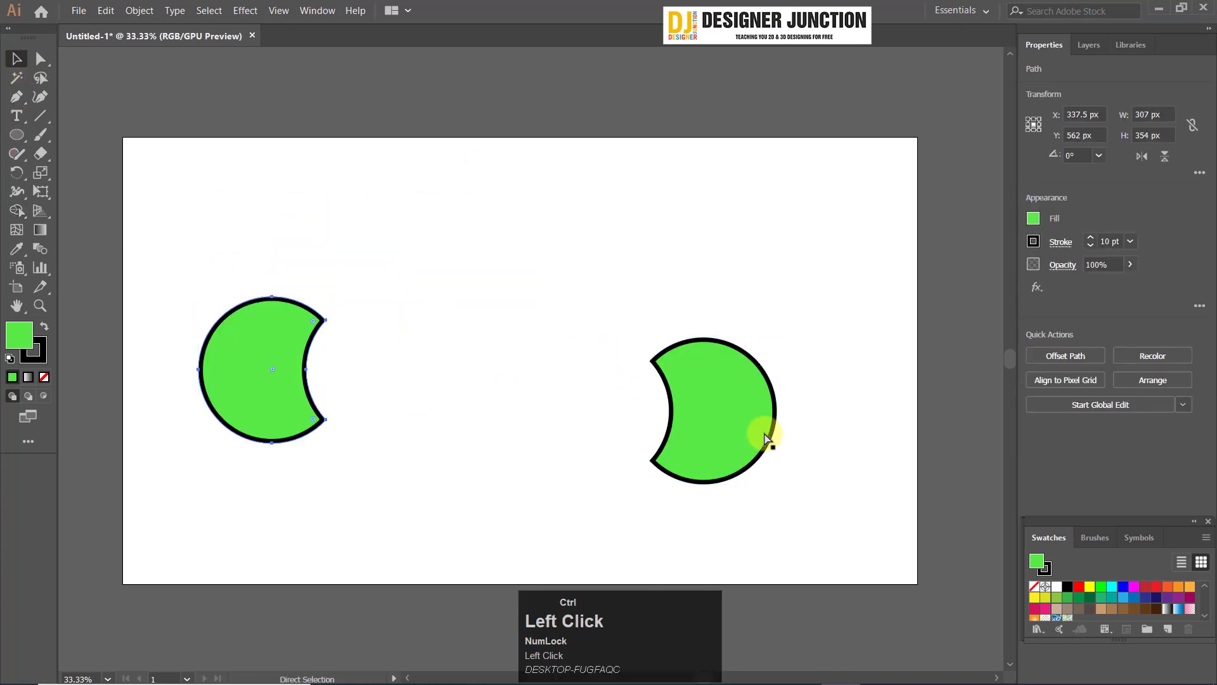
pyautogui.hotkey('ctrl', 'z')
# - Select both crescents and merge them across the empty gap with the Shape Builder, and undo the merge
pyautogui.moveTo(325, 173); pyautogui.dragTo(530, 402)
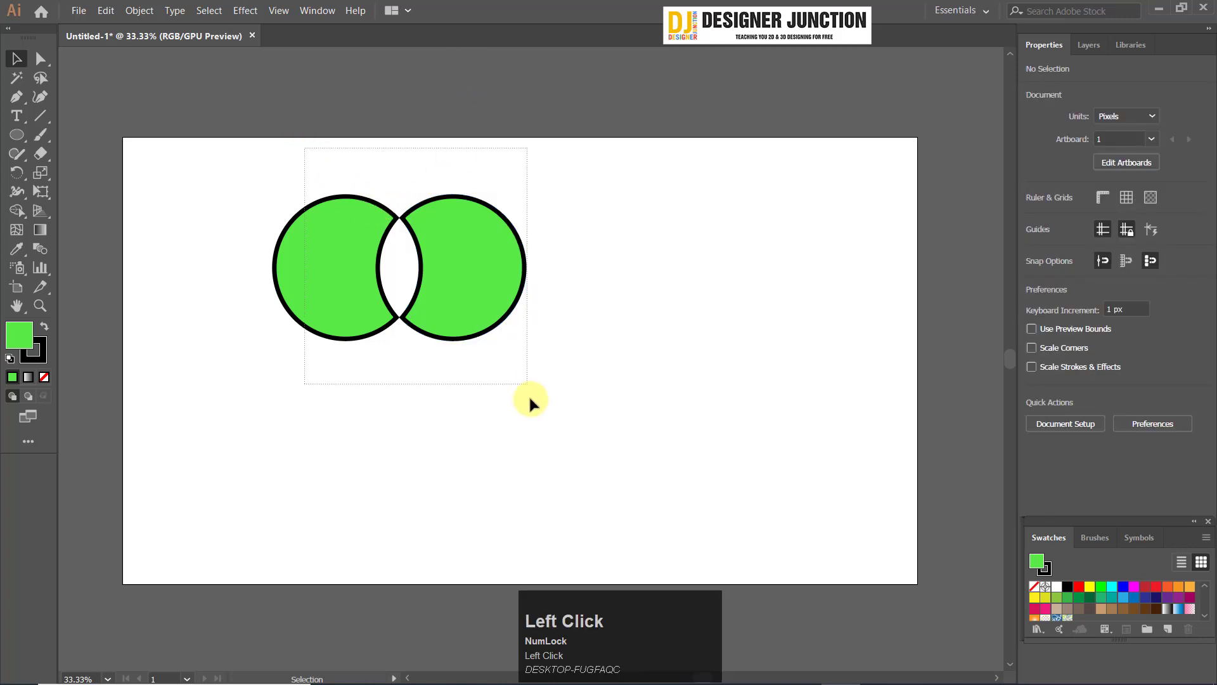
pyautogui.click(16, 211)
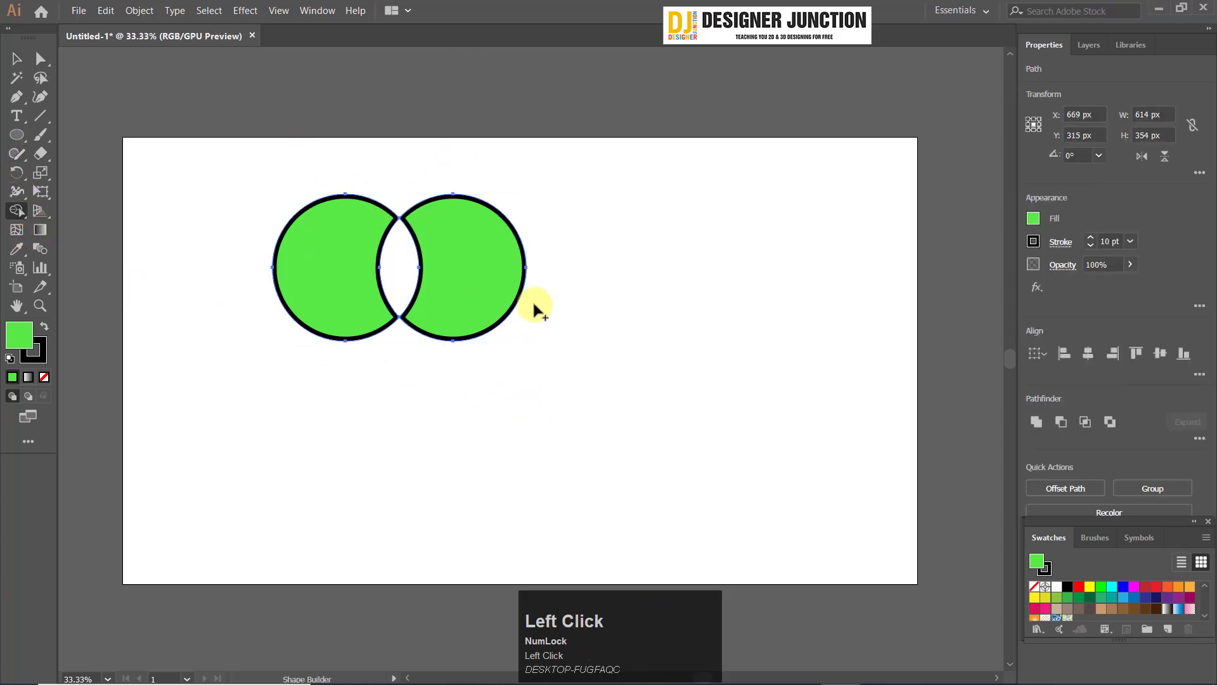
pyautogui.moveTo(348, 244); pyautogui.dragTo(511, 293)
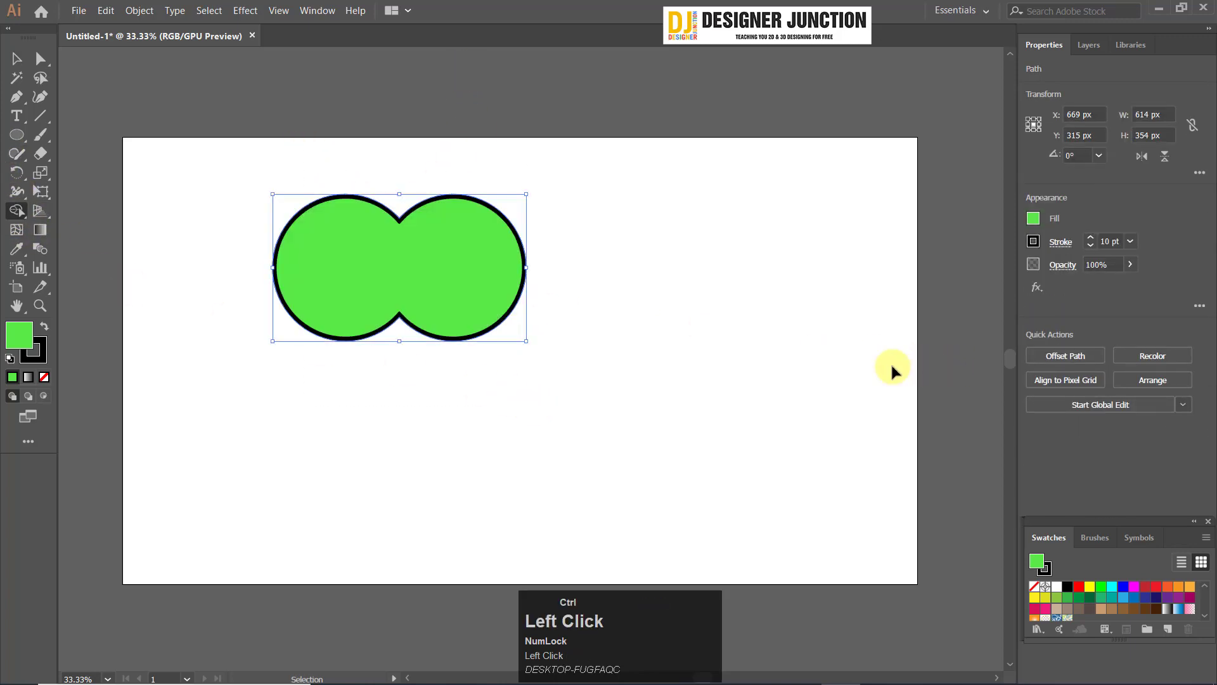
pyautogui.hotkey('ctrl', 'z')
# - Move the right crescent to the artboard's lower-right corner, and undo back to the two complete overlapping circles
pyautogui.click(16, 58)
pyautogui.moveTo(484, 245); pyautogui.dragTo(877, 426)
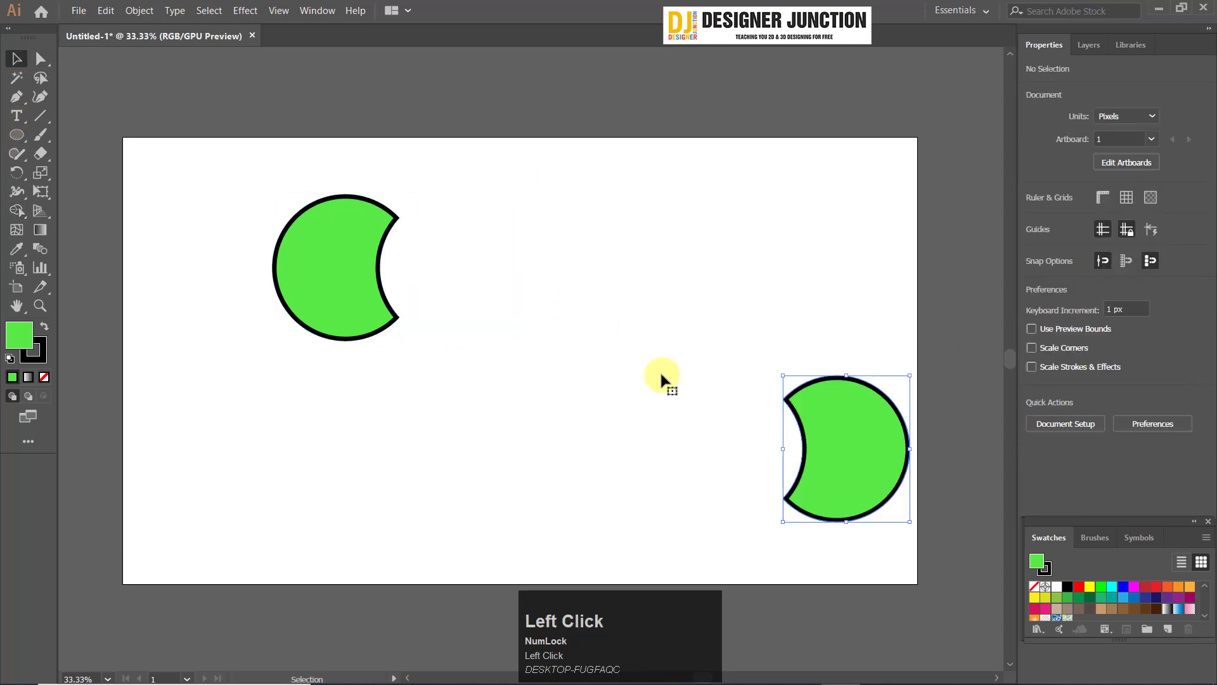
pyautogui.hotkey('ctrl', 'z')
pyautogui.hotkey('ctrl', 'z')
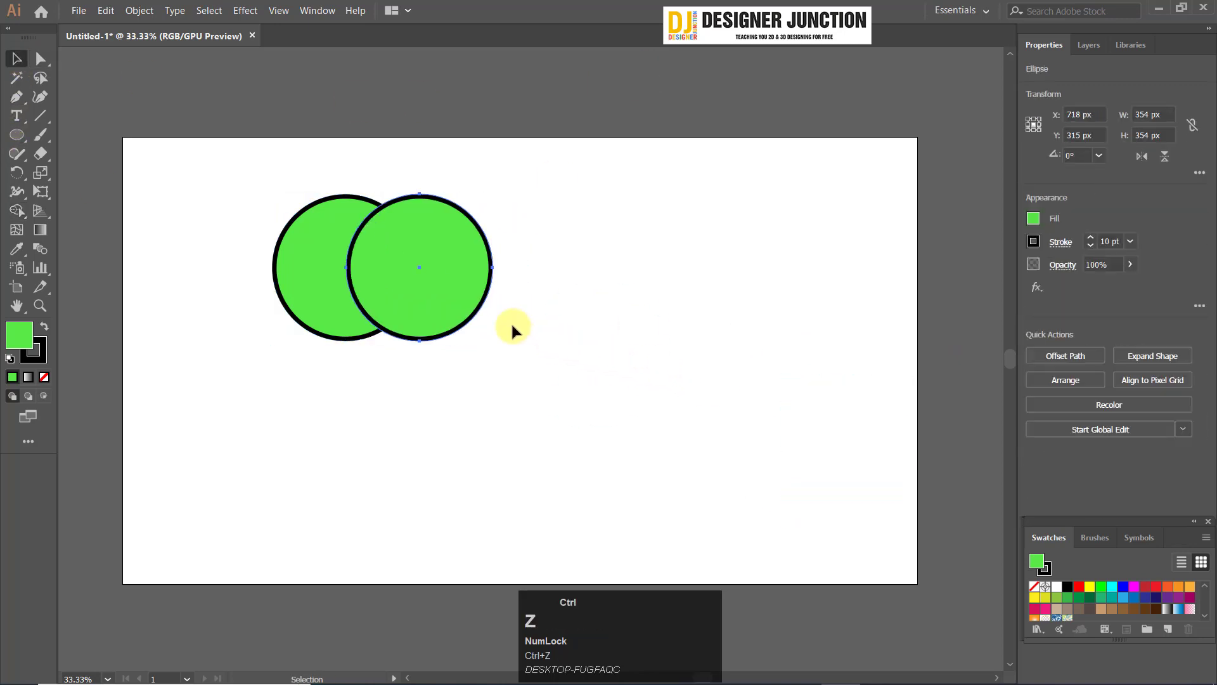
# - Move the front circle up and left to about X 611 px, Y 247 px so it overlaps the rear circle diagonally
pyautogui.hotkey('ctrl', 'z')
pyautogui.moveTo(493, 300); pyautogui.dragTo(388, 239)
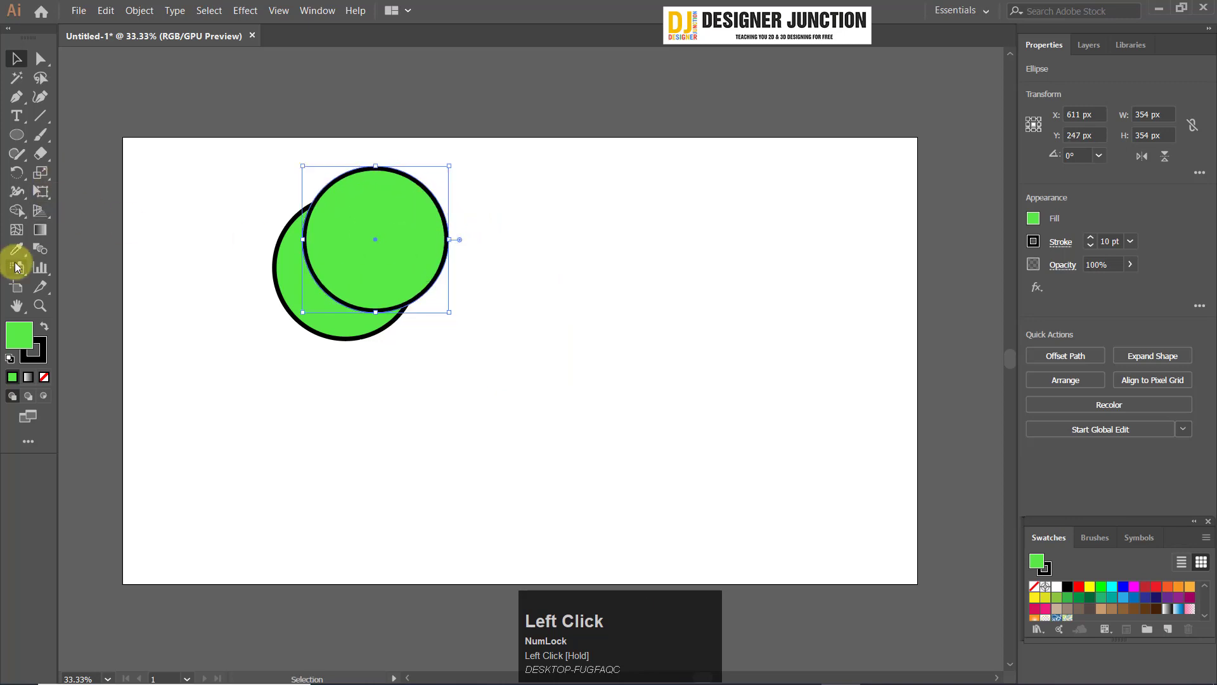
# - Merge the front circle's outer region with the overlap using the Shape Builder, try to move the resulting shapes, and undo back to two complete circles
pyautogui.moveTo(196, 137); pyautogui.dragTo(508, 398)
pyautogui.click(16, 211)
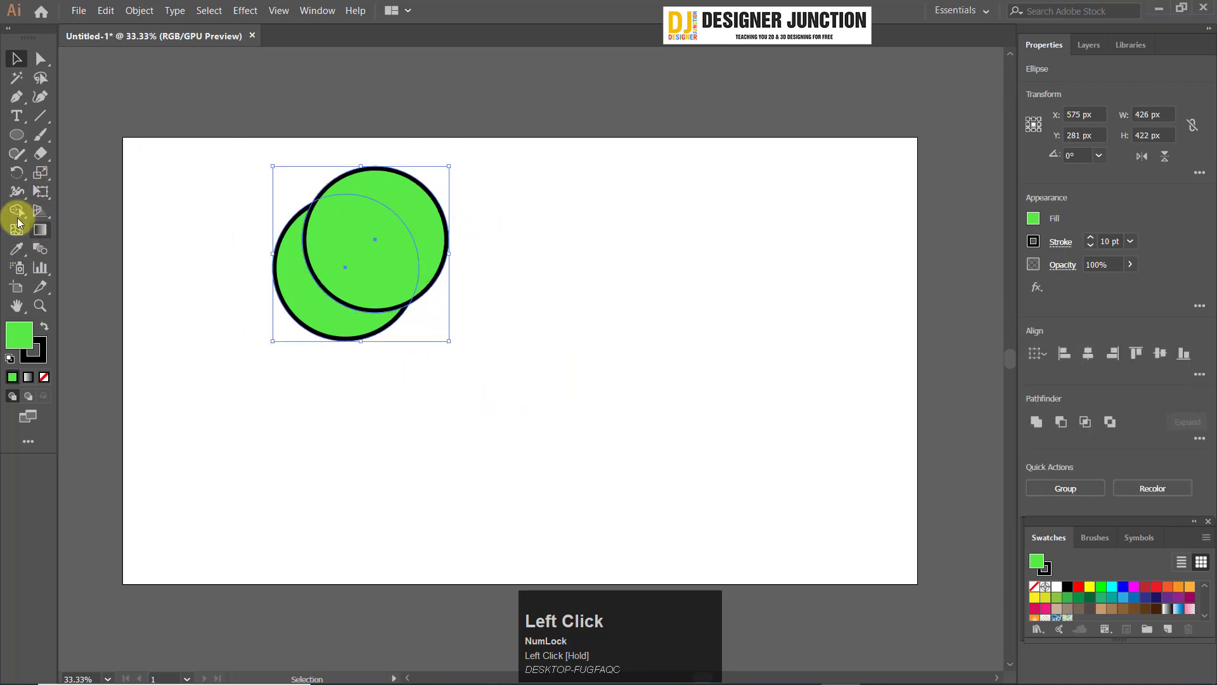
pyautogui.moveTo(493, 149); pyautogui.dragTo(368, 265)
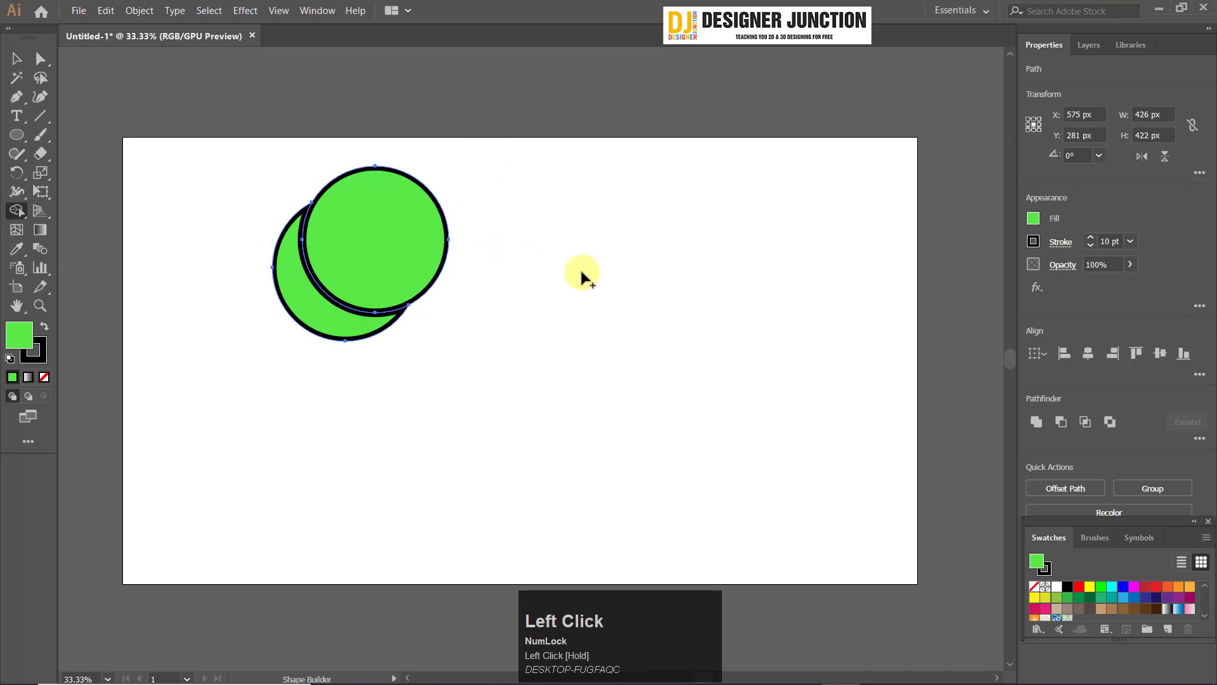
pyautogui.press('ctrl')
pyautogui.click(16, 59)
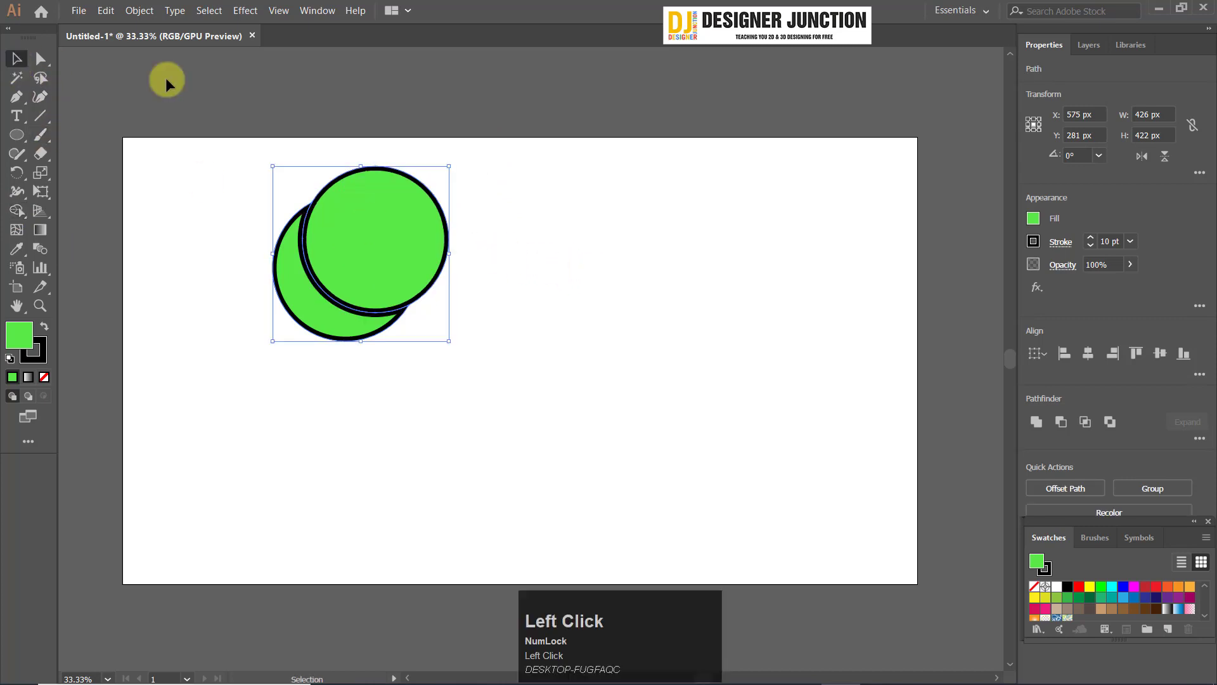
pyautogui.moveTo(357, 249); pyautogui.dragTo(630, 264)
pyautogui.hotkey('ctrl', 'z')
pyautogui.hotkey('ctrl', 'z')
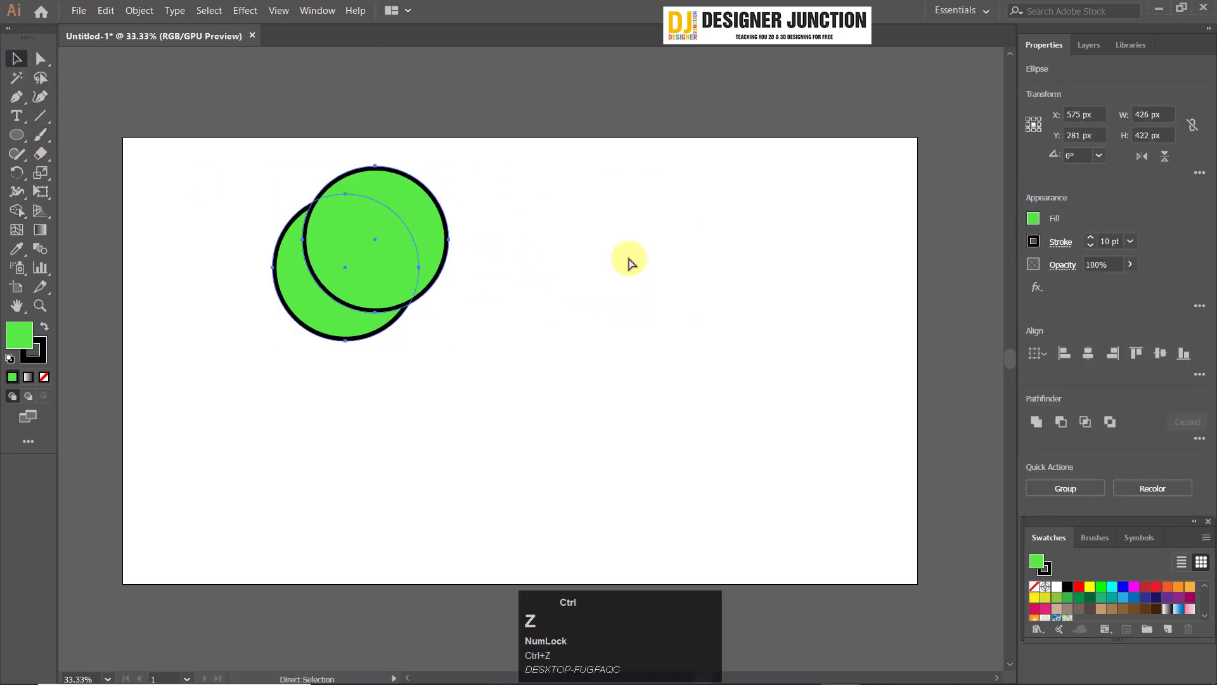
# - Try to erase the front circle's outer region with the Shape Builder while nothing is selected
pyautogui.click(404, 95)
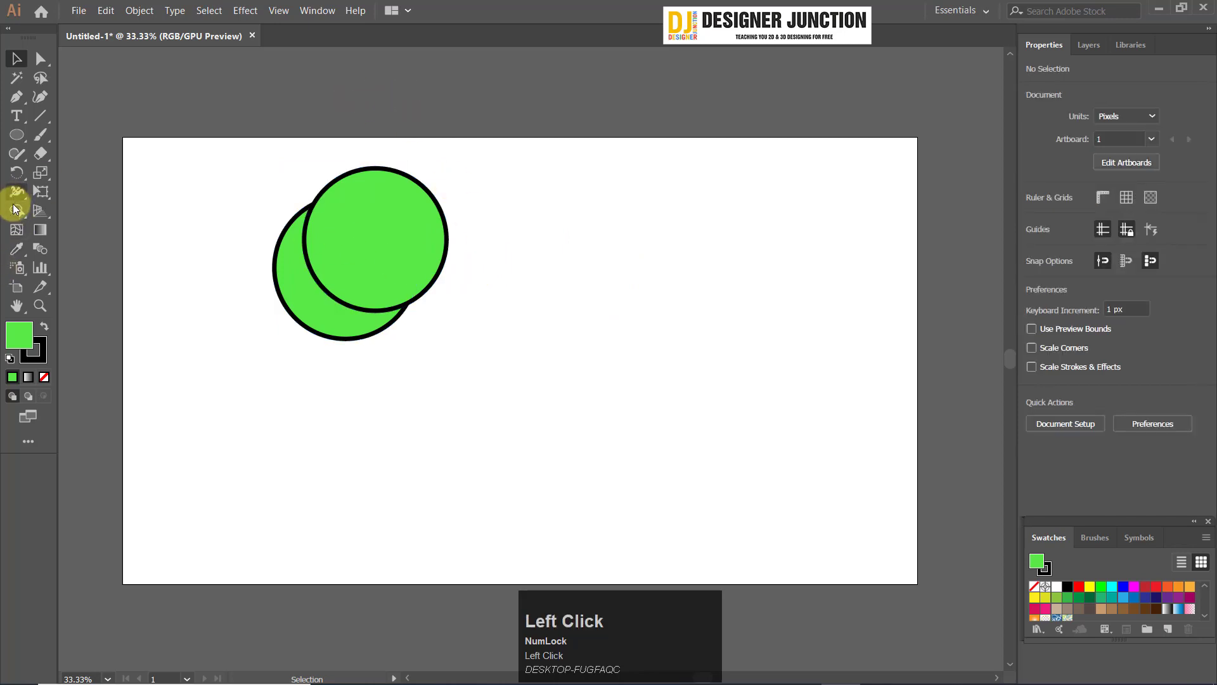
pyautogui.keyDown('alt'); pyautogui.click(419, 210); pyautogui.keyUp('alt')
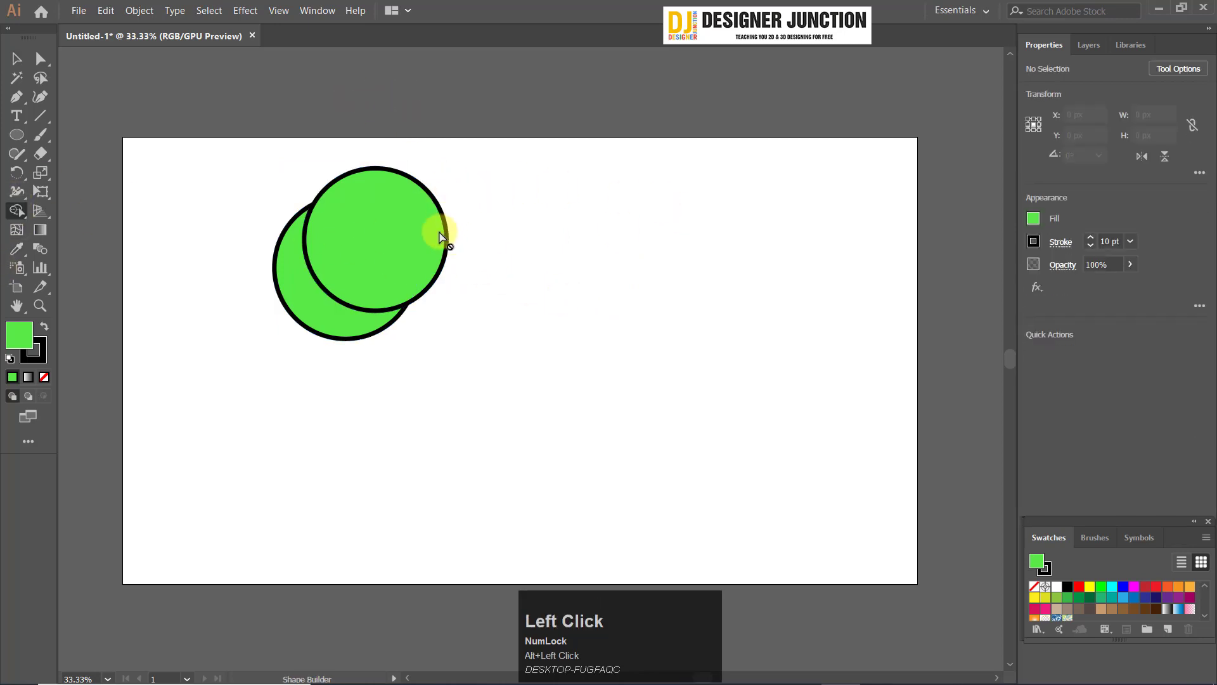
pyautogui.click(16, 57)
# - Select both circles and erase the overlap and the front circle's outer region with the Shape Builder, leaving a crescent
pyautogui.moveTo(192, 80); pyautogui.dragTo(641, 392)
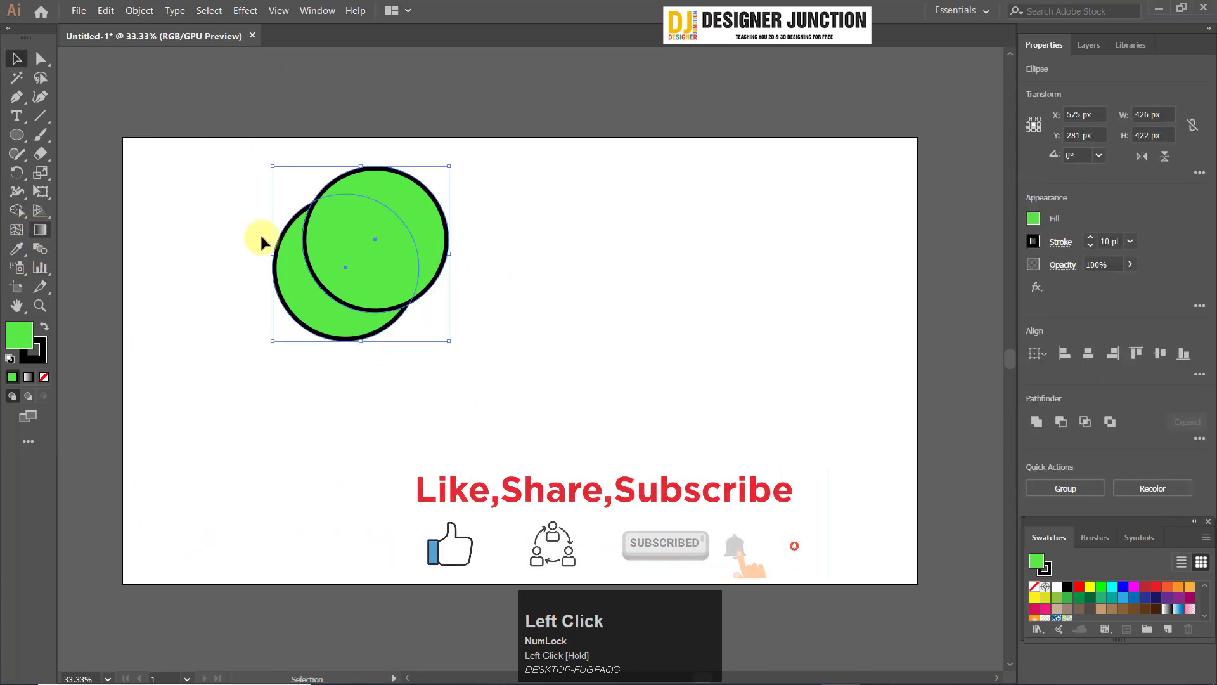
pyautogui.moveTo(352, 313); pyautogui.dragTo(352, 313)
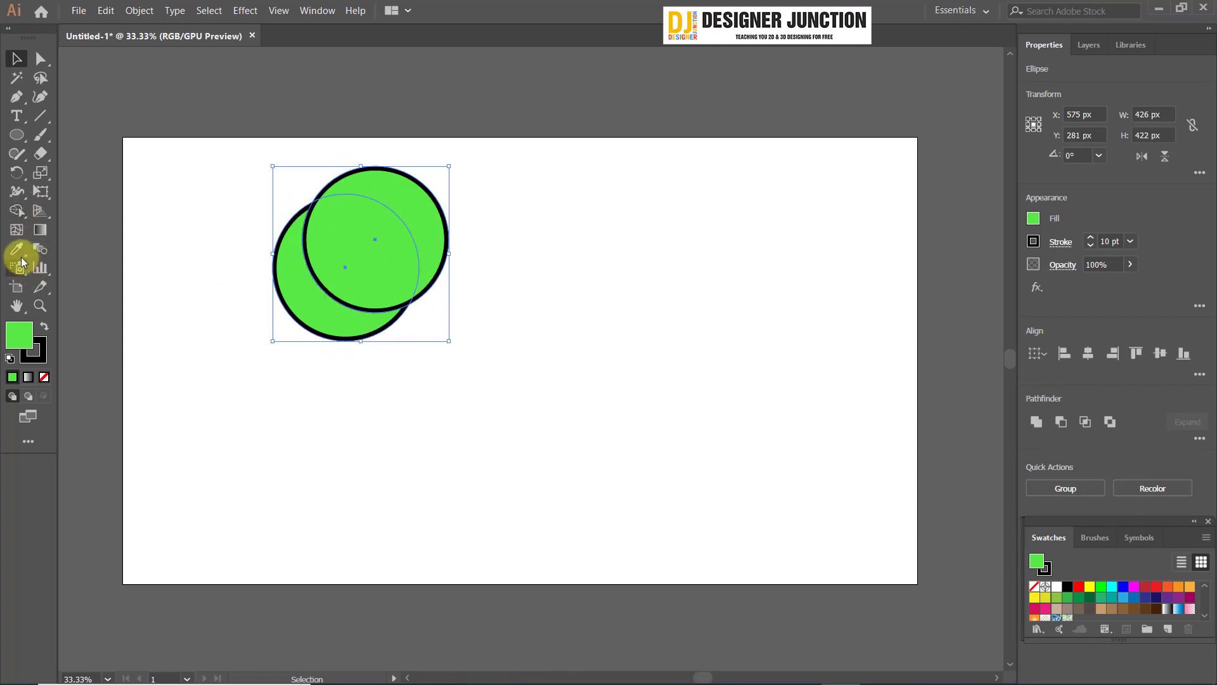
pyautogui.click(16, 213)
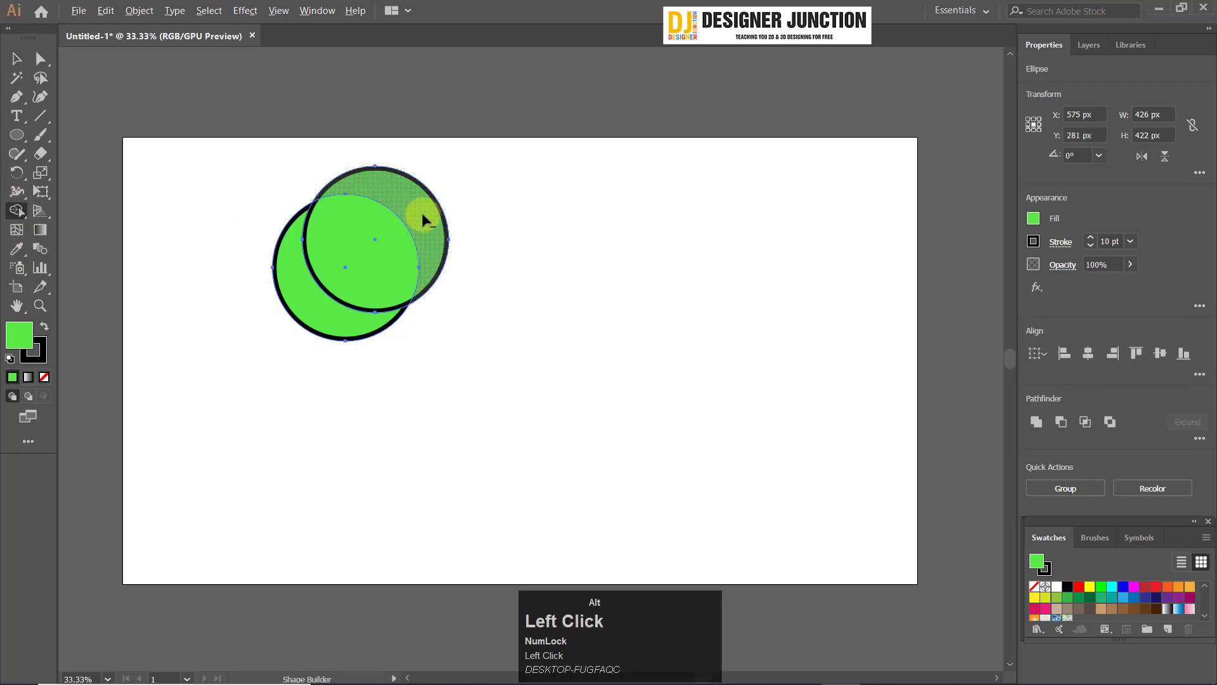
pyautogui.keyDown('alt'); pyautogui.click(406, 252); pyautogui.keyUp('alt')
pyautogui.keyDown('alt'); pyautogui.click(435, 230); pyautogui.keyUp('alt')
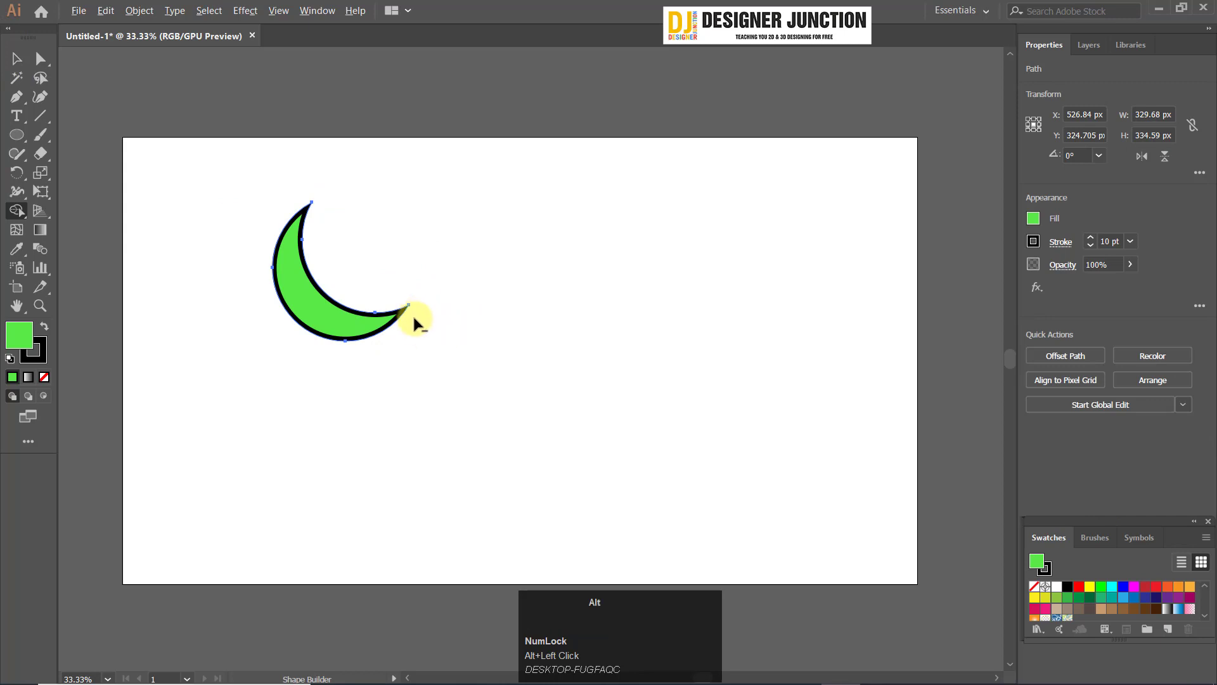
# - Move the crescent to the left, and undo back to the two complete overlapping circles
pyautogui.click(16, 58)
pyautogui.click(337, 99)
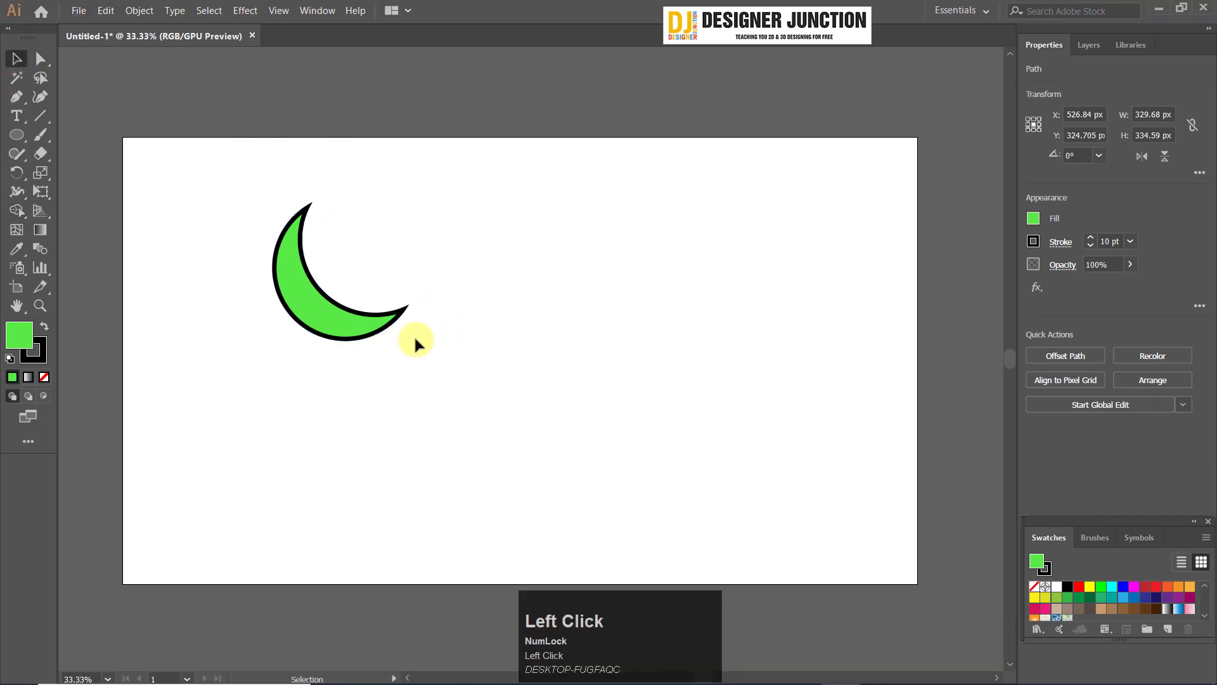
pyautogui.click(352, 341)
pyautogui.moveTo(352, 342); pyautogui.dragTo(302, 313)
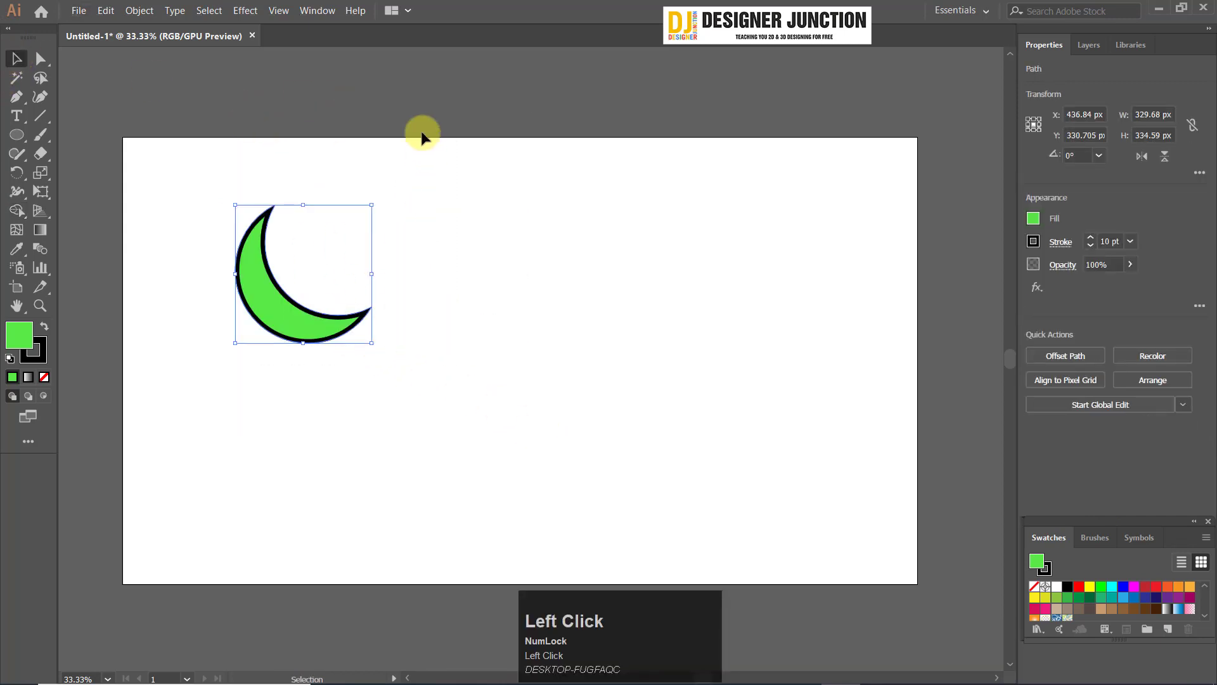
pyautogui.click(422, 131)
pyautogui.hotkey('ctrl', 'z')
pyautogui.hotkey('ctrl', 'z')
pyautogui.hotkey('ctrl', 'z')
pyautogui.hotkey('ctrl', 'z')
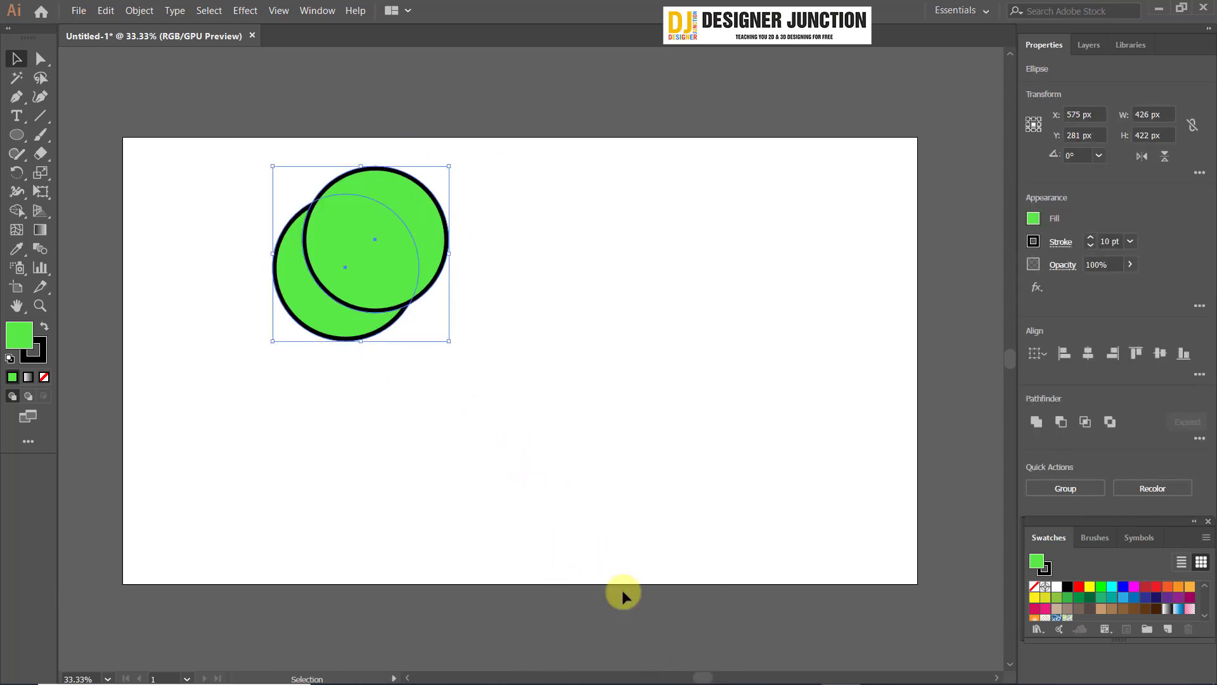
pyautogui.click(404, 211)
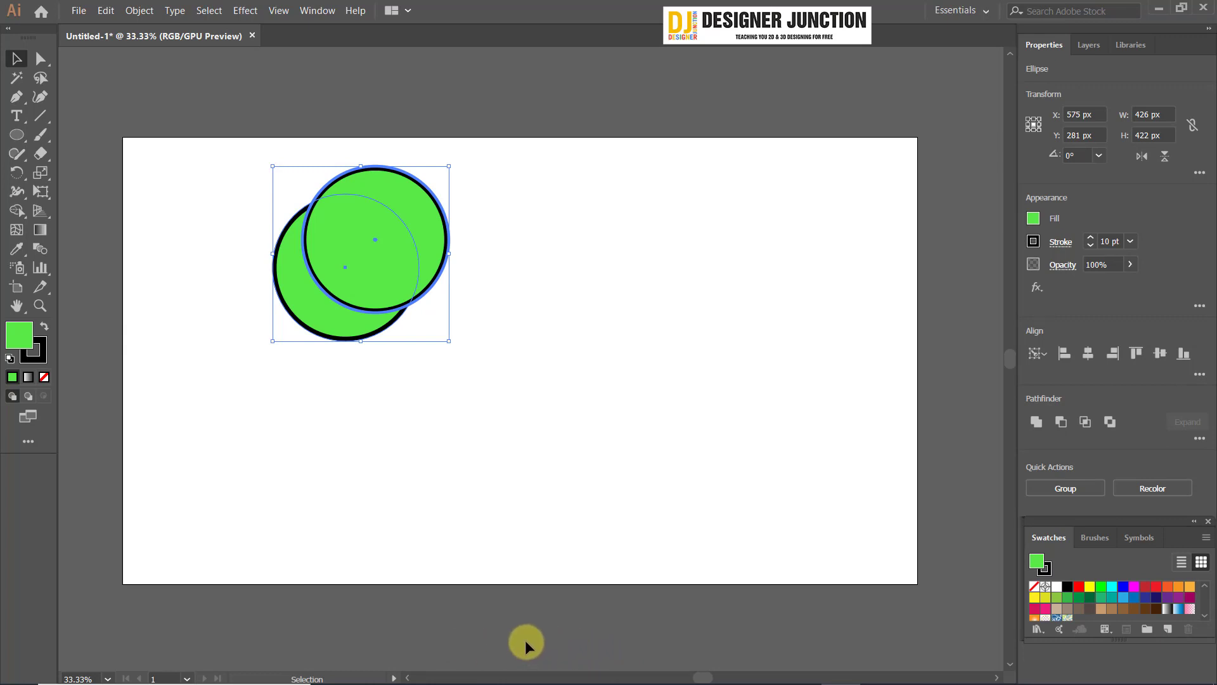
pyautogui.scroll(-1, 526, 374)
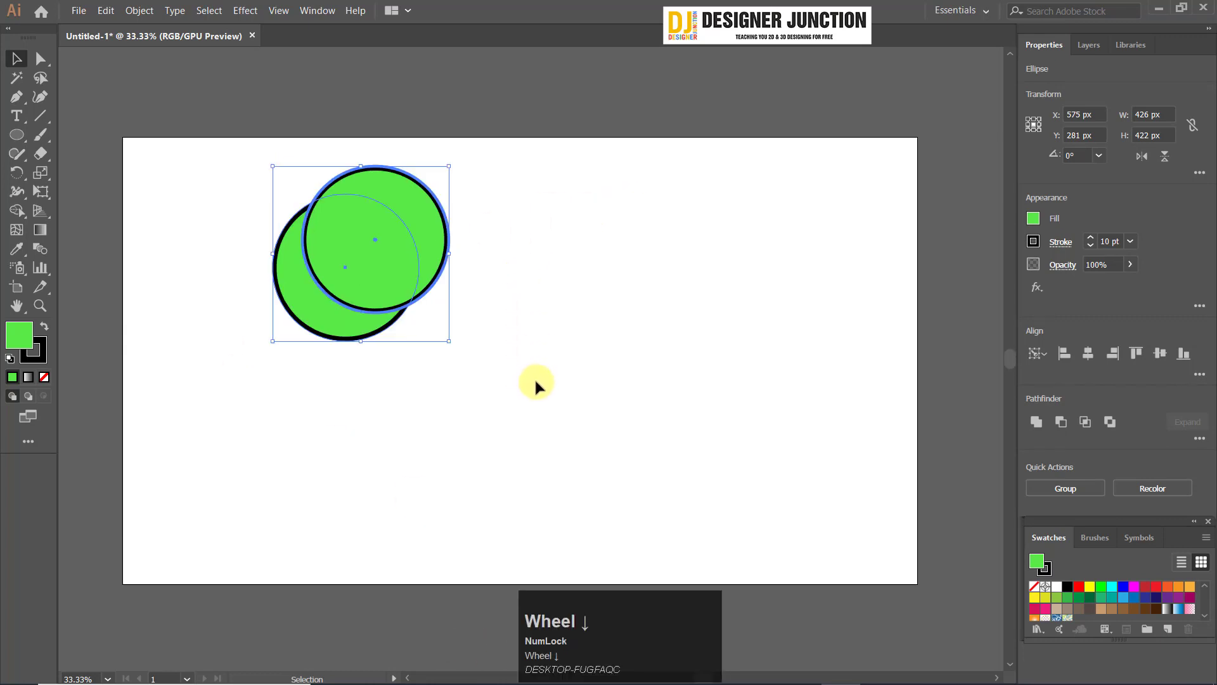
pyautogui.scroll(1, 535, 384)
pyautogui.scroll(-1, 535, 383)
pyautogui.scroll(4, 536, 383)
pyautogui.scroll(-2, 536, 383)
pyautogui.scroll(3, 536, 383)
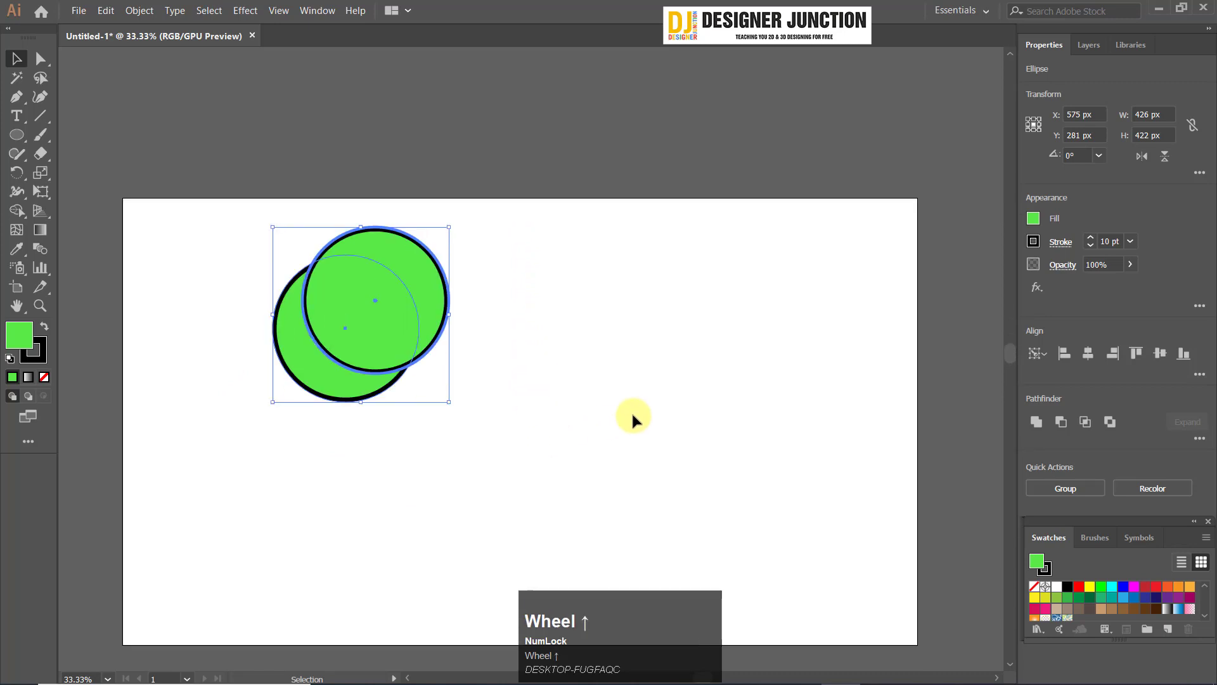
pyautogui.scroll(-4, 631, 416)
pyautogui.scroll(1, 607, 475)
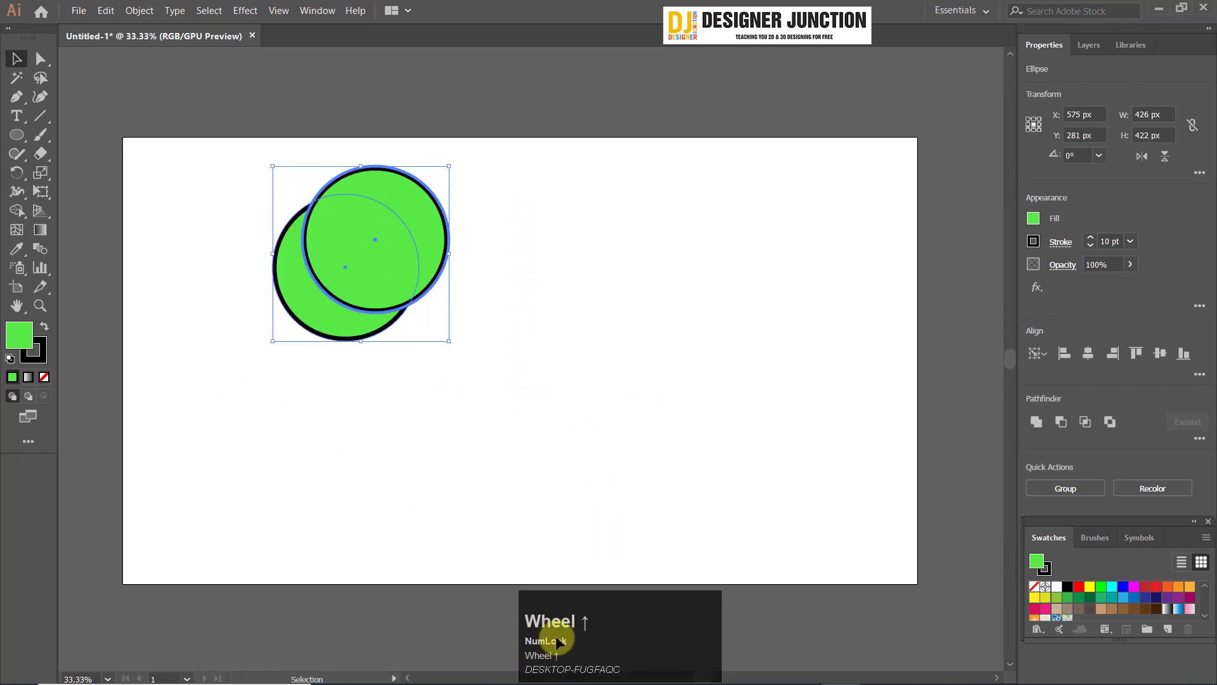
pyautogui.scroll(-2, 634, 320)
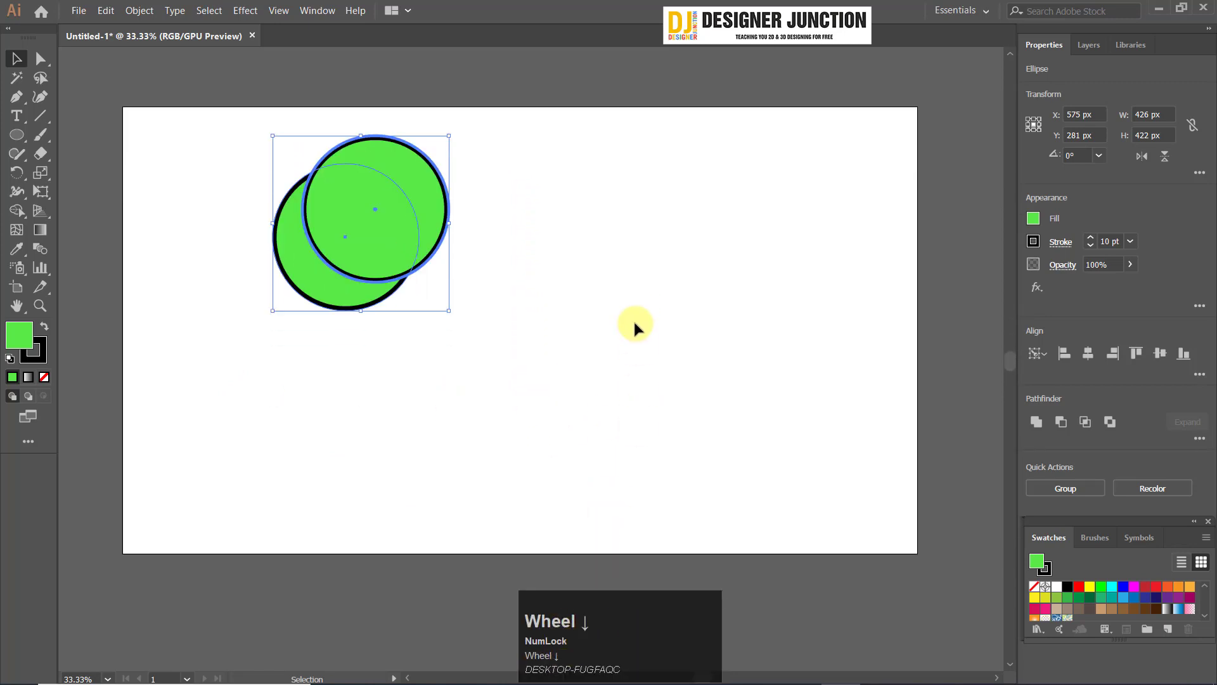
pyautogui.scroll(1, 634, 318)
pyautogui.scroll(-1, 633, 318)
pyautogui.scroll(1, 632, 318)
pyautogui.scroll(-1, 633, 318)
pyautogui.rightClick(648, 317)
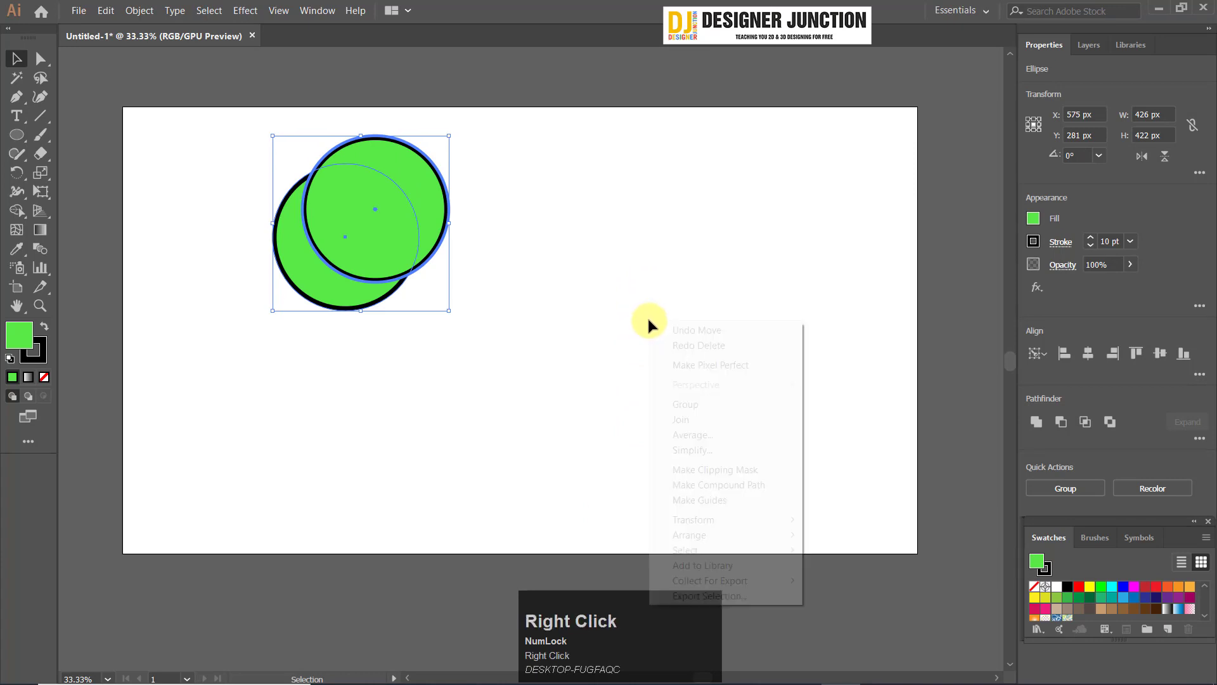
pyautogui.click(618, 290)
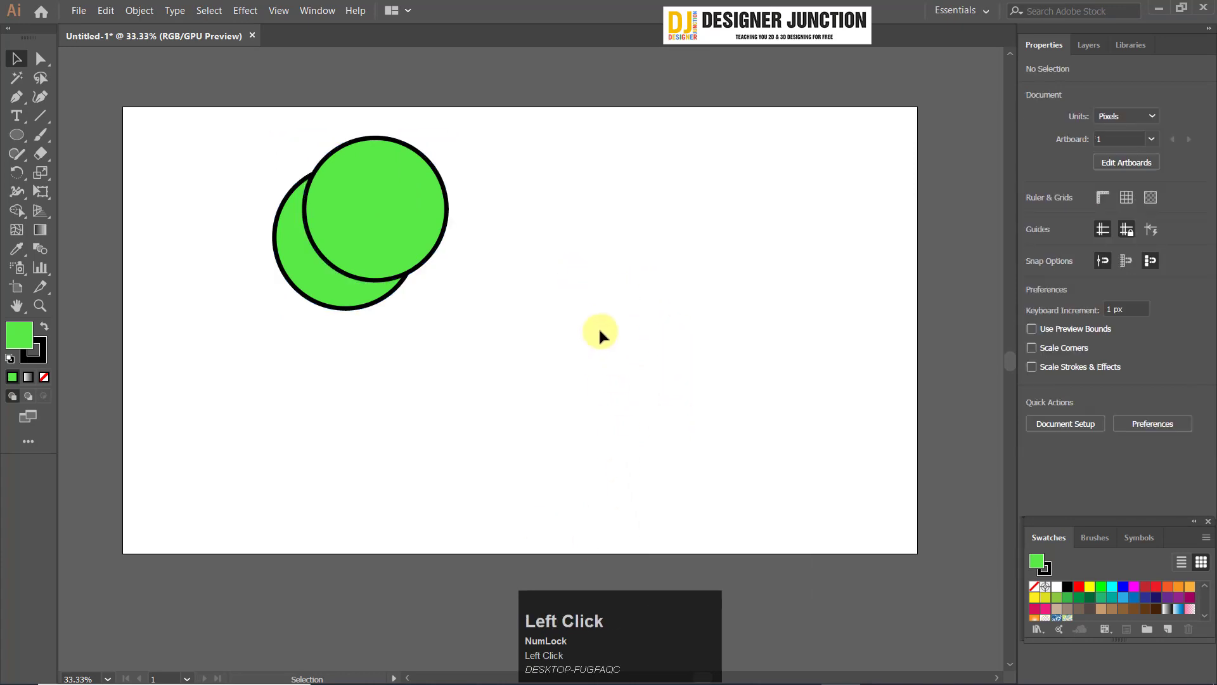
pyautogui.press('d')
pyautogui.press('f')
pyautogui.press('v')
pyautogui.press('x')
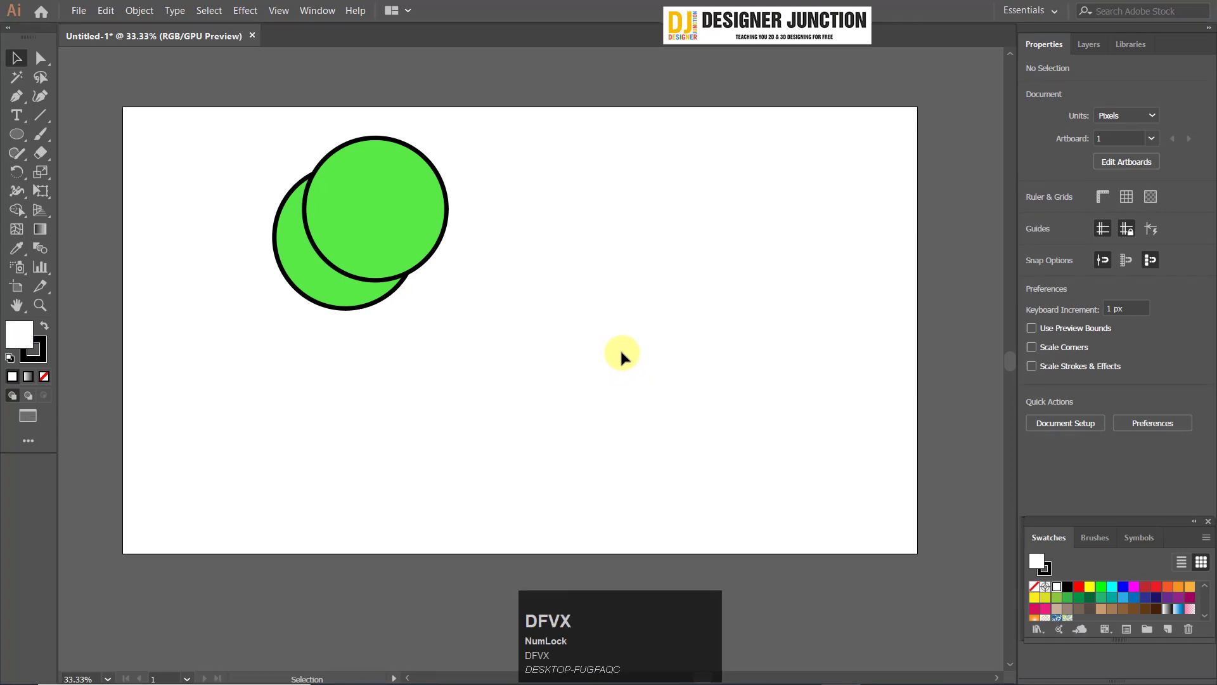
pyautogui.press('v')
pyautogui.press('s')
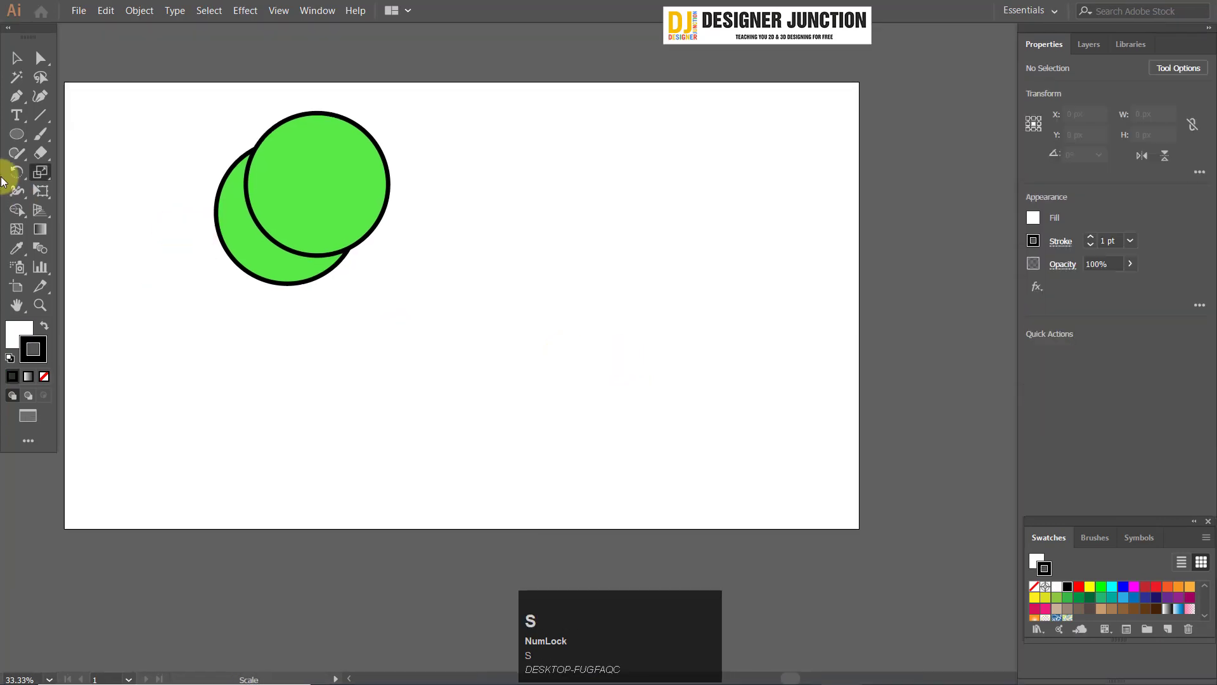
pyautogui.click(16, 62)
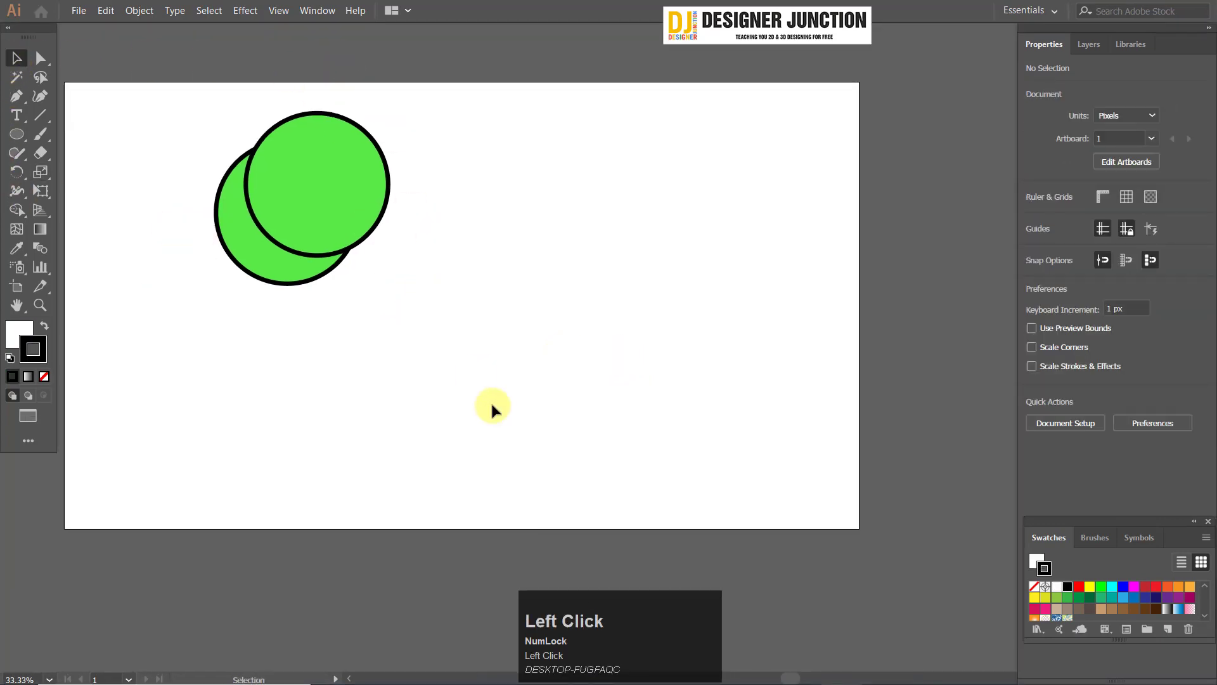
pyautogui.scroll(-4, 493, 403)
pyautogui.scroll(4, 494, 404)
pyautogui.moveTo(846, 350); pyautogui.dragTo(481, 348)
pyautogui.moveTo(500, 414); pyautogui.dragTo(475, 400)
pyautogui.press('space')
pyautogui.moveTo(556, 413); pyautogui.dragTo(530, 374)
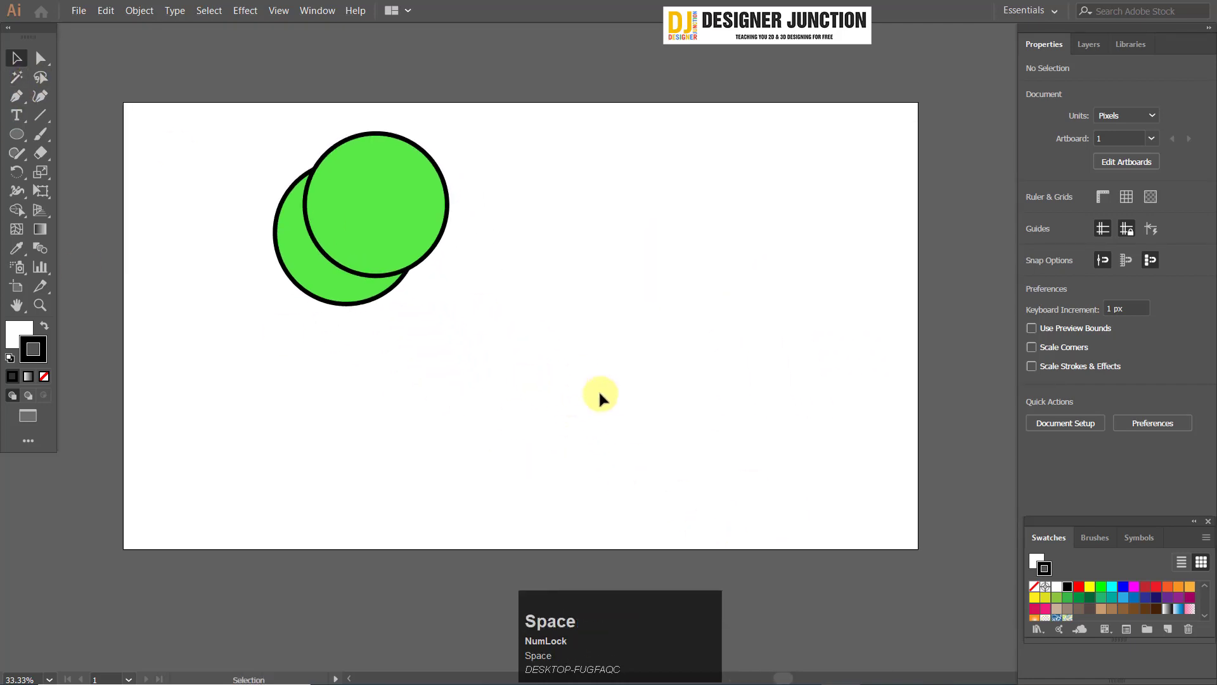
pyautogui.click(226, 72)
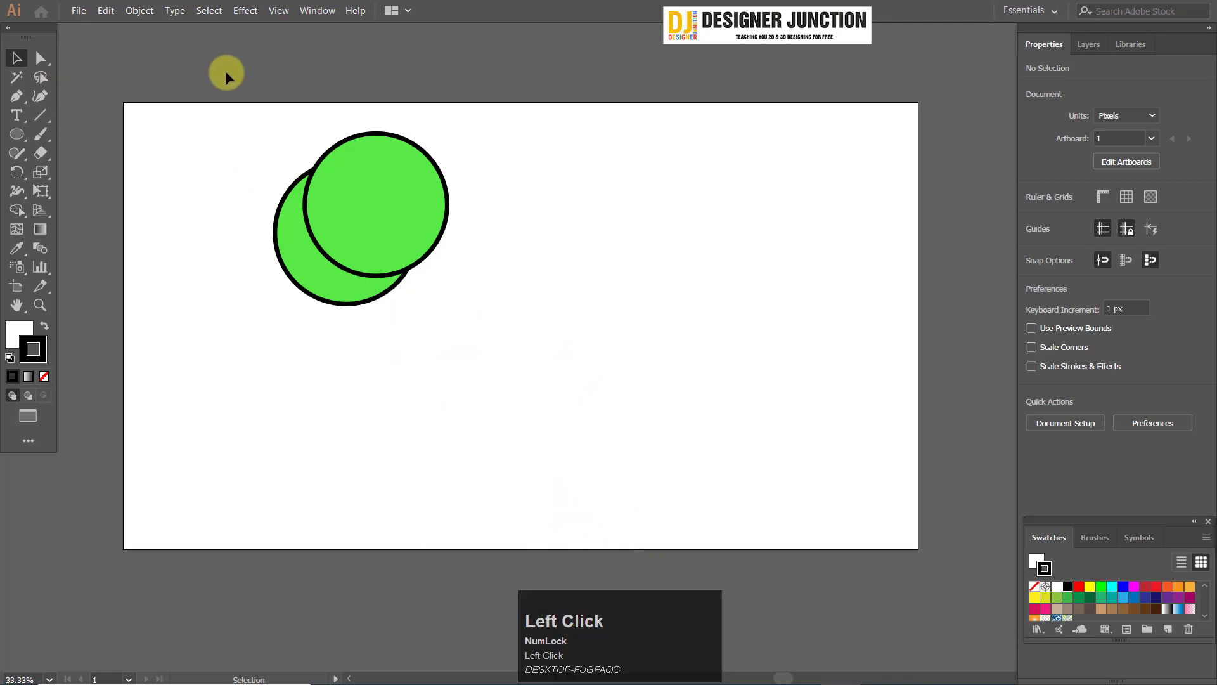
# - Delete the front circle, keeping only the rear one
pyautogui.moveTo(585, 364); pyautogui.dragTo(593, 371)
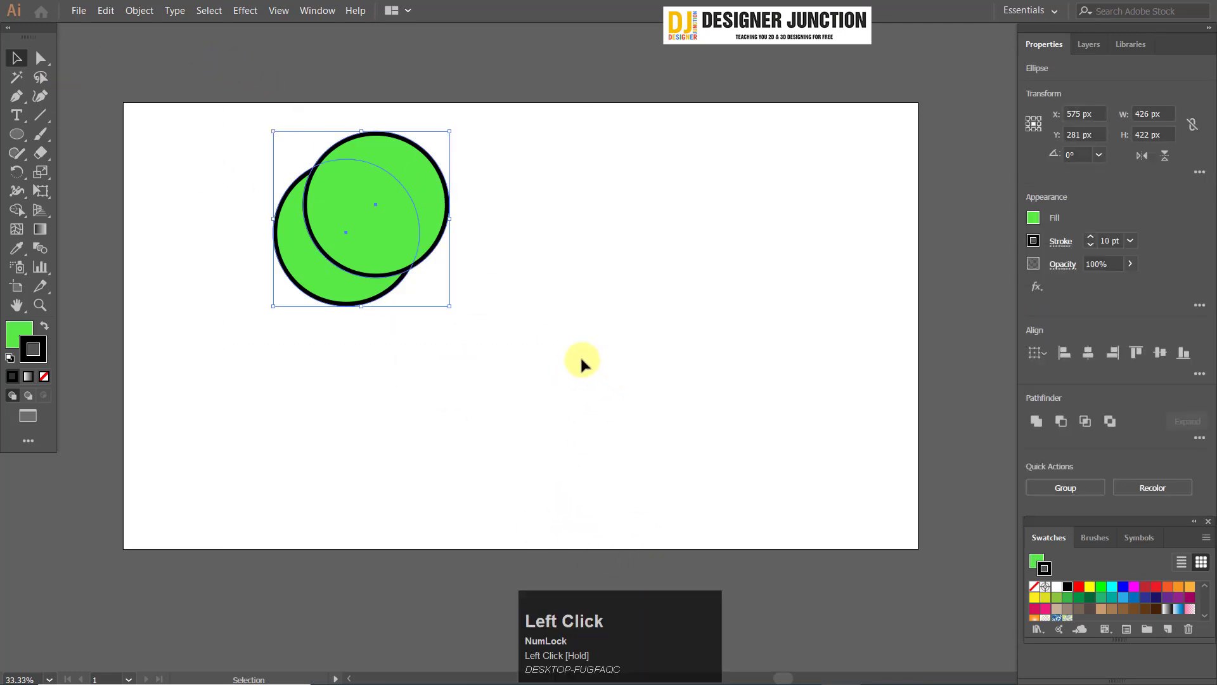
pyautogui.click(417, 66)
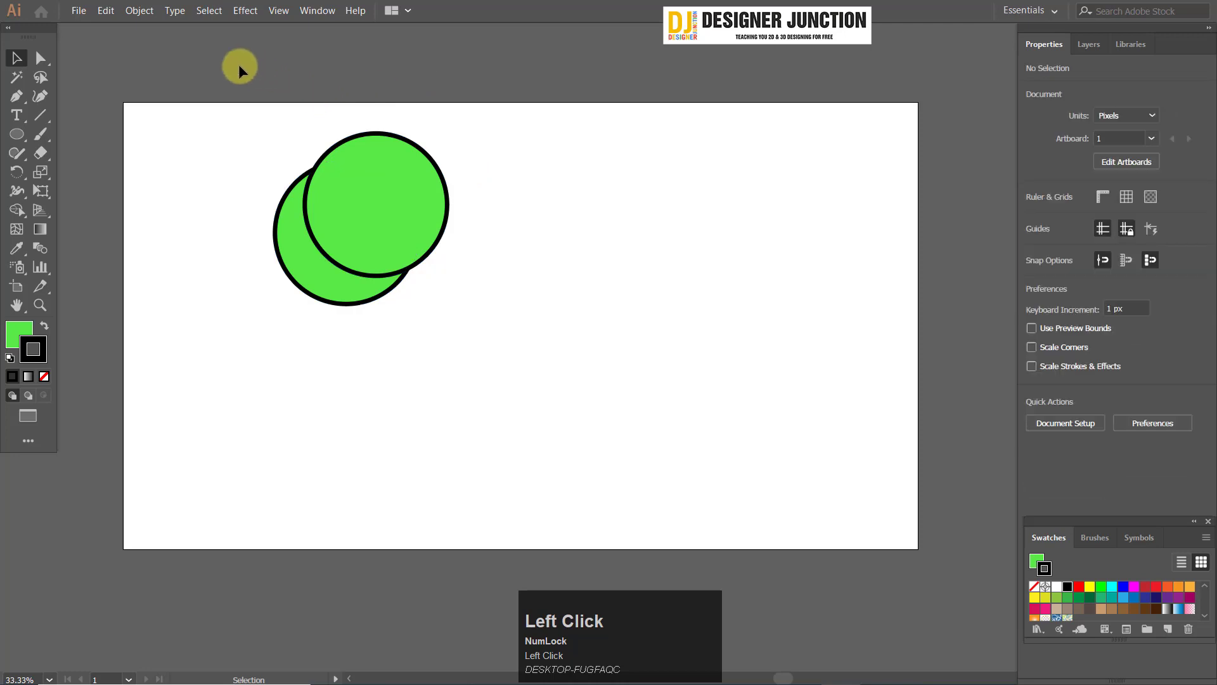
pyautogui.moveTo(537, 370); pyautogui.dragTo(537, 370)
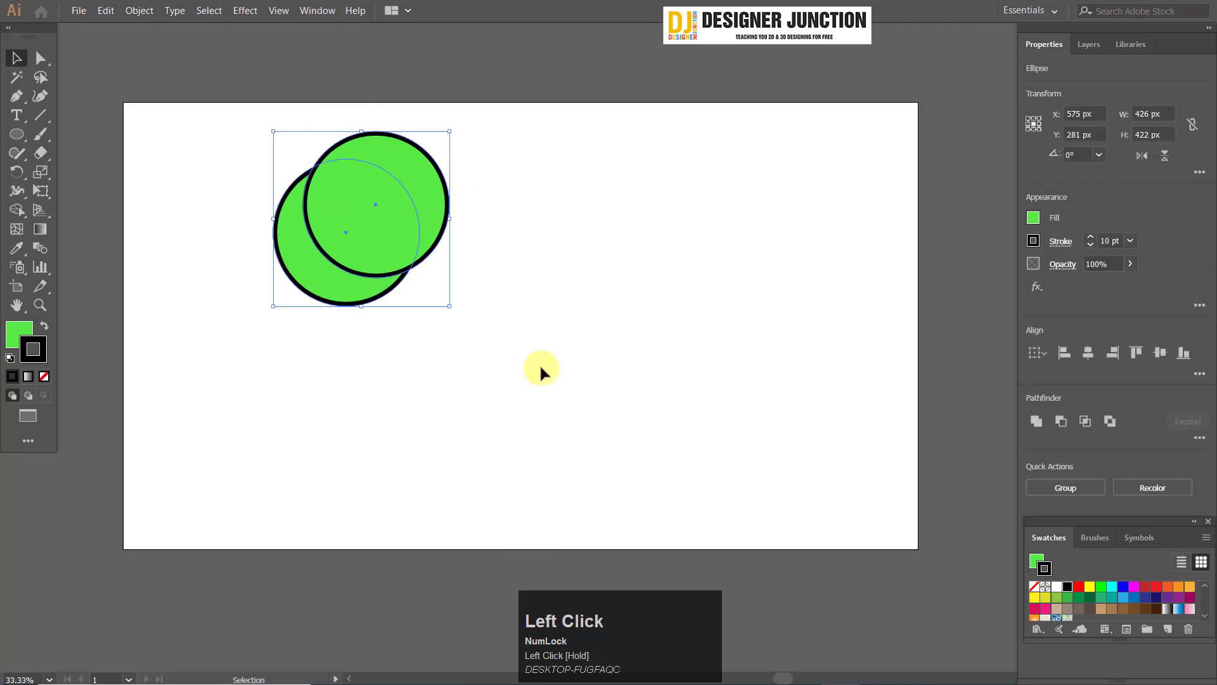
pyautogui.click(550, 472)
pyautogui.press('Delete')
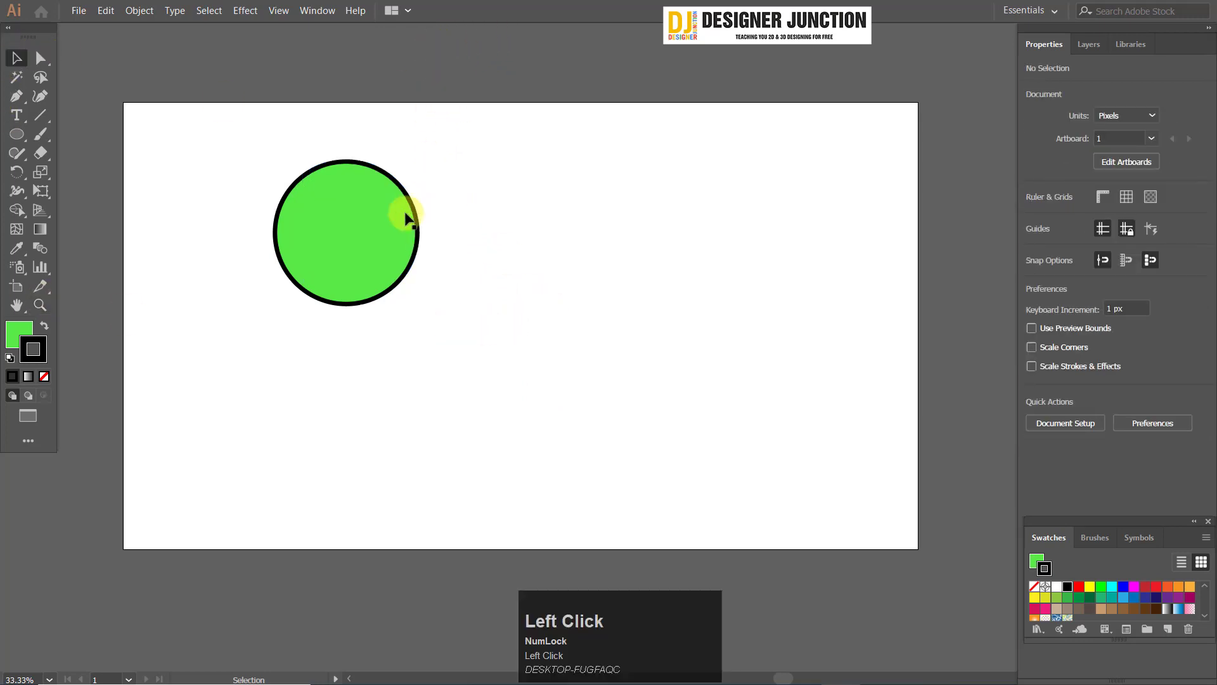
# - Move the remaining circle up and right, and scale it down proportionally to about 136 px in diameter
pyautogui.moveTo(402, 212); pyautogui.dragTo(391, 188)
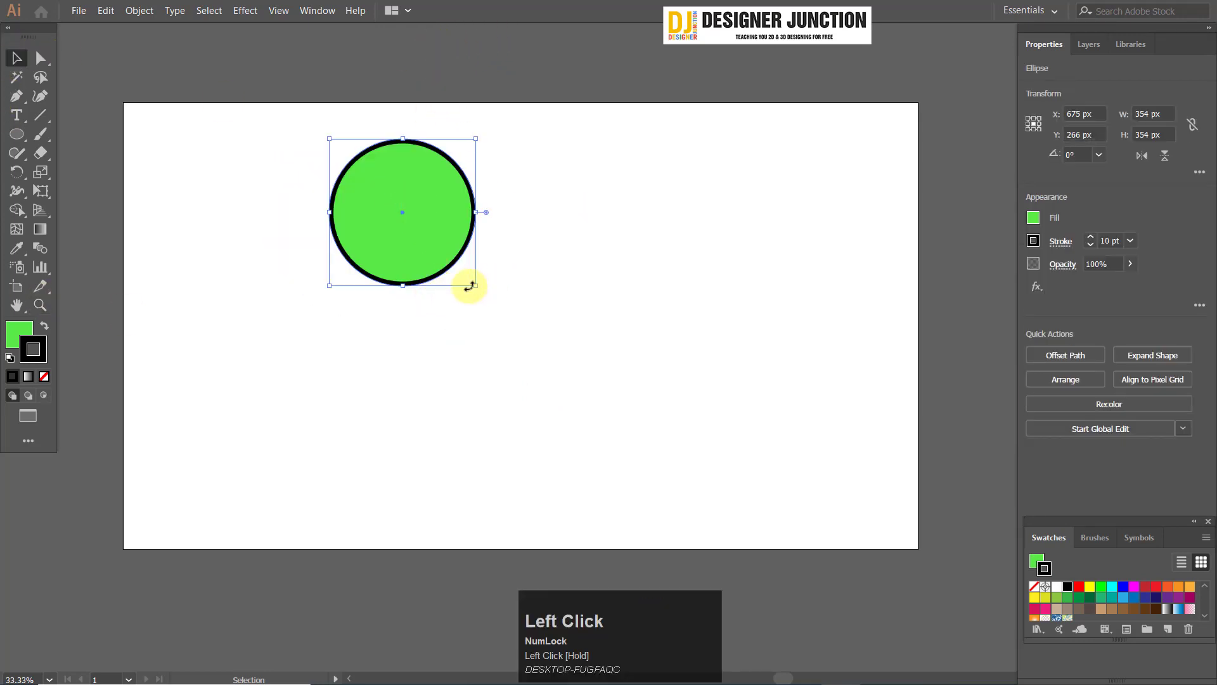
pyautogui.moveTo(465, 279); pyautogui.dragTo(369, 208)
pyautogui.click(347, 41)
# - Duplicate the small circle straight down and position the copy so the two outlines touch
pyautogui.click(375, 156)
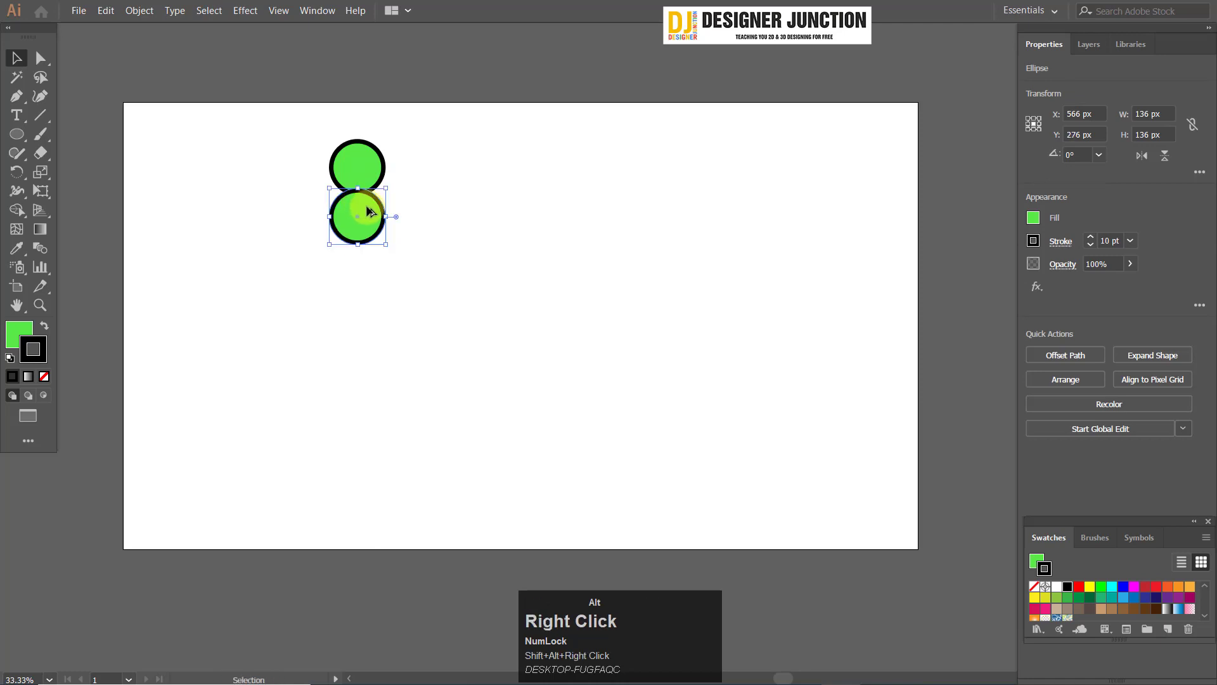
pyautogui.scroll(2, 320, 188)
pyautogui.moveTo(416, 211)
pyautogui.mouseDown()
pyautogui.moveTo(412, 246)
pyautogui.moveTo(410, 226)
pyautogui.mouseUp()
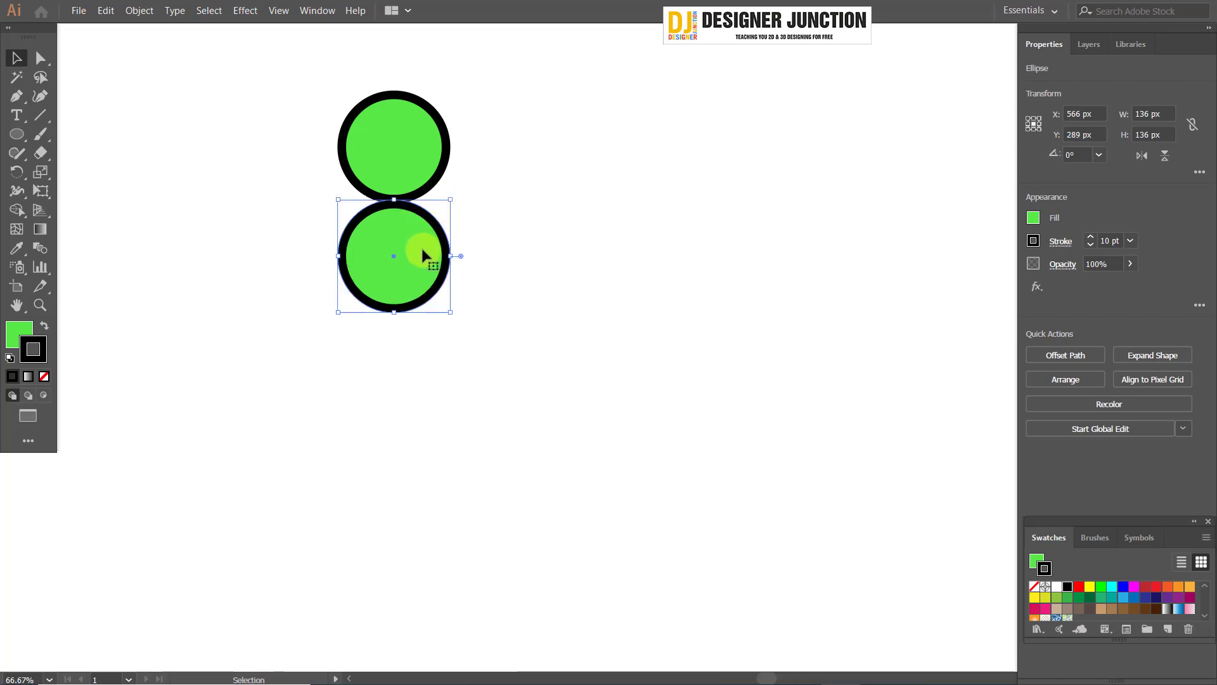
# - Duplicate the vertical pair of circles to the right and place the copy beside it, forming a two-by-two grid of touching circles
pyautogui.moveTo(296, 60); pyautogui.dragTo(562, 400)
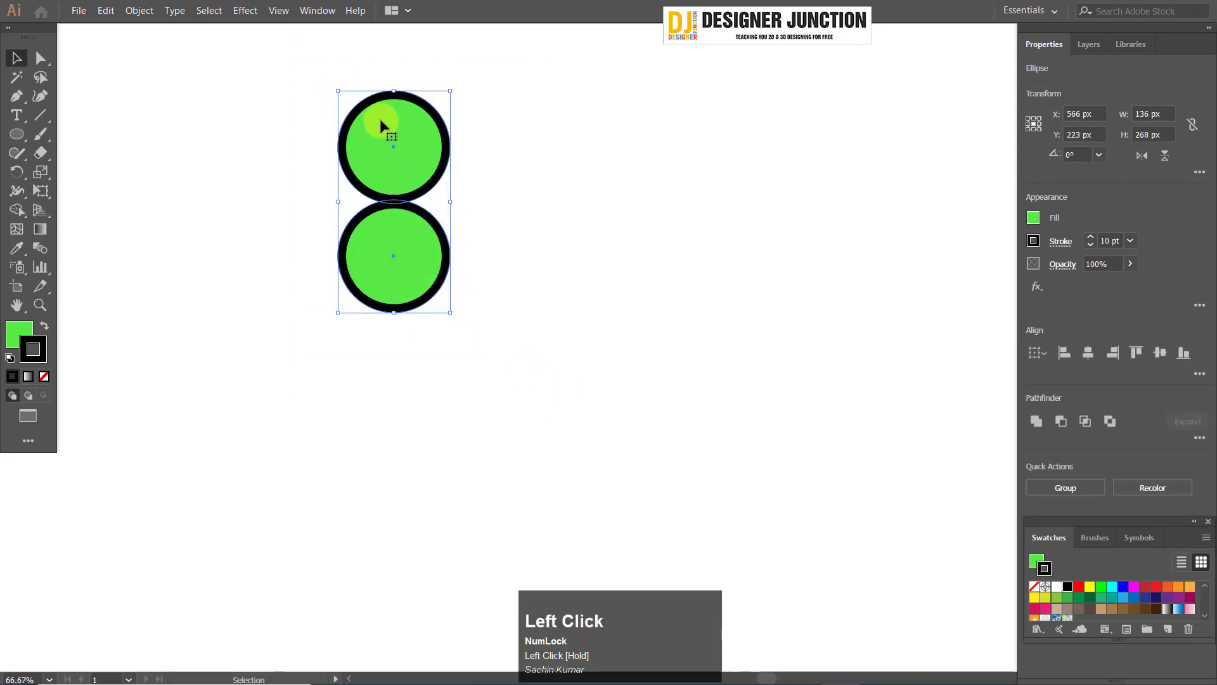
pyautogui.moveTo(380, 122); pyautogui.dragTo(513, 166)
pyautogui.keyDown('alt'); pyautogui.keyDown('shift'); pyautogui.rightClick(528, 188); pyautogui.keyUp('shift'); pyautogui.keyUp('alt')
pyautogui.click(521, 264)
pyautogui.scroll(2, 445, 234)
pyautogui.moveTo(544, 267); pyautogui.dragTo(547, 272)
pyautogui.scroll(-4, 584, 305)
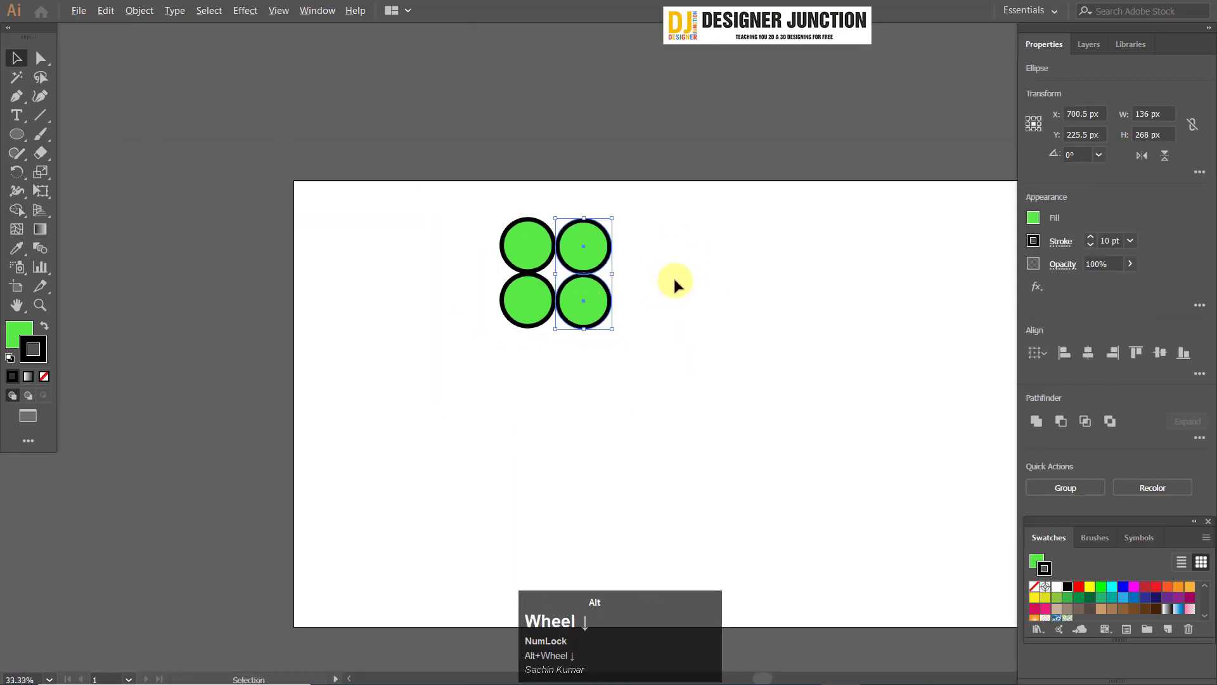
# - Select all four touching circles and turn the enclosed gap between them into its own shape with Shape Builder
pyautogui.scroll(2, 656, 291)
pyautogui.moveTo(252, 96); pyautogui.dragTo(642, 374)
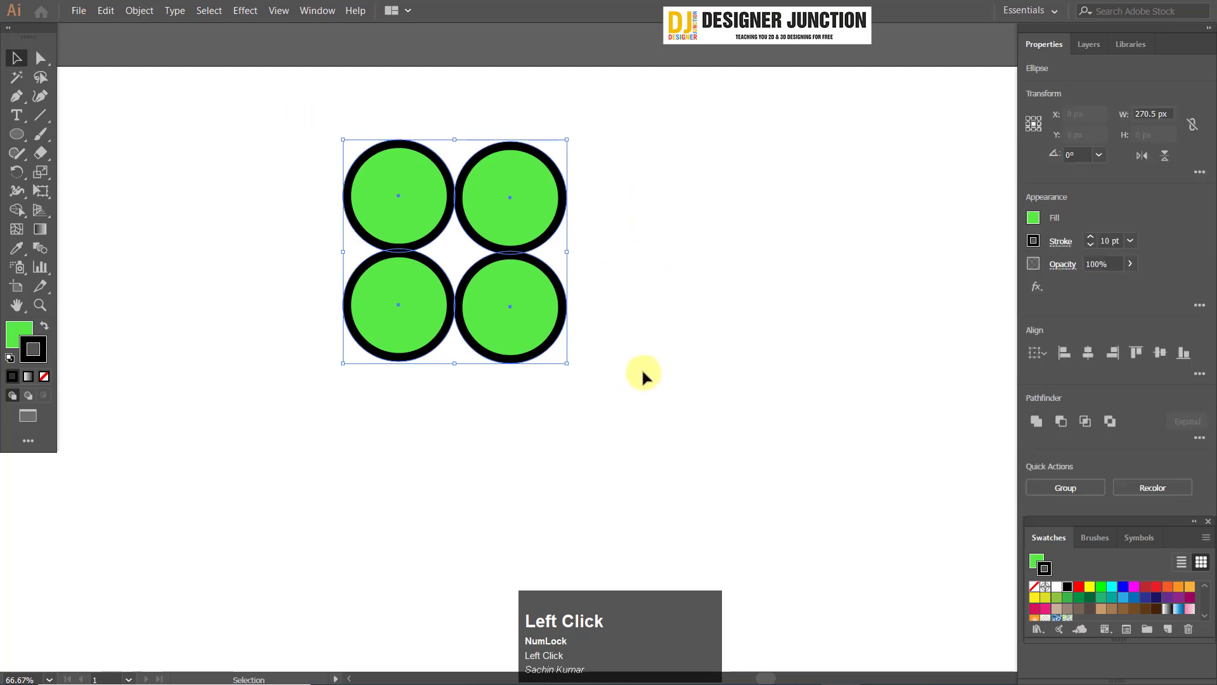
pyautogui.click(449, 273)
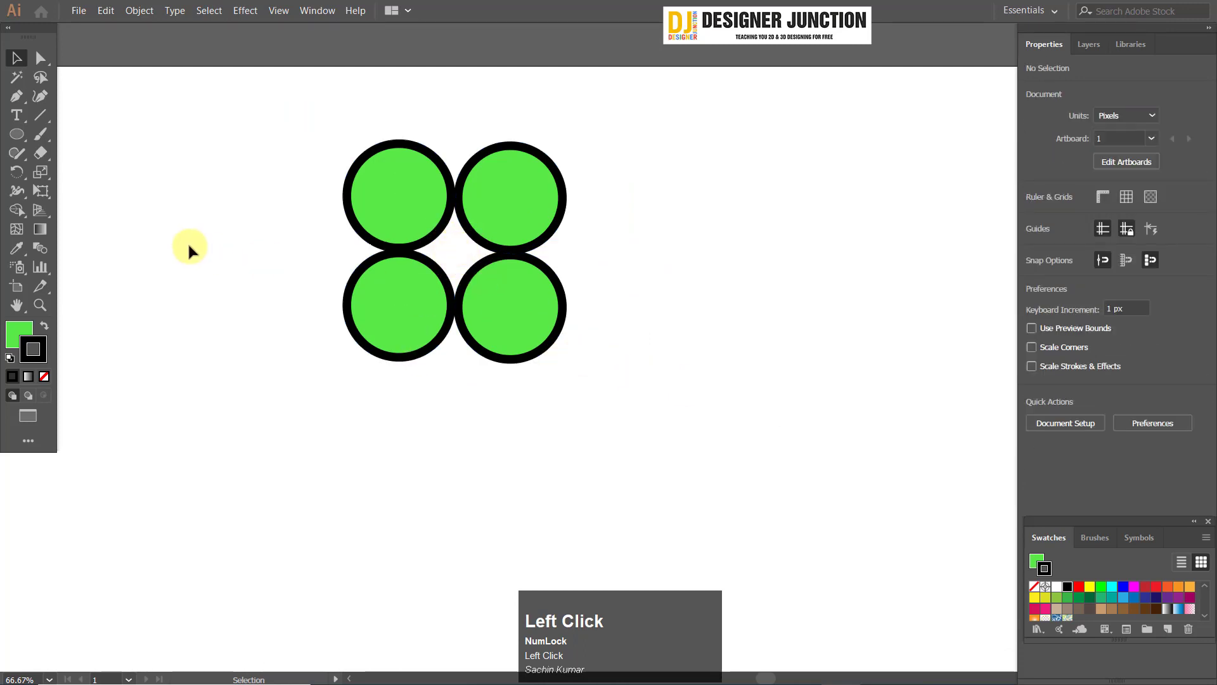
pyautogui.click(16, 210)
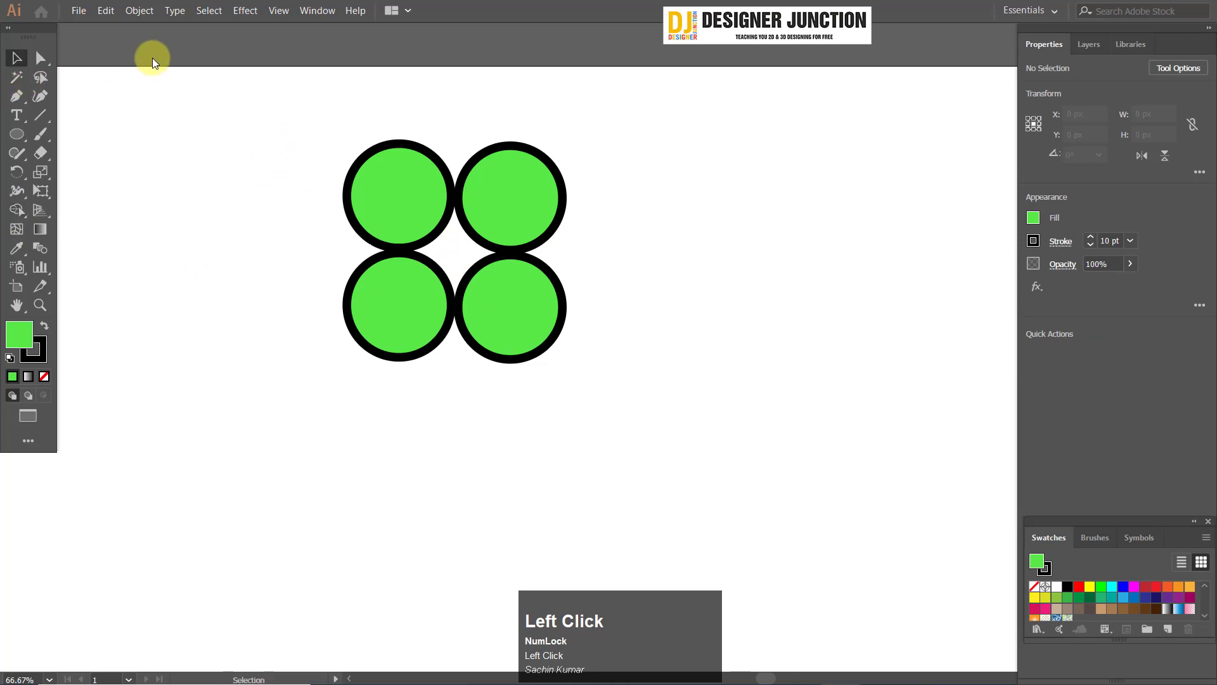
pyautogui.moveTo(183, 67); pyautogui.dragTo(845, 430)
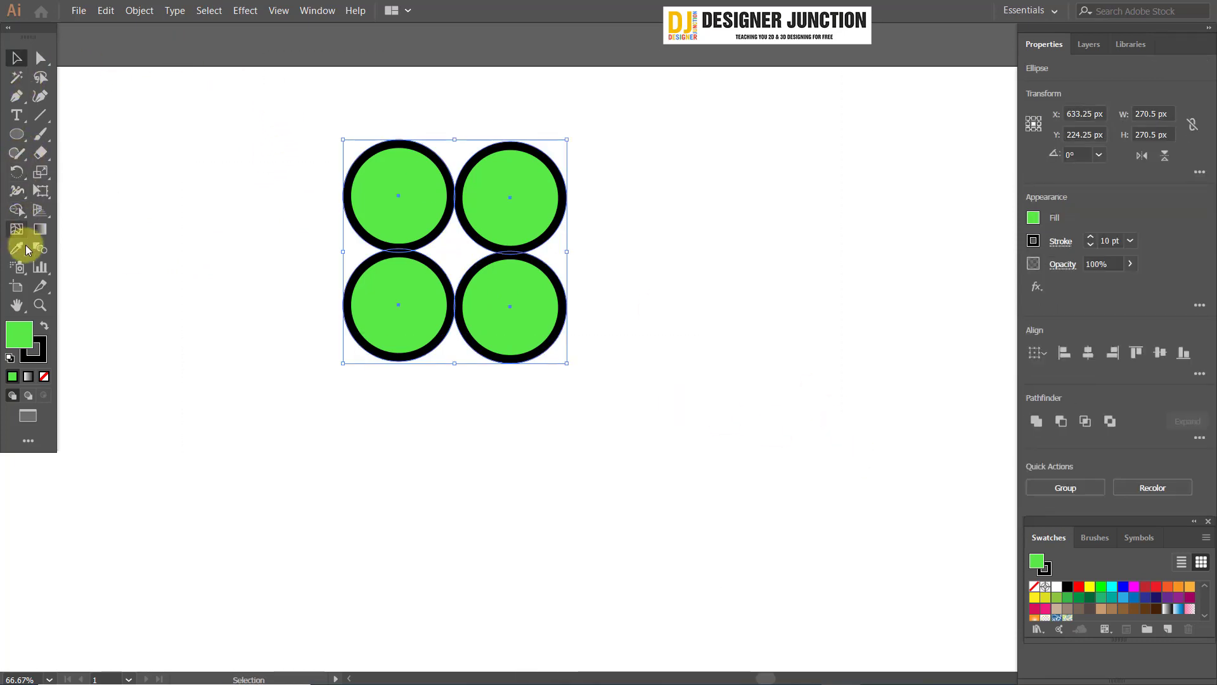
pyautogui.click(15, 211)
pyautogui.click(463, 254)
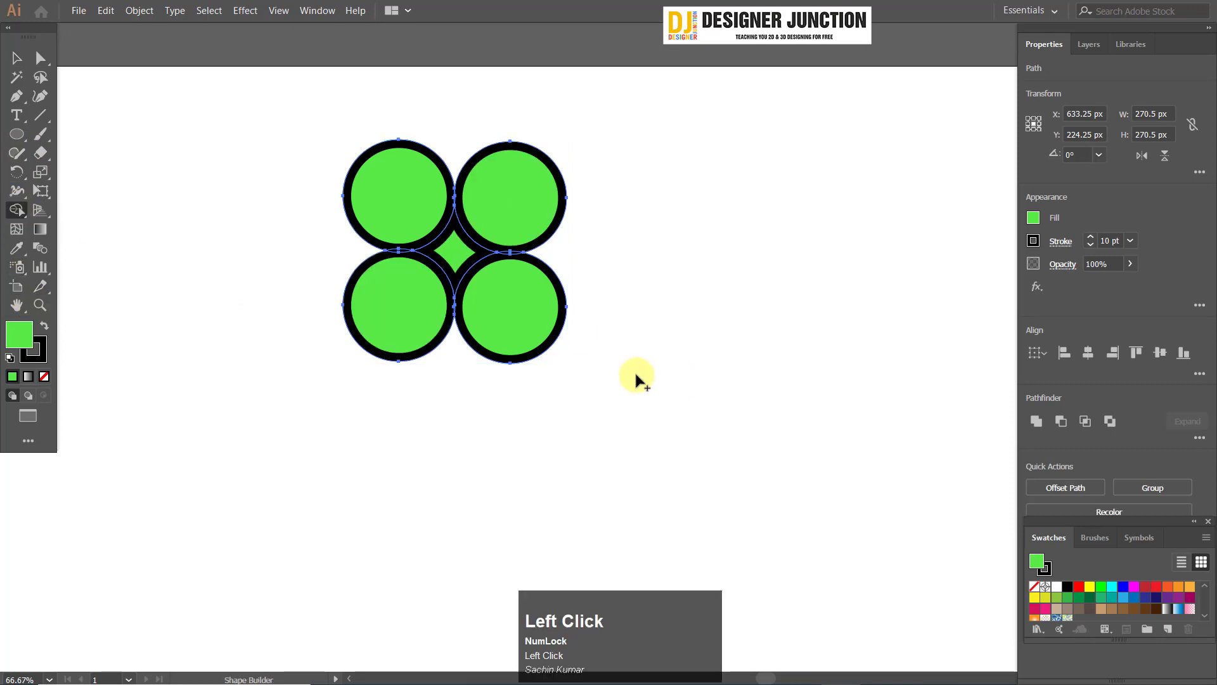
# - Move only the star-shaped centre piece out of the grid to an empty area right of the circles
pyautogui.click(16, 58)
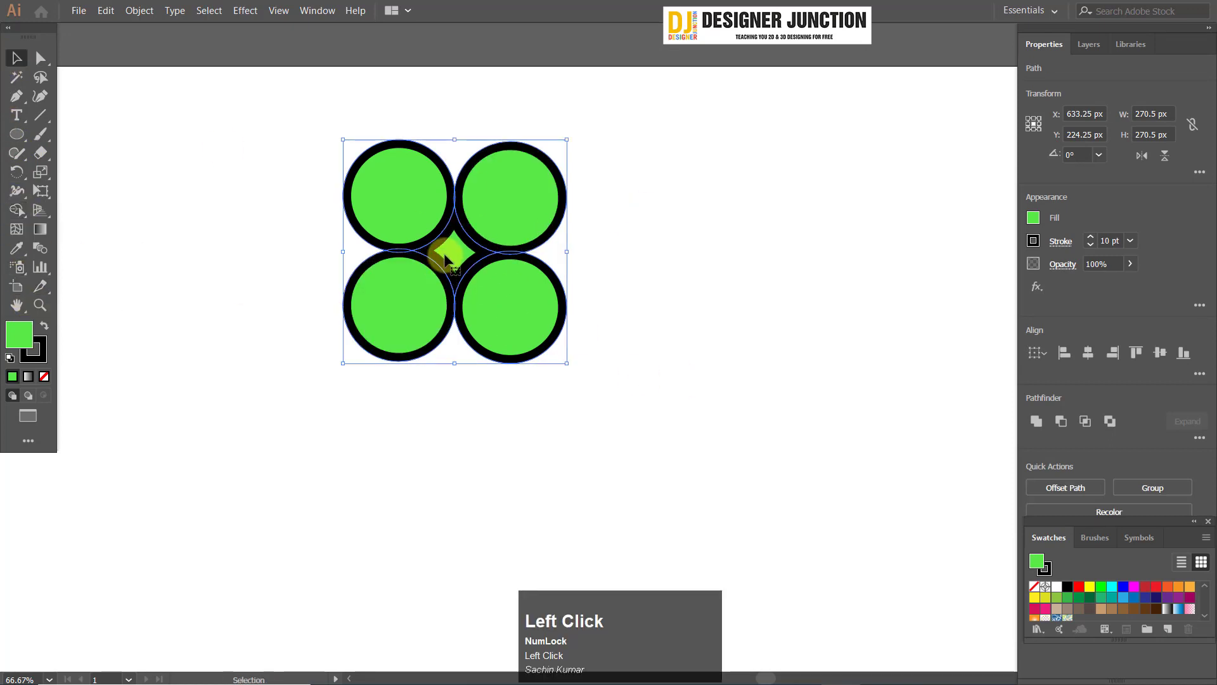
pyautogui.moveTo(446, 259); pyautogui.dragTo(739, 343)
pyautogui.hotkey('ctrl', 'z')
pyautogui.click(40, 58)
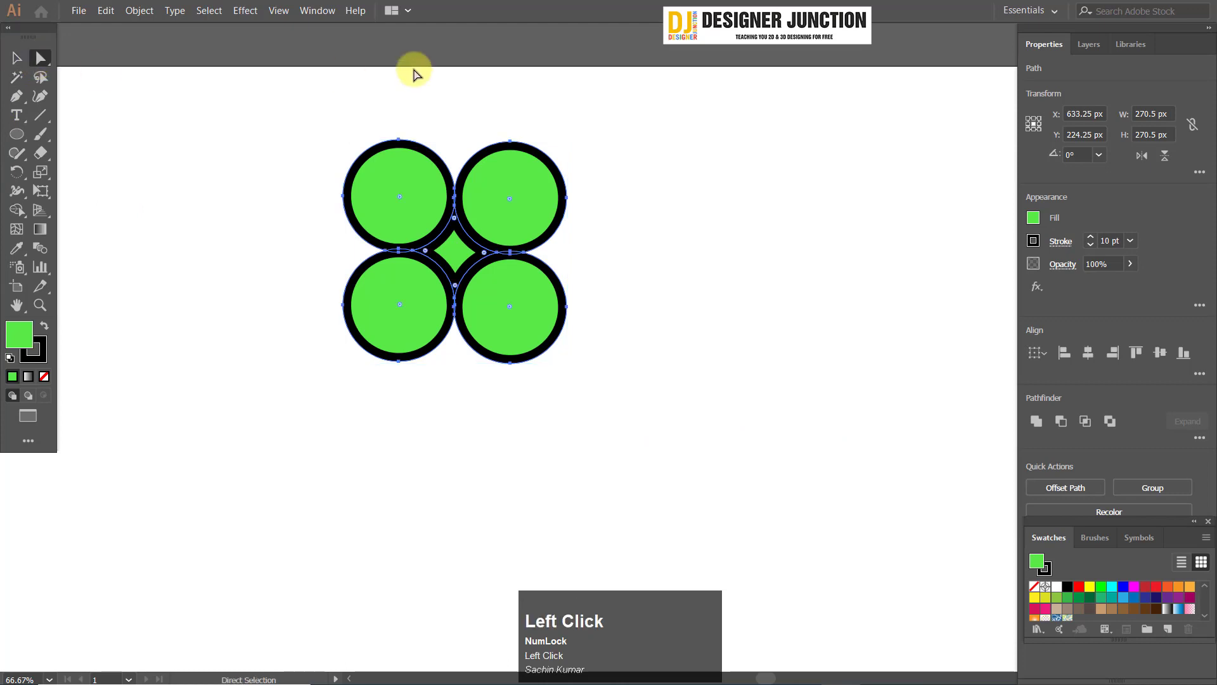
pyautogui.click(414, 73)
pyautogui.moveTo(462, 253); pyautogui.dragTo(696, 350)
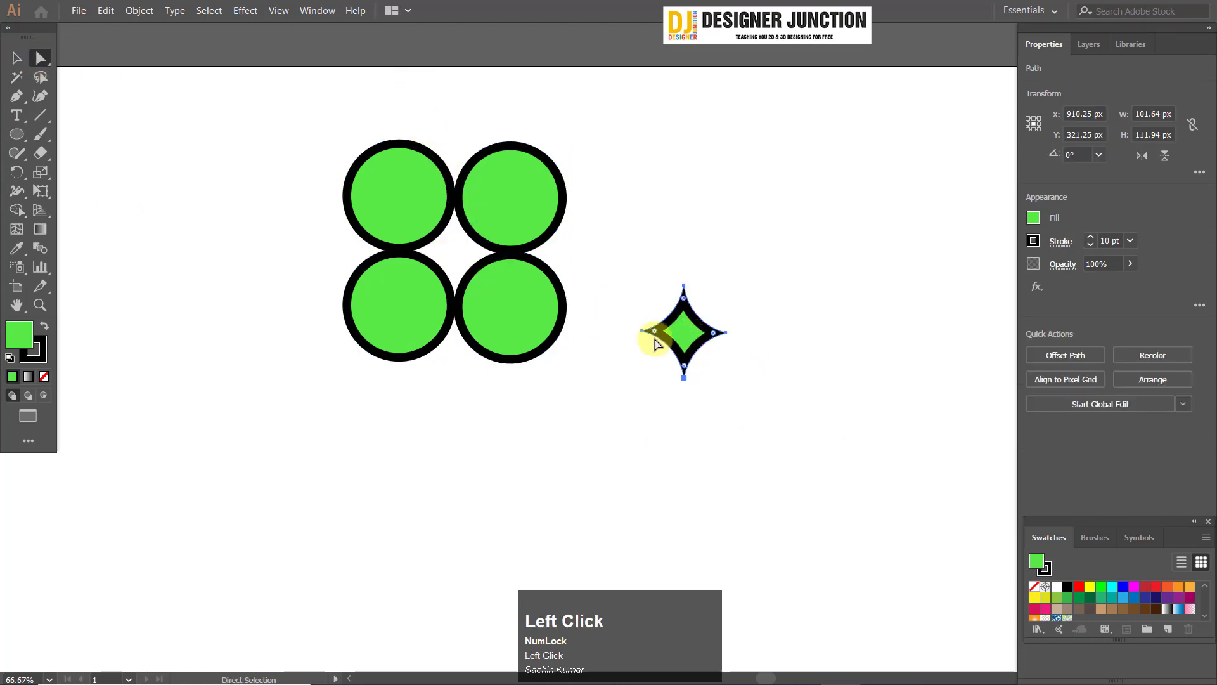
# - Pull the individual circles away from the grid one by one, and undo these moves
pyautogui.moveTo(493, 292); pyautogui.dragTo(553, 406)
pyautogui.moveTo(511, 231); pyautogui.dragTo(527, 218)
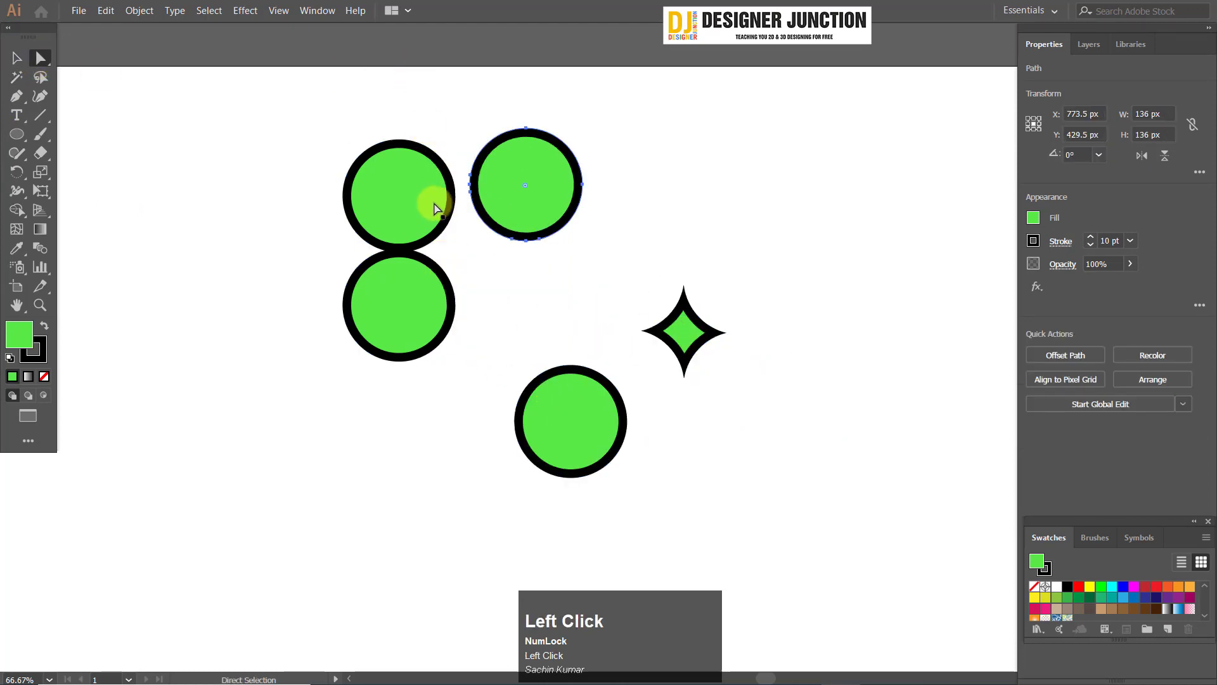
pyautogui.moveTo(435, 201); pyautogui.dragTo(386, 160)
pyautogui.keyDown('ctrl'); pyautogui.click(454, 323); pyautogui.keyUp('ctrl')
pyautogui.hotkey('ctrl', 'z')
pyautogui.hotkey('ctrl', 'z')
pyautogui.hotkey('ctrl', 'z')
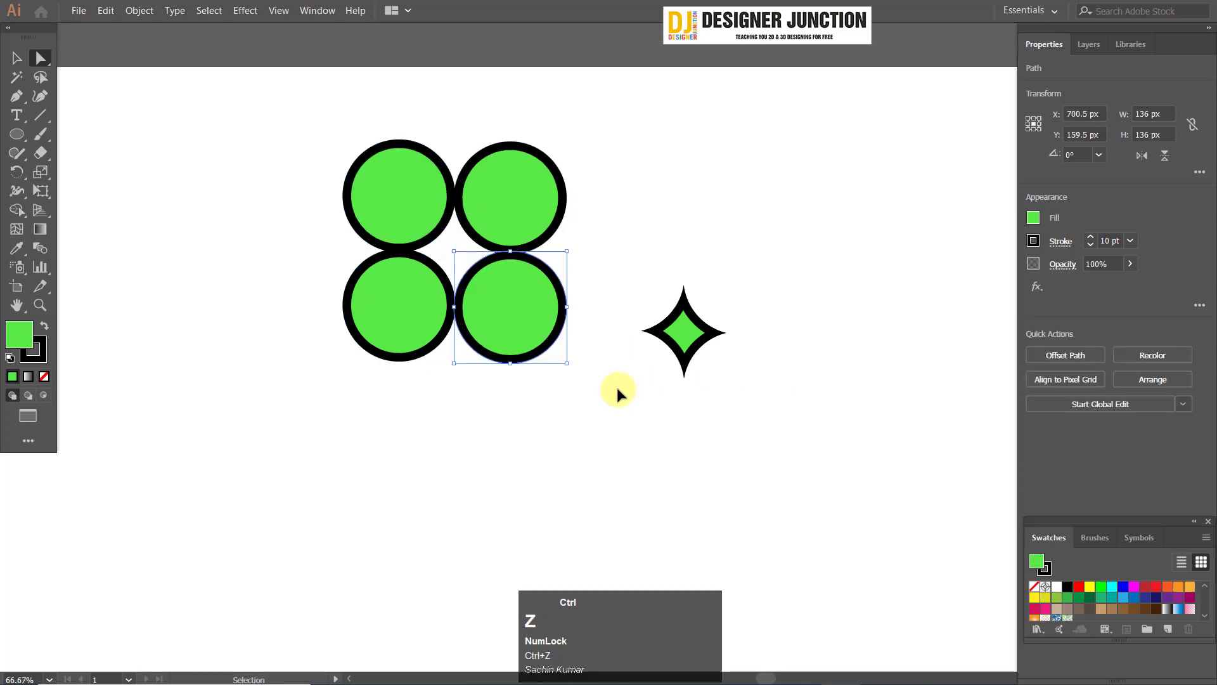
# - Delete the star-shaped piece beside the grid of circles
pyautogui.click(660, 244)
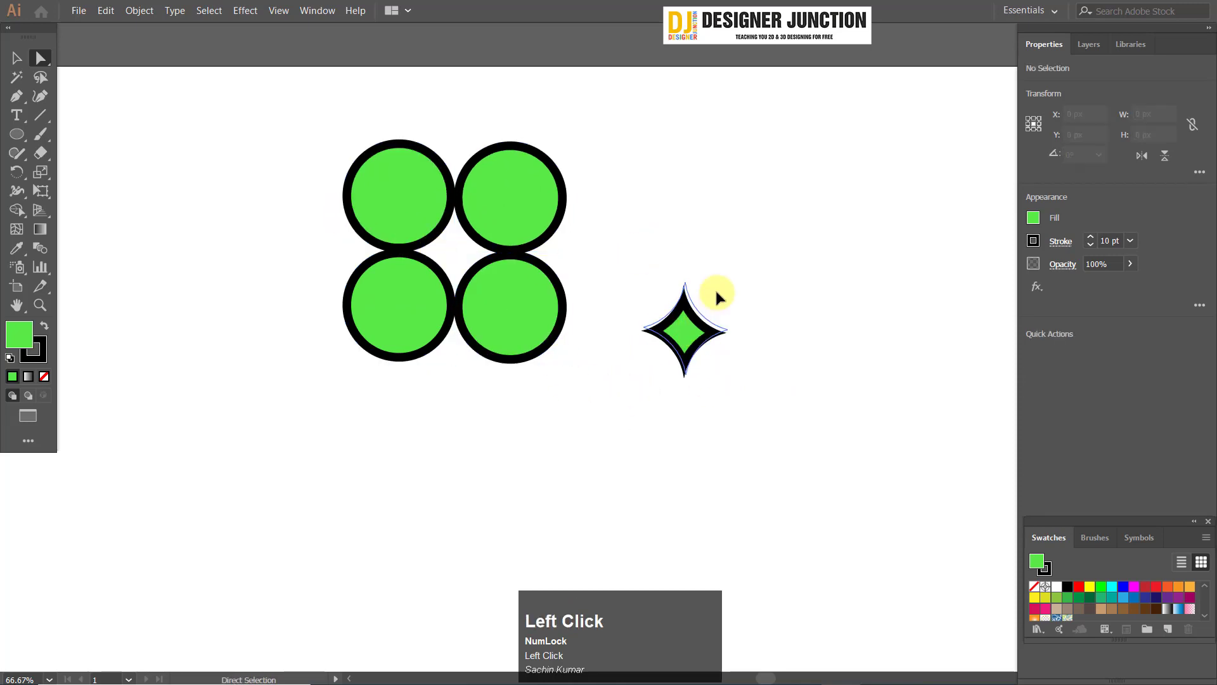
pyautogui.hotkey('ctrl', 'z')
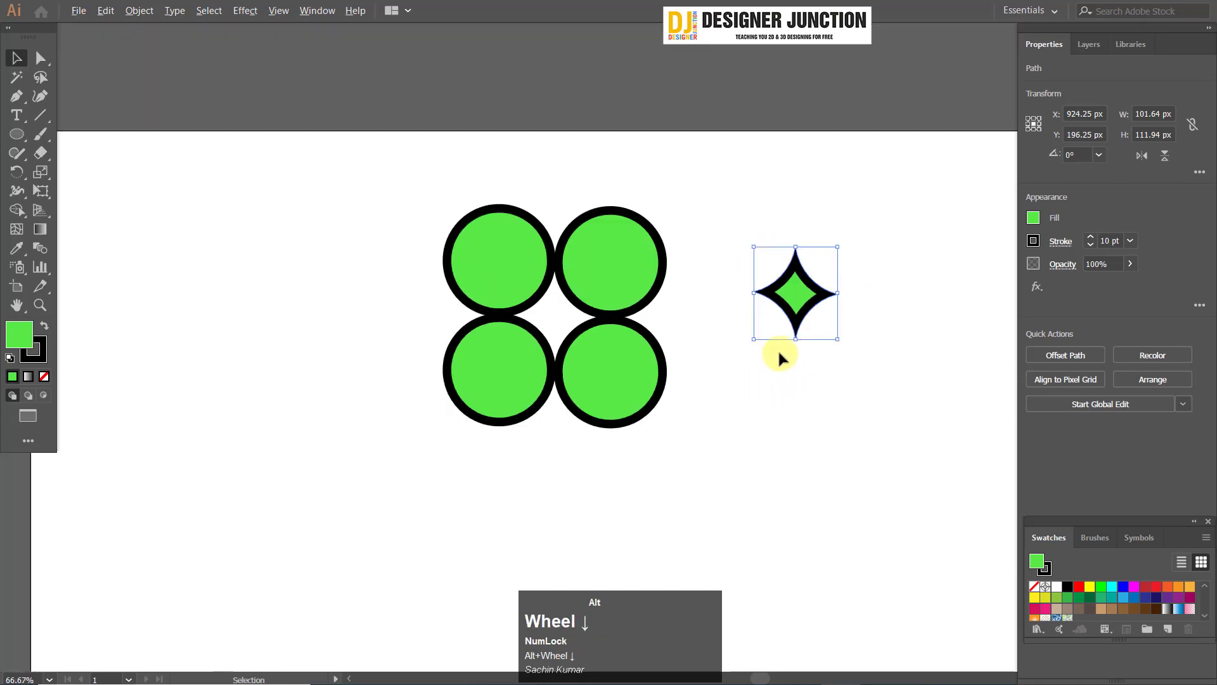
pyautogui.scroll(-1, 778, 350)
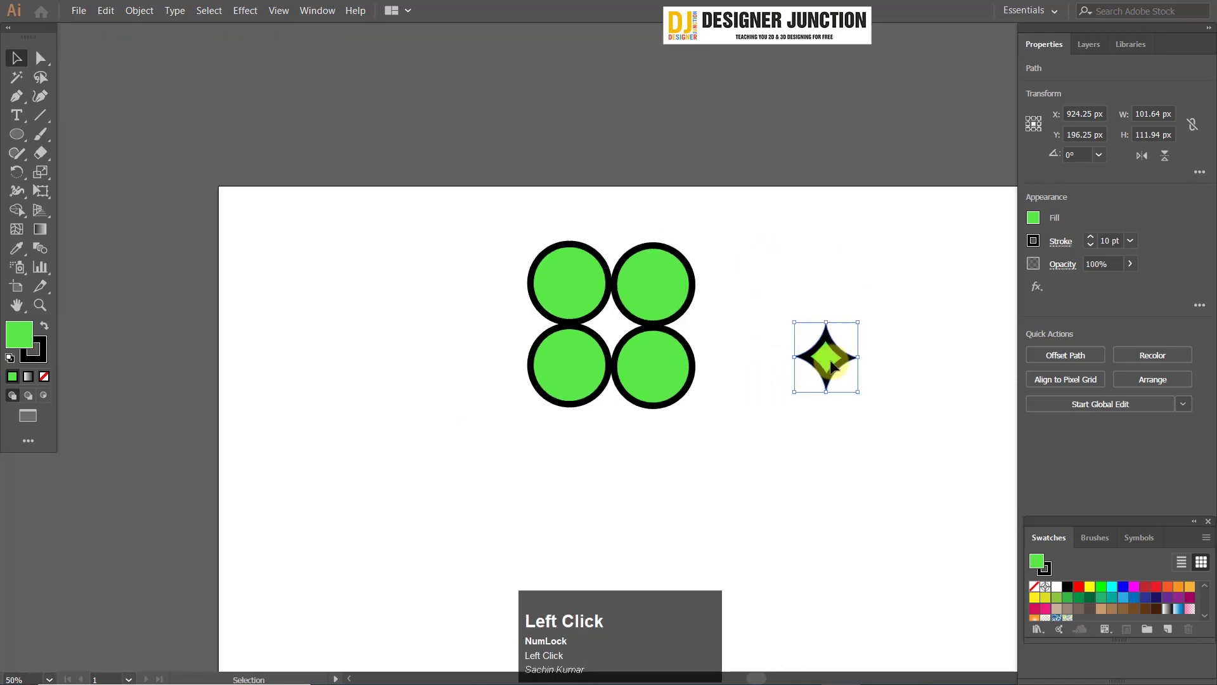
pyautogui.press('Delete')
pyautogui.moveTo(424, 188); pyautogui.dragTo(753, 447)
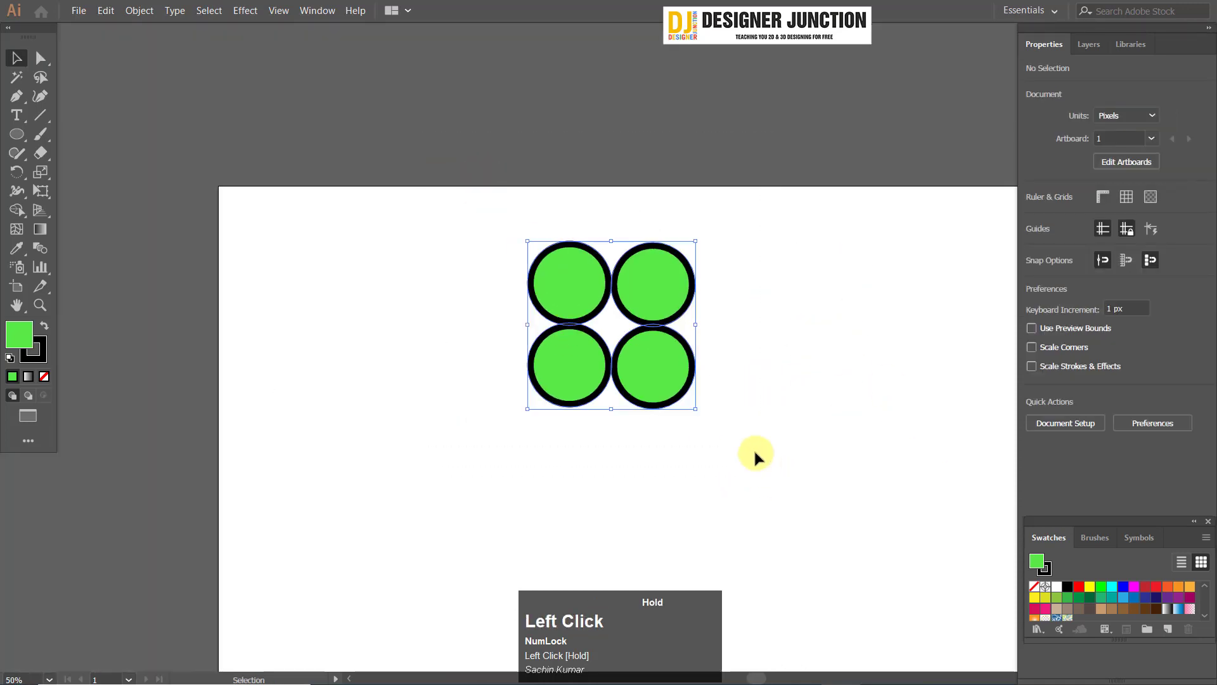
pyautogui.scroll(1, 726, 375)
pyautogui.hotkey('ctrl', 'z')
pyautogui.hotkey('ctrl', 'z')
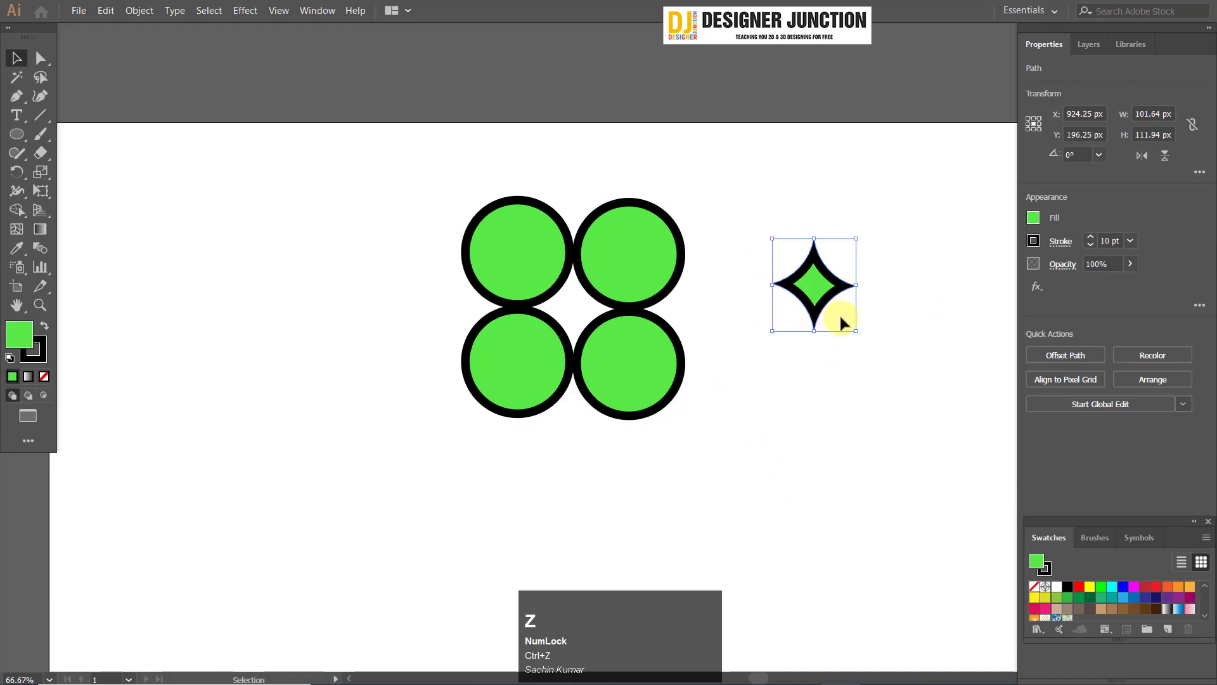
pyautogui.press('Delete')
# - Merge the upper-left and lower-right circles through the central gap with Shape Builder
pyautogui.moveTo(242, 51); pyautogui.dragTo(732, 451)
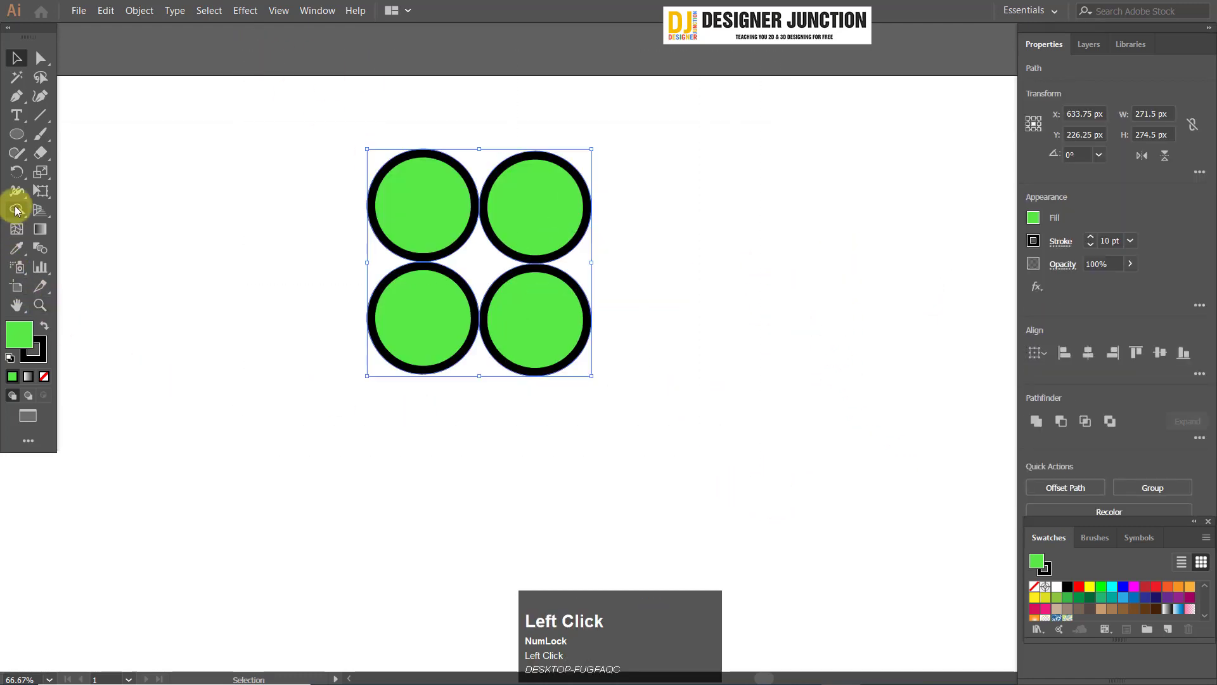
pyautogui.click(18, 210)
pyautogui.moveTo(435, 203)
pyautogui.mouseDown()
pyautogui.moveTo(494, 286)
pyautogui.moveTo(477, 277)
pyautogui.mouseUp()
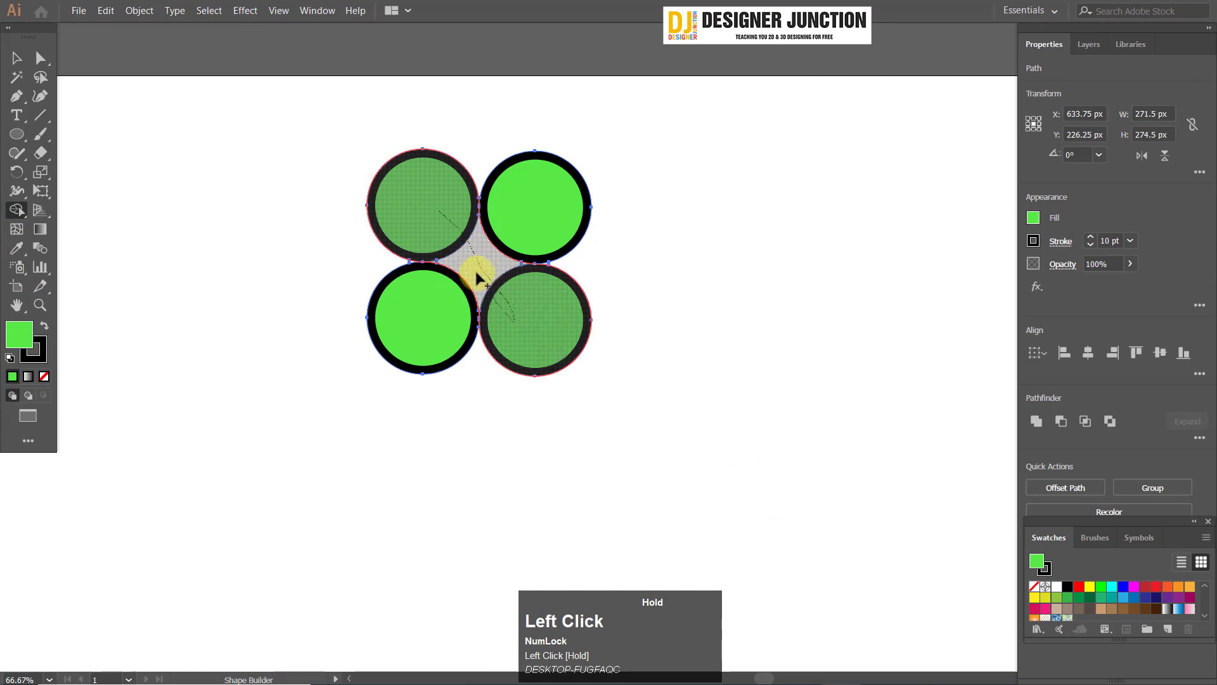
pyautogui.moveTo(462, 236)
pyautogui.mouseDown()
pyautogui.moveTo(562, 286)
pyautogui.moveTo(578, 318)
pyautogui.mouseUp()
pyautogui.scroll(2, 565, 249)
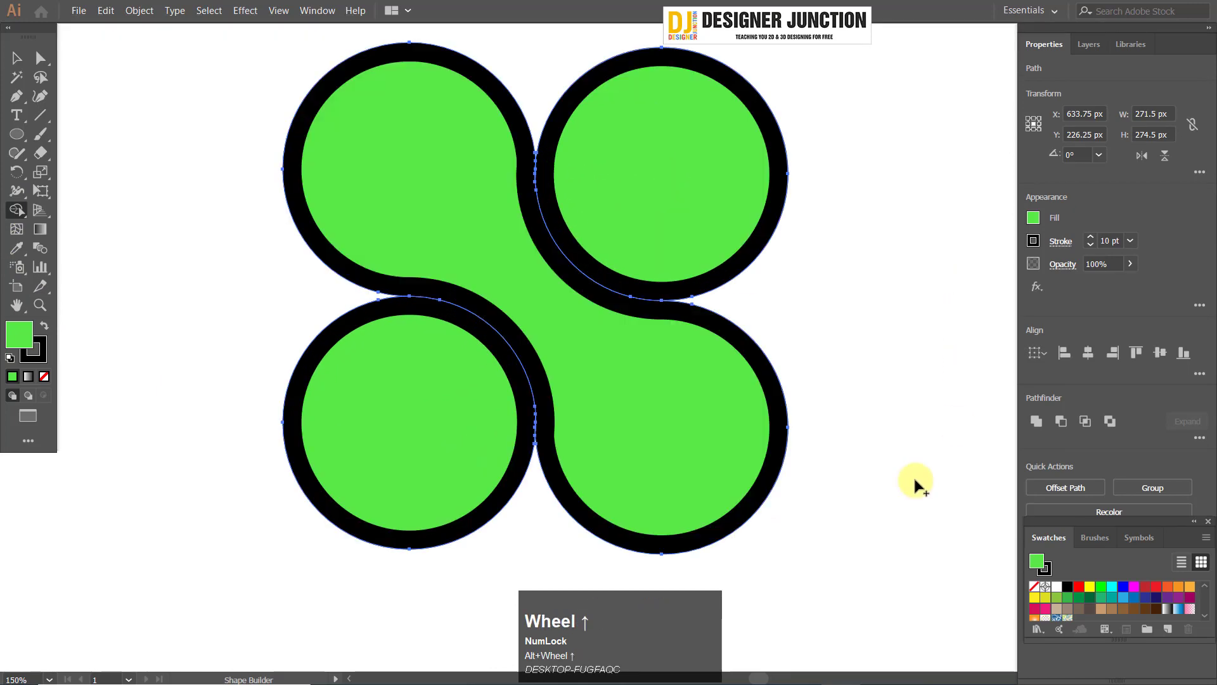
# - Merge the two remaining circles into the diagonal shape, and undo both merges
pyautogui.moveTo(498, 406)
pyautogui.mouseDown()
pyautogui.moveTo(538, 253)
pyautogui.moveTo(497, 334)
pyautogui.moveTo(530, 399)
pyautogui.mouseUp()
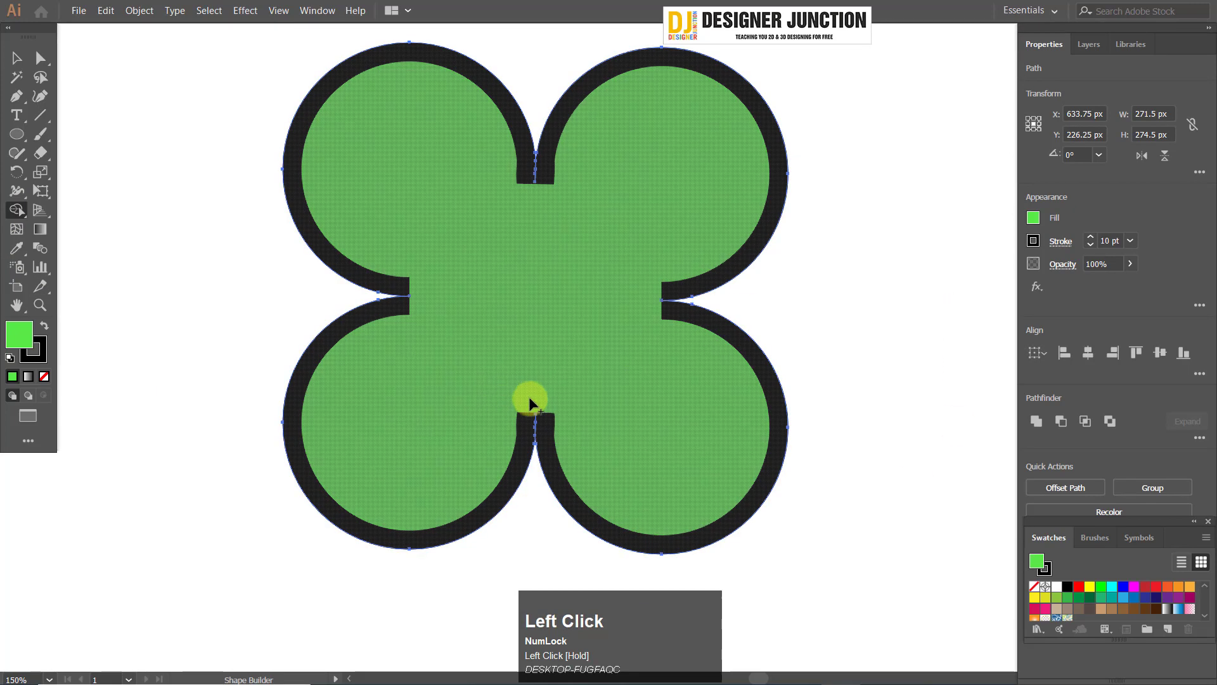
pyautogui.hotkey('ctrl', 'z')
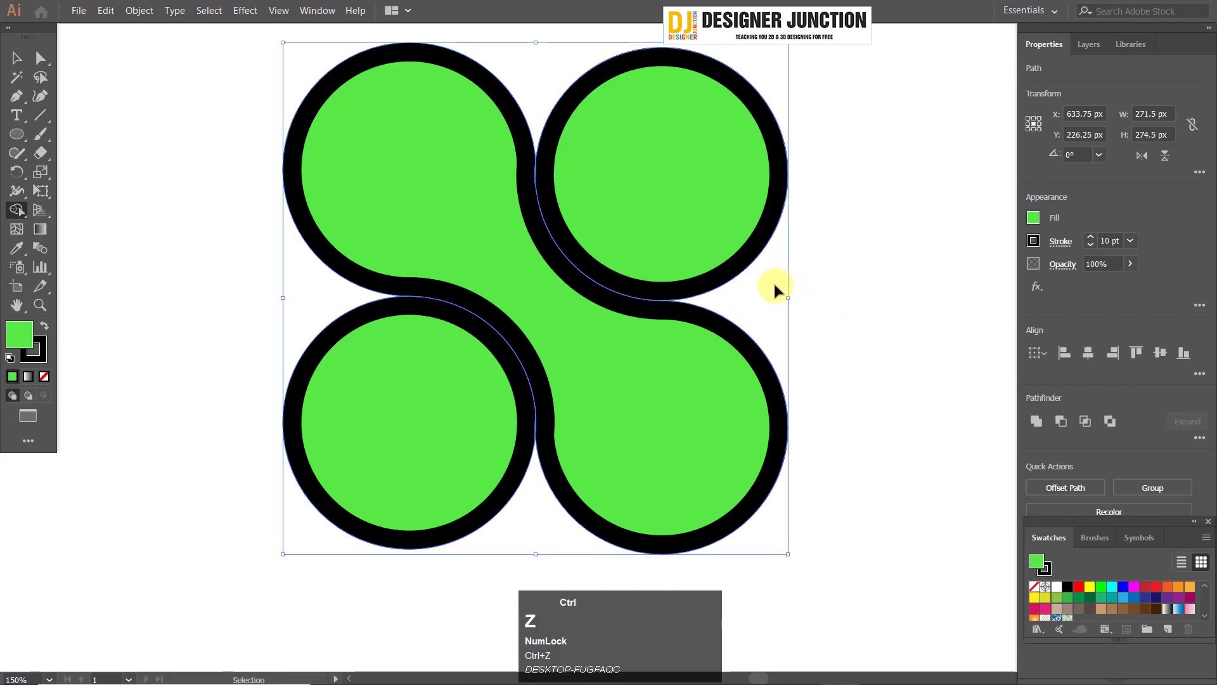
pyautogui.hotkey('ctrl', 'z')
# - Merge all four circles and the central gap into a single clover shape with Shape Builder, and deselect it
pyautogui.moveTo(412, 171)
pyautogui.mouseDown()
pyautogui.moveTo(632, 198)
pyautogui.moveTo(633, 382)
pyautogui.moveTo(471, 427)
pyautogui.moveTo(394, 226)
pyautogui.moveTo(545, 243)
pyautogui.mouseUp()
pyautogui.moveTo(706, 314)
pyautogui.mouseDown()
pyautogui.moveTo(435, 218)
pyautogui.moveTo(449, 348)
pyautogui.mouseUp()
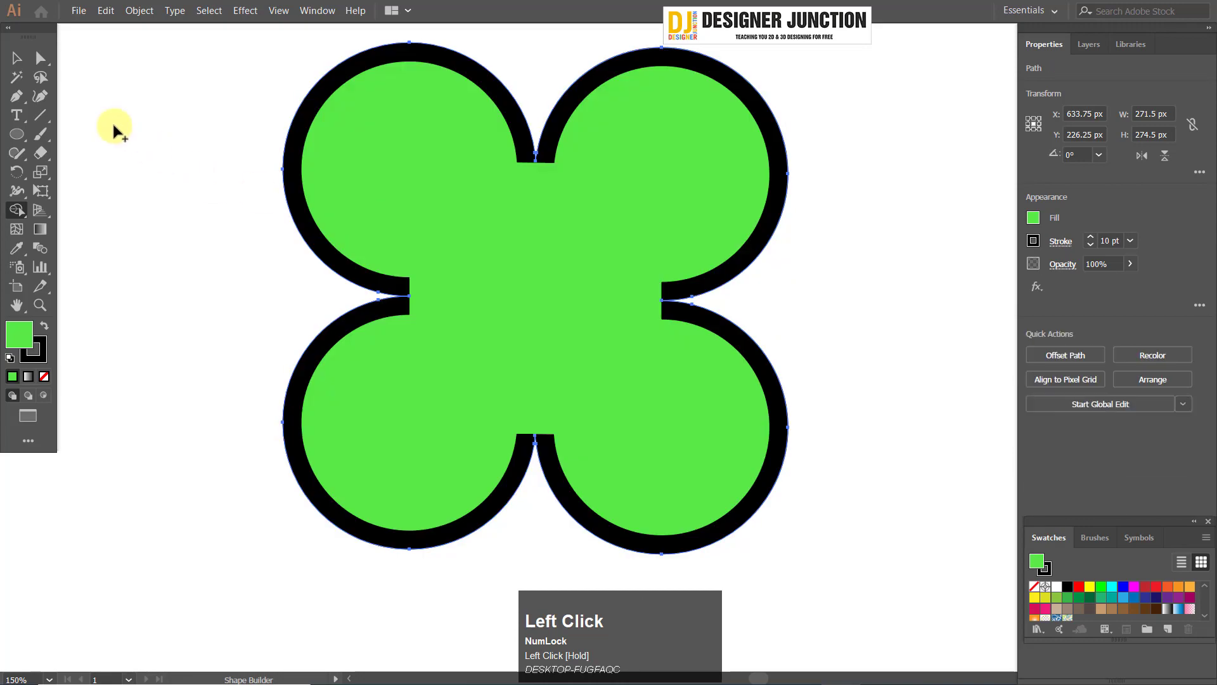
pyautogui.keyDown('alt'); pyautogui.scroll(-4, 665, 317); pyautogui.keyUp('alt')
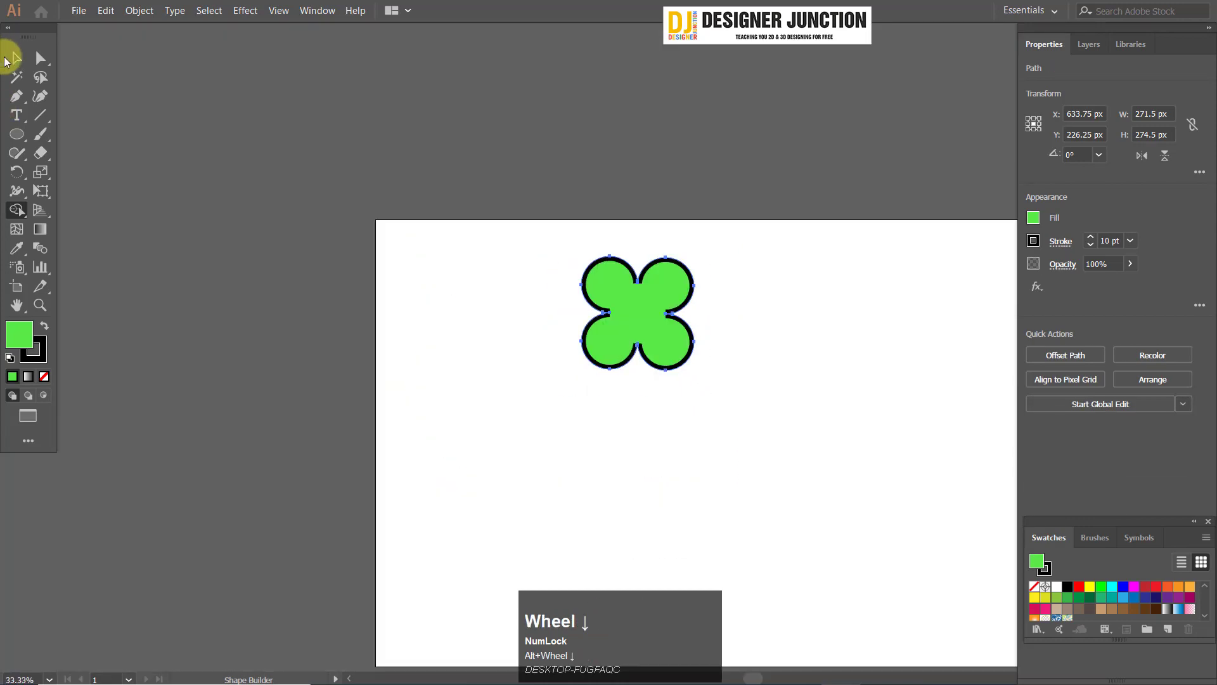
pyautogui.click(14, 57)
pyautogui.click(816, 402)
pyautogui.keyDown('alt'); pyautogui.scroll(1, 815, 402); pyautogui.keyUp('alt')
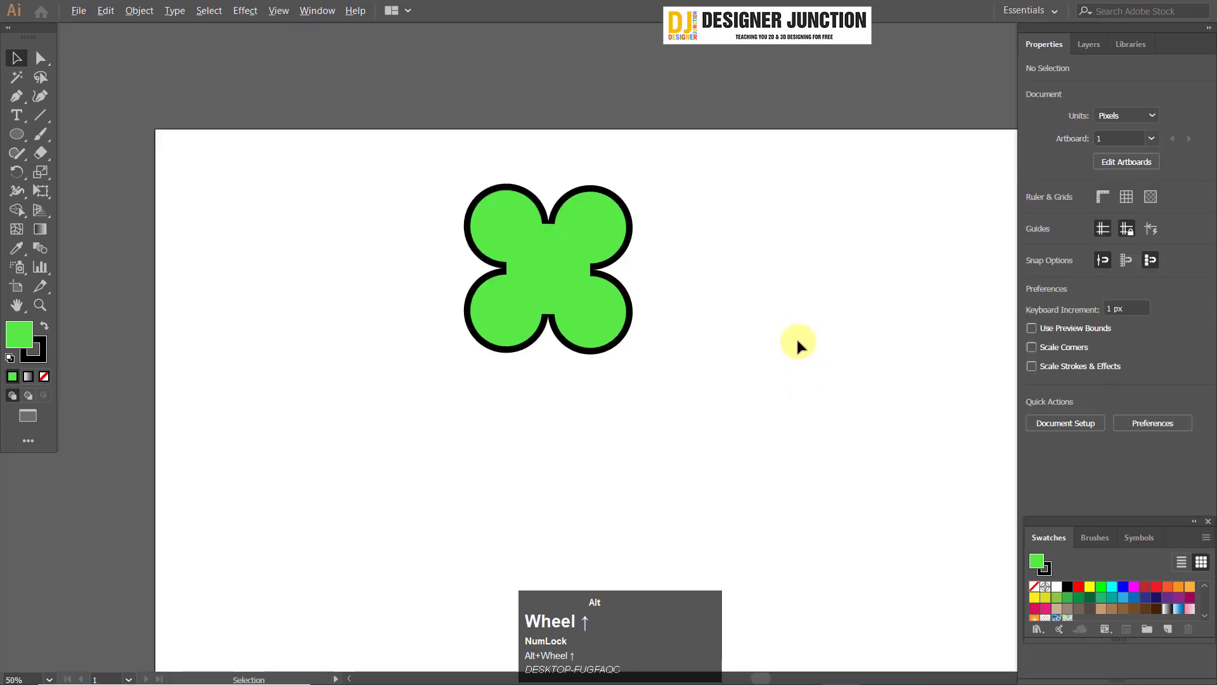
# - Try a 2 pt stroke on the clover shape, and set its stroke weight to 6 pt
pyautogui.click(485, 228)
pyautogui.click(1131, 241)
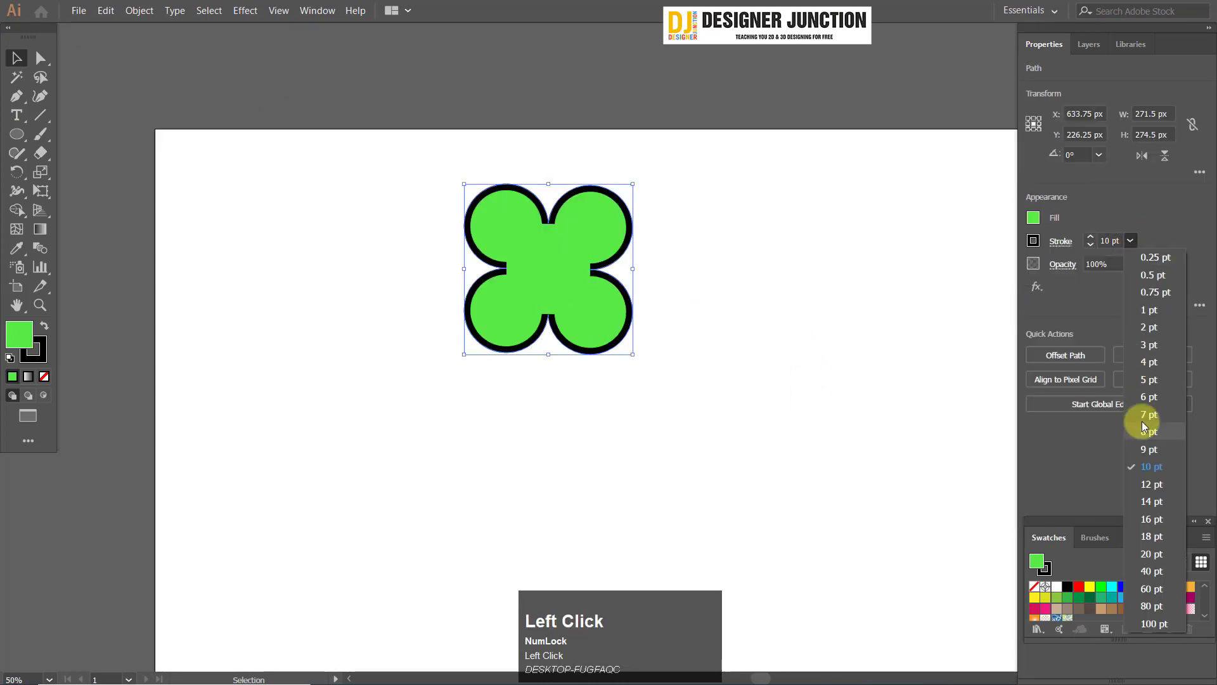
pyautogui.click(1144, 346)
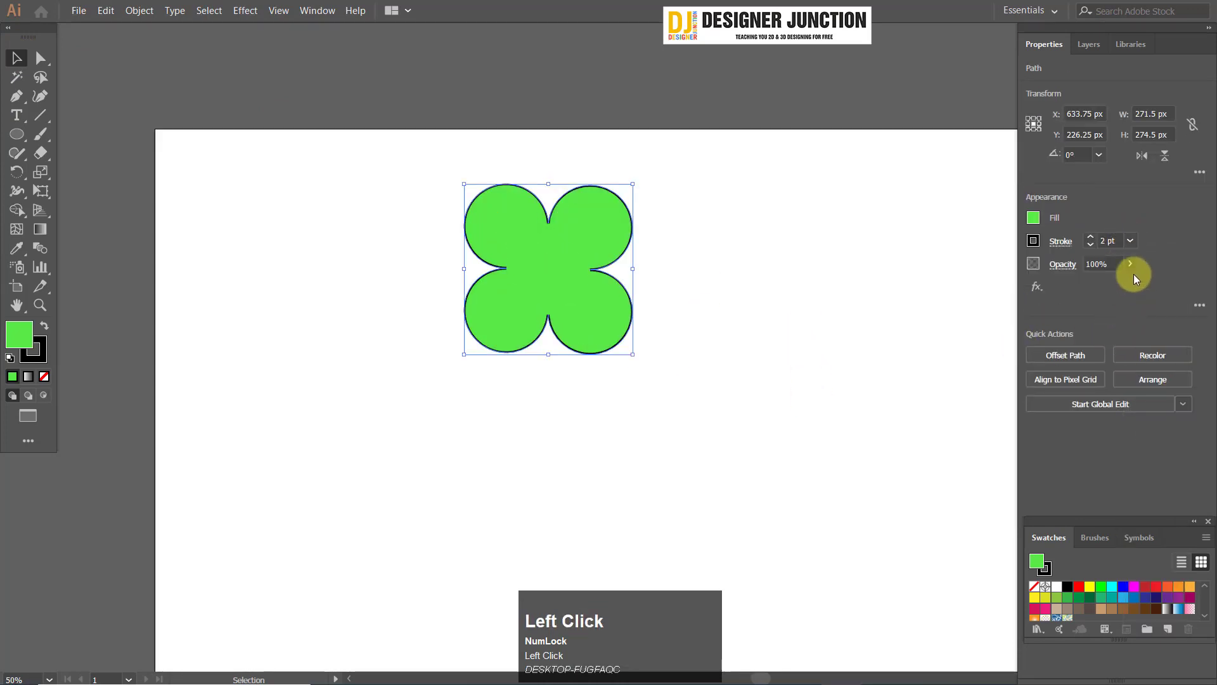
pyautogui.click(1131, 241)
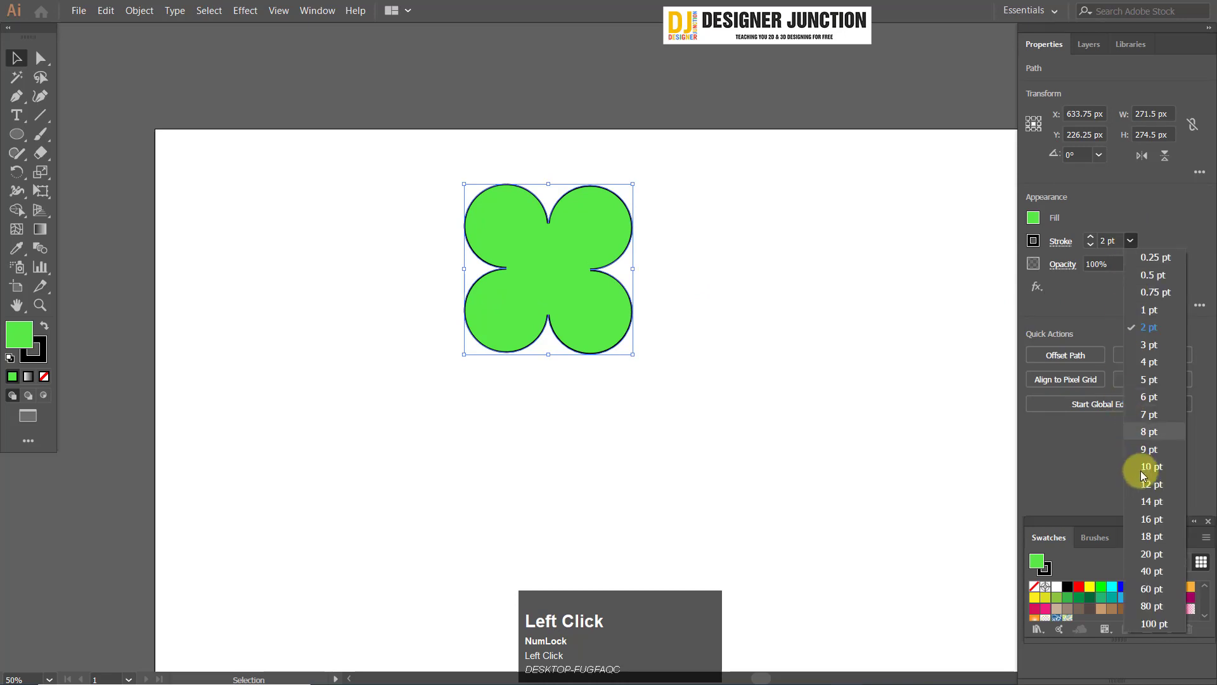
pyautogui.click(1149, 397)
pyautogui.click(517, 65)
pyautogui.scroll(-3, 747, 360)
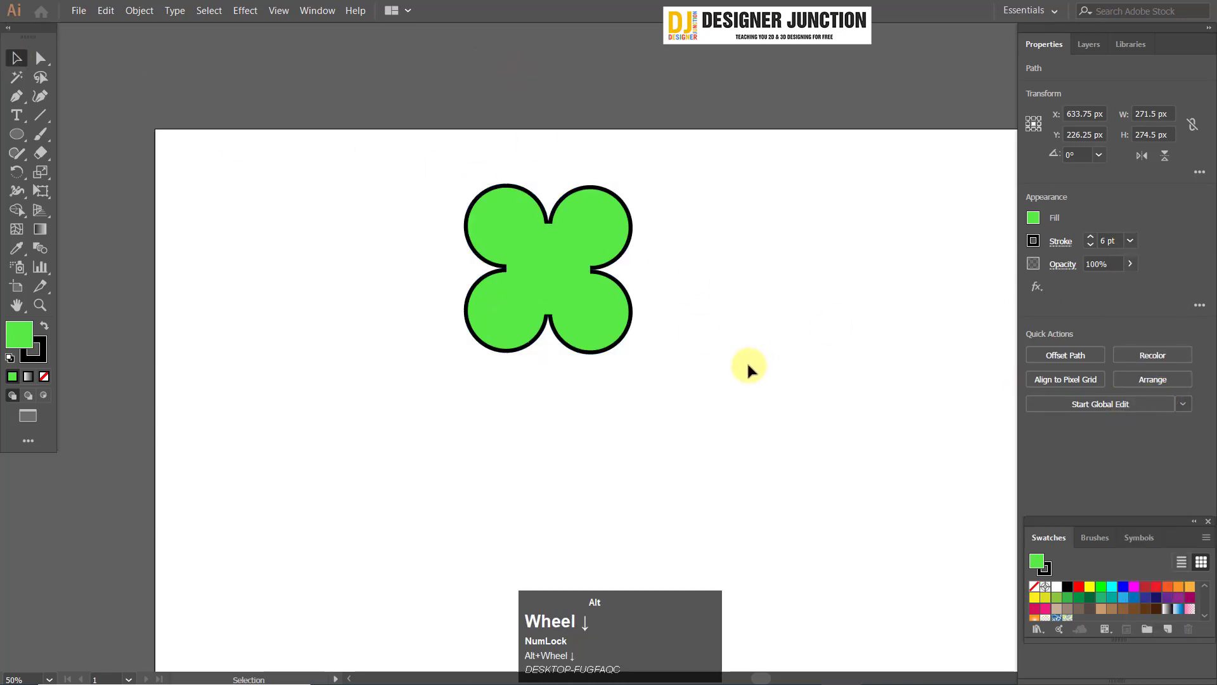
pyautogui.scroll(3, 714, 349)
# - Rotate the clover shape by 45° so its petals point up, down, left and right
pyautogui.click(611, 316)
pyautogui.click(610, 316)
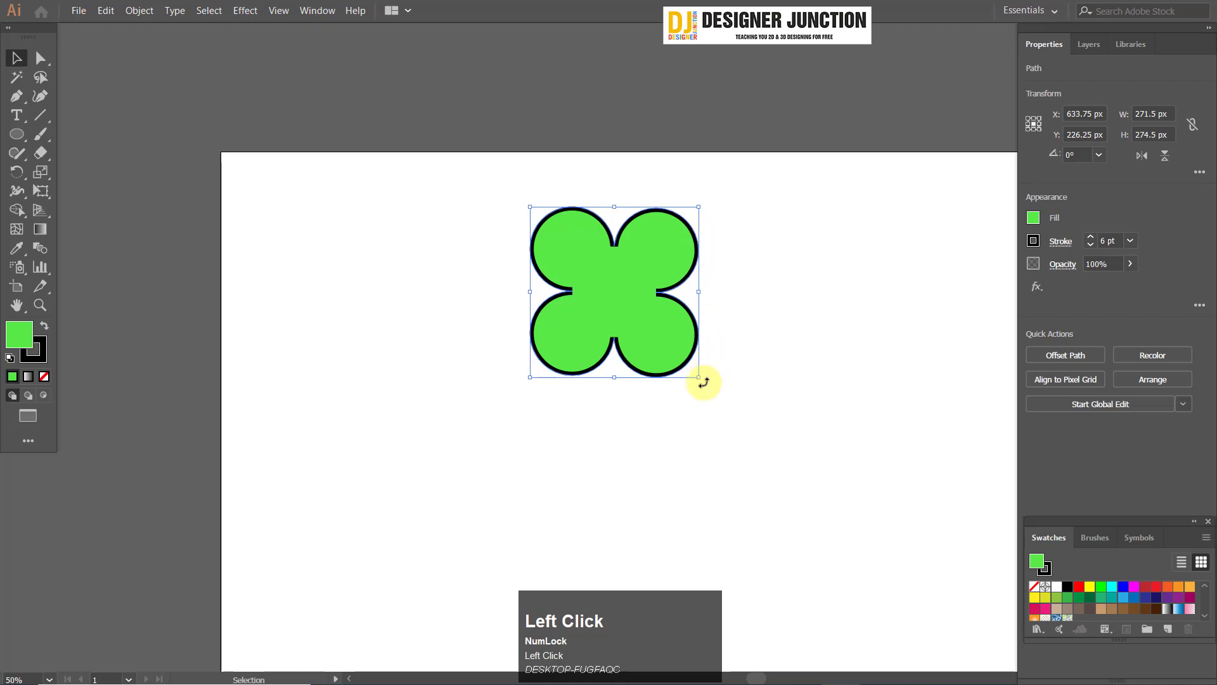
pyautogui.moveTo(703, 385); pyautogui.dragTo(735, 319)
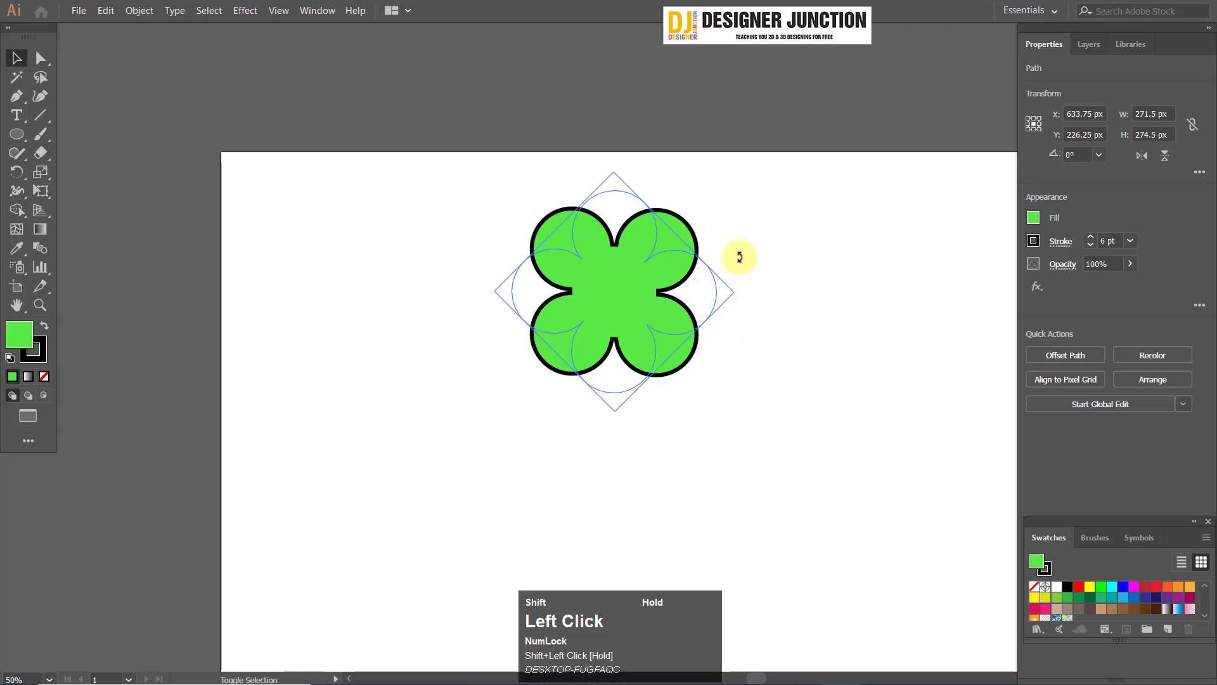
pyautogui.moveTo(739, 257); pyautogui.dragTo(753, 298)
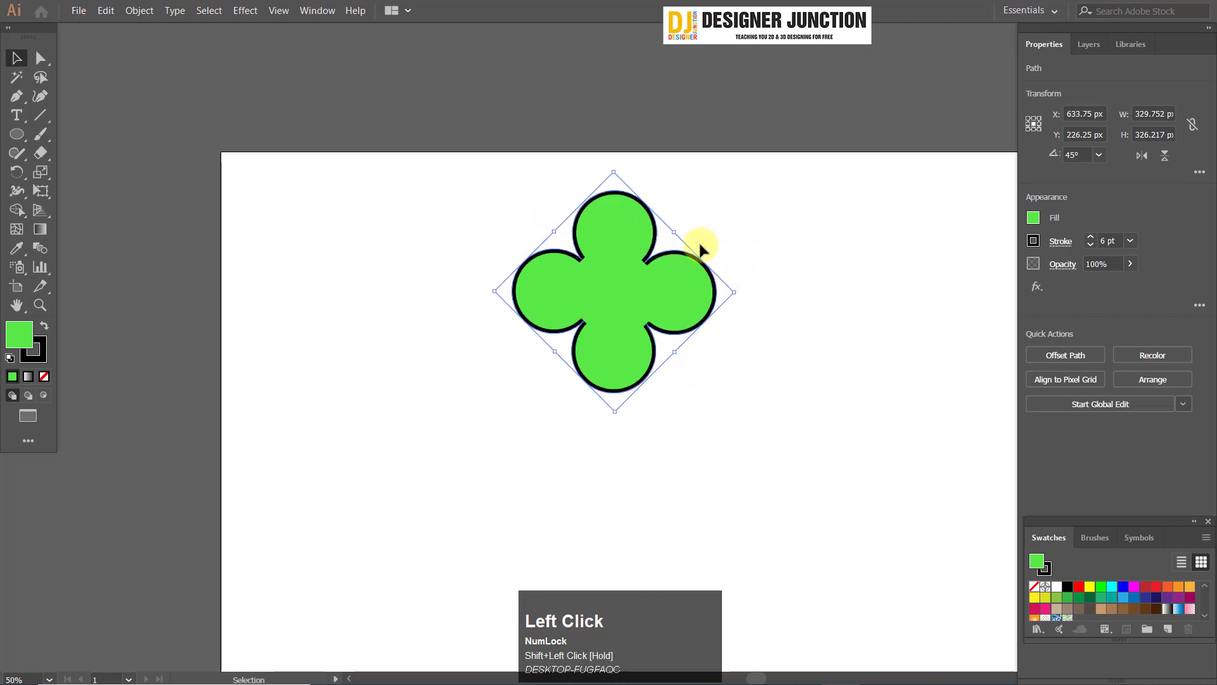
pyautogui.click(498, 121)
# - Draw a circle about 76 px in diameter at the centre of the flower shape
pyautogui.press('space')
pyautogui.moveTo(674, 317); pyautogui.dragTo(508, 239)
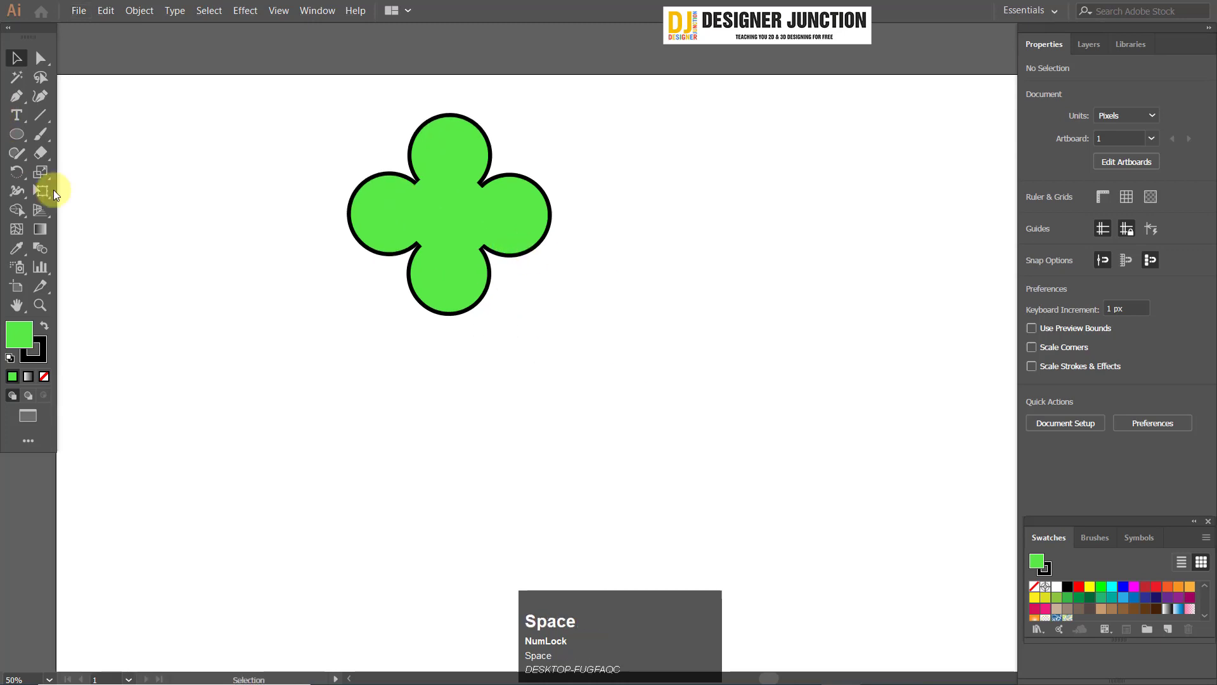
pyautogui.click(17, 133)
pyautogui.scroll(1, 389, 193)
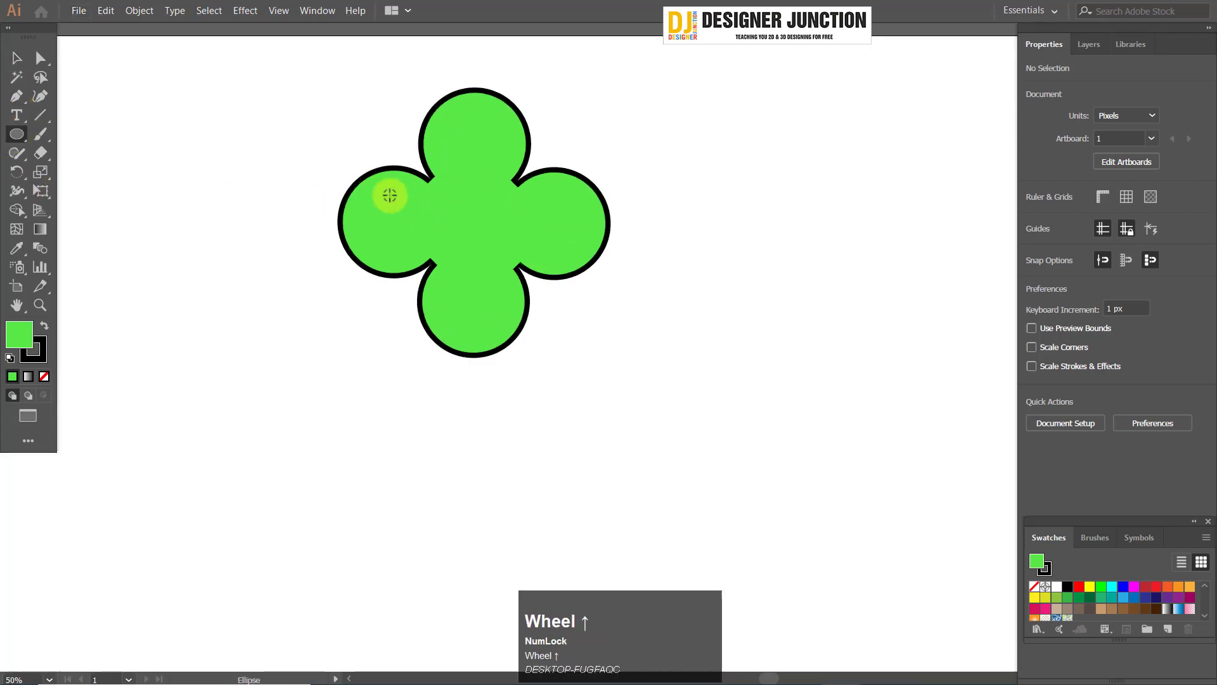
pyautogui.moveTo(476, 222)
pyautogui.mouseDown()
pyautogui.moveTo(539, 307)
pyautogui.moveTo(470, 217)
pyautogui.mouseUp()
pyautogui.click(16, 58)
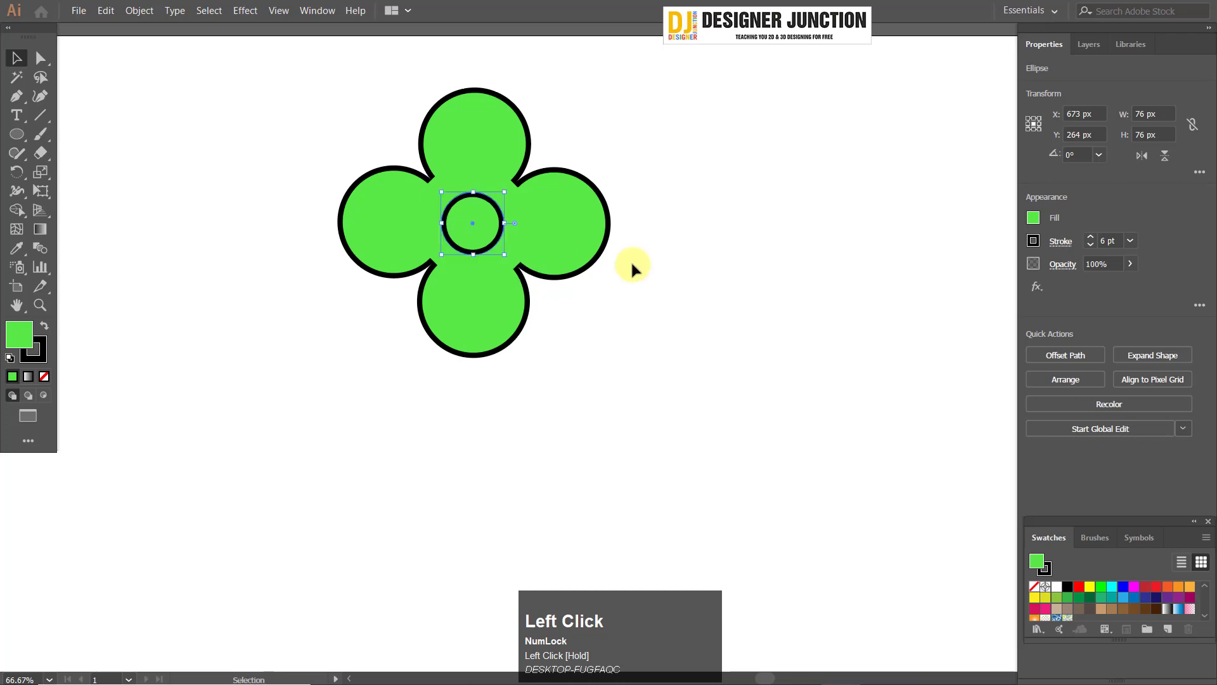
pyautogui.click(630, 263)
# - Nudge the small circle slightly up so it sits at the centre of the flower
pyautogui.scroll(1, 418, 325)
pyautogui.press('super')
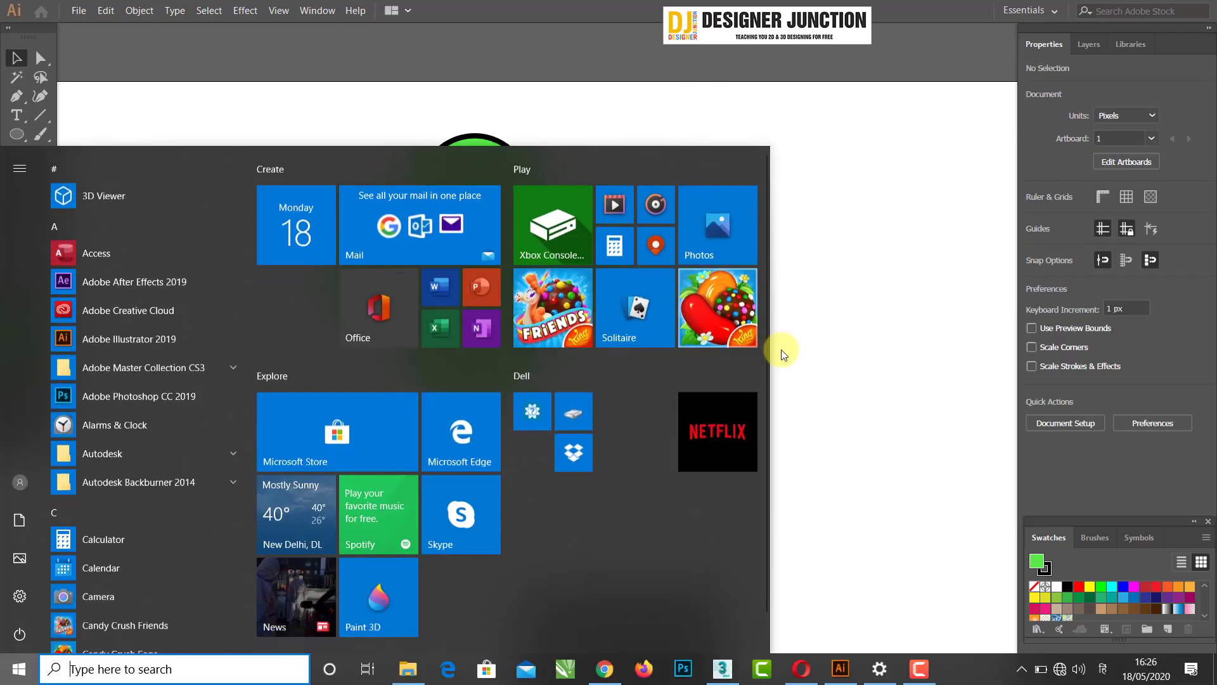
pyautogui.click(783, 352)
pyautogui.scroll(1, 506, 270)
pyautogui.moveTo(461, 272); pyautogui.dragTo(467, 264)
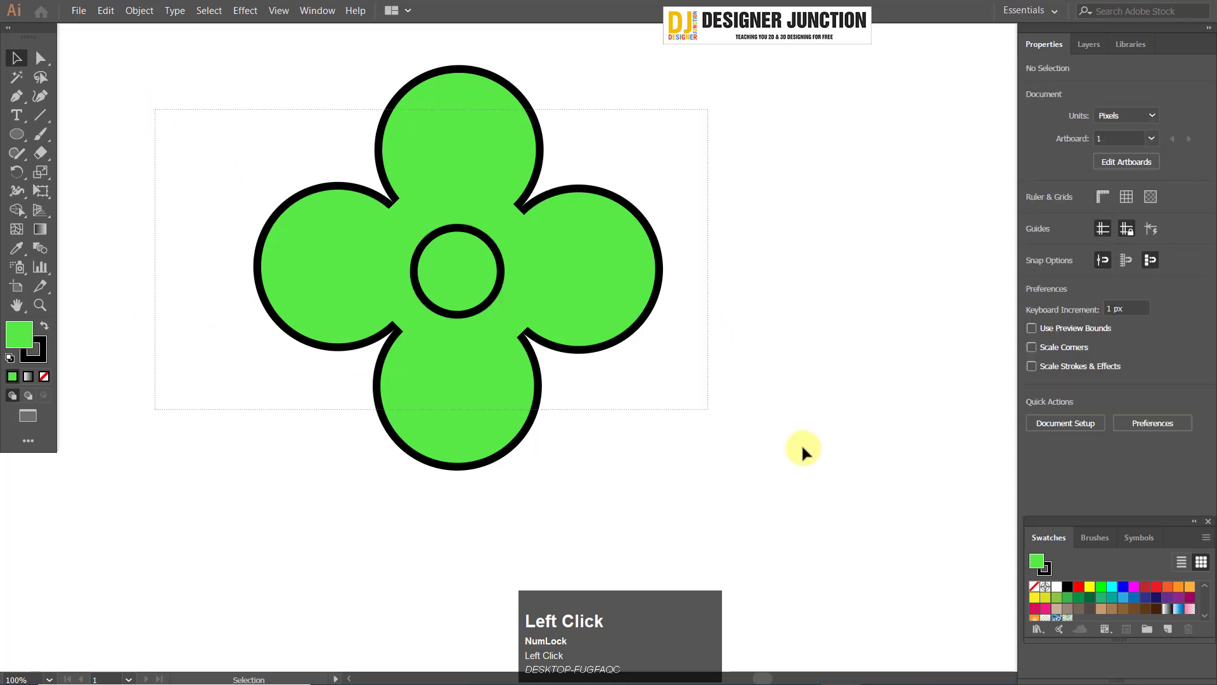
pyautogui.moveTo(802, 450); pyautogui.dragTo(823, 460)
pyautogui.click(433, 268)
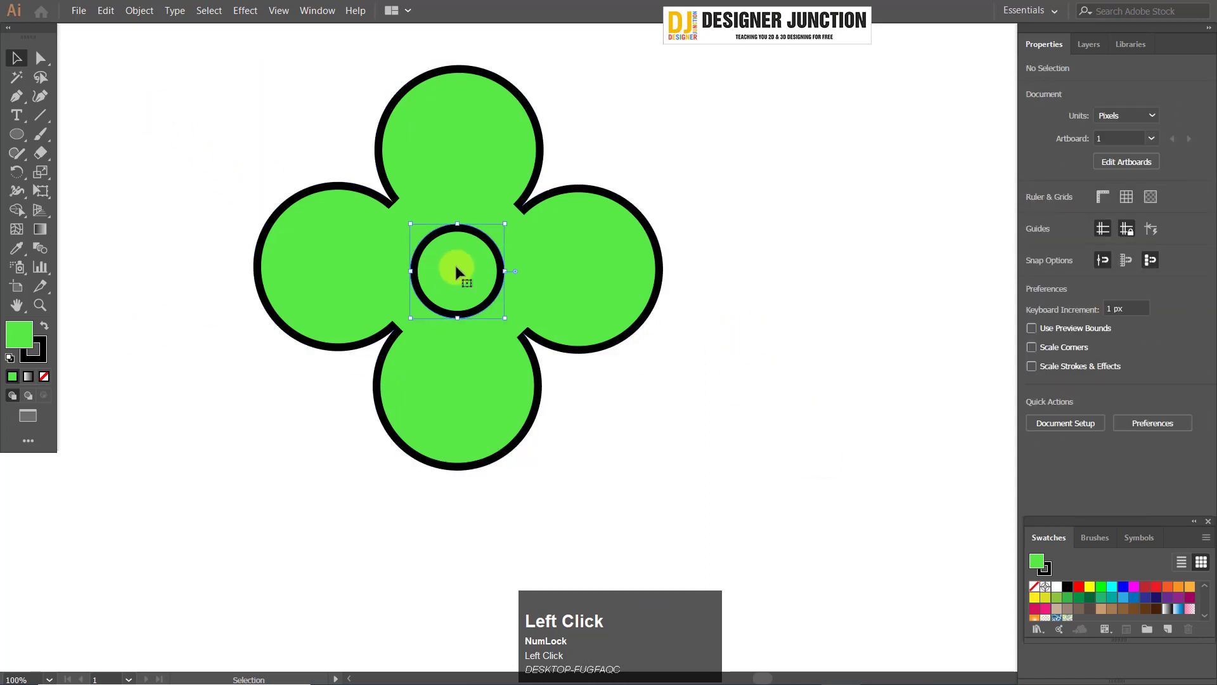
pyautogui.moveTo(456, 266)
pyautogui.mouseDown()
pyautogui.moveTo(455, 251)
pyautogui.moveTo(455, 267)
pyautogui.mouseUp()
pyautogui.click(741, 348)
# - Separate the small central circle from the flower with Shape Builder, and move it outside the petals
pyautogui.click(501, 377)
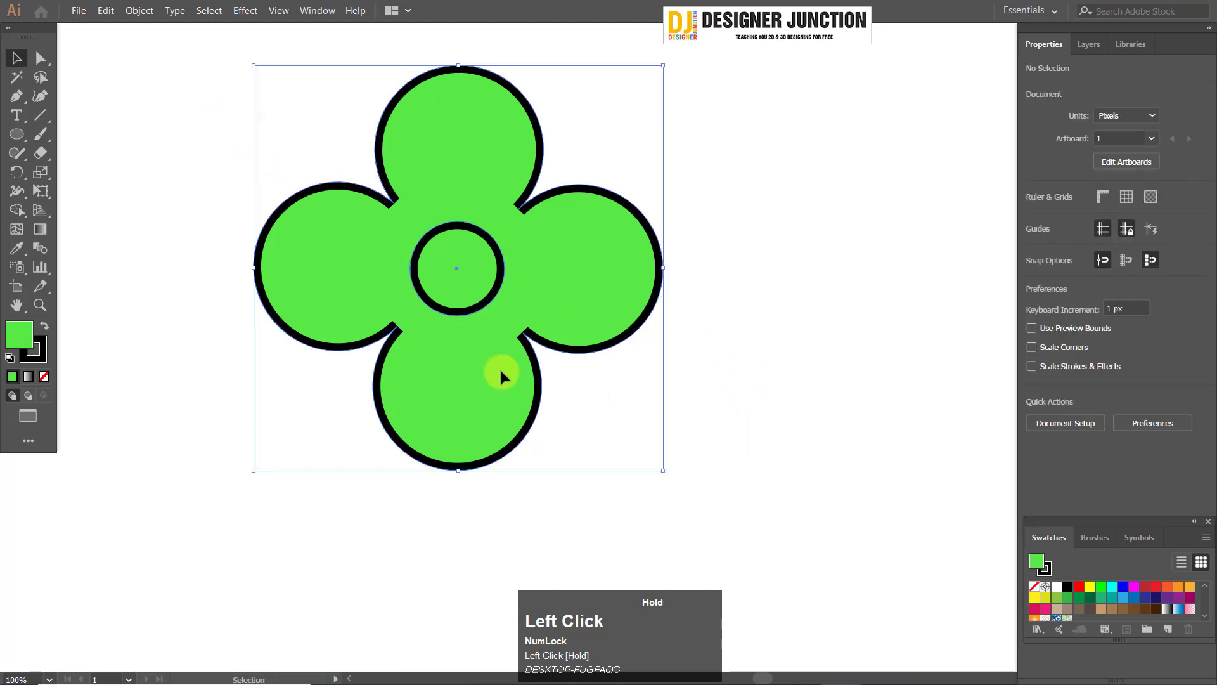
pyautogui.click(18, 212)
pyautogui.click(458, 268)
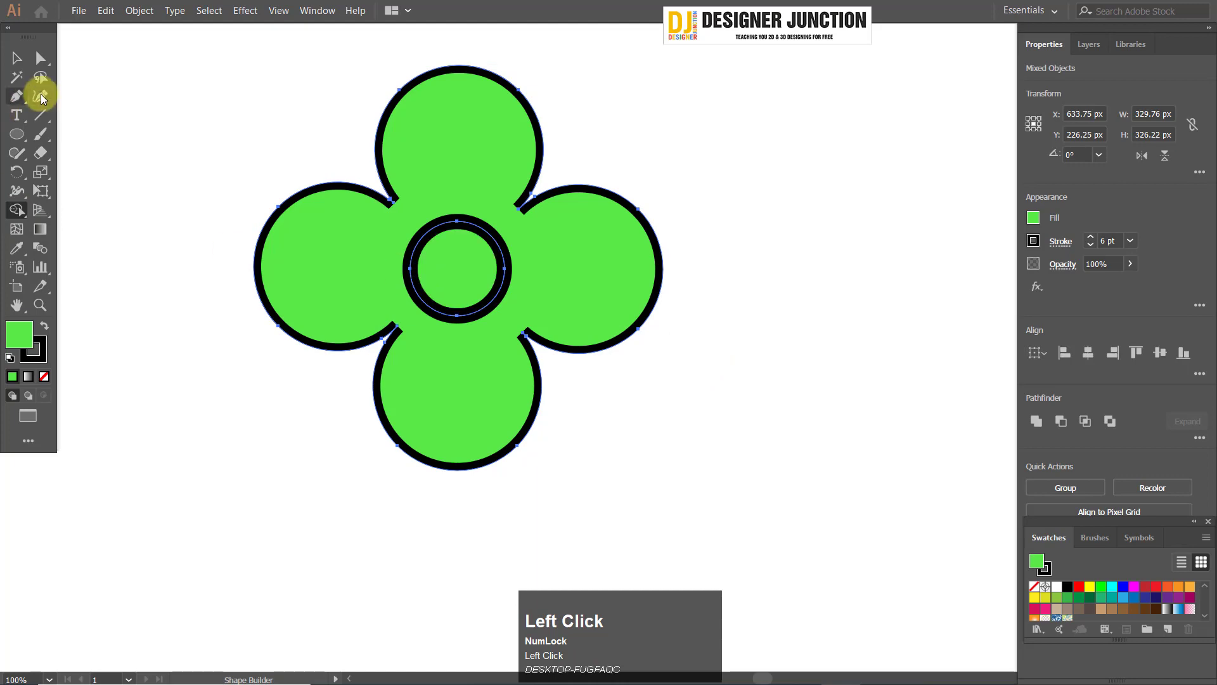
pyautogui.click(16, 59)
pyautogui.click(852, 226)
pyautogui.moveTo(472, 263); pyautogui.dragTo(741, 427)
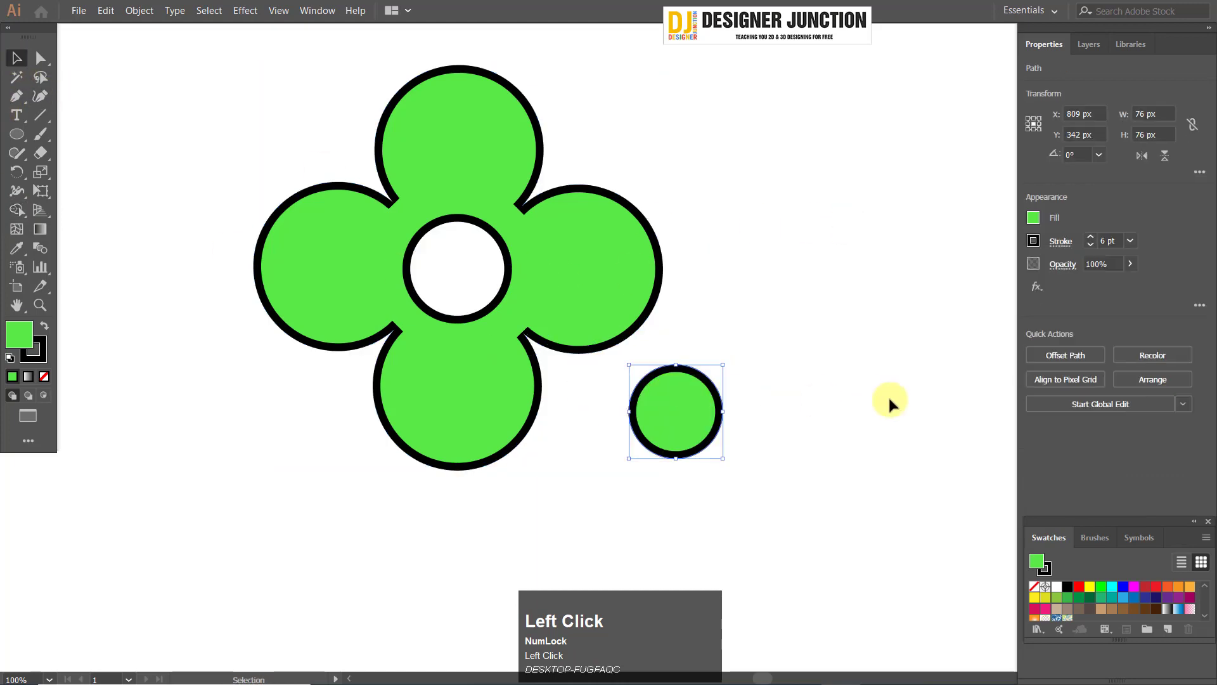
pyautogui.click(588, 267)
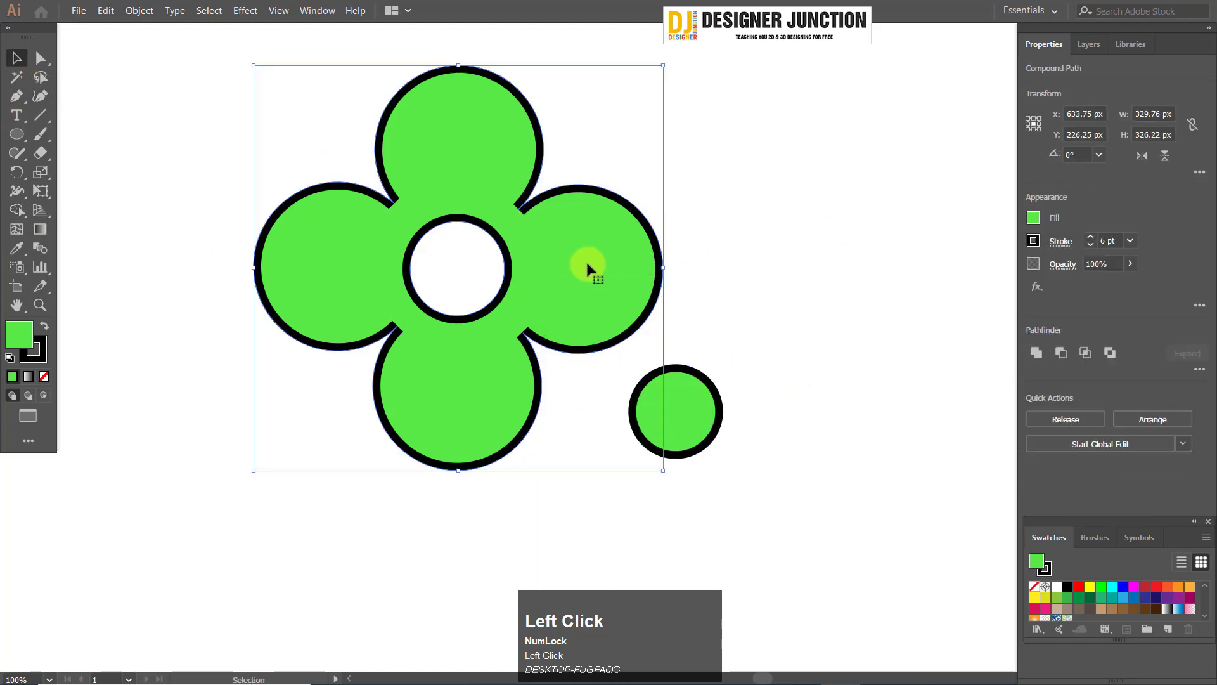
pyautogui.click(690, 421)
pyautogui.click(893, 415)
# - Undo the central circle's move and its separation from the flower
pyautogui.hotkey('ctrl', 'z')
pyautogui.moveTo(448, 272); pyautogui.dragTo(735, 345)
pyautogui.hotkey('ctrl', 'z')
pyautogui.hotkey('ctrl', 'z')
pyautogui.hotkey('ctrl', 'z')
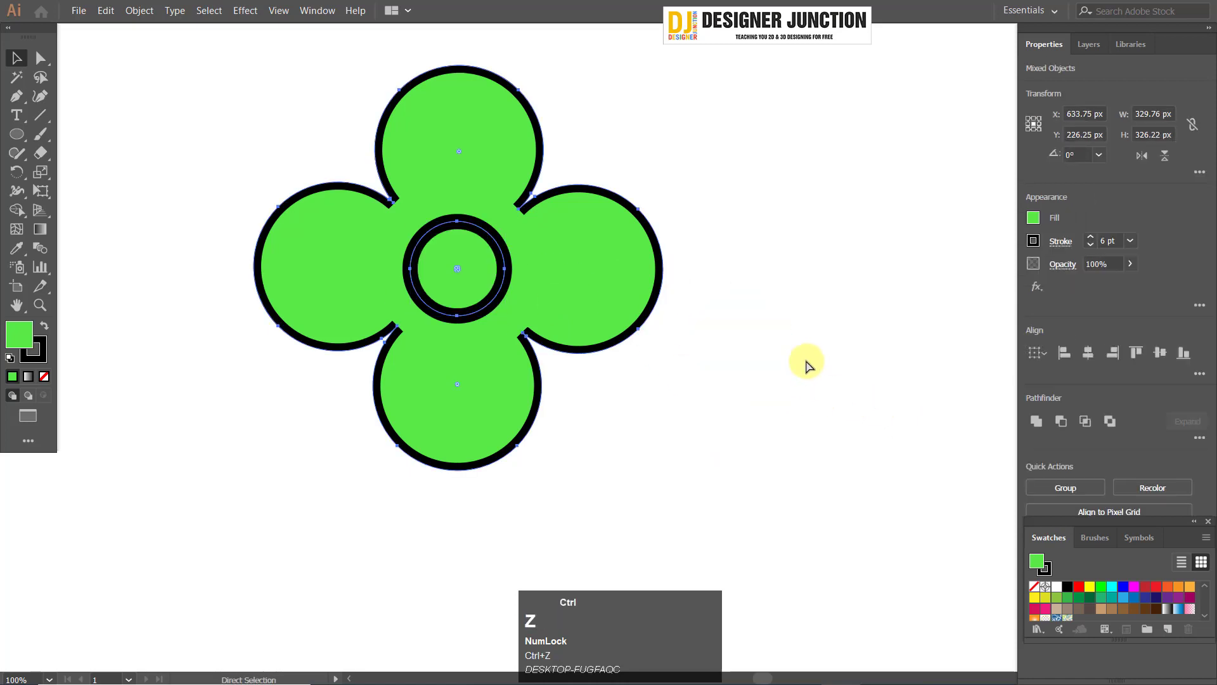
# - Delete the small central circle's area from the flower with Shape Builder, and deselect the shape
pyautogui.click(671, 359)
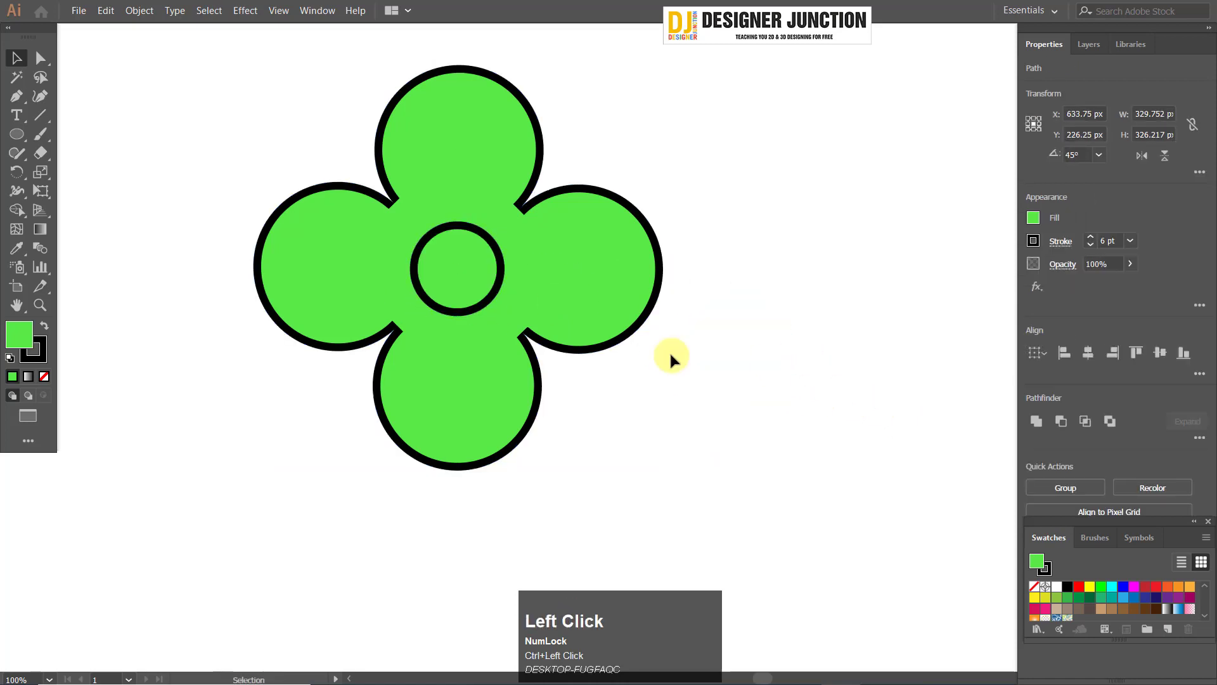
pyautogui.click(283, 219)
pyautogui.click(17, 211)
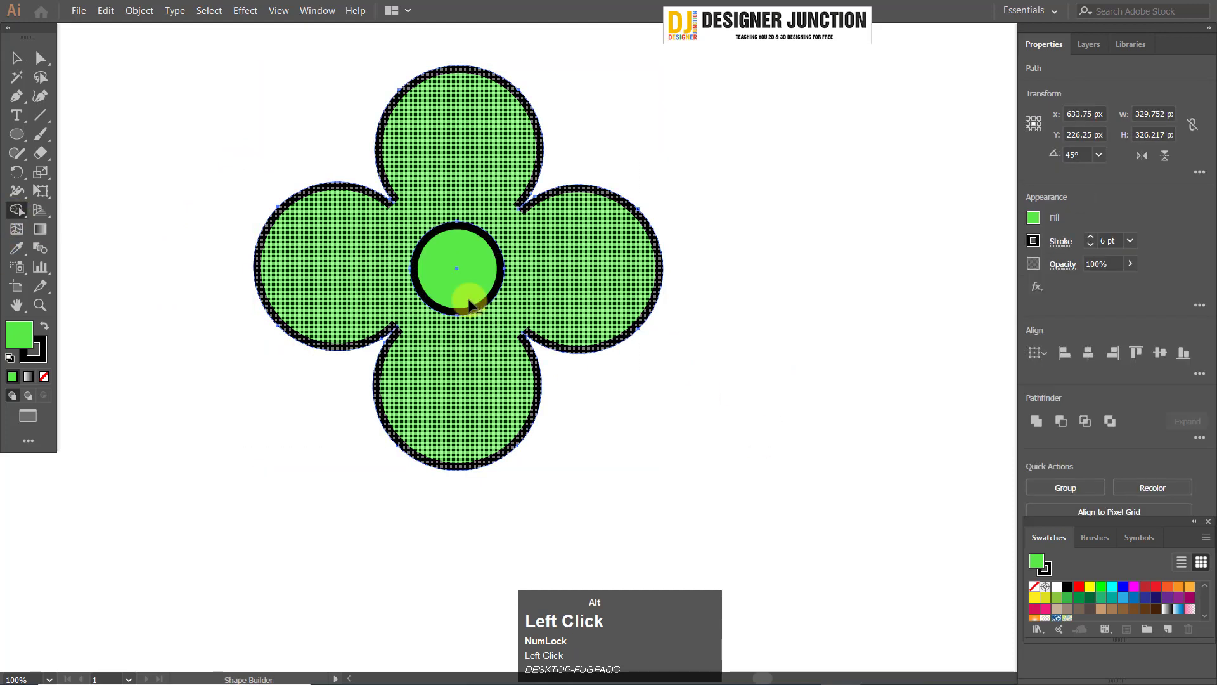
pyautogui.keyDown('alt'); pyautogui.click(462, 285); pyautogui.keyUp('alt')
pyautogui.click(17, 59)
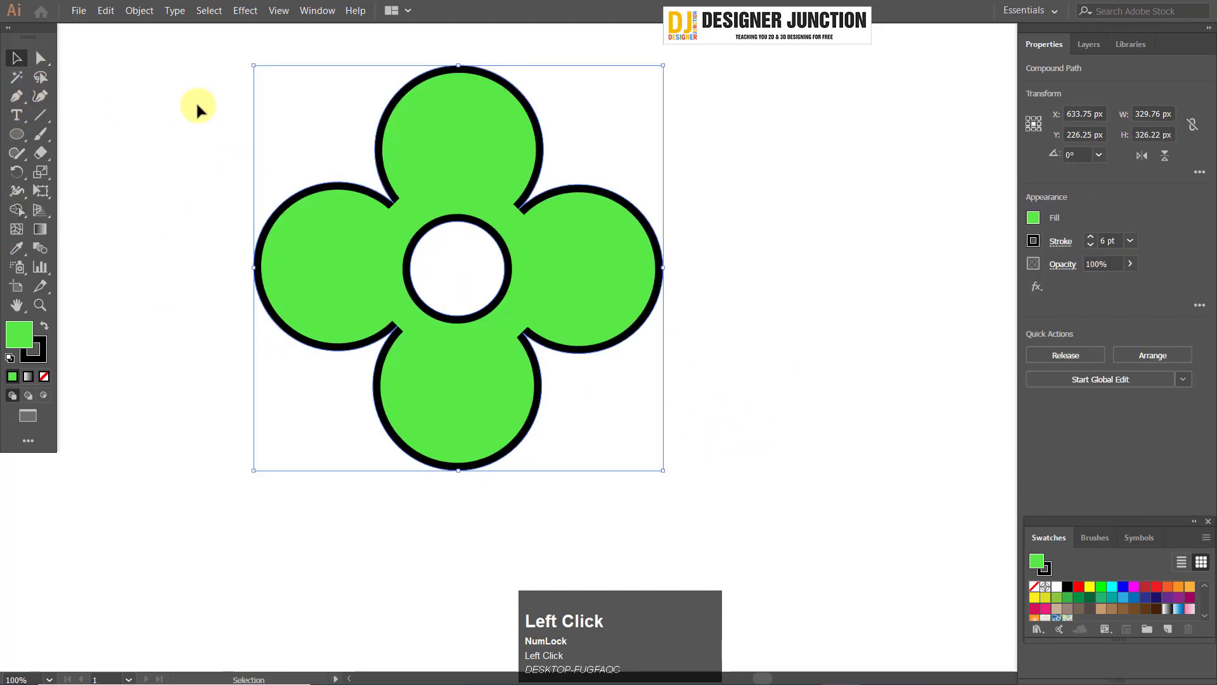
pyautogui.click(475, 284)
pyautogui.scroll(-3, 449, 258)
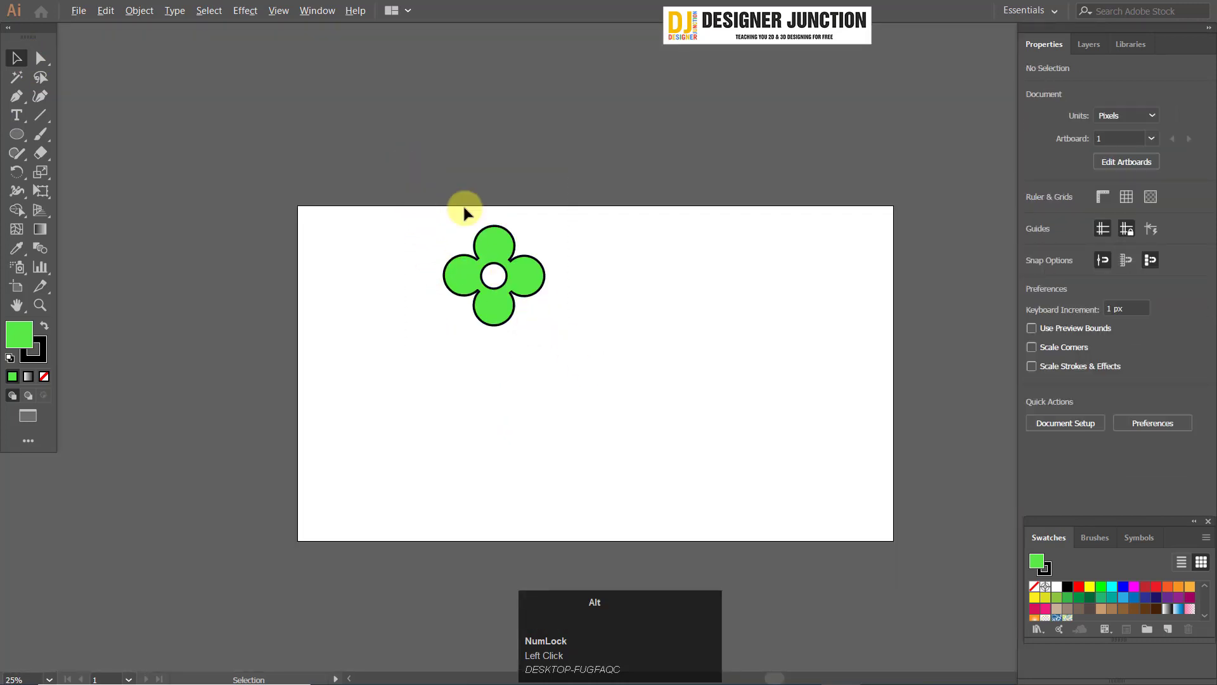
# - Try moving the flower a short distance on the artboard, and undo the move
pyautogui.moveTo(467, 212); pyautogui.dragTo(641, 380)
pyautogui.click(443, 331)
pyautogui.scroll(3, 446, 330)
pyautogui.scroll(-3, 477, 311)
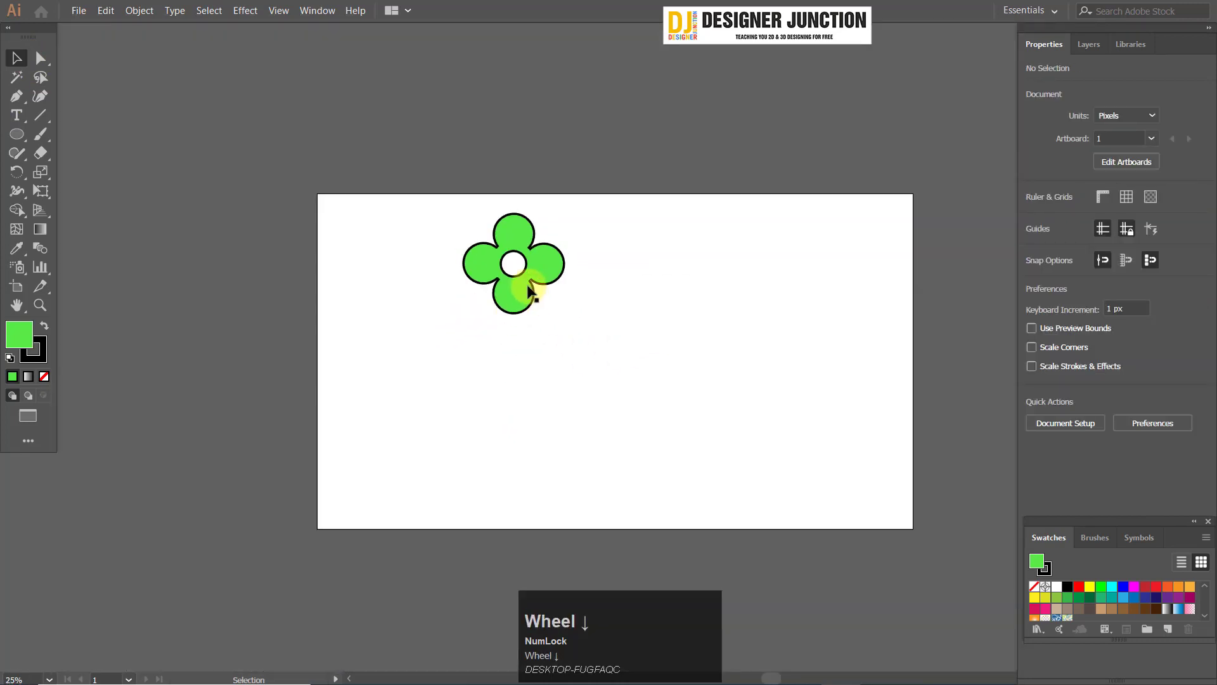
pyautogui.moveTo(531, 286); pyautogui.dragTo(490, 307)
pyautogui.hotkey('ctrl', 'z')
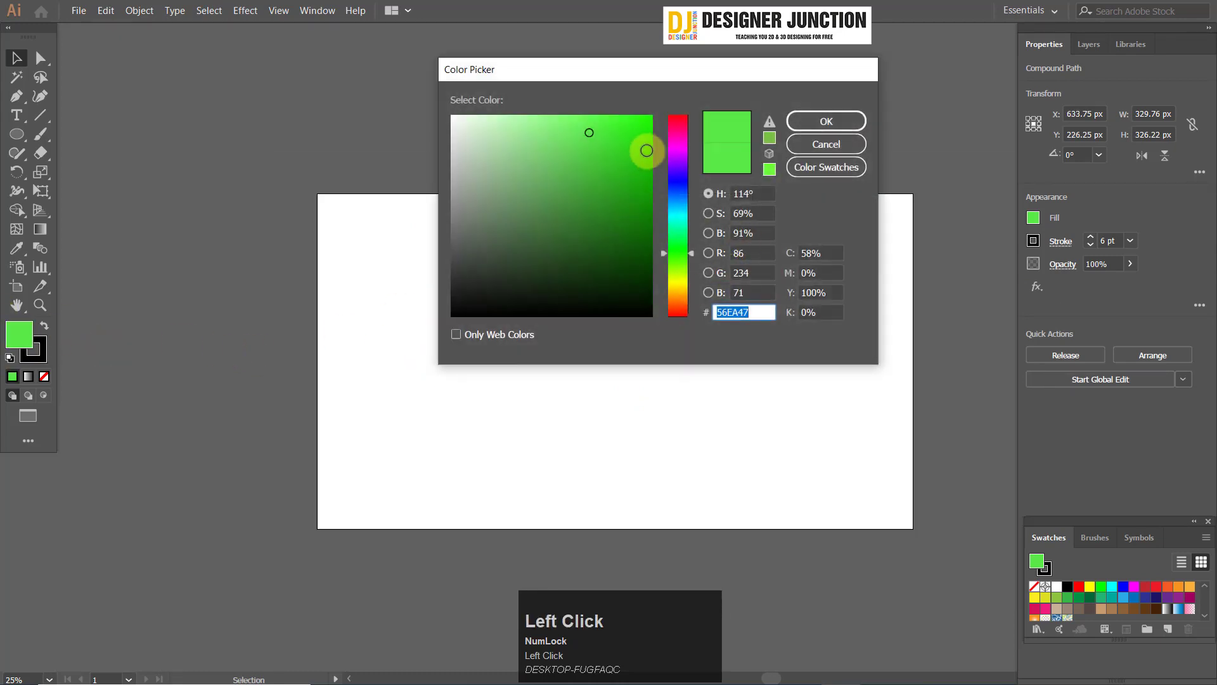
# - Fill the flower with red E82121 and deselect it
pyautogui.moveTo(678, 144); pyautogui.dragTo(694, 79)
pyautogui.moveTo(618, 135); pyautogui.dragTo(624, 132)
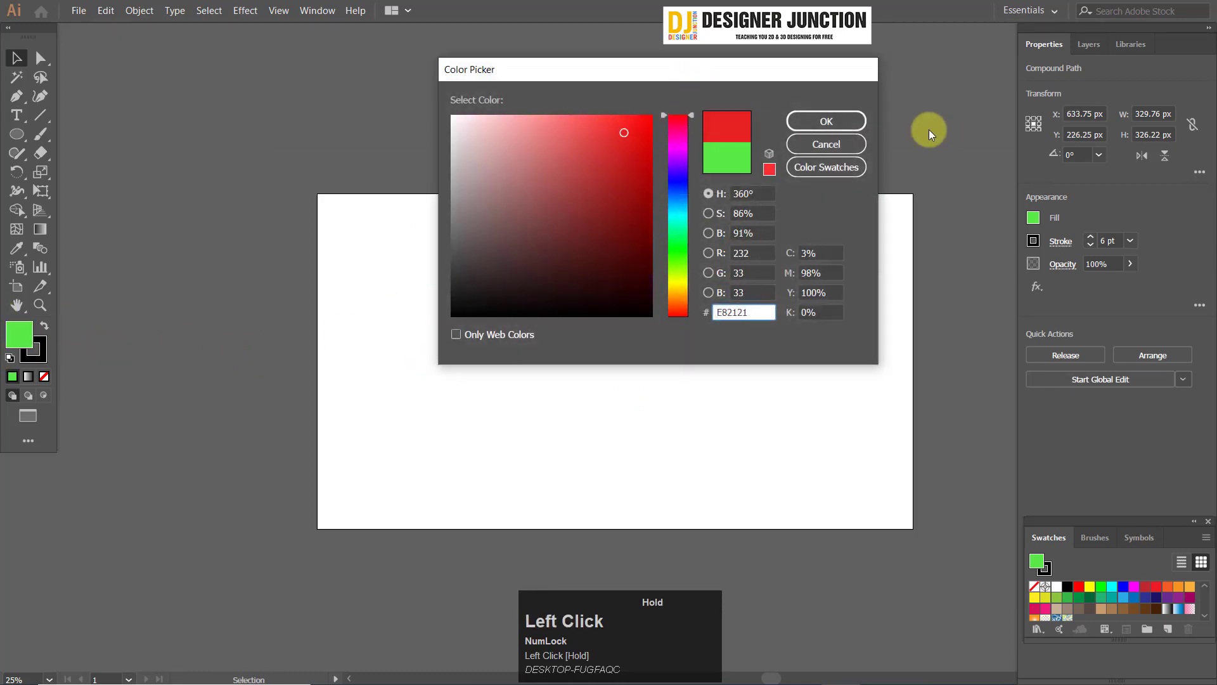
pyautogui.click(818, 126)
pyautogui.click(533, 271)
pyautogui.scroll(2, 530, 274)
pyautogui.scroll(-2, 530, 275)
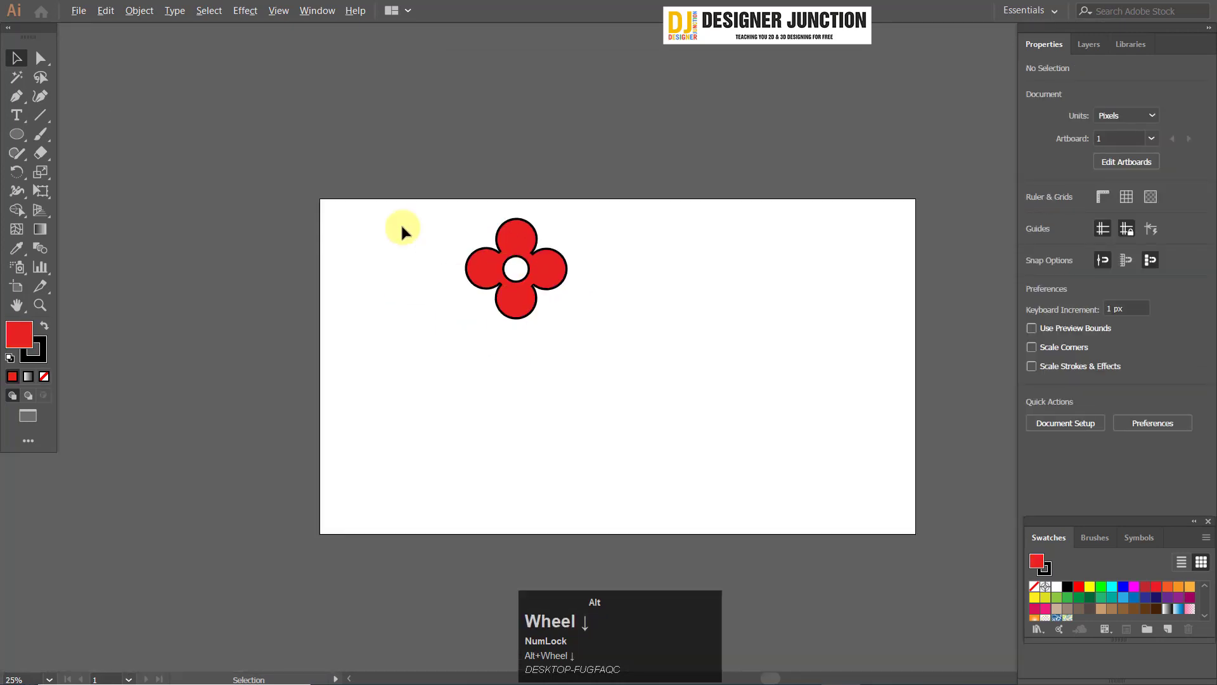
# - Draw a thin rectangular stem about 9 px wide and 343 px high, running down from the flower's bottom petal
pyautogui.scroll(1, 629, 275)
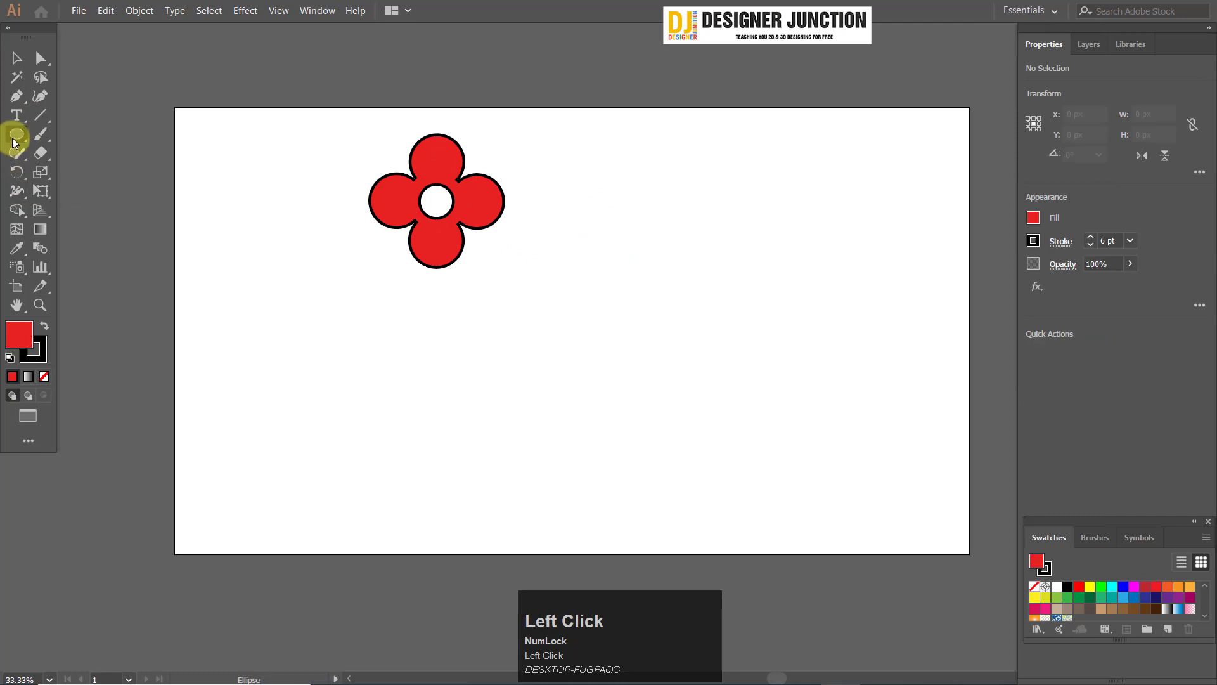
pyautogui.rightClick(17, 136)
pyautogui.click(79, 153)
pyautogui.rightClick(2, 135)
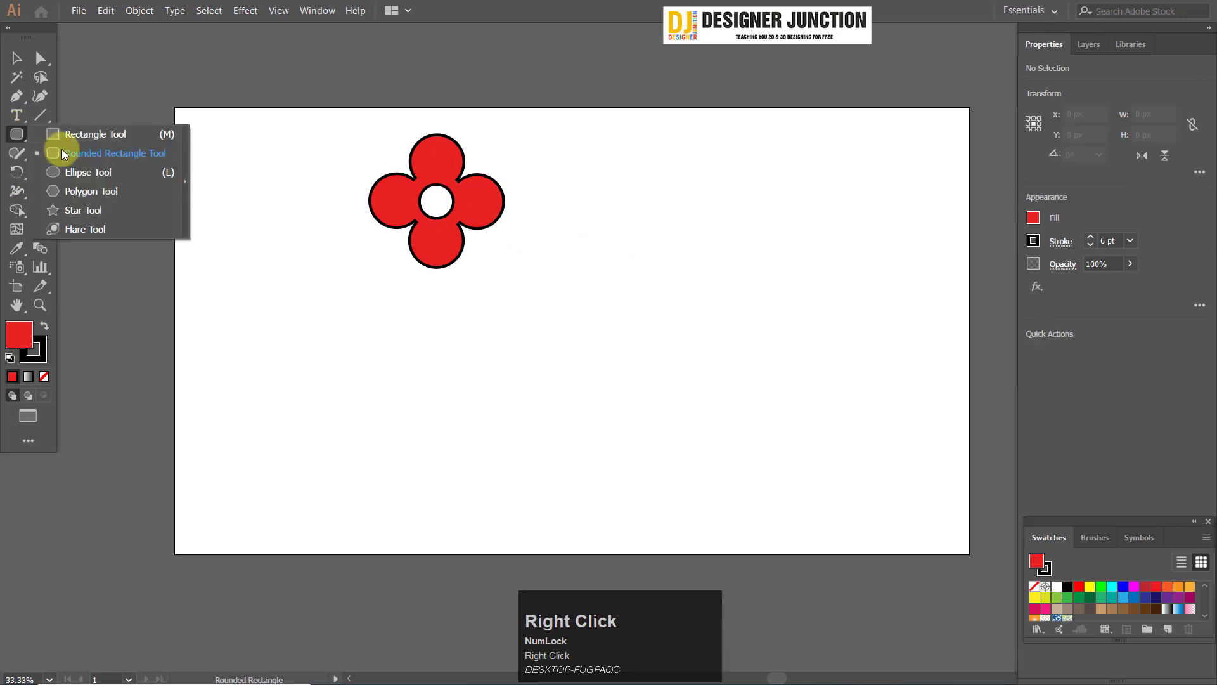
pyautogui.click(73, 133)
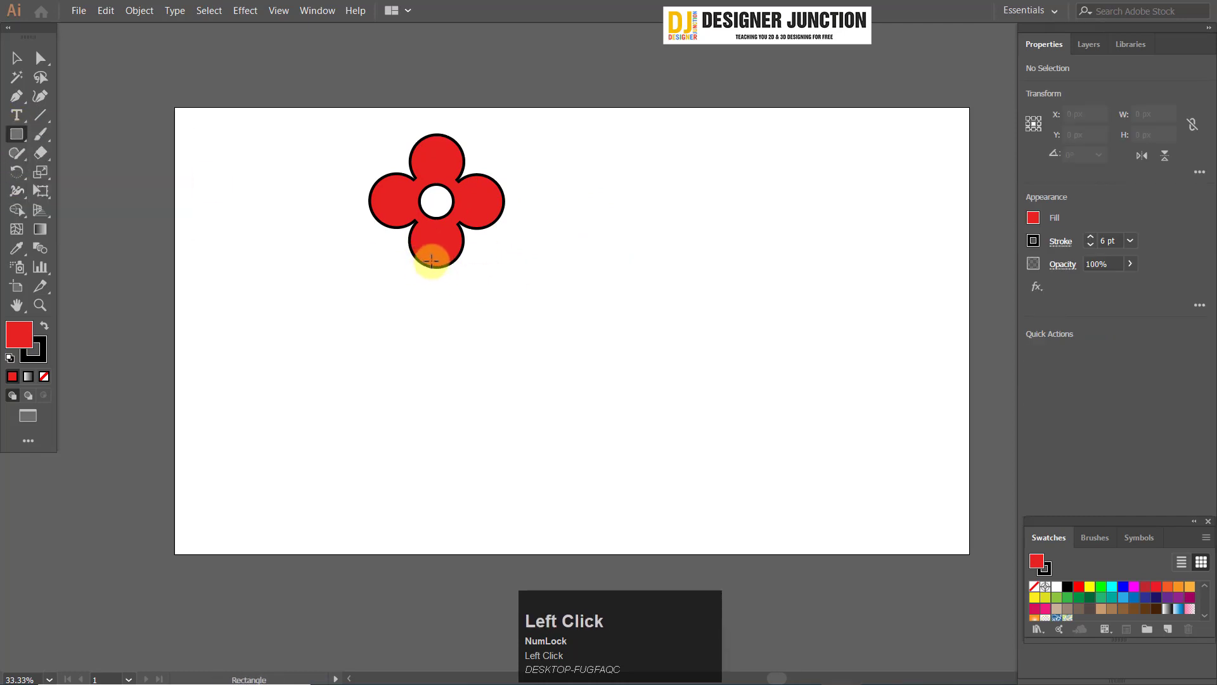
pyautogui.moveTo(438, 260); pyautogui.dragTo(437, 403)
pyautogui.click(17, 58)
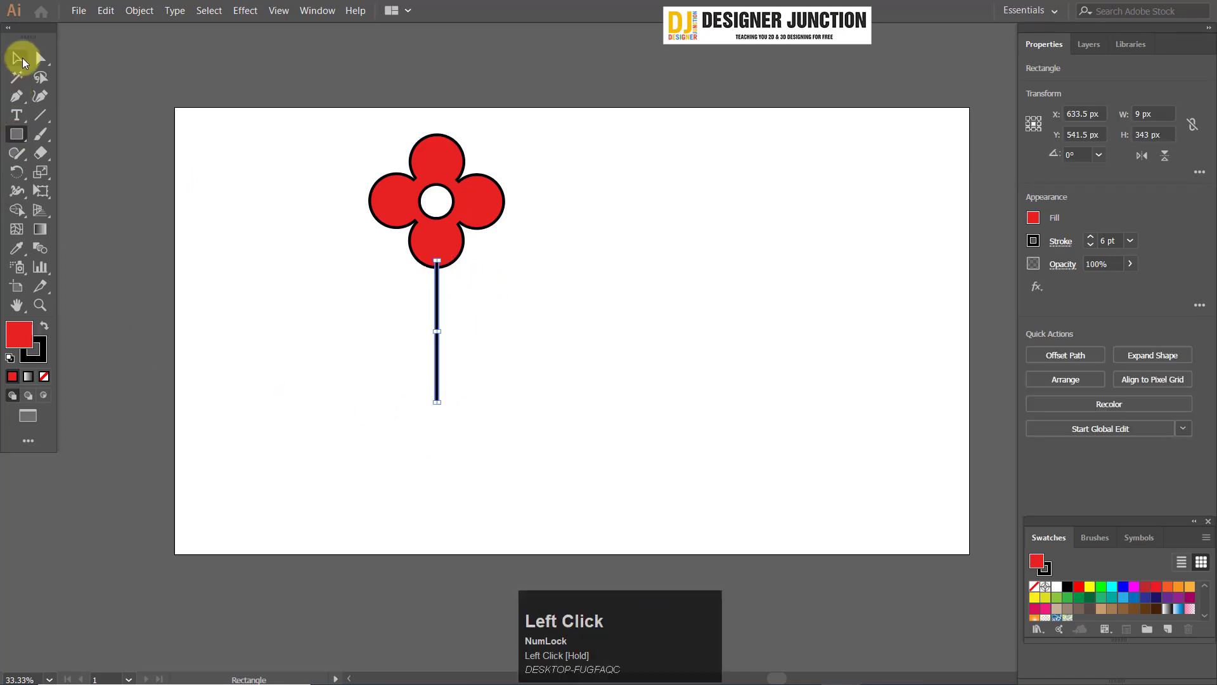
# - Fill the stem rectangle with green 23E543 and deselect it
pyautogui.doubleClick(13, 335)
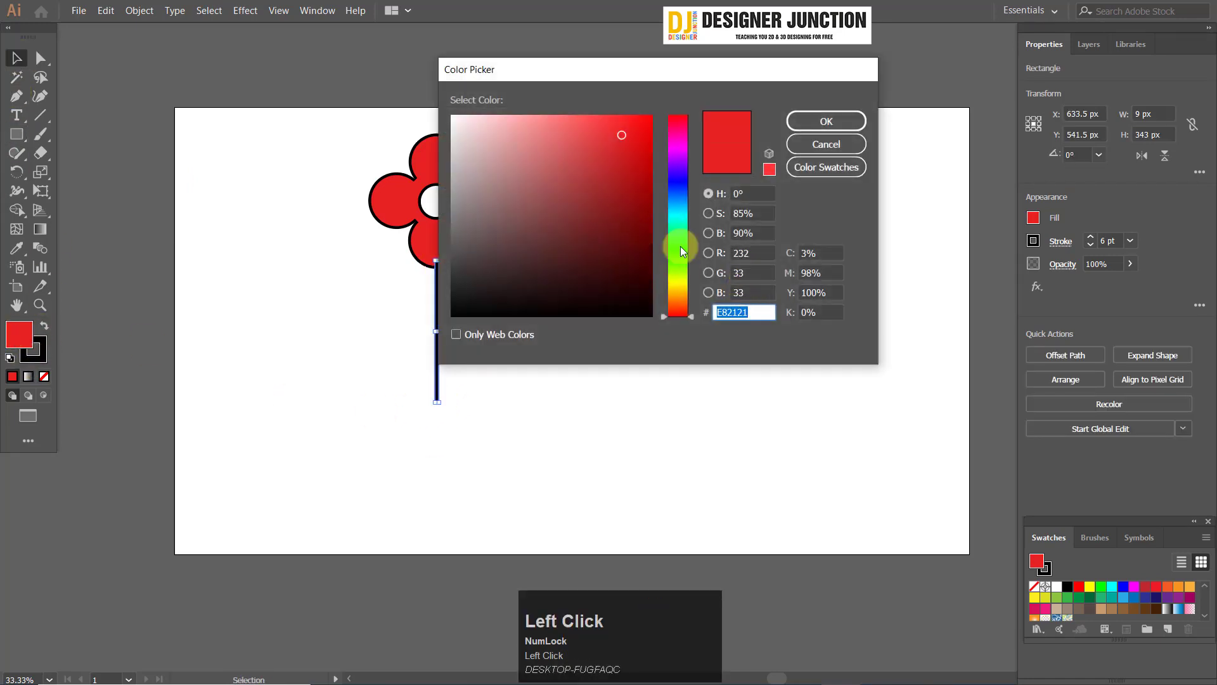
pyautogui.click(691, 244)
pyautogui.click(824, 144)
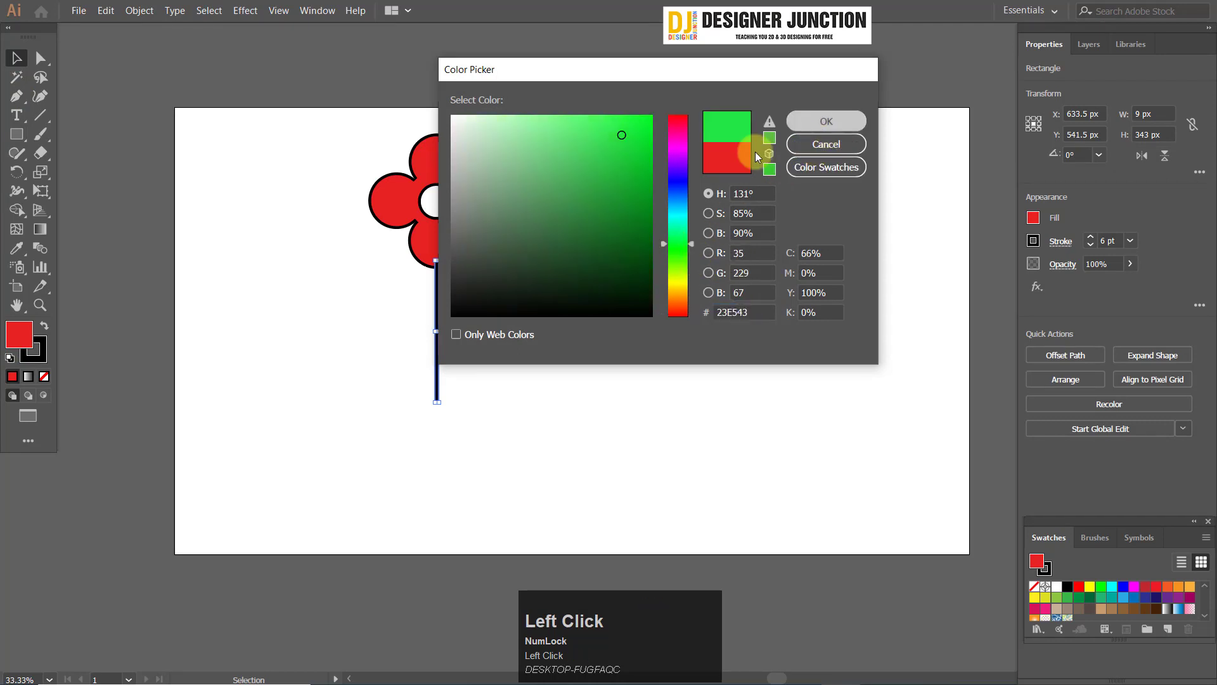
pyautogui.click(99, 345)
# - Set the stem's stroke weight to 0.25 pt and deselect it
pyautogui.click(436, 378)
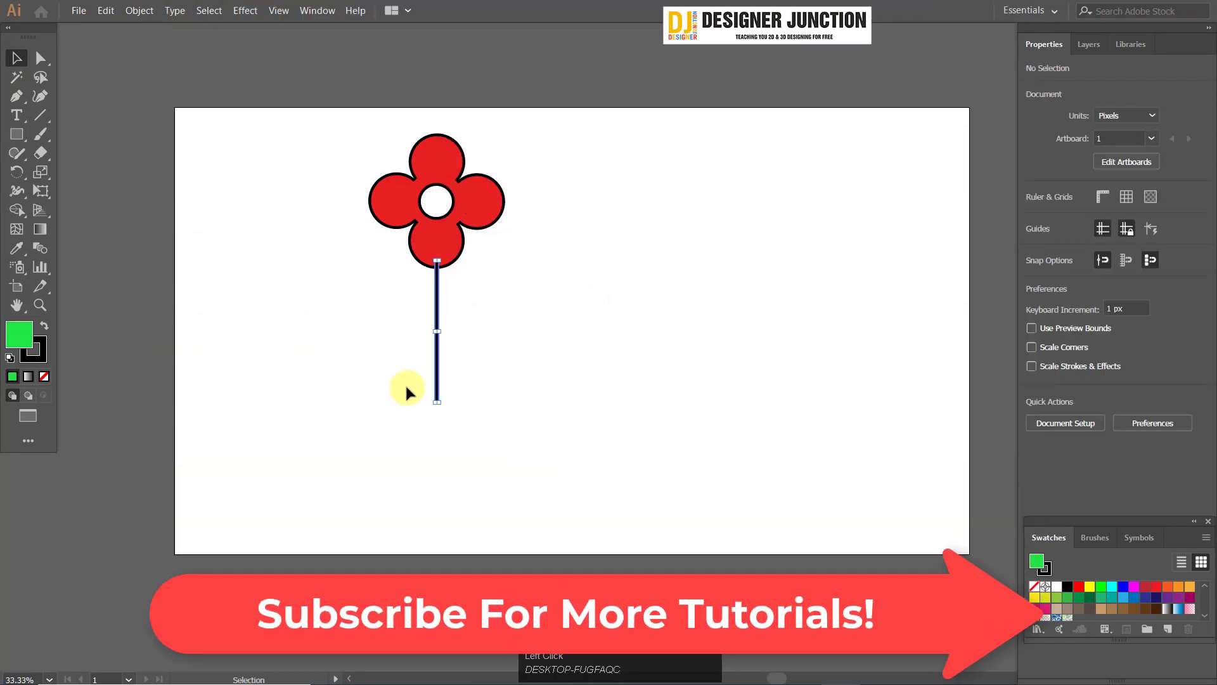
pyautogui.scroll(2, 391, 366)
pyautogui.click(1130, 240)
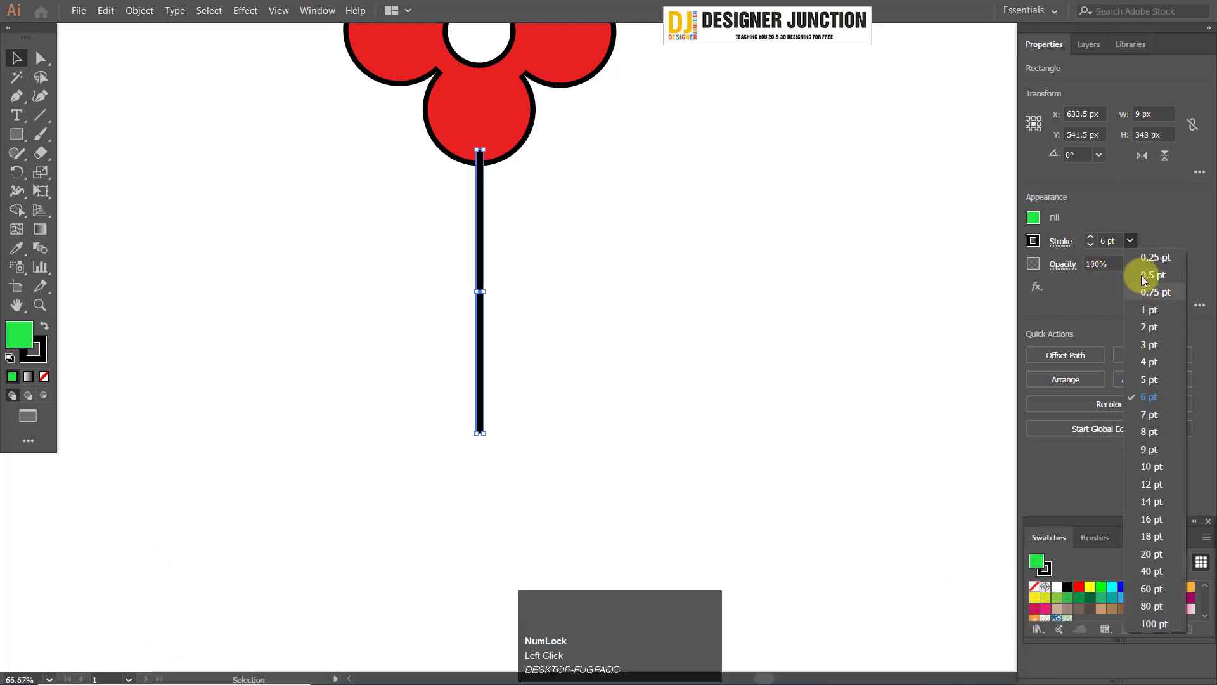
pyautogui.click(1155, 258)
pyautogui.click(644, 303)
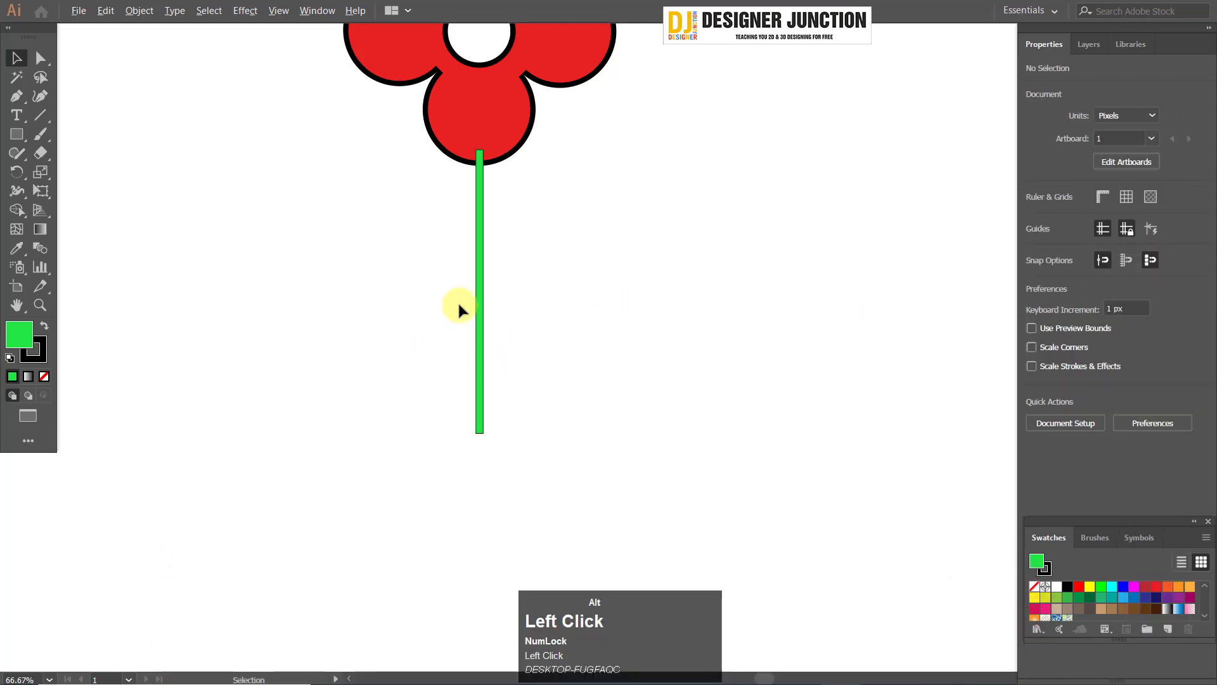
# - Remove the stroke from the green stem by setting it to None, and deselect it
pyautogui.click(480, 306)
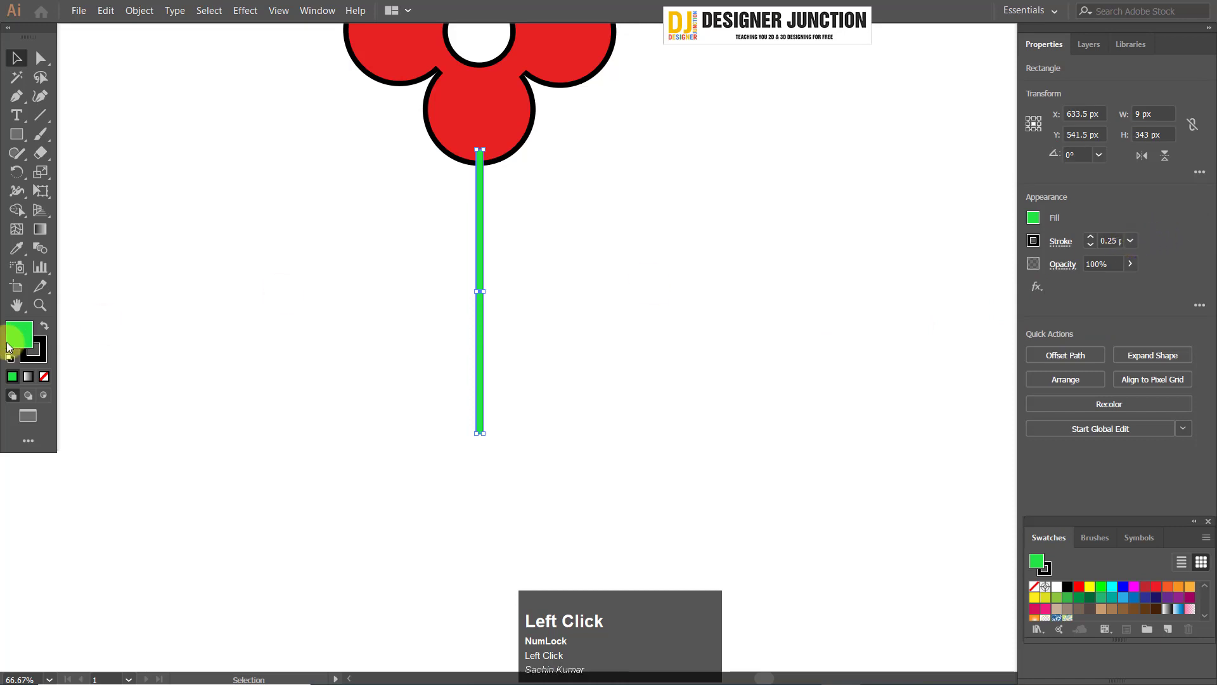
pyautogui.click(33, 349)
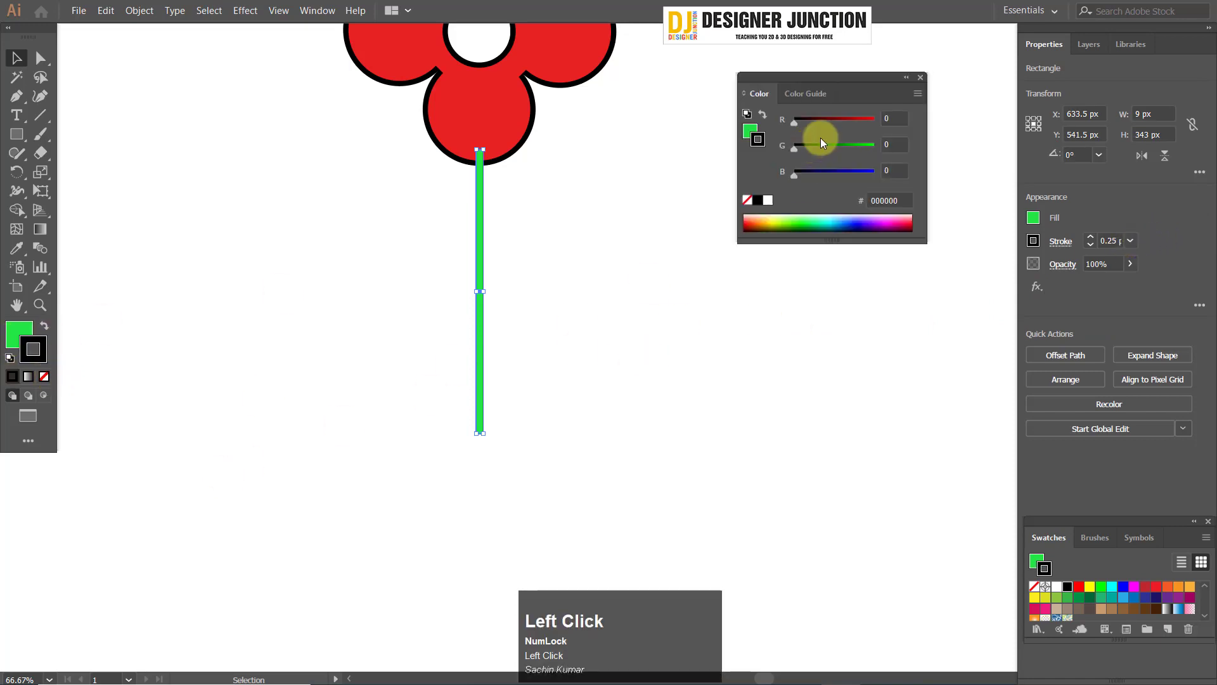
pyautogui.click(920, 77)
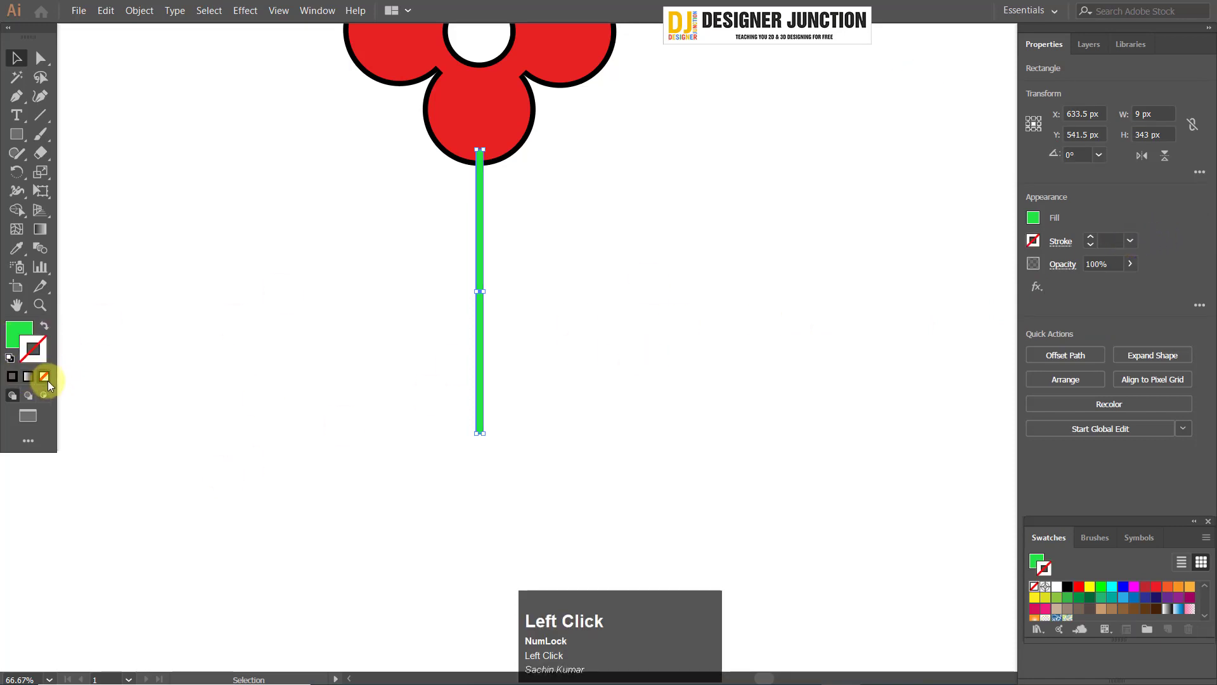
pyautogui.click(500, 311)
pyautogui.scroll(-1, 390, 285)
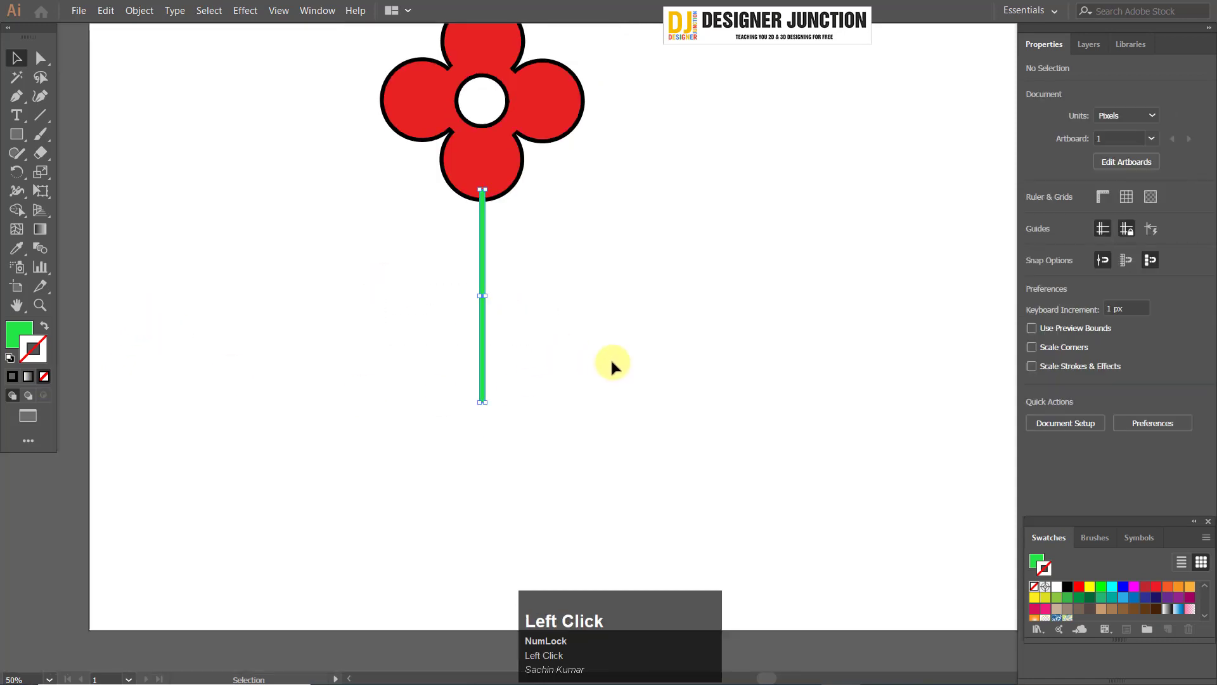
# - Send the green stem to the back of the stacking order, and undo that change
pyautogui.rightClick(484, 291)
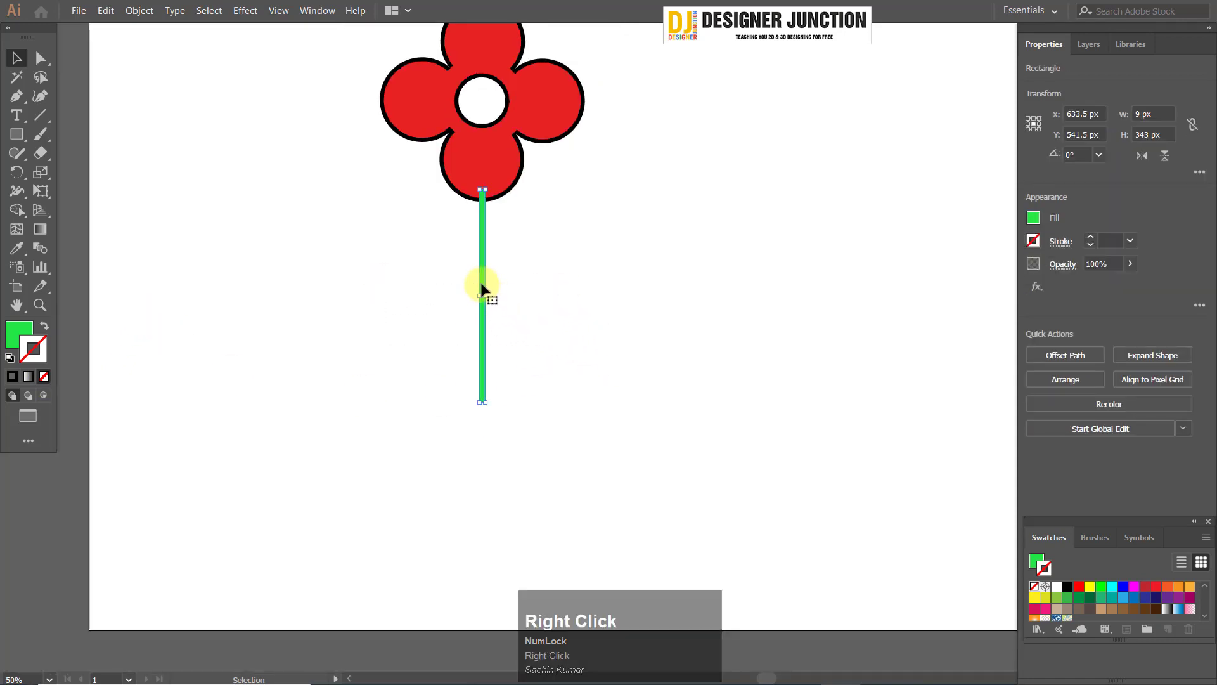
pyautogui.moveTo(541, 517)
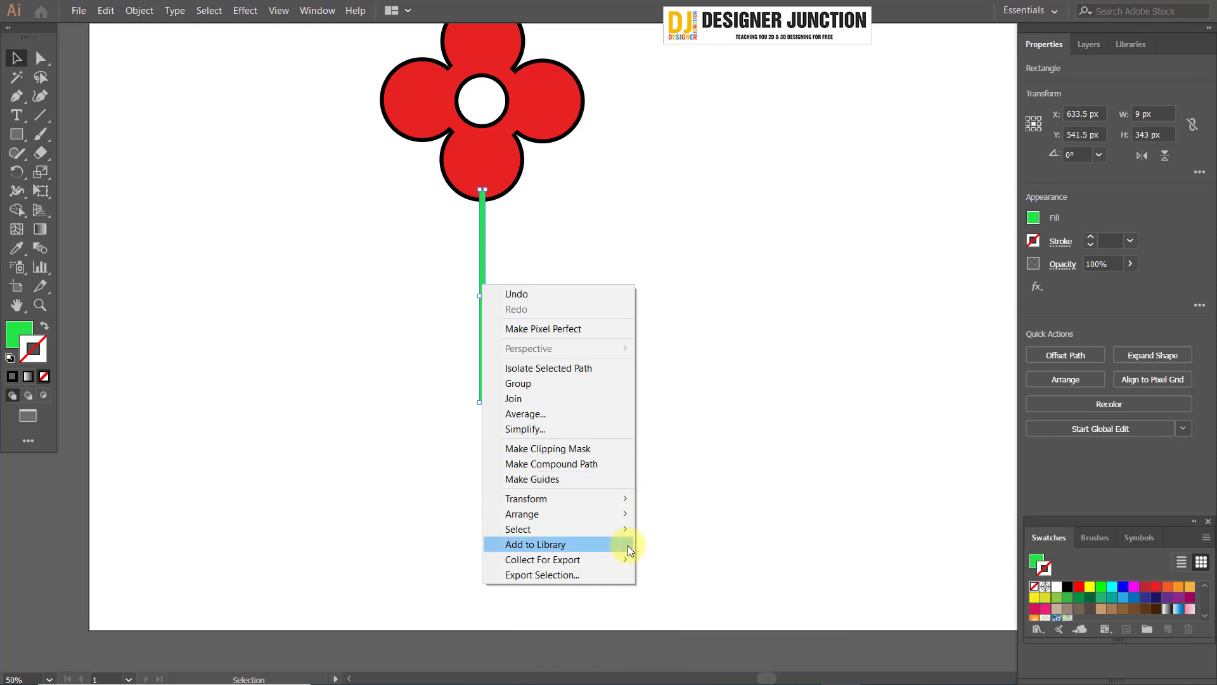
pyautogui.moveTo(628, 514)
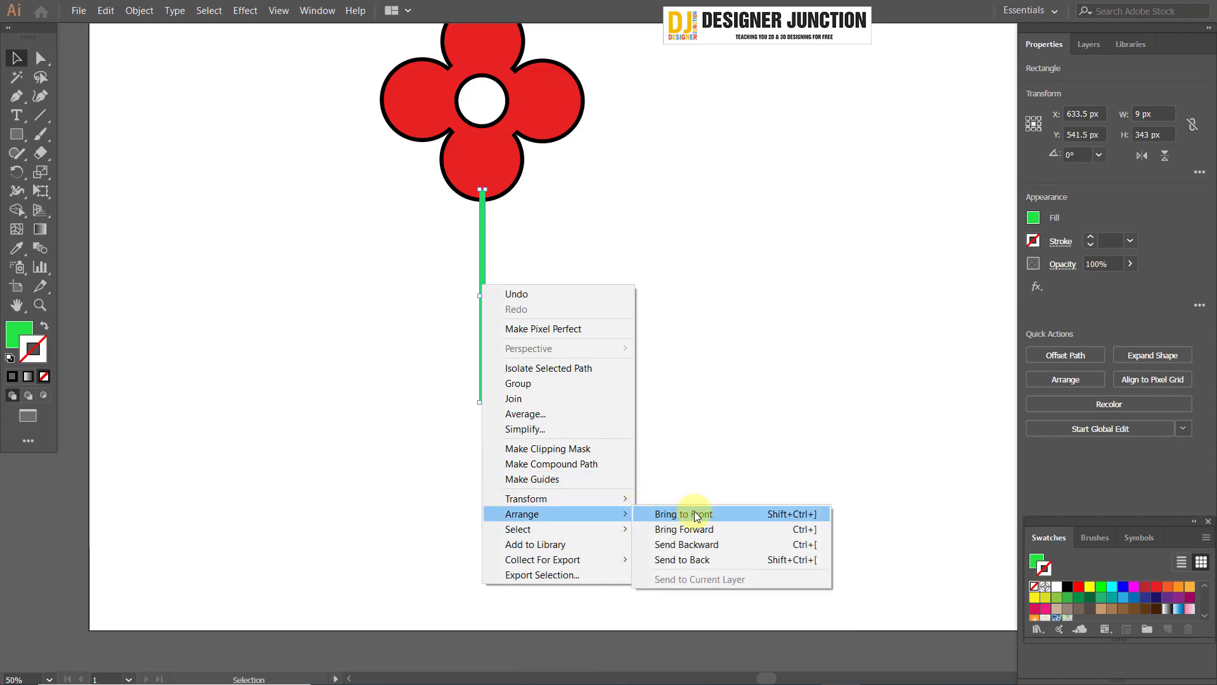
pyautogui.click(746, 559)
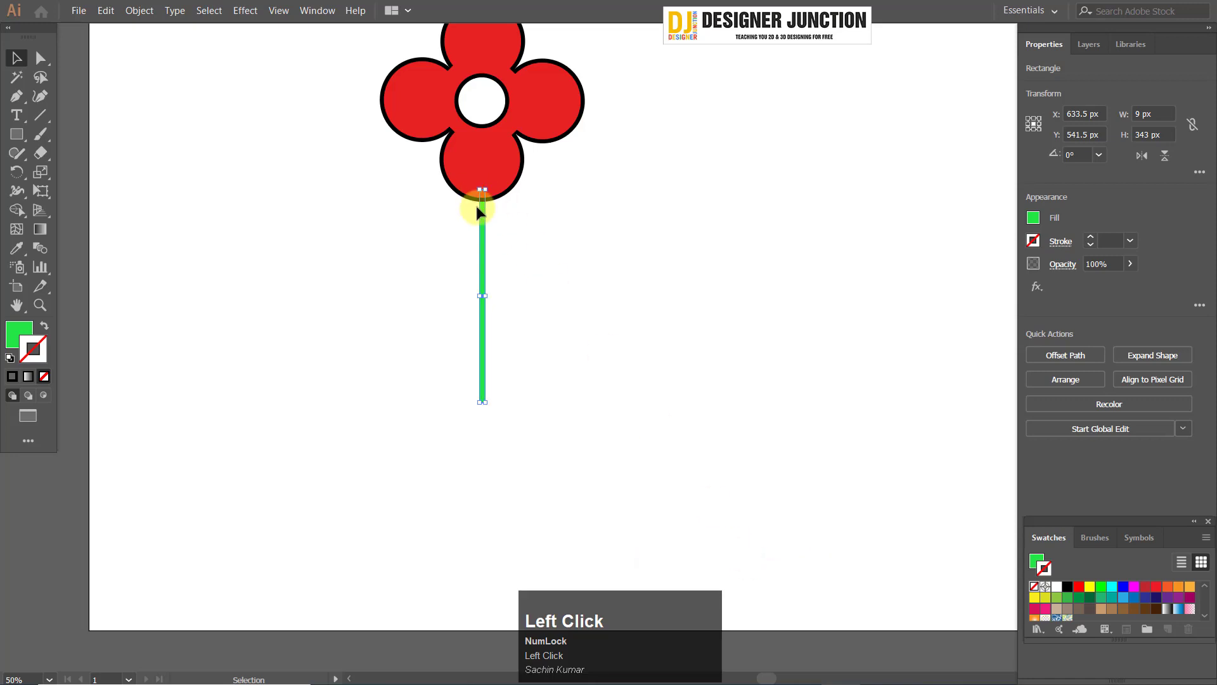
pyautogui.scroll(2, 477, 212)
pyautogui.hotkey('ctrl', 'z')
# - Send the green stem to the back of the stacking order and deselect it
pyautogui.rightClick(547, 334)
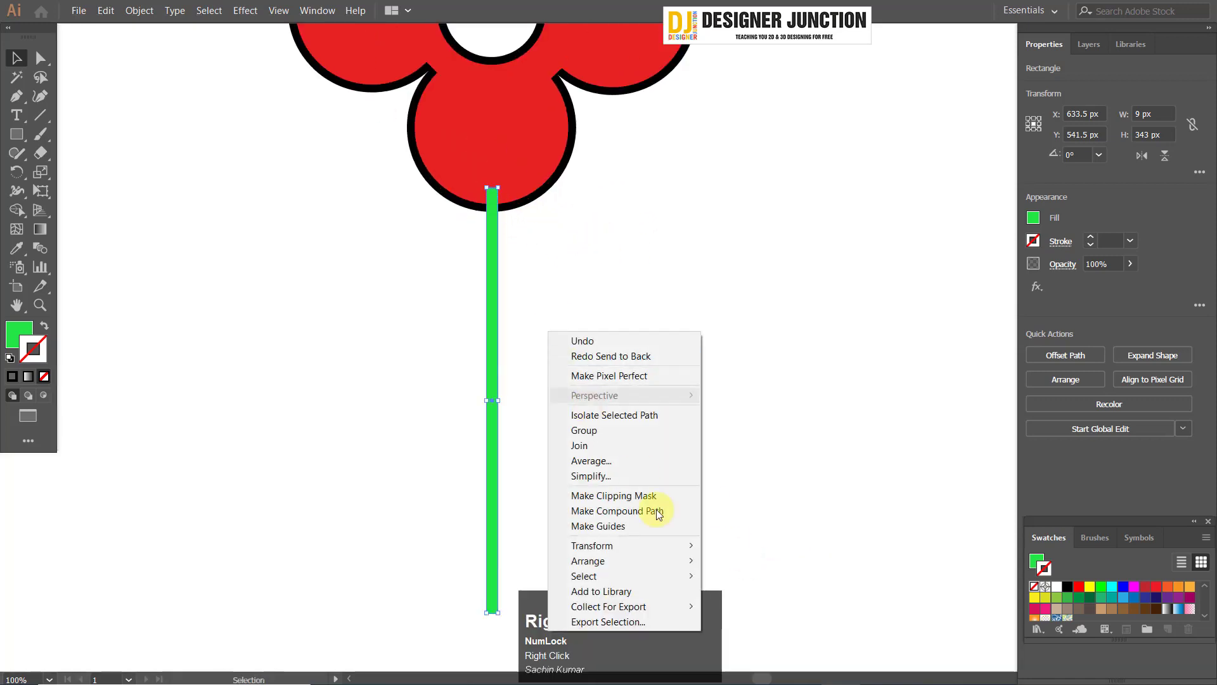
pyautogui.moveTo(683, 560)
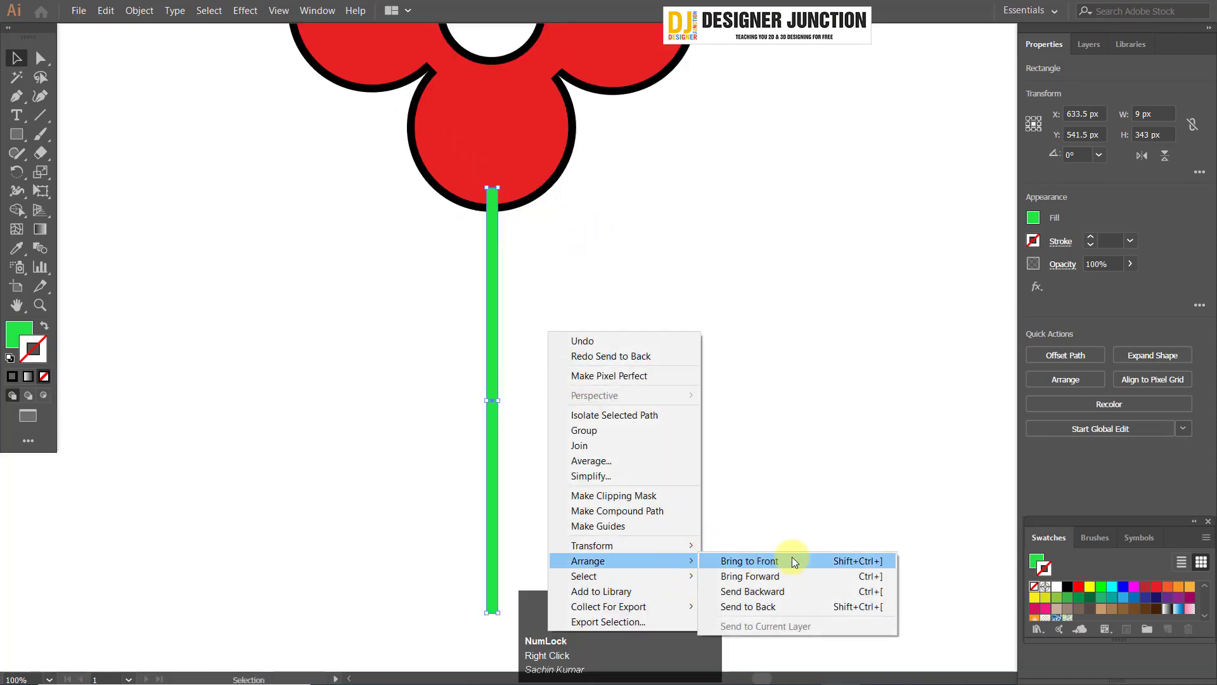
pyautogui.click(808, 607)
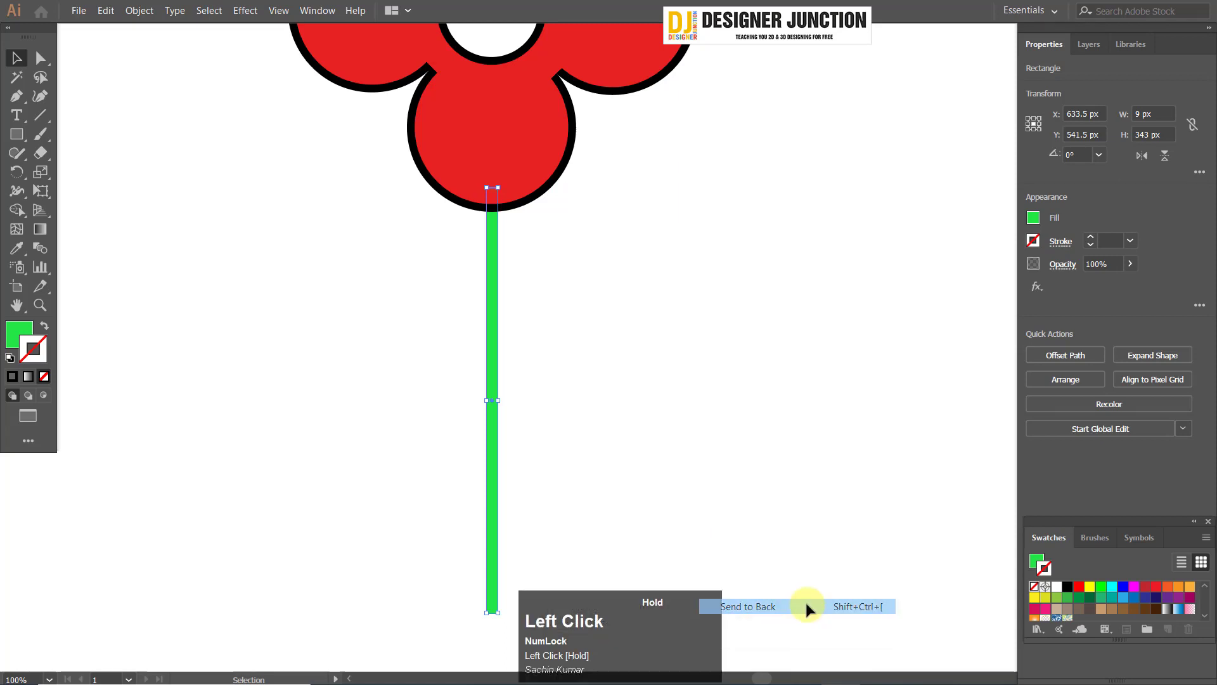
pyautogui.click(1098, 48)
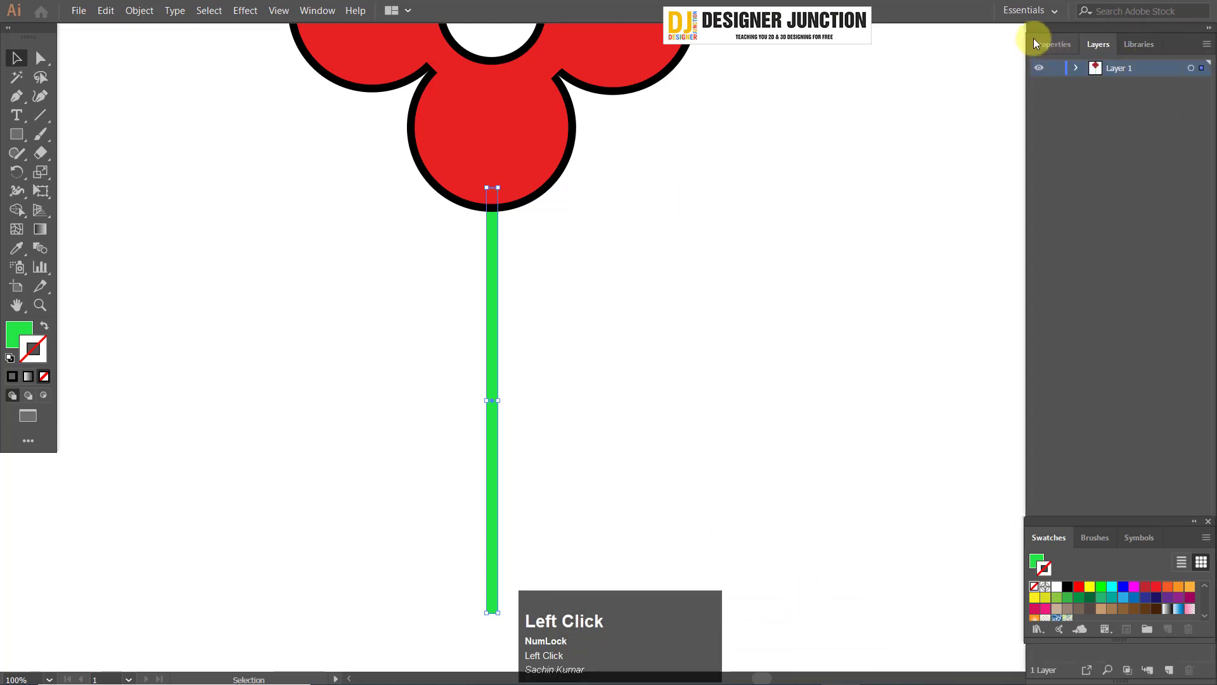
pyautogui.click(1043, 43)
pyautogui.scroll(-2, 505, 353)
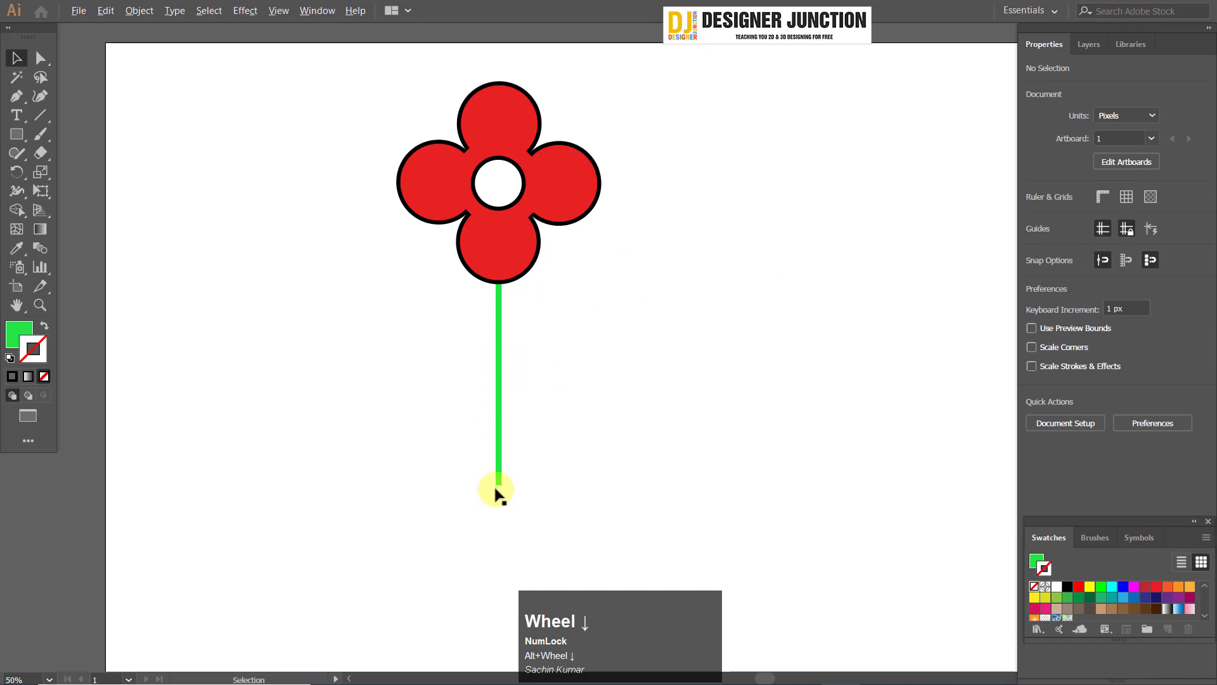
# - Draw a green rectangle of about 306 × 160 px over the stem's lower end
pyautogui.click(16, 134)
pyautogui.moveTo(399, 414); pyautogui.dragTo(590, 512)
pyautogui.click(17, 58)
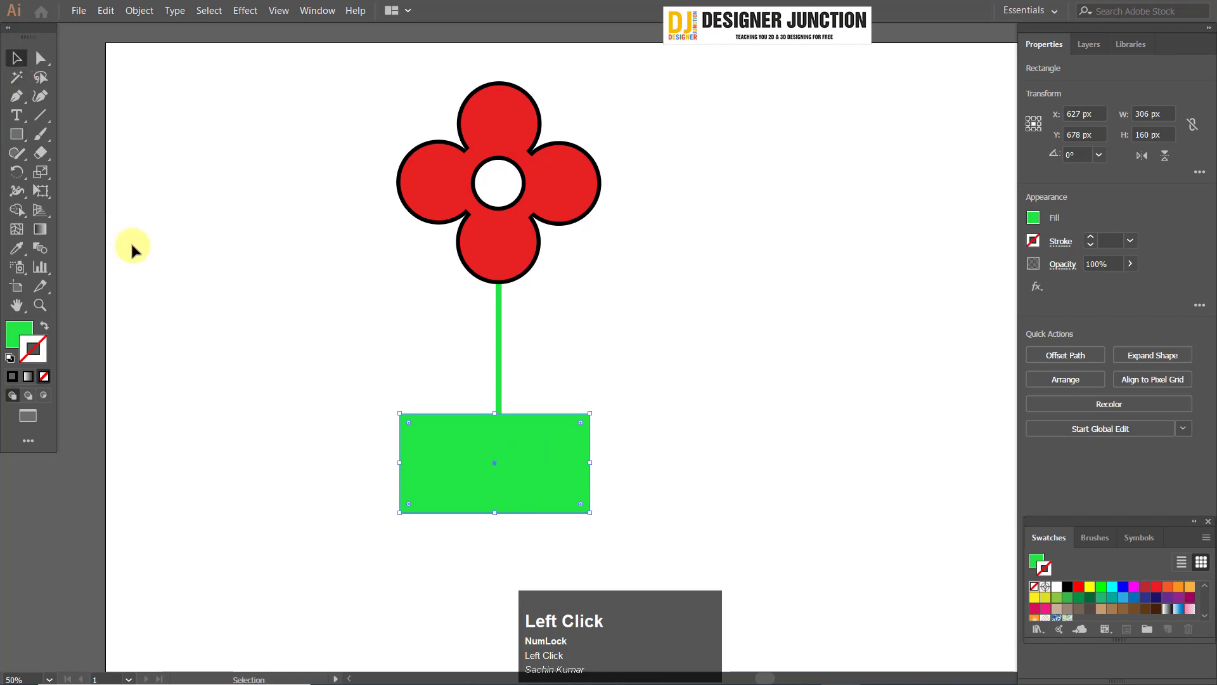
pyautogui.click(134, 249)
# - Scale the green pot rectangle down to about 229.5 × 120 px and centre it under the stem
pyautogui.moveTo(511, 438); pyautogui.dragTo(526, 446)
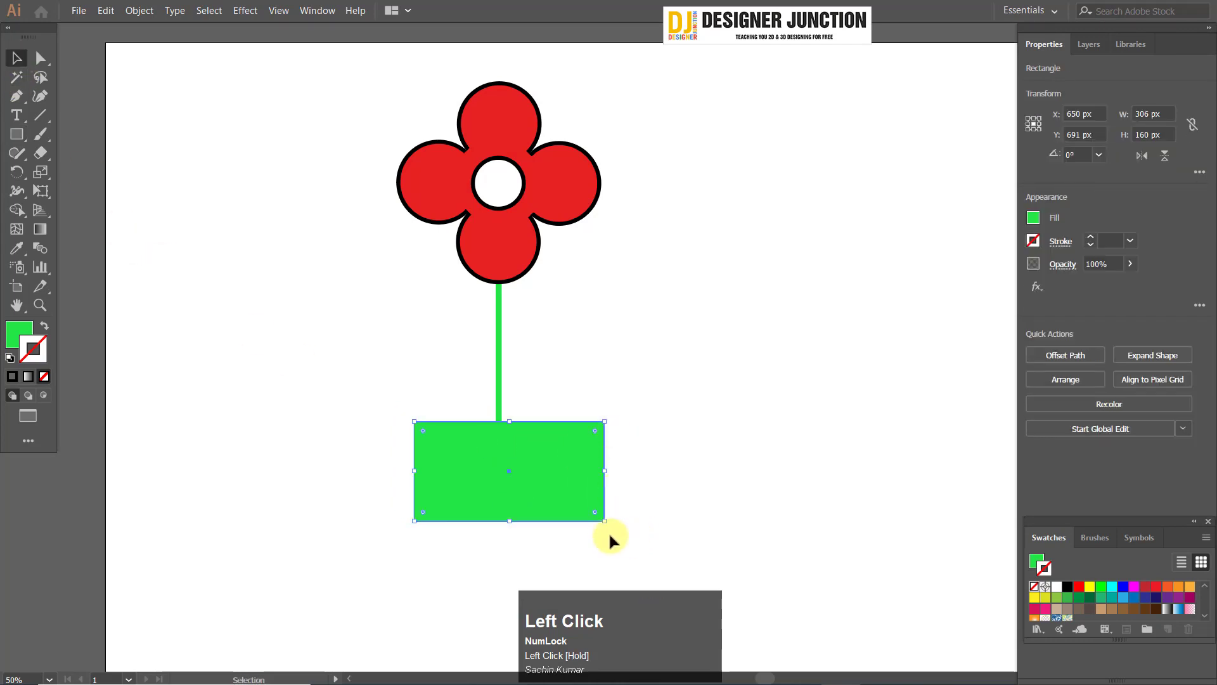
pyautogui.moveTo(605, 520); pyautogui.dragTo(557, 501)
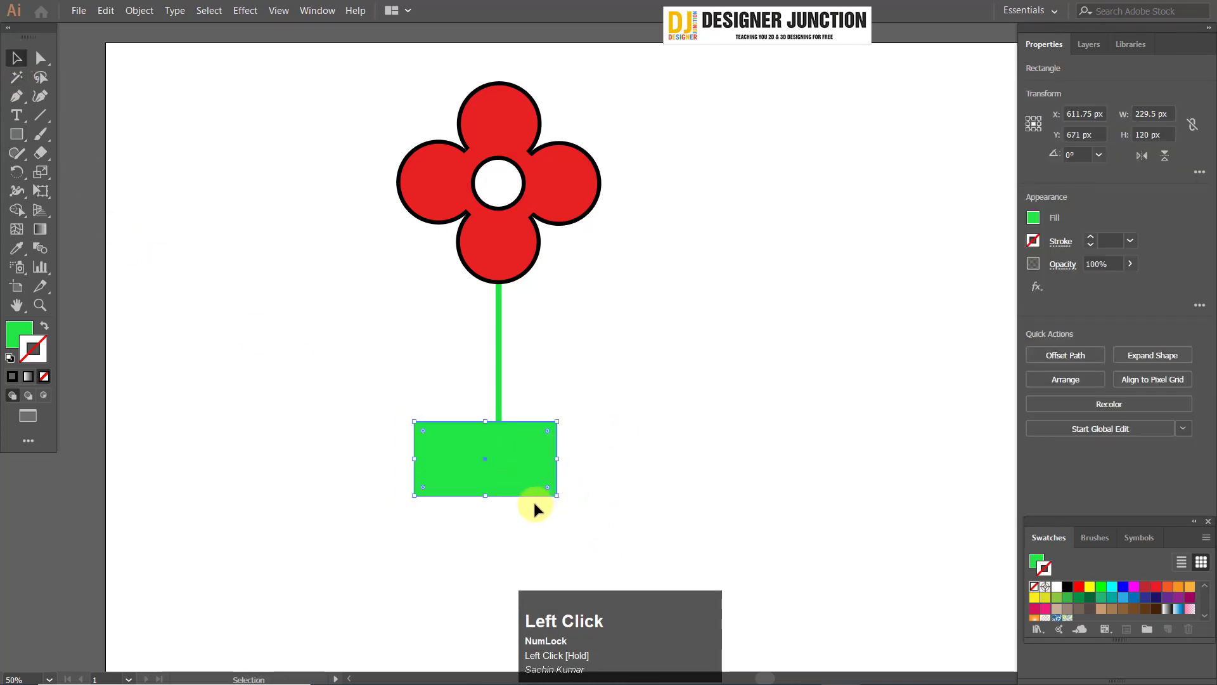
pyautogui.scroll(1, 536, 505)
pyautogui.scroll(2, 515, 509)
pyautogui.moveTo(524, 442); pyautogui.dragTo(529, 436)
pyautogui.click(825, 437)
# - Taper the rectangle into a pot by moving its two upper corner points slightly outward with Direct Selection, and deselect it
pyautogui.click(409, 416)
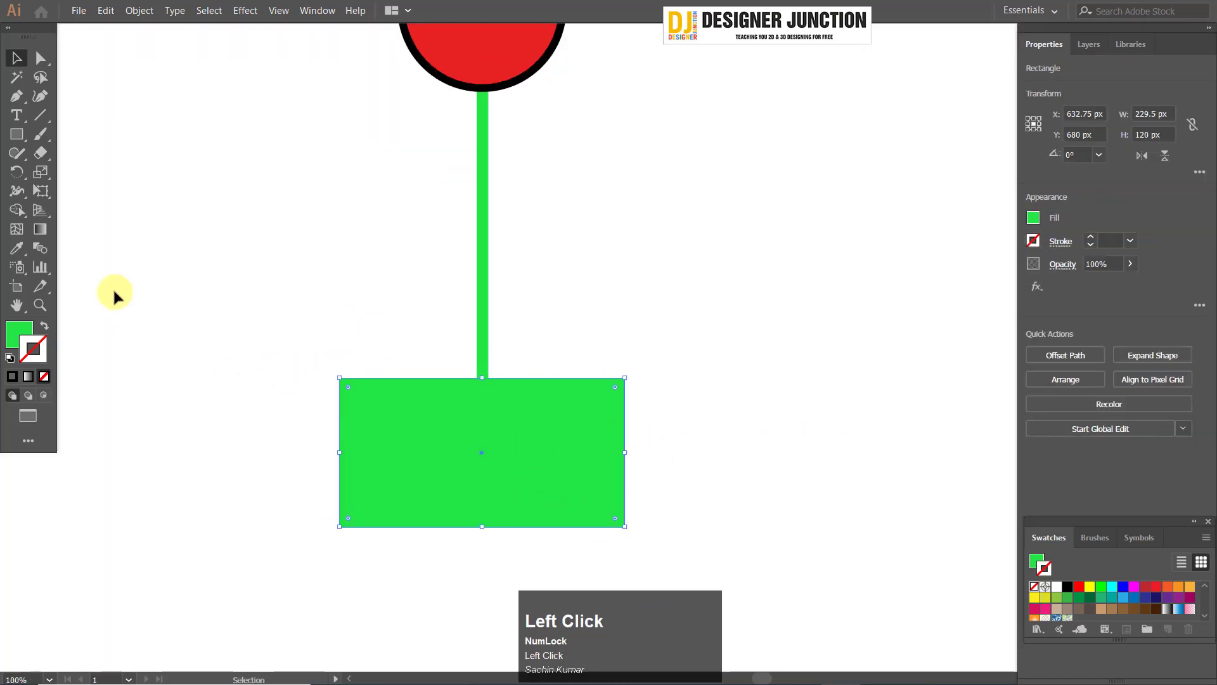
pyautogui.click(40, 57)
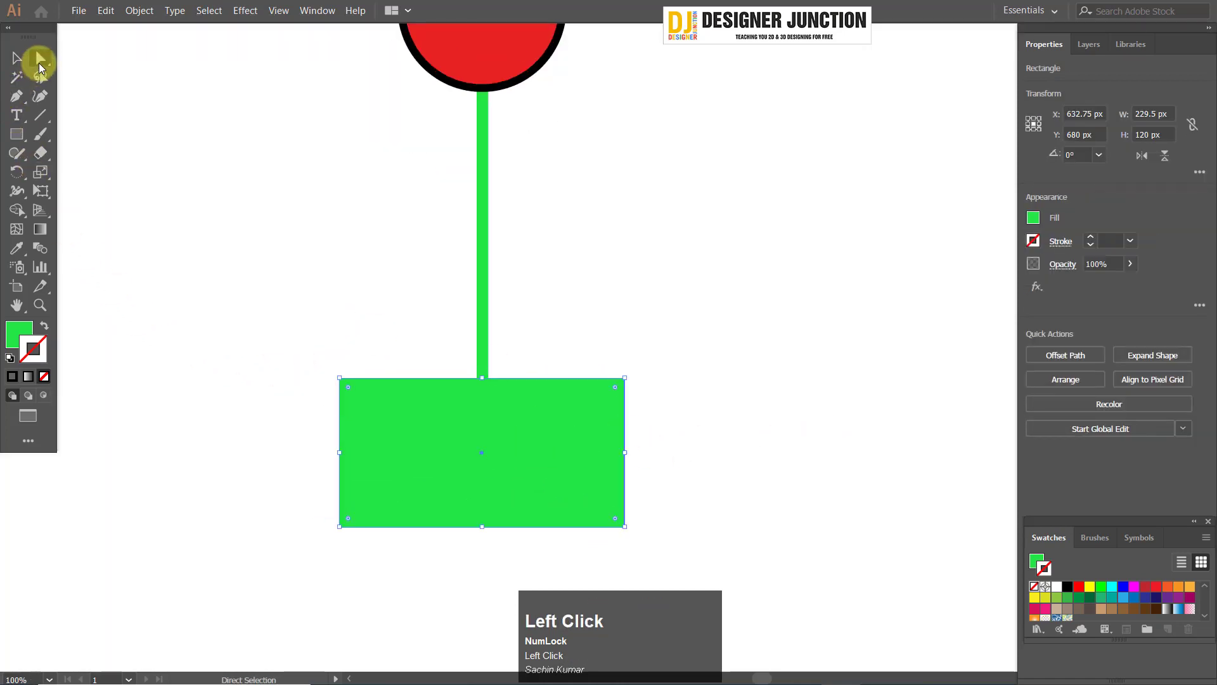
pyautogui.click(624, 379)
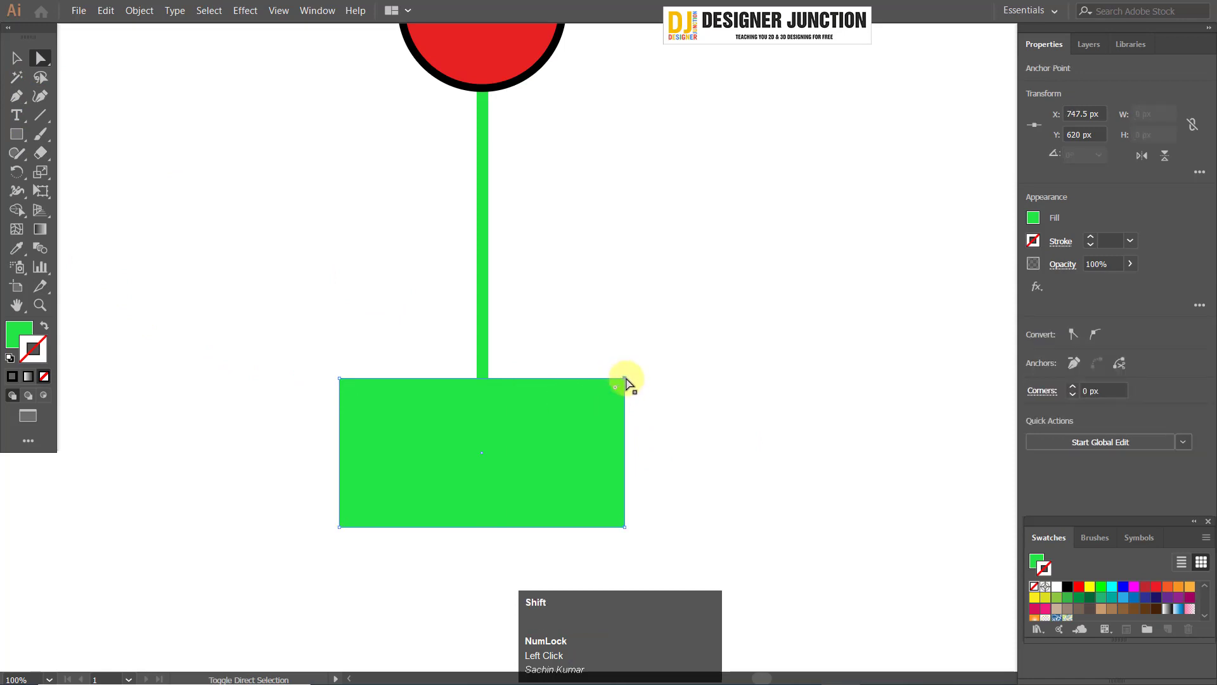
pyautogui.keyDown('shift'); pyautogui.click(625, 379); pyautogui.keyUp('shift')
pyautogui.moveTo(584, 350); pyautogui.dragTo(646, 419)
pyautogui.moveTo(625, 378); pyautogui.dragTo(641, 379)
pyautogui.moveTo(299, 333); pyautogui.dragTo(373, 423)
pyautogui.moveTo(340, 378); pyautogui.dragTo(326, 379)
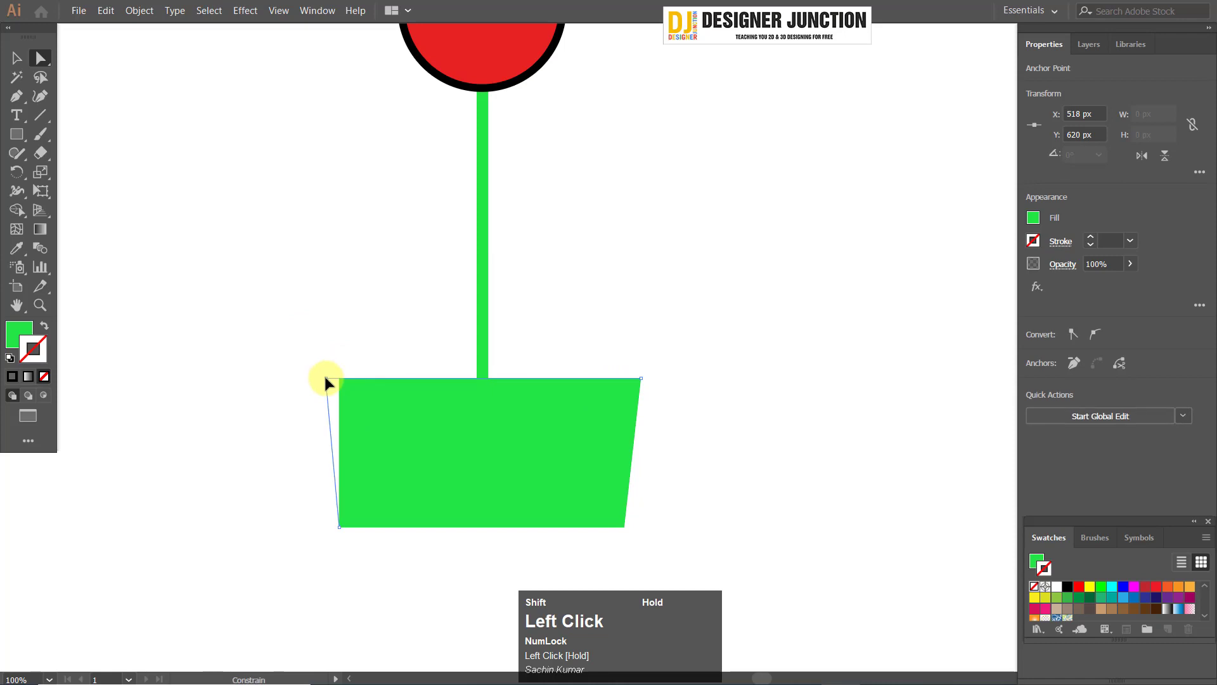
pyautogui.click(12, 66)
pyautogui.click(655, 418)
# - Draw a circle about 253 px in diameter on the empty area beside the flower, and move it closer to the flower
pyautogui.scroll(-2, 655, 417)
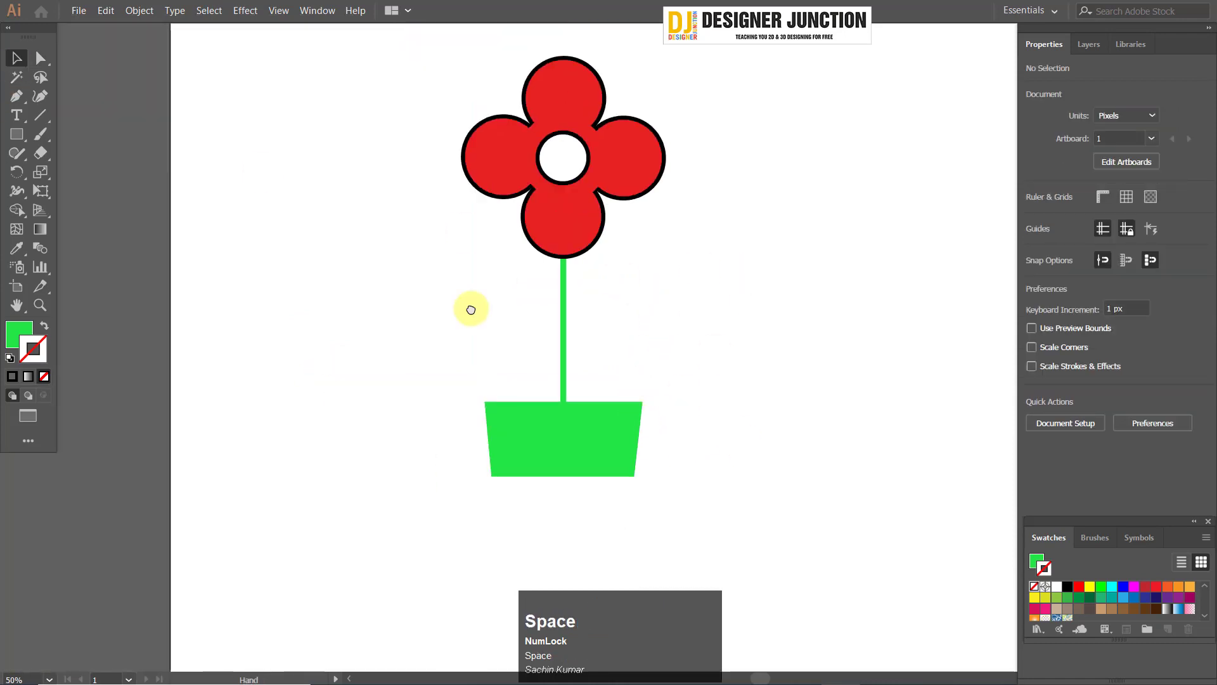
pyautogui.moveTo(576, 280); pyautogui.dragTo(455, 345)
pyautogui.scroll(-3, 456, 348)
pyautogui.scroll(2, 511, 359)
pyautogui.moveTo(568, 346); pyautogui.dragTo(523, 323)
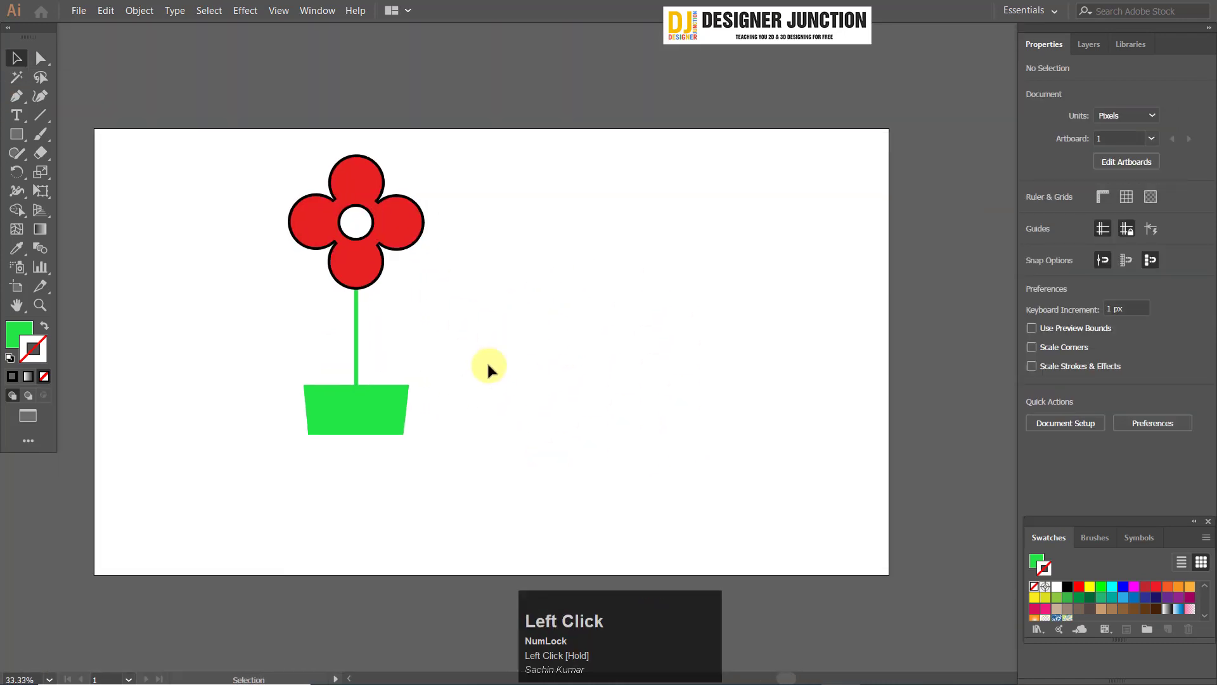
pyautogui.click(19, 135)
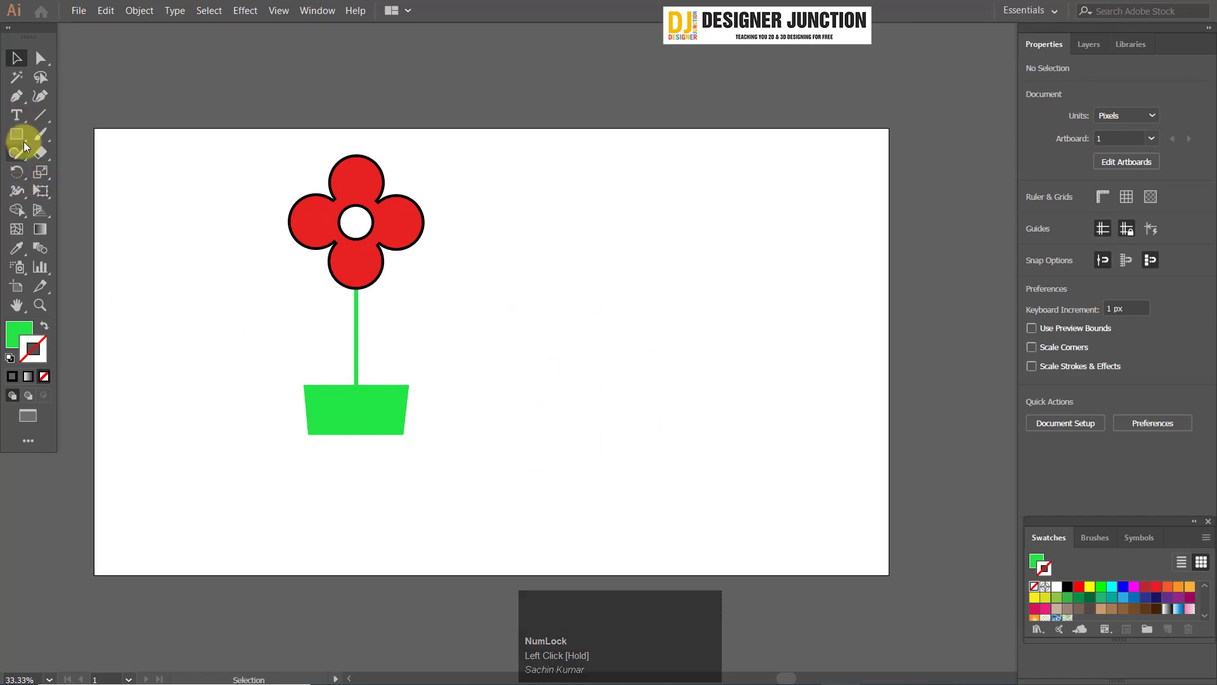
pyautogui.rightClick(20, 137)
pyautogui.click(94, 172)
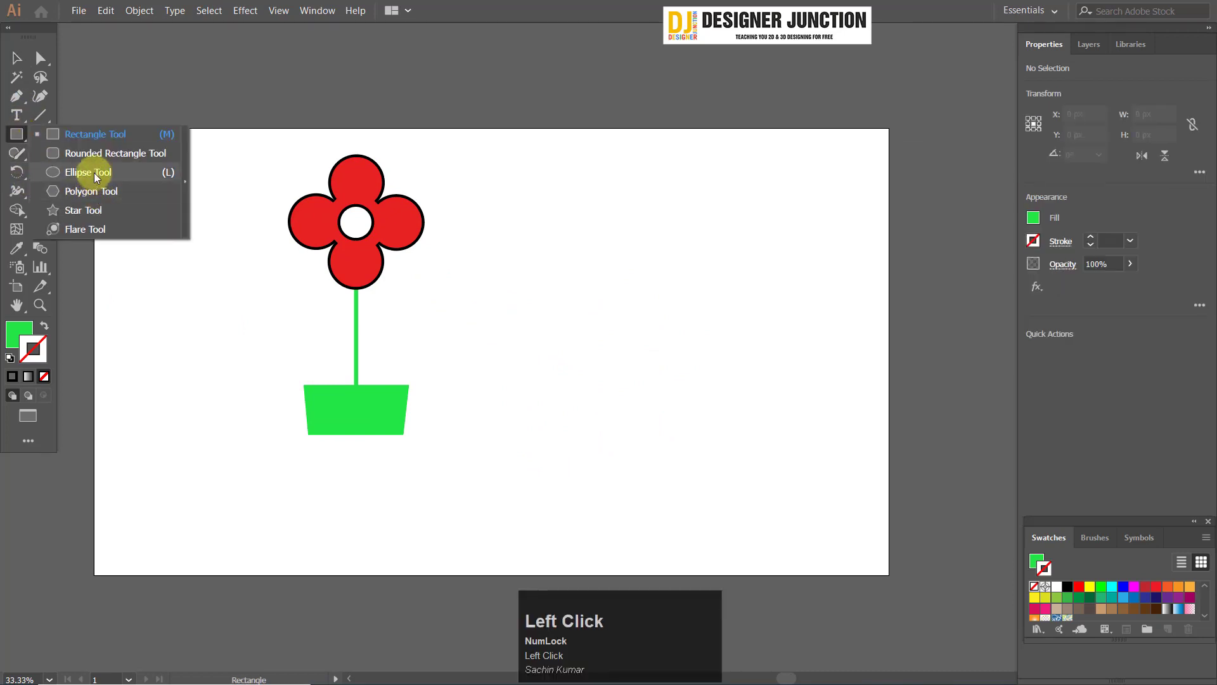
pyautogui.rightClick(18, 138)
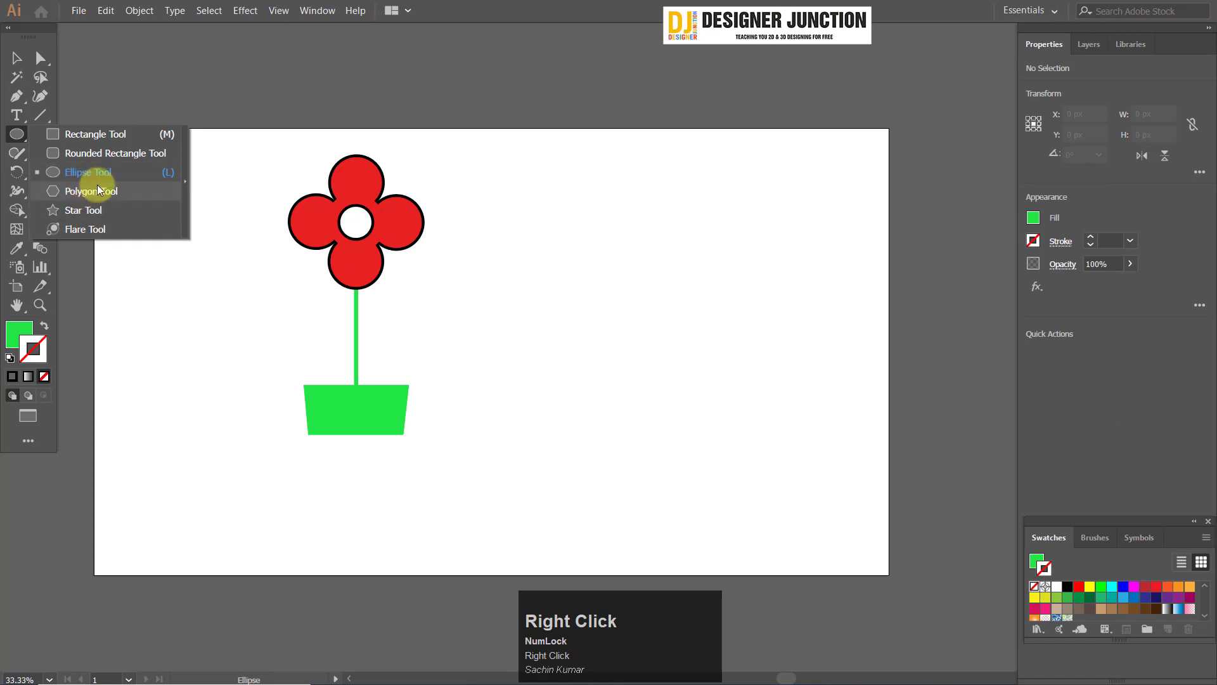
pyautogui.click(100, 172)
pyautogui.moveTo(590, 234); pyautogui.dragTo(695, 339)
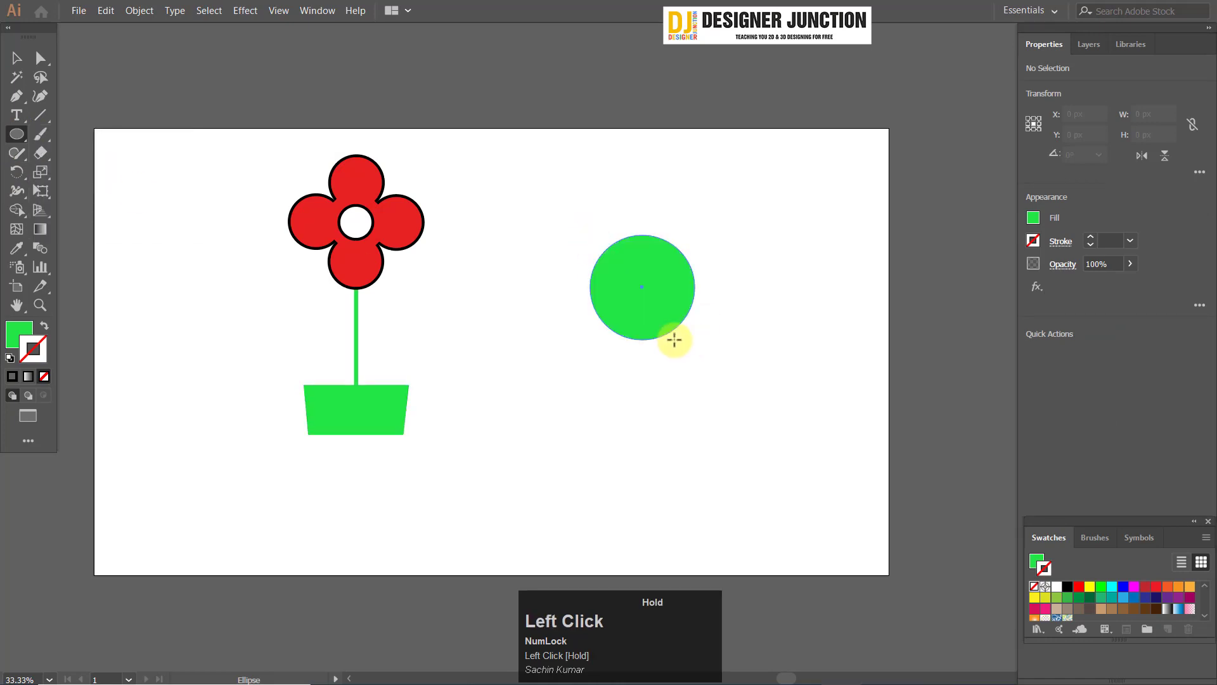
pyautogui.click(17, 58)
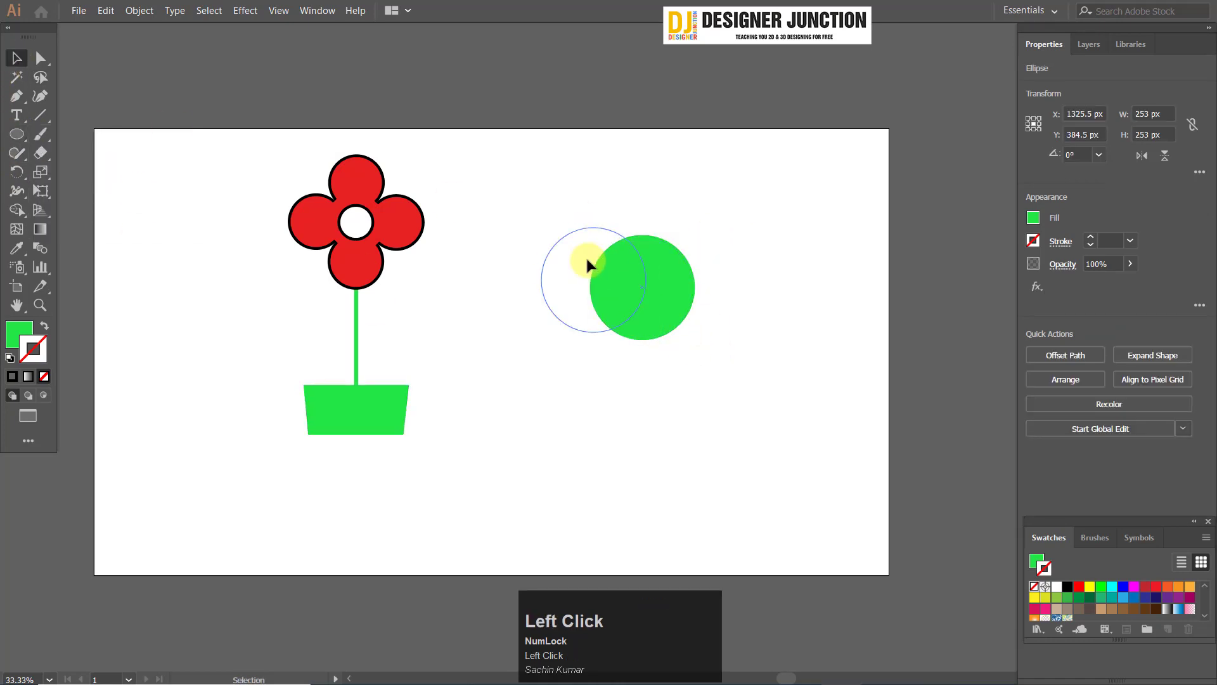
pyautogui.moveTo(587, 263); pyautogui.dragTo(577, 254)
# - Remove the green fill from the circle by setting it to None
pyautogui.scroll(1, 639, 287)
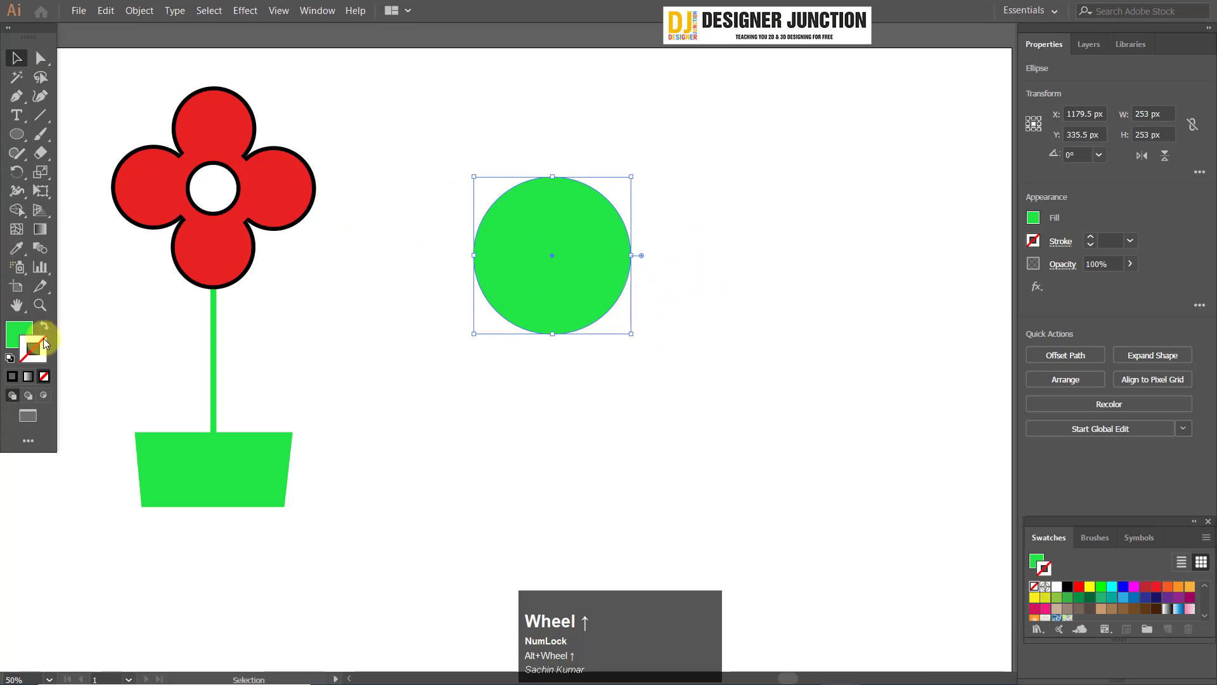
pyautogui.click(22, 333)
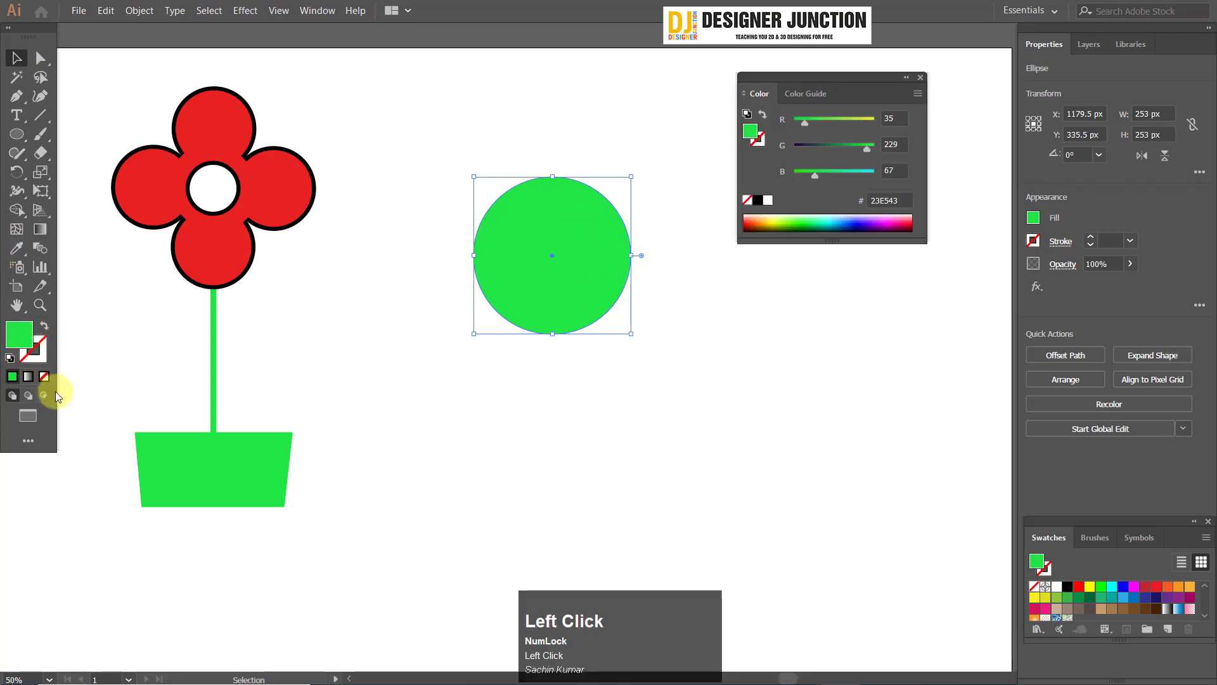
pyautogui.click(921, 77)
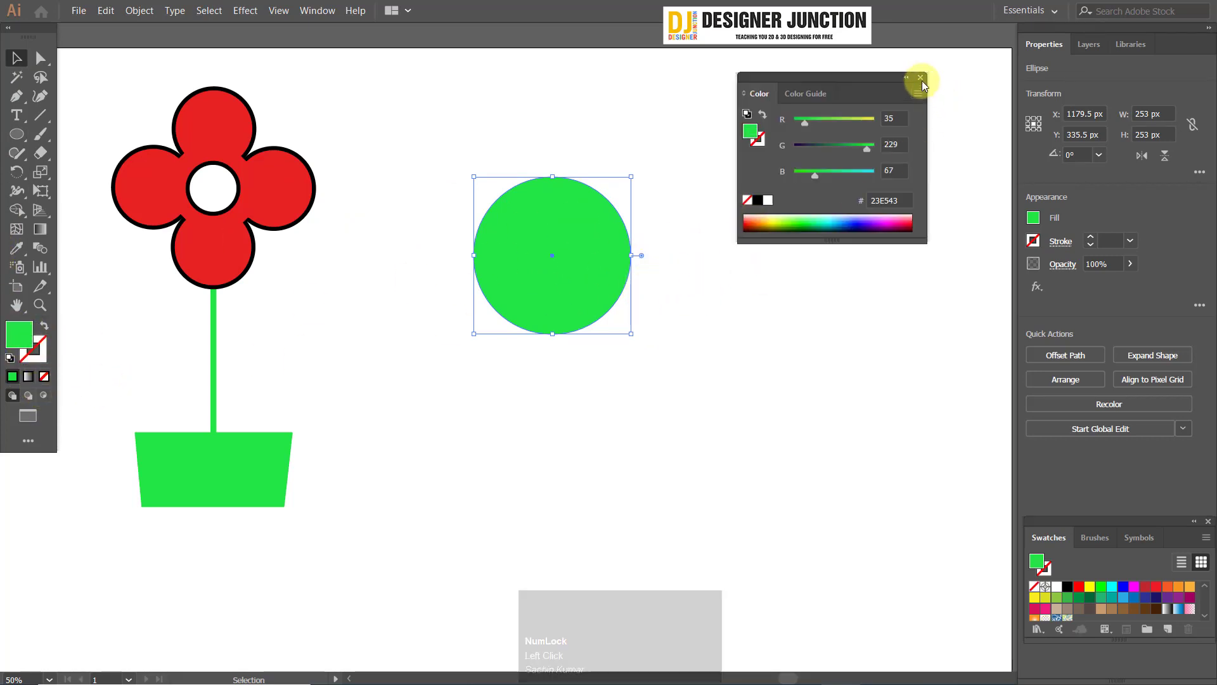
pyautogui.click(43, 376)
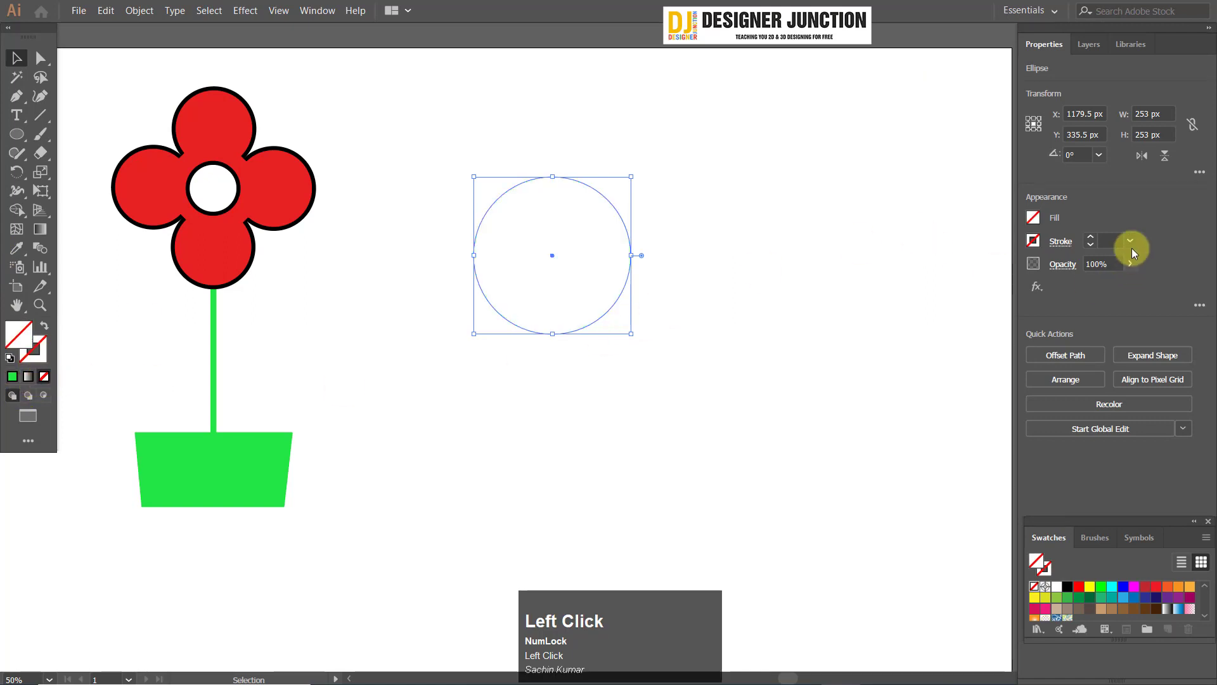
# - Try to give the circle a black 000000 stroke in the Color Picker
pyautogui.click(35, 348)
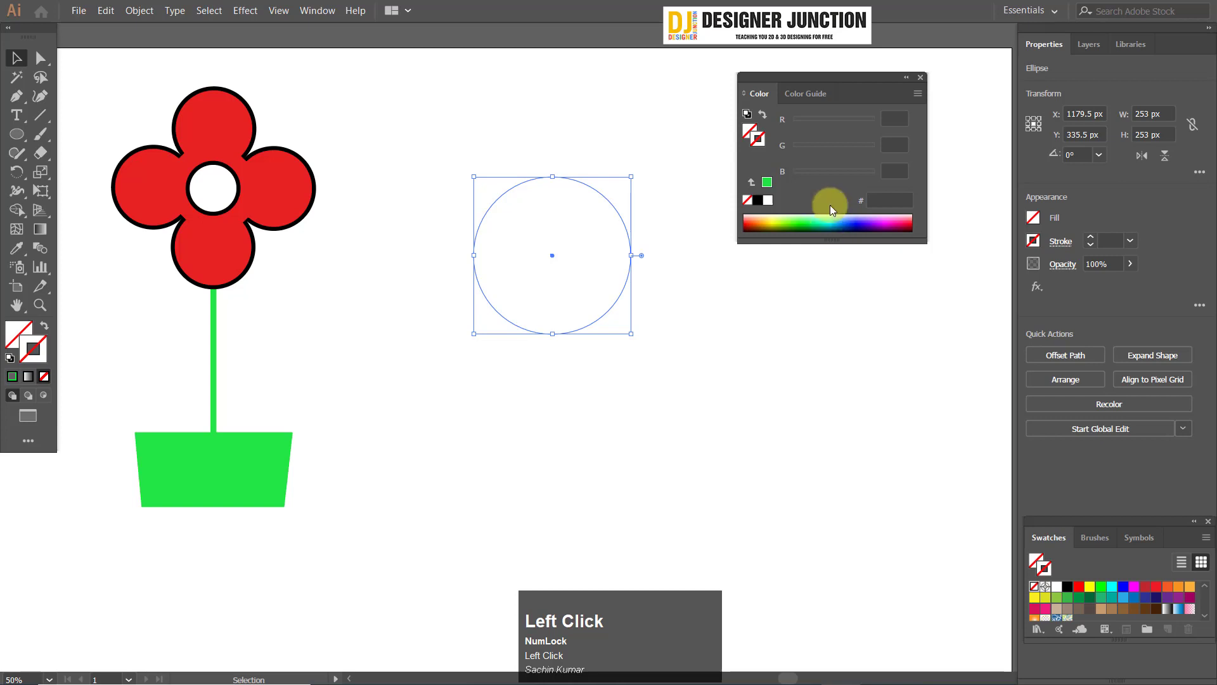
pyautogui.moveTo(560, 249); pyautogui.dragTo(455, 312)
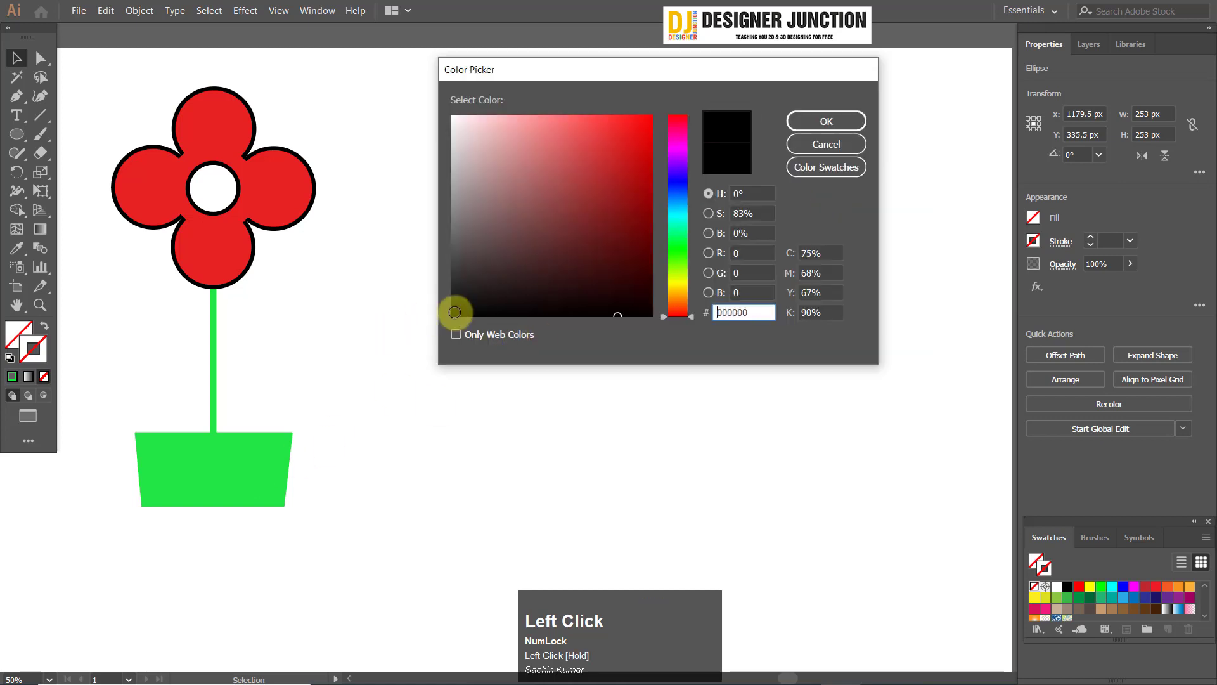
pyautogui.click(823, 122)
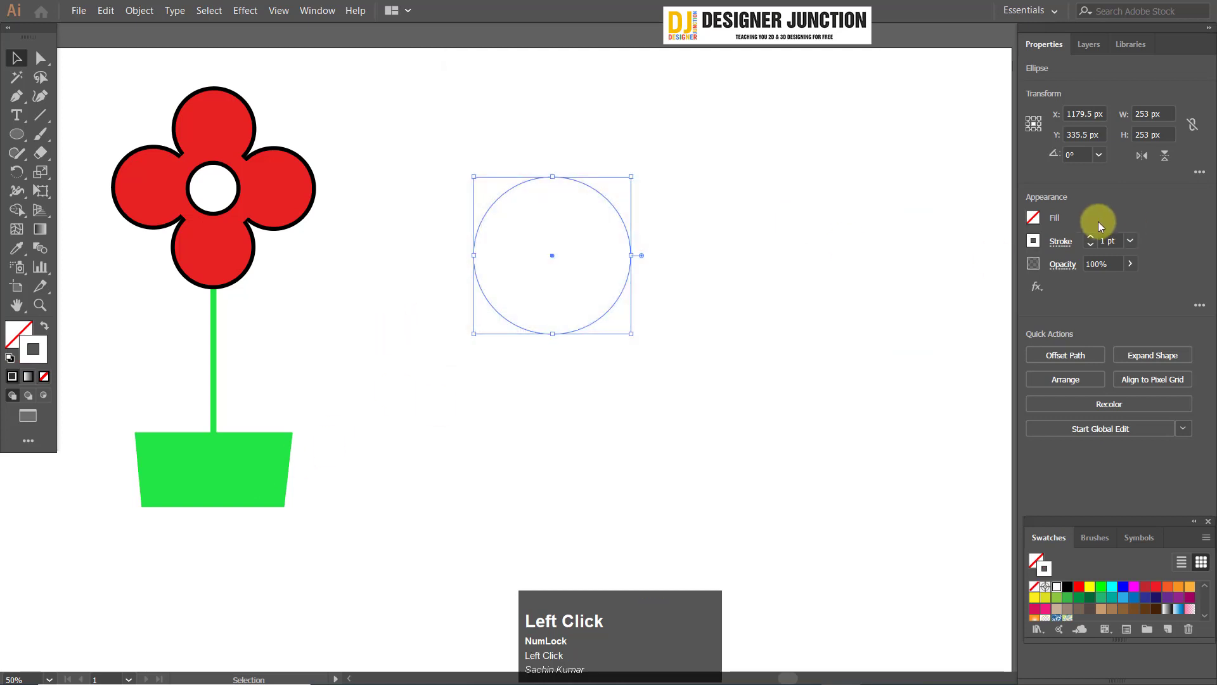
# - Set the circle's stroke weight to 20 pt
pyautogui.click(1131, 241)
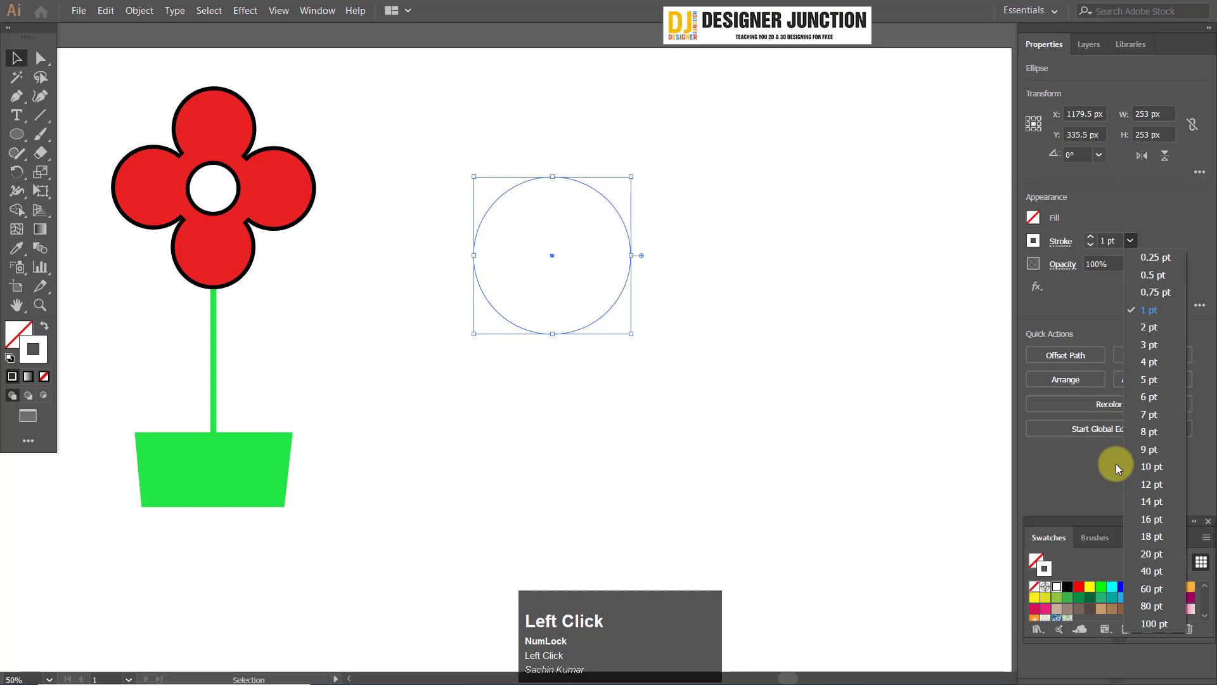
pyautogui.click(1165, 482)
pyautogui.click(784, 434)
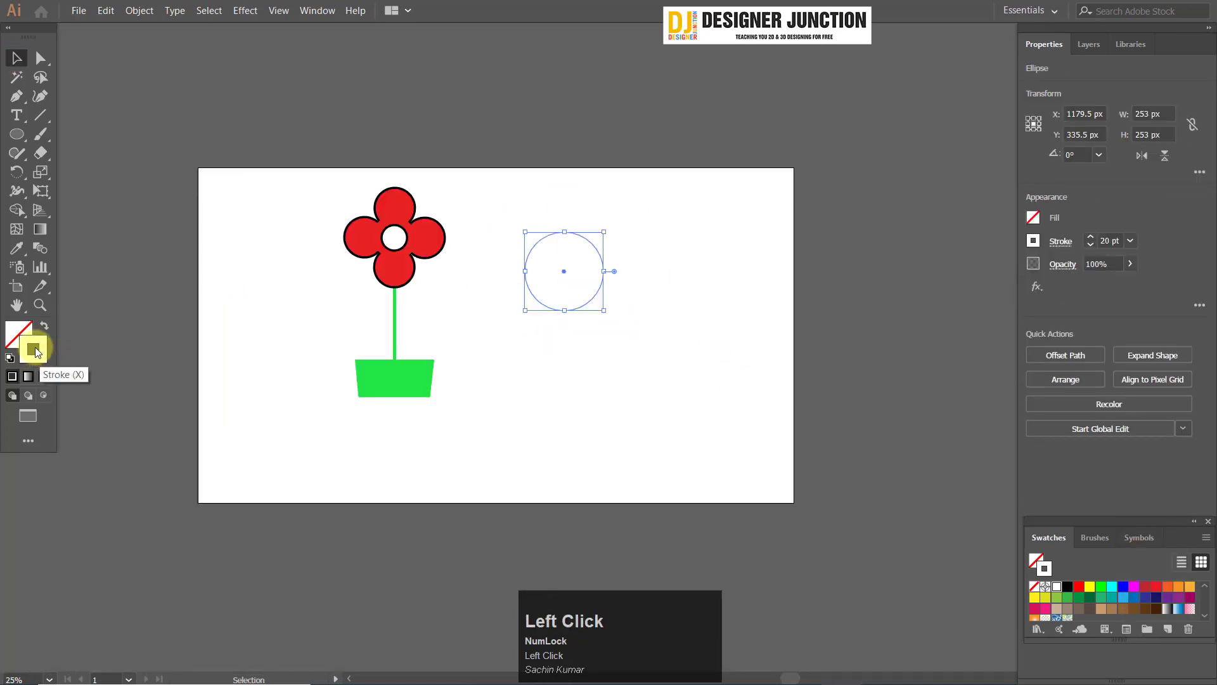
# - Set the circle's stroke colour to black 000000 and deselect it
pyautogui.doubleClick(45, 344)
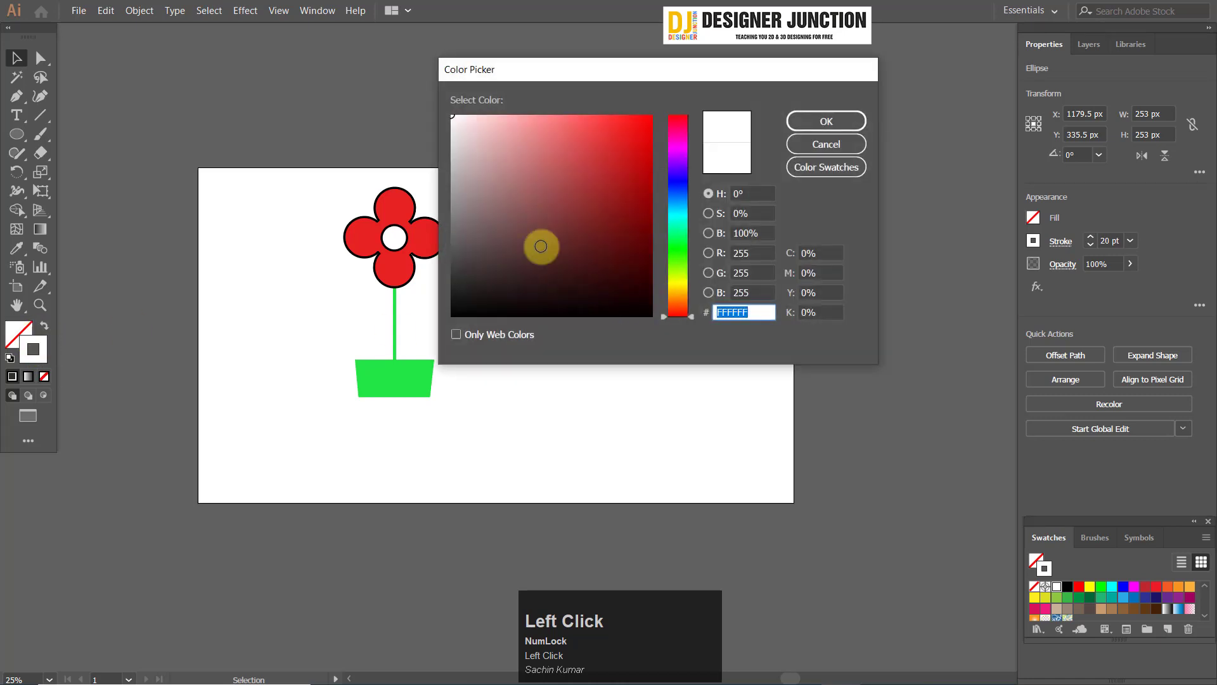
pyautogui.moveTo(538, 245)
pyautogui.mouseDown()
pyautogui.moveTo(416, 332)
pyautogui.moveTo(439, 333)
pyautogui.mouseUp()
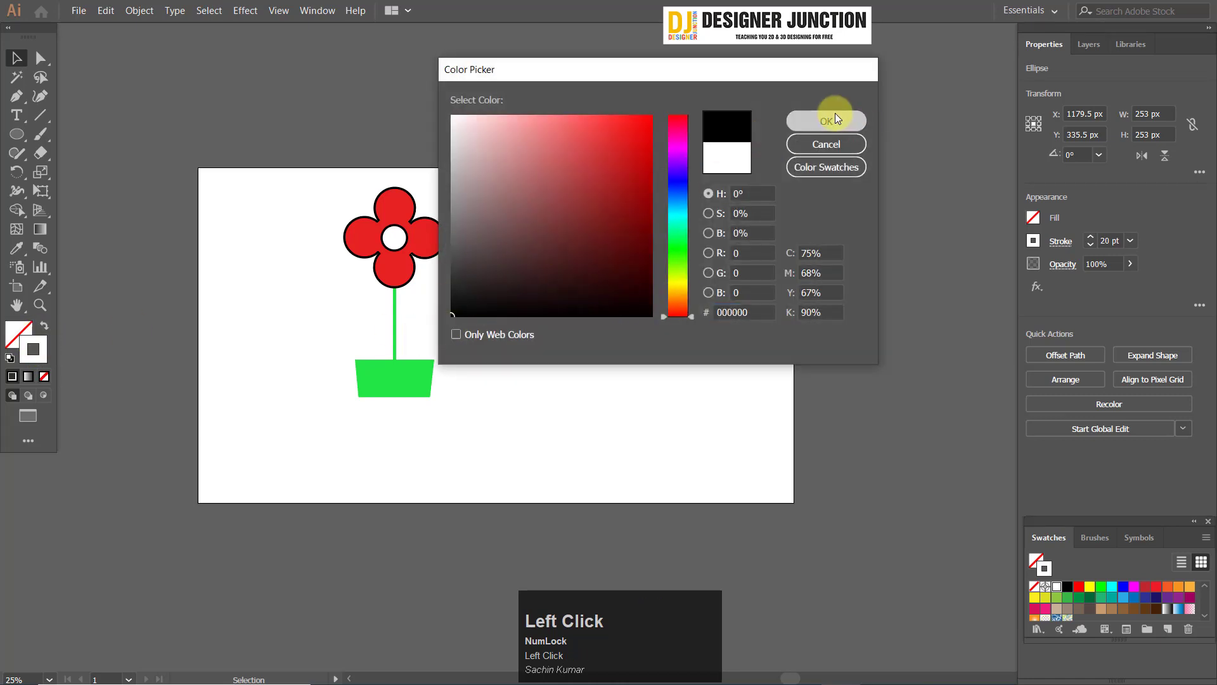
pyautogui.click(835, 119)
pyautogui.click(543, 145)
pyautogui.scroll(1, 724, 271)
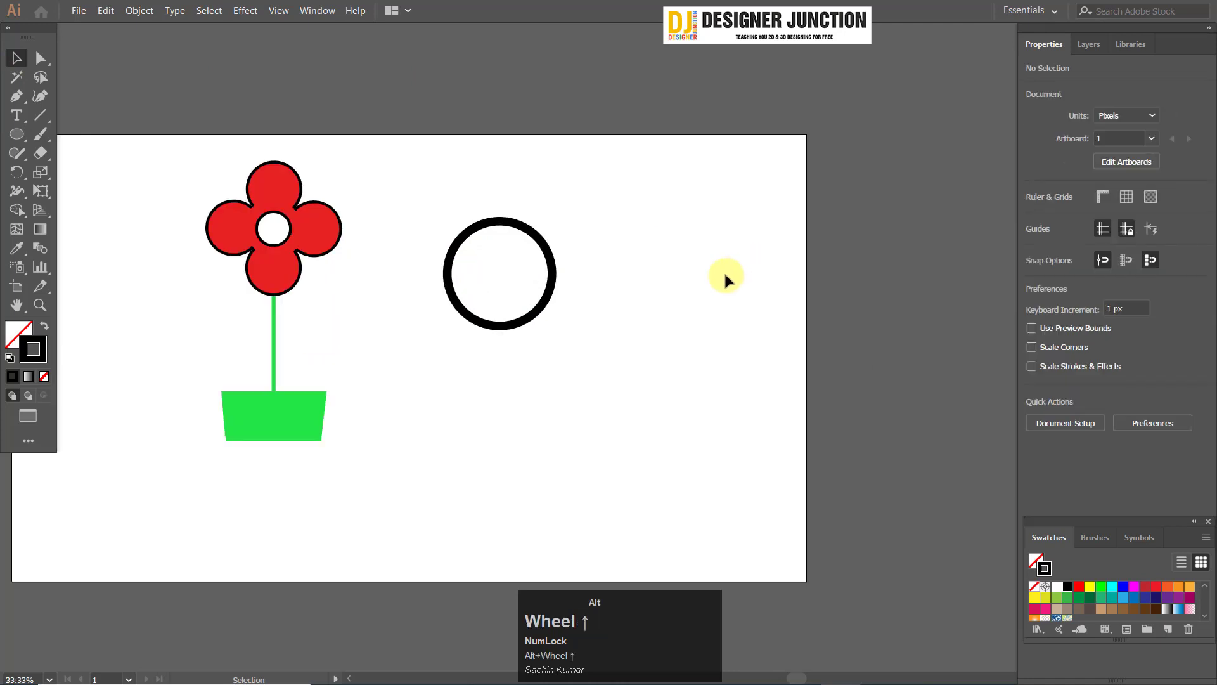
# - Set the black circle's stroke weight to 8 pt and deselect it
pyautogui.moveTo(703, 412); pyautogui.dragTo(704, 413)
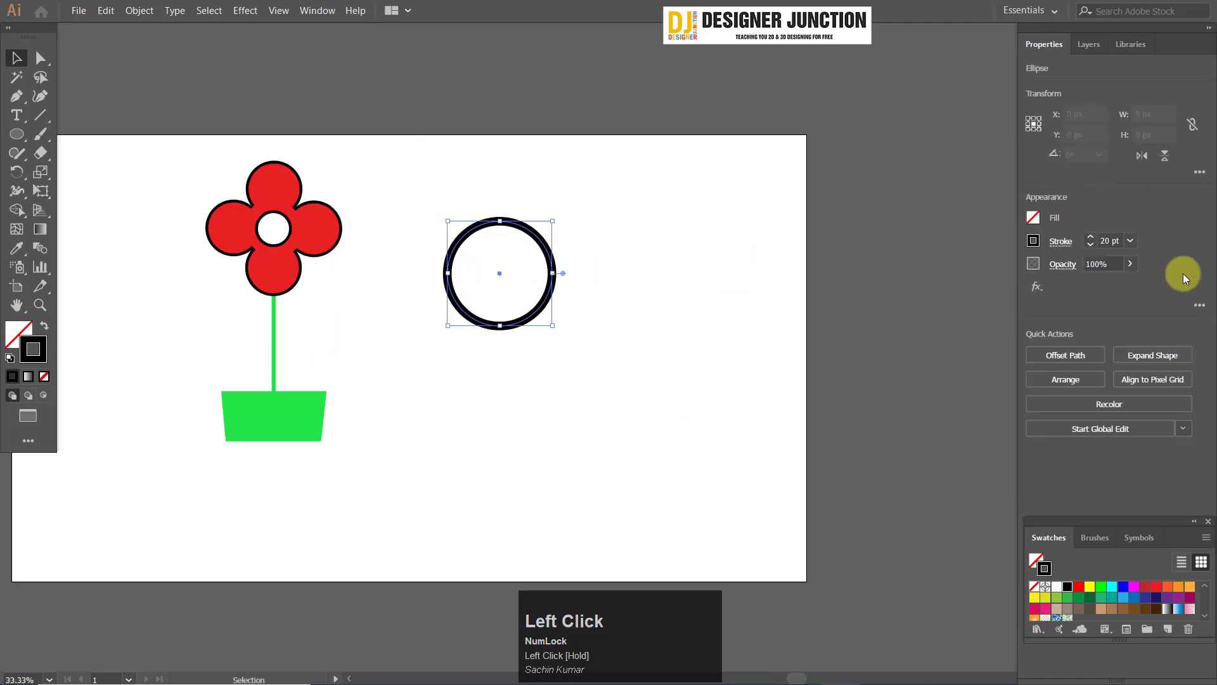
pyautogui.click(1130, 241)
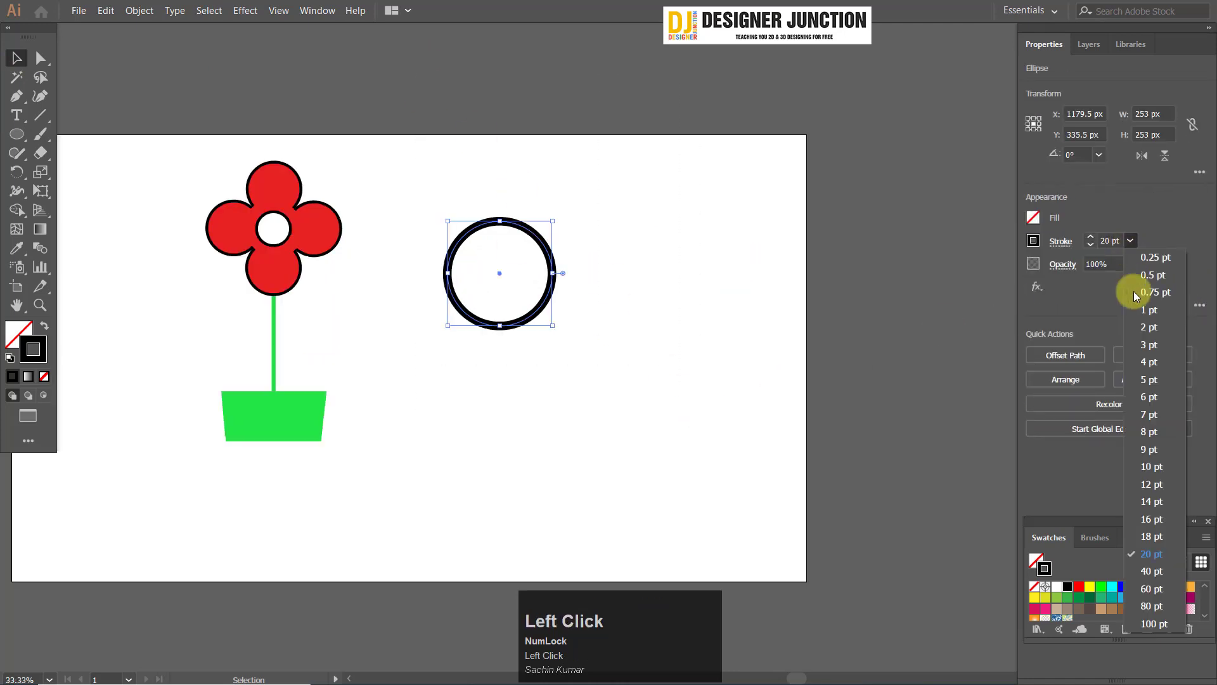
pyautogui.click(1163, 431)
pyautogui.click(406, 107)
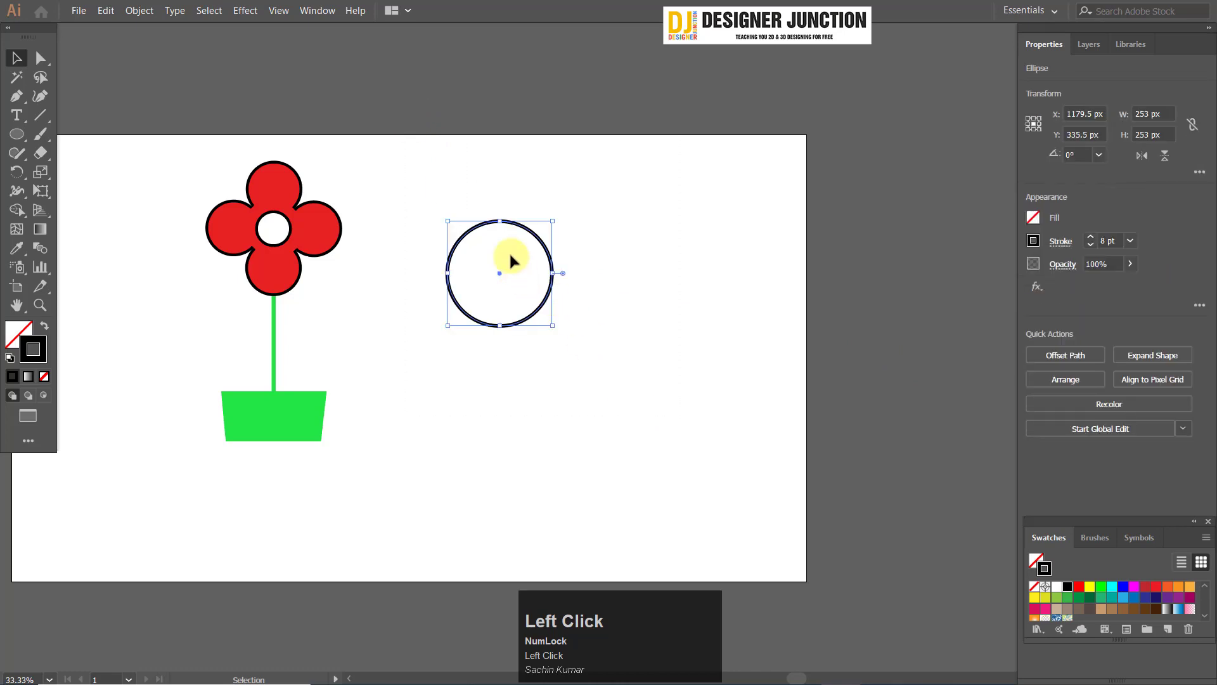
# - Duplicate the black circle straight down to Y 490.5 px so the copy overlaps the original, and deselect it
pyautogui.moveTo(516, 254); pyautogui.dragTo(575, 356)
pyautogui.moveTo(362, 45); pyautogui.dragTo(514, 251)
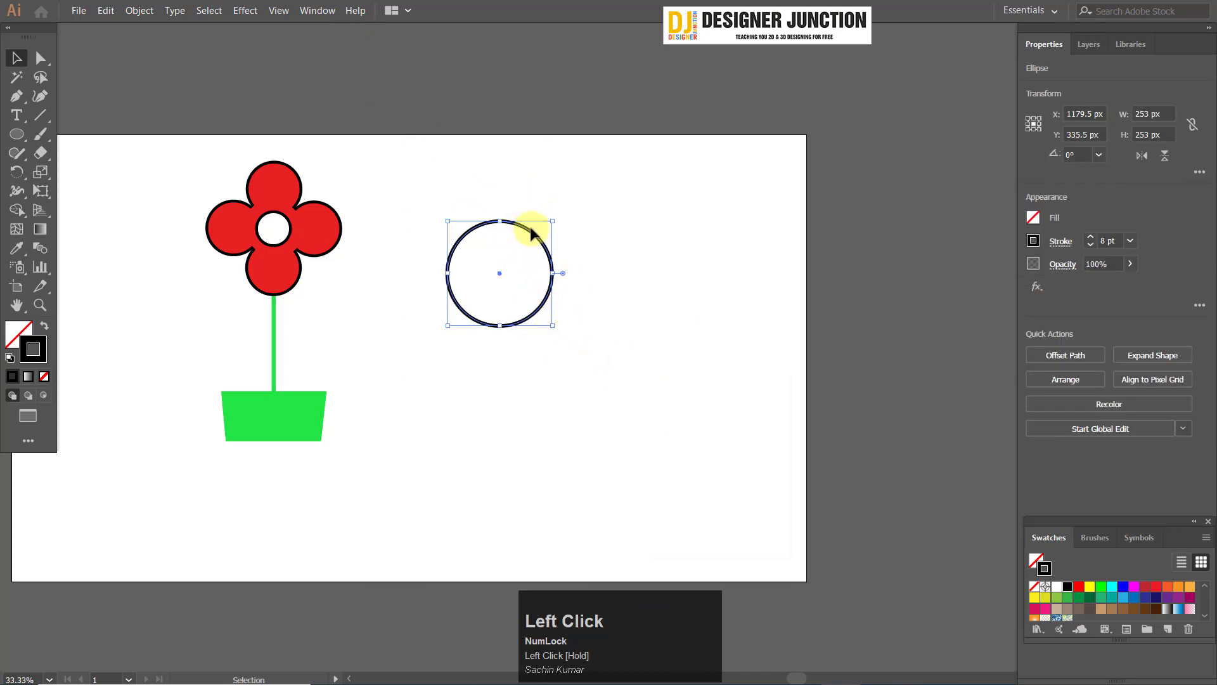
pyautogui.moveTo(595, 302); pyautogui.dragTo(511, 344)
pyautogui.hotkey('ctrl', 'z')
pyautogui.click(552, 298)
pyautogui.click(801, 340)
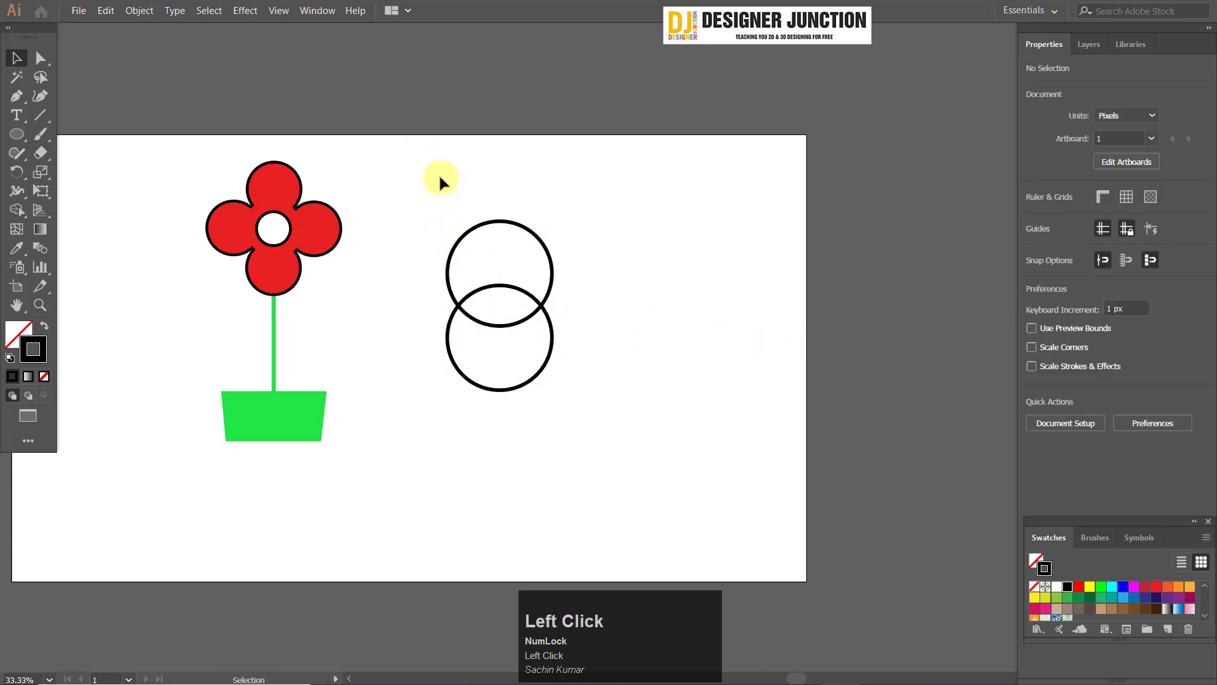
# - Remove the upper and lower crescents of the overlapping circles with Shape Builder, keeping only the central lens, and deselect it
pyautogui.moveTo(646, 432); pyautogui.dragTo(647, 431)
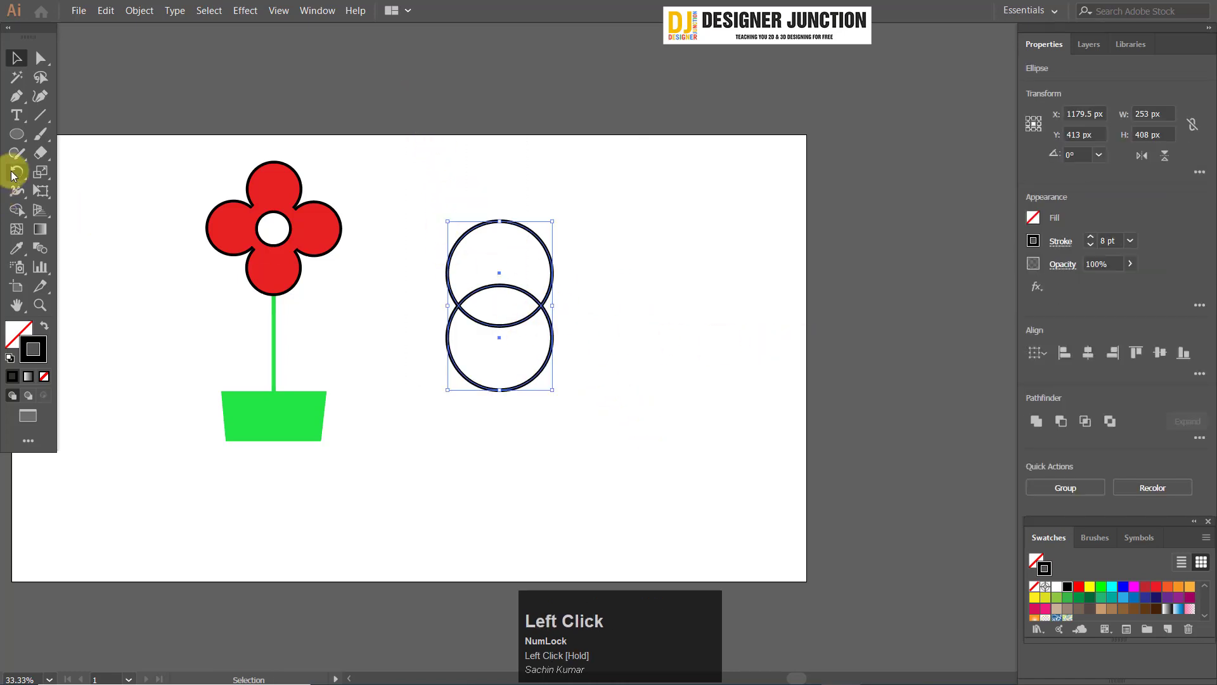
pyautogui.click(16, 210)
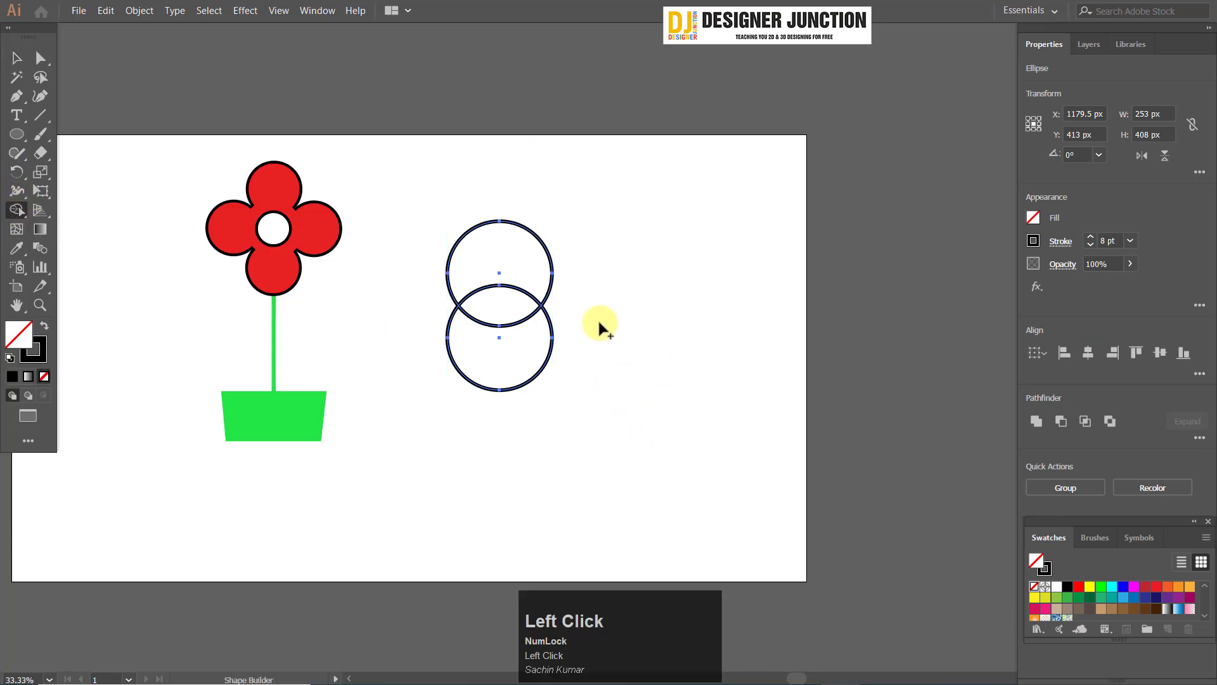
pyautogui.keyDown('alt'); pyautogui.click(516, 269); pyautogui.keyUp('alt')
pyautogui.keyDown('alt'); pyautogui.click(516, 369); pyautogui.keyUp('alt')
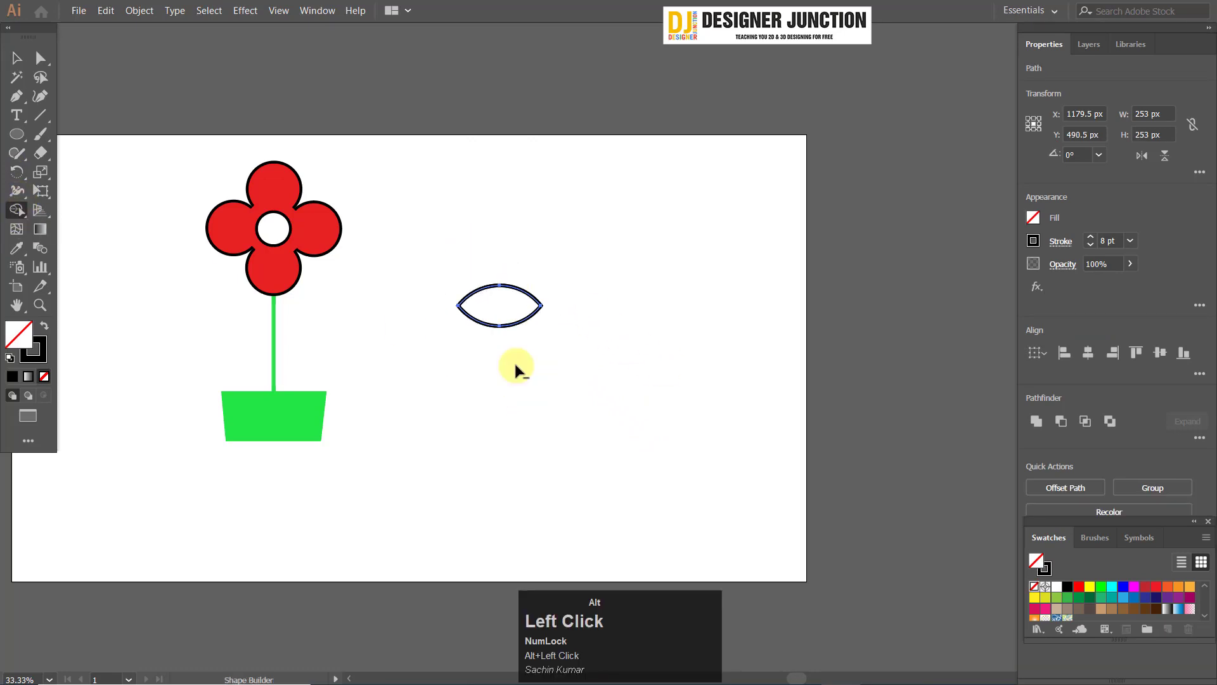
pyautogui.click(17, 59)
pyautogui.click(465, 208)
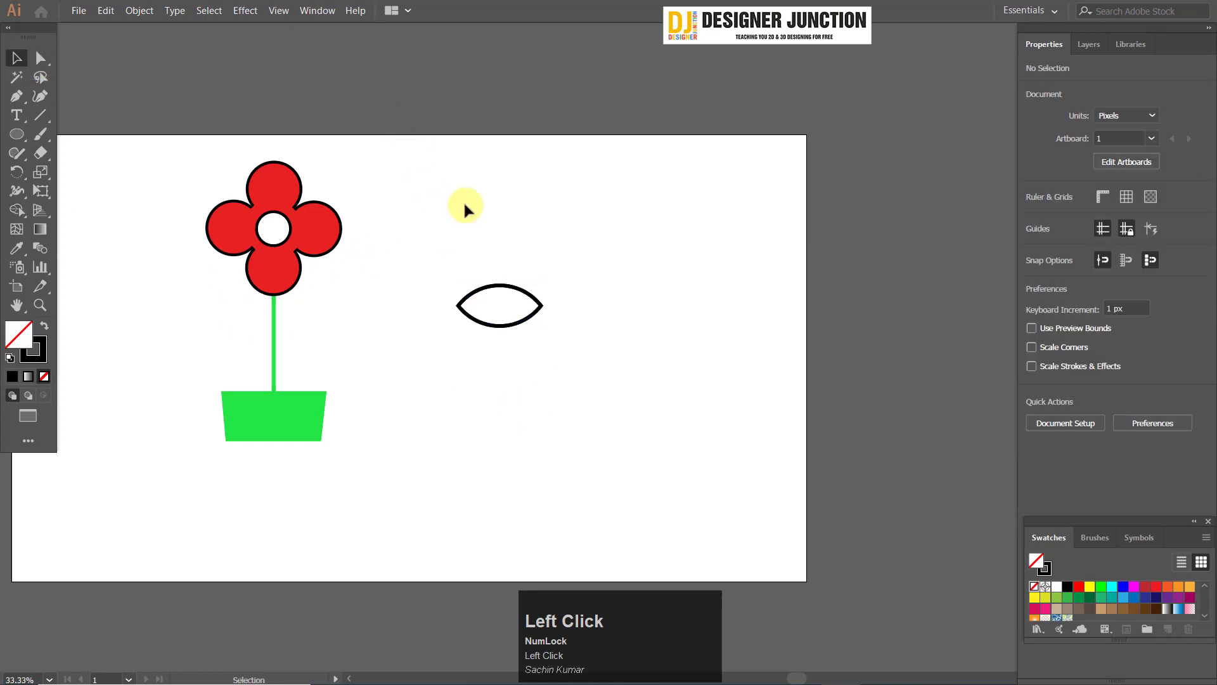
# - Duplicate the lens twice to the right, the first copy touching its tip and the second overlapping the first copy at X 1425.505 px
pyautogui.click(525, 289)
pyautogui.scroll(4, 530, 290)
pyautogui.scroll(-4, 525, 307)
pyautogui.scroll(1, 527, 298)
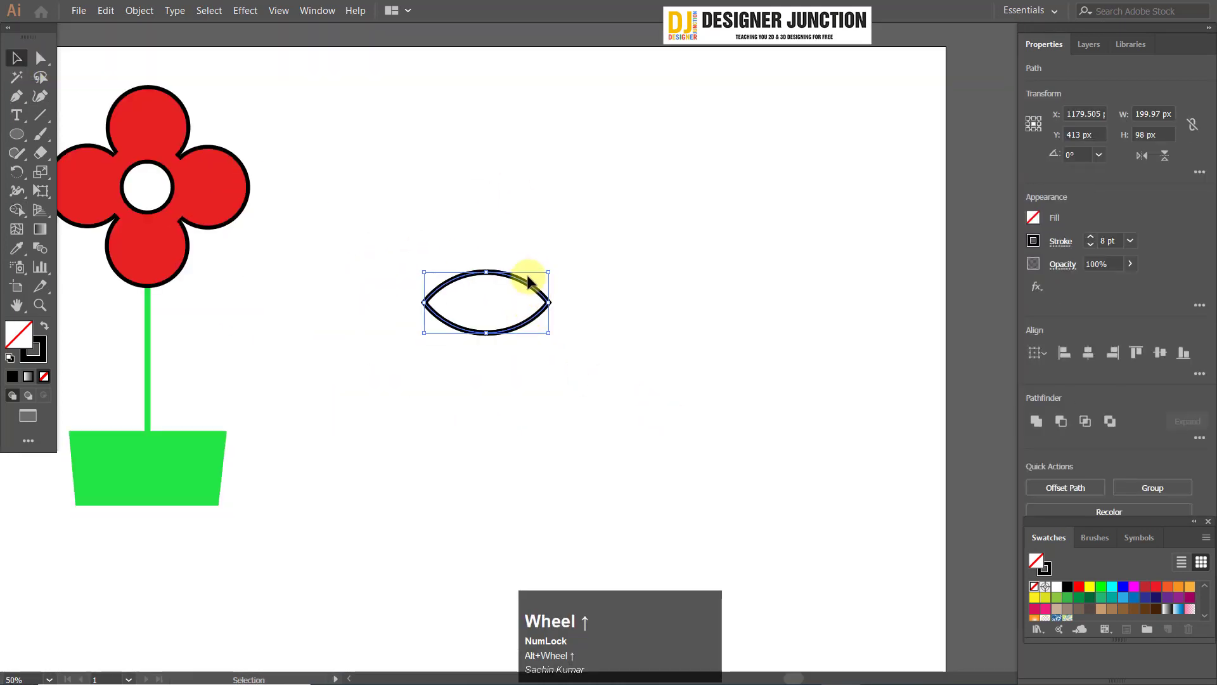
pyautogui.moveTo(531, 298)
pyautogui.mouseDown()
pyautogui.moveTo(687, 304)
pyautogui.moveTo(658, 280)
pyautogui.moveTo(640, 285)
pyautogui.moveTo(742, 291)
pyautogui.moveTo(674, 282)
pyautogui.mouseUp()
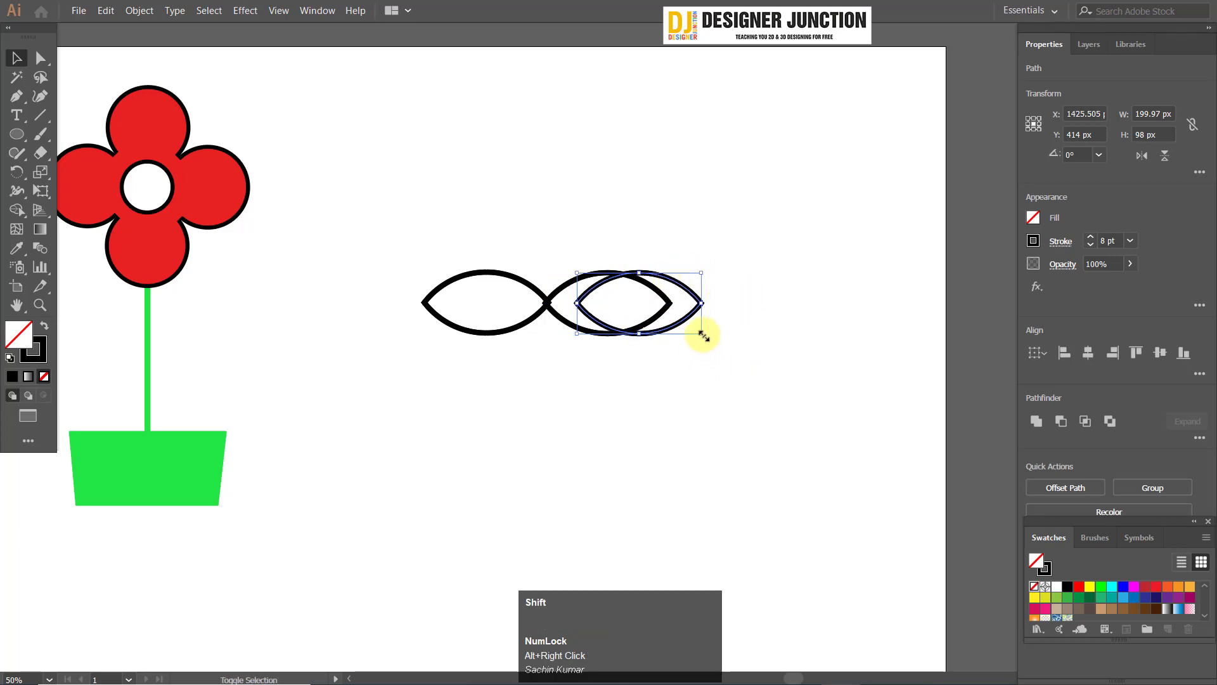
# - Enlarge the rightmost lens proportionally about its centre to 252.99 by 123.984 px, shift it slightly right and deselect it
pyautogui.moveTo(704, 335); pyautogui.dragTo(715, 381)
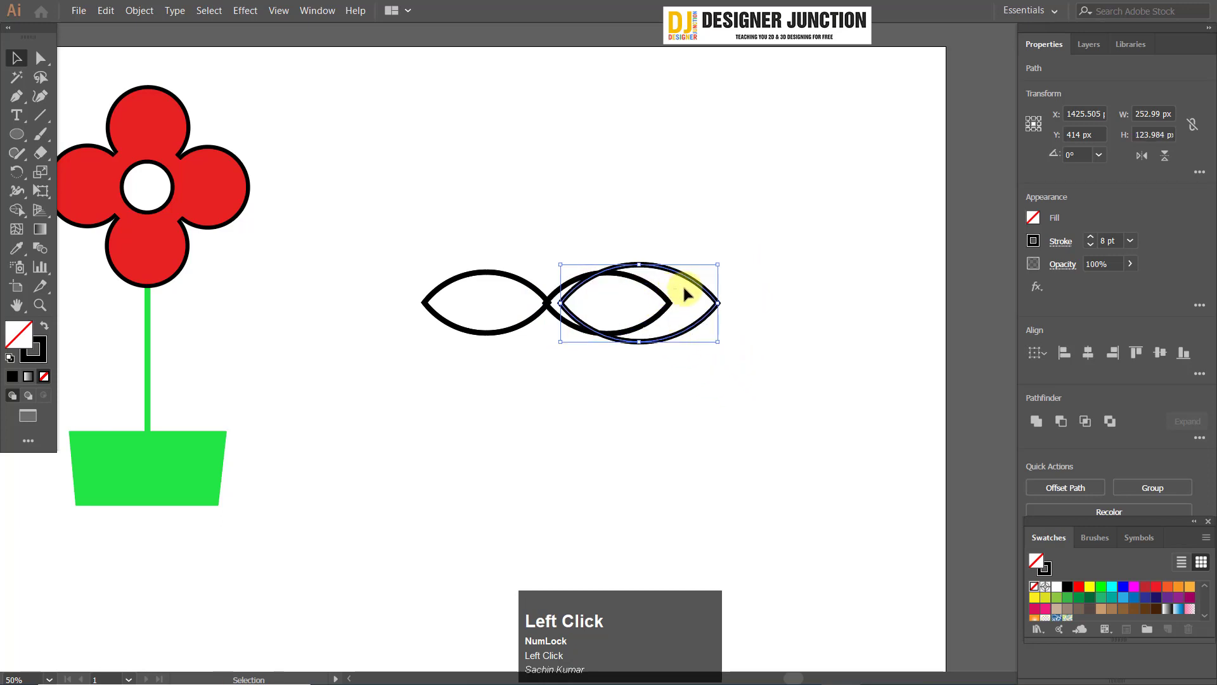
pyautogui.moveTo(684, 289)
pyautogui.mouseDown()
pyautogui.moveTo(702, 329)
pyautogui.moveTo(701, 293)
pyautogui.mouseUp()
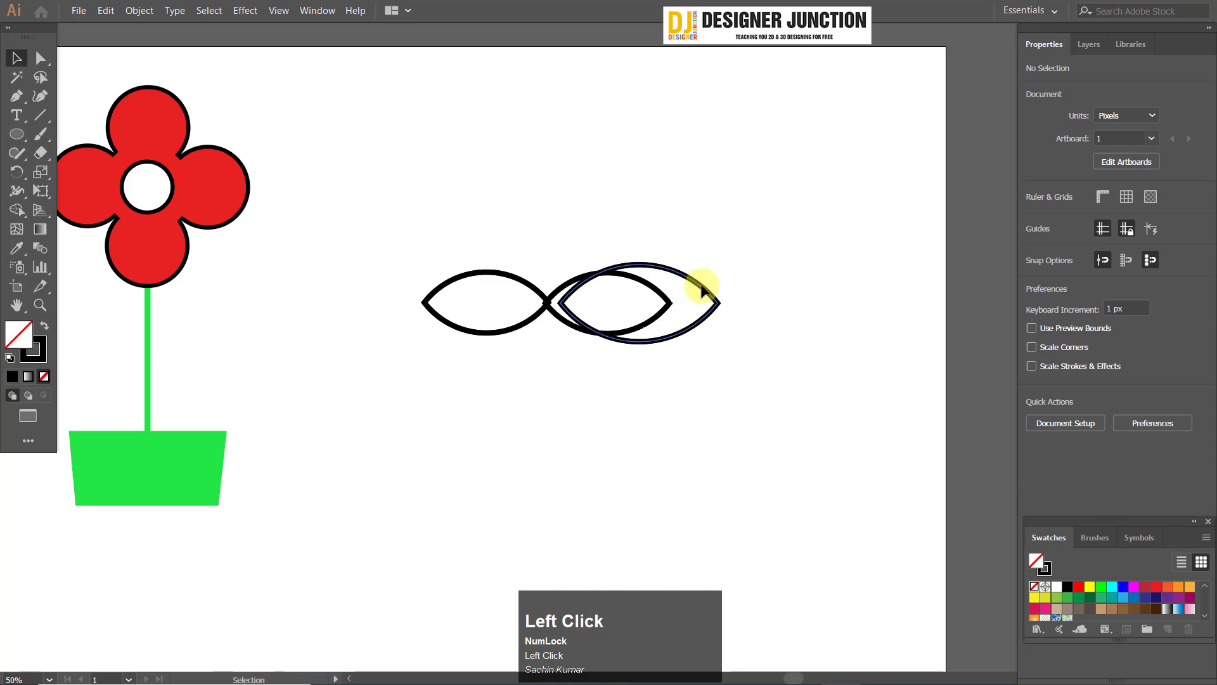
pyautogui.click(700, 288)
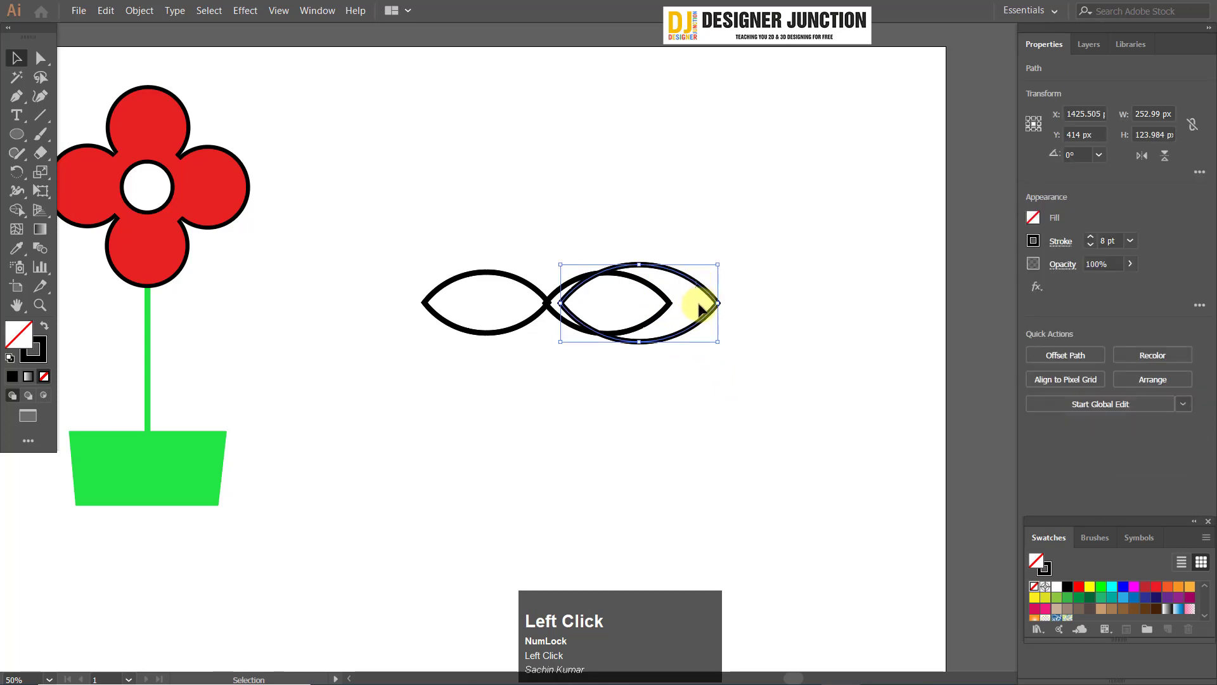
pyautogui.moveTo(705, 326); pyautogui.dragTo(713, 283)
pyautogui.click(781, 398)
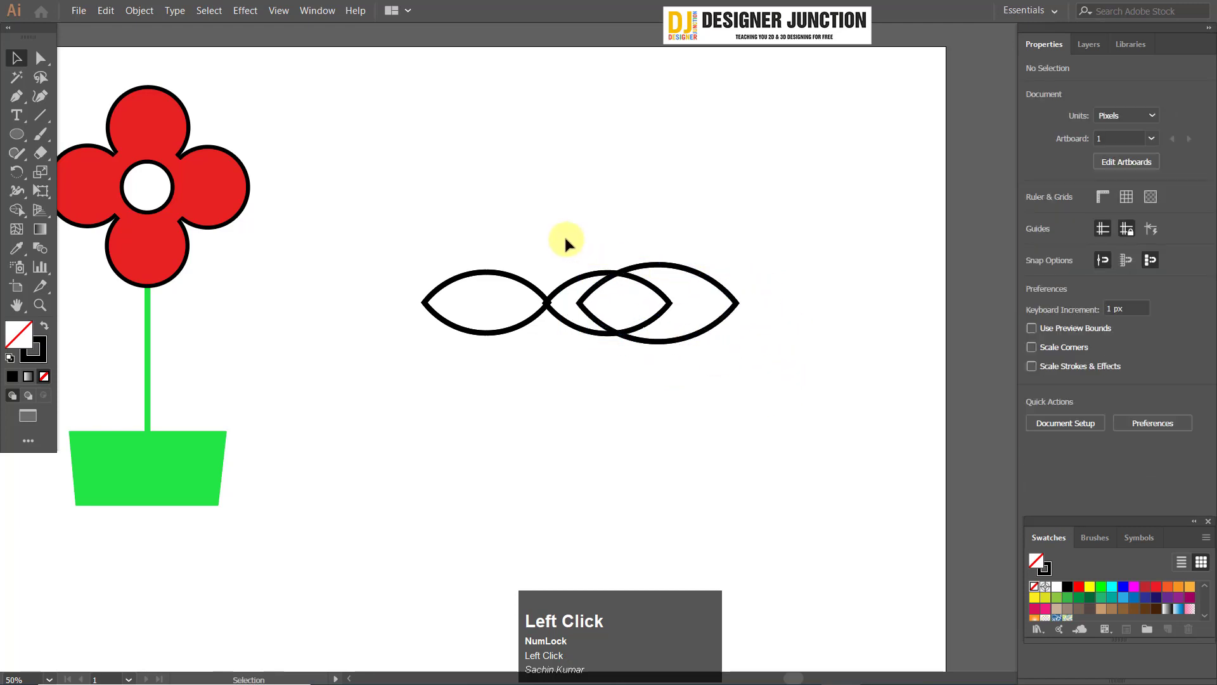
# - Try to form a crescent fish tail by removing the large lens's outer region and the overlap with Shape Builder
pyautogui.moveTo(575, 222); pyautogui.dragTo(828, 420)
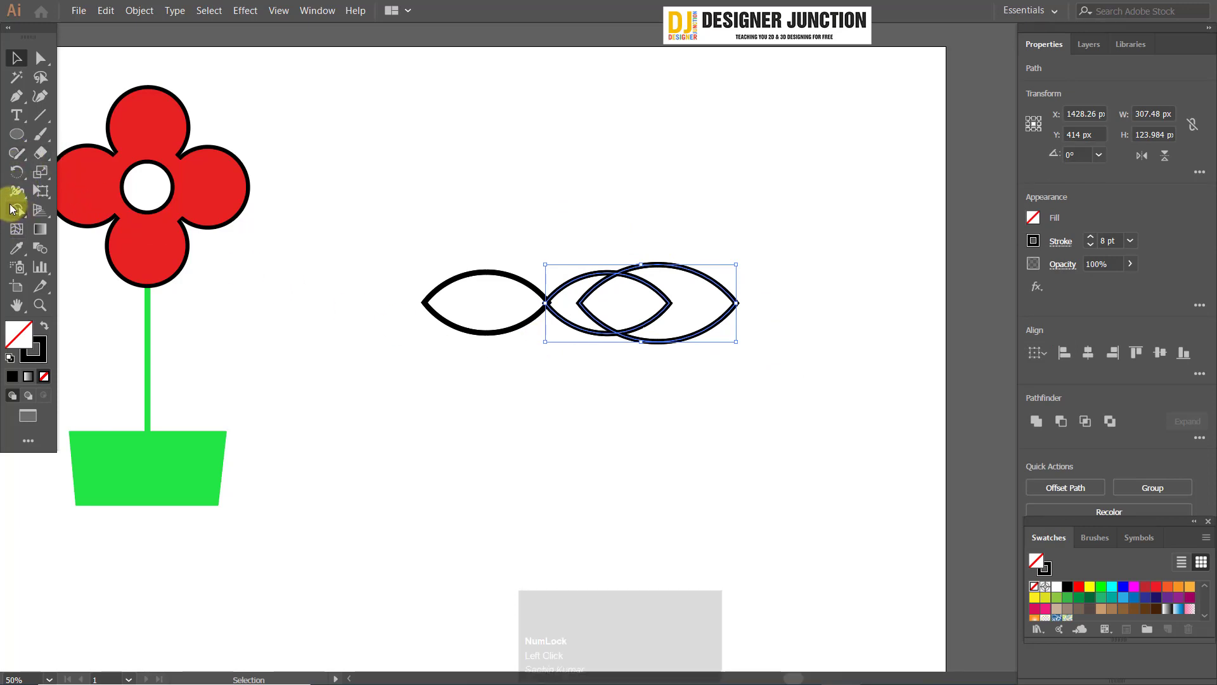
pyautogui.click(17, 209)
pyautogui.click(696, 327)
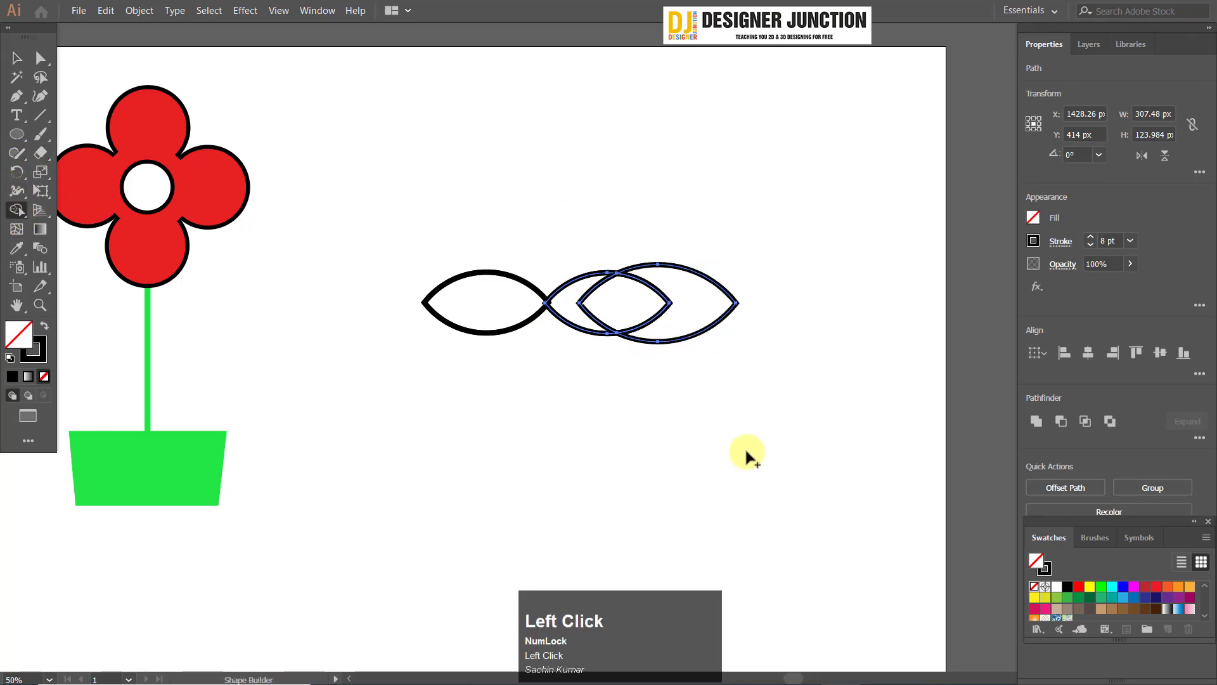
pyautogui.keyDown('alt'); pyautogui.click(688, 313); pyautogui.keyUp('alt')
pyautogui.keyDown('alt'); pyautogui.click(654, 320); pyautogui.keyUp('alt')
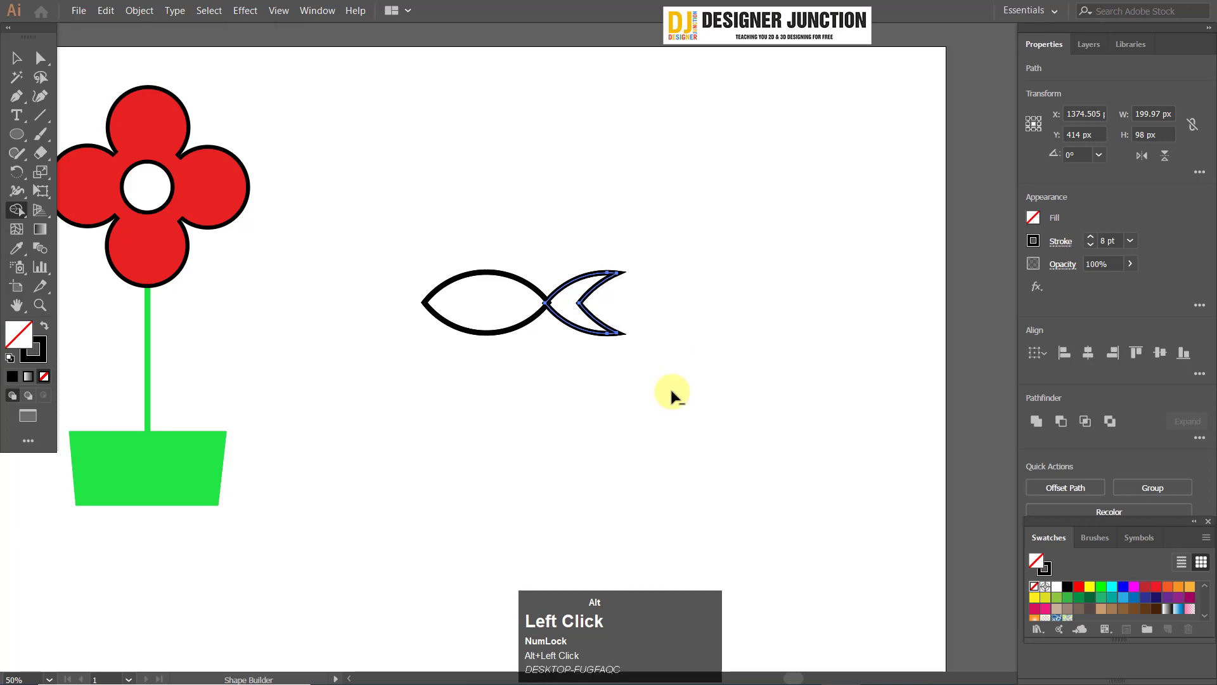
pyautogui.scroll(3, 644, 342)
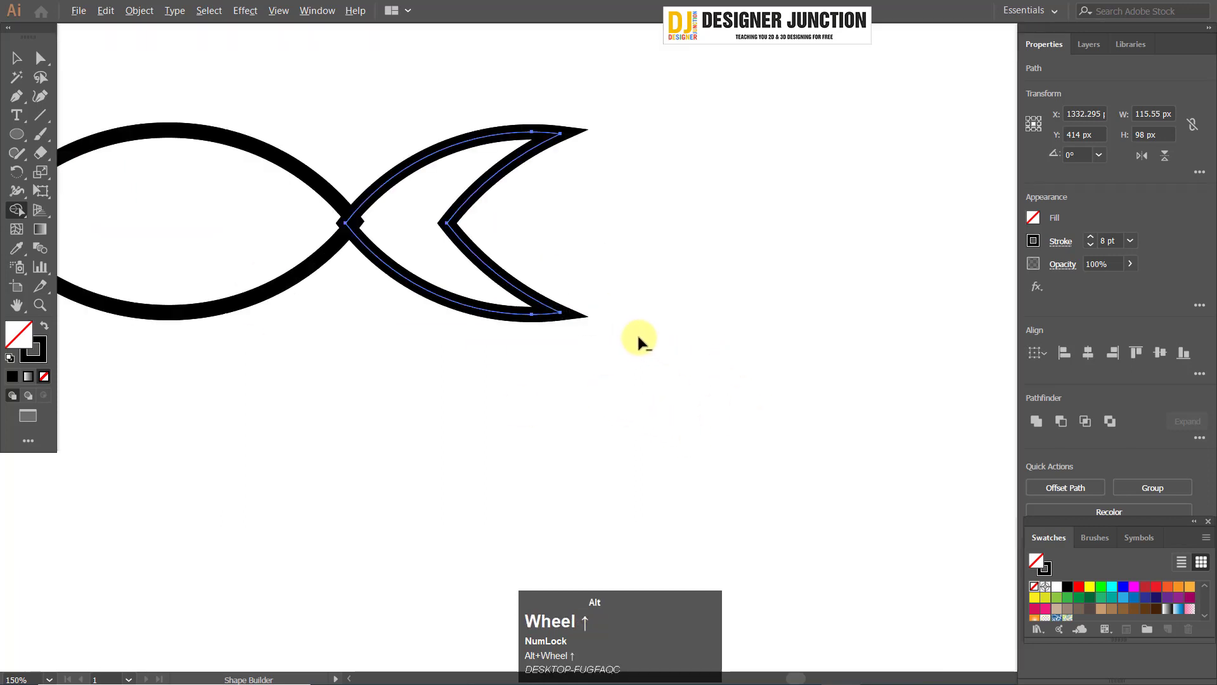
pyautogui.scroll(-3, 641, 340)
pyautogui.click(17, 57)
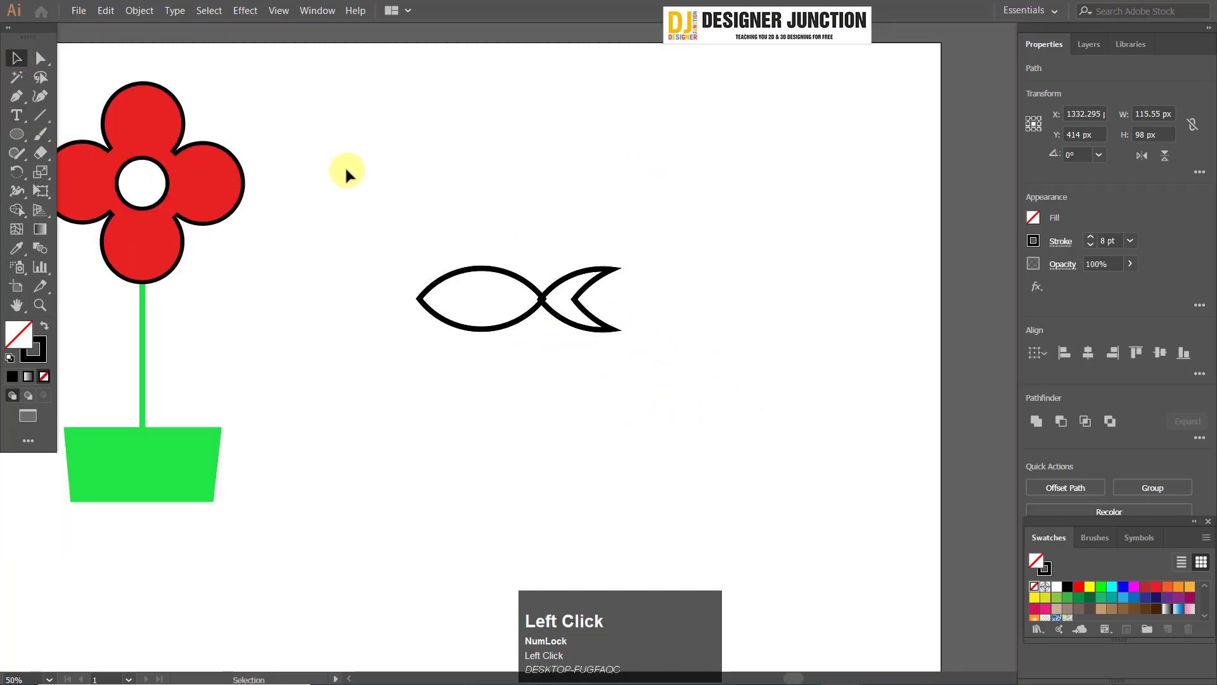
# - Try to shift the crescent tail right to X 1336.295 px so its tip meets the body's tip
pyautogui.moveTo(347, 170); pyautogui.dragTo(750, 392)
pyautogui.click(539, 353)
pyautogui.scroll(4, 544, 295)
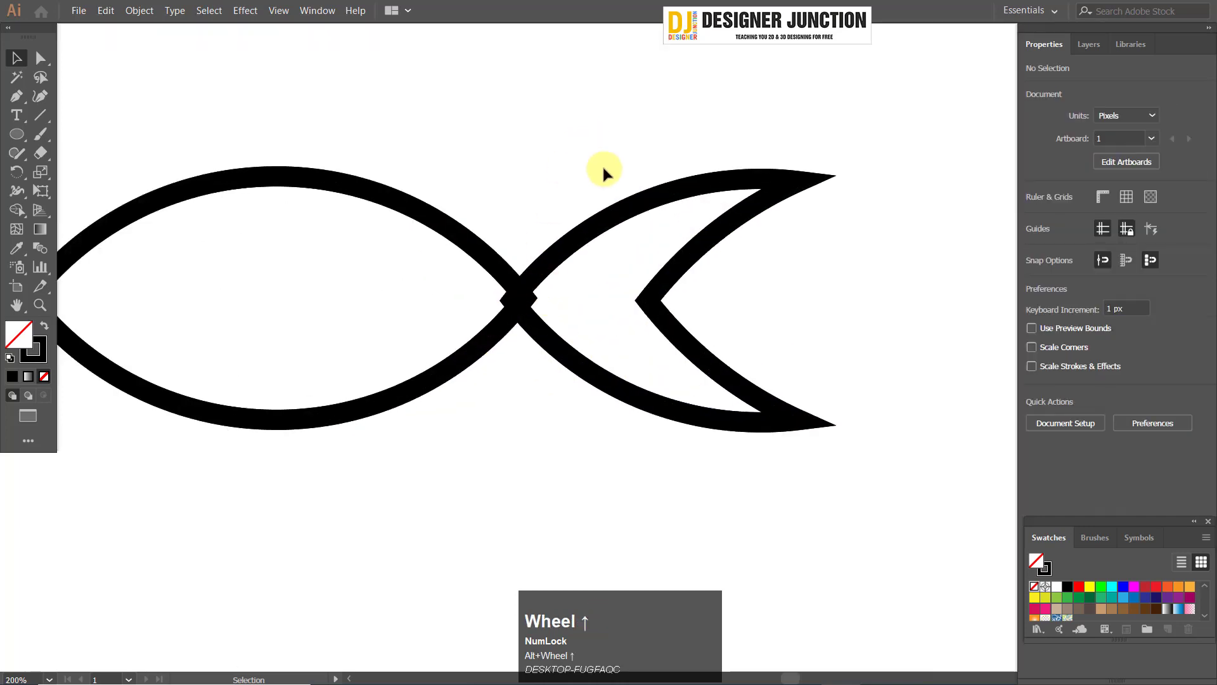
pyautogui.click(517, 273)
pyautogui.scroll(1, 517, 272)
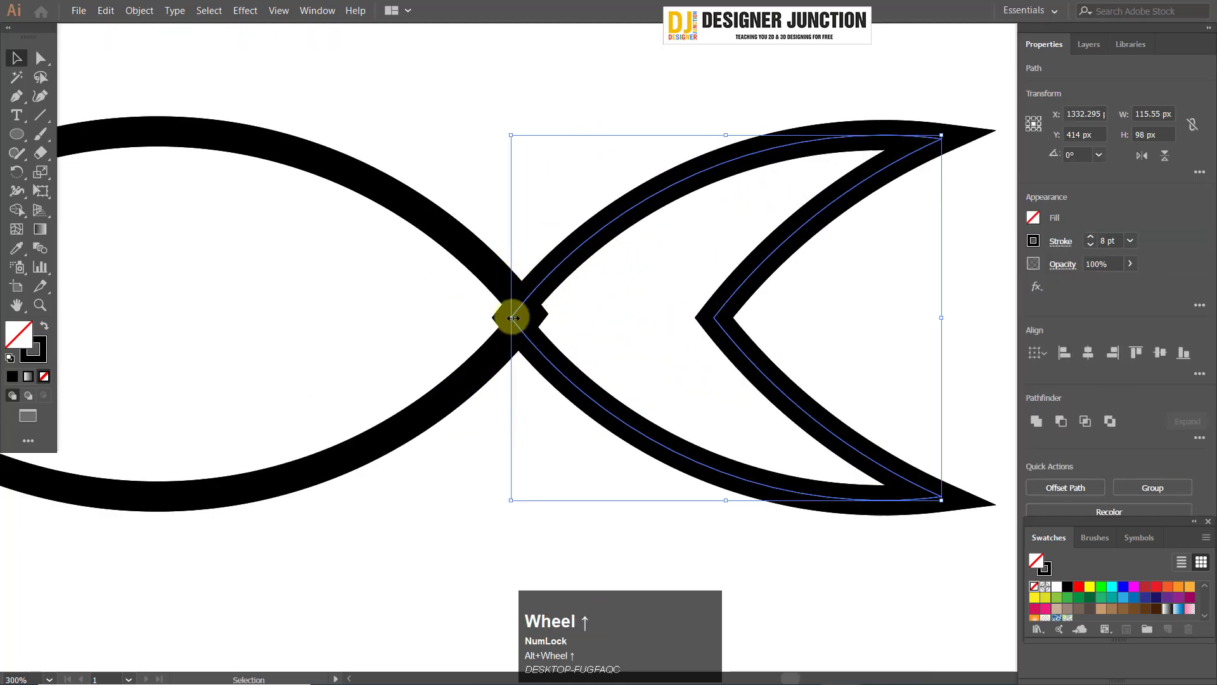
pyautogui.moveTo(544, 287)
pyautogui.mouseDown()
pyautogui.moveTo(565, 274)
pyautogui.moveTo(557, 283)
pyautogui.mouseUp()
pyautogui.scroll(2, 517, 354)
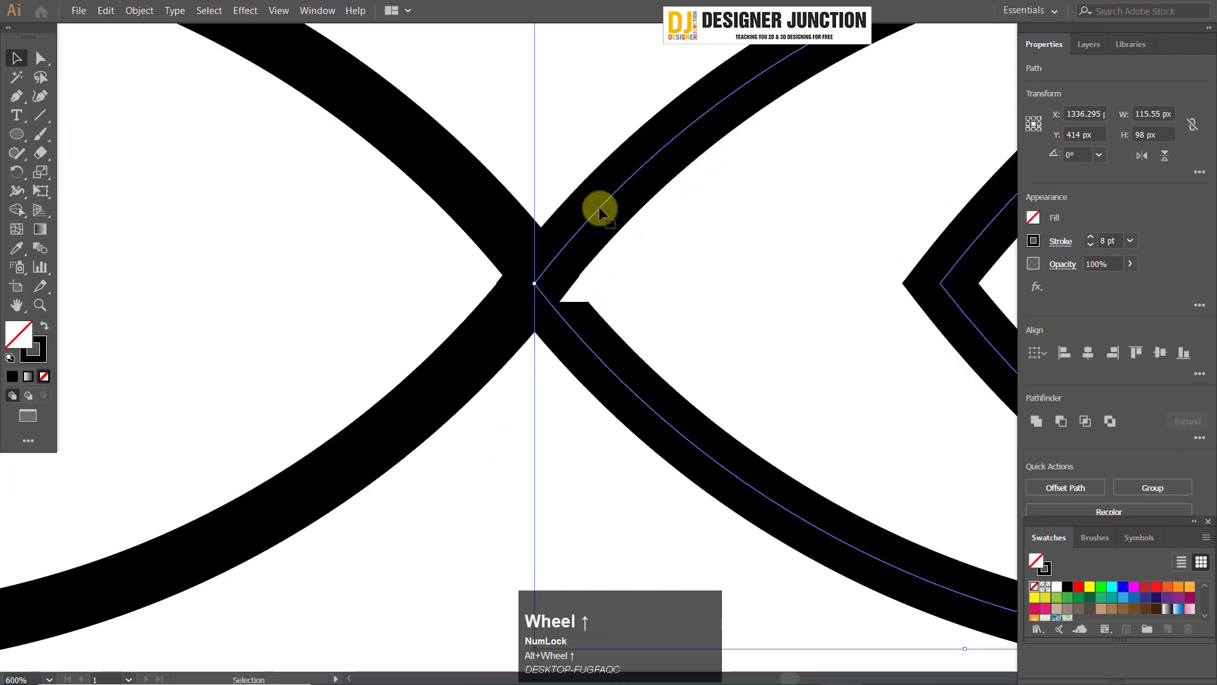
# - Try to align the crescent tail's tip with the body by moving it freehand and nudging it sideways in 1 px increments
pyautogui.moveTo(600, 209); pyautogui.dragTo(658, 192)
pyautogui.moveTo(603, 257); pyautogui.dragTo(604, 250)
pyautogui.scroll(-3, 697, 258)
pyautogui.moveTo(698, 259); pyautogui.dragTo(662, 267)
pyautogui.press('Right')
pyautogui.press('Right')
pyautogui.press('Right')
pyautogui.press('Right')
pyautogui.press('Right')
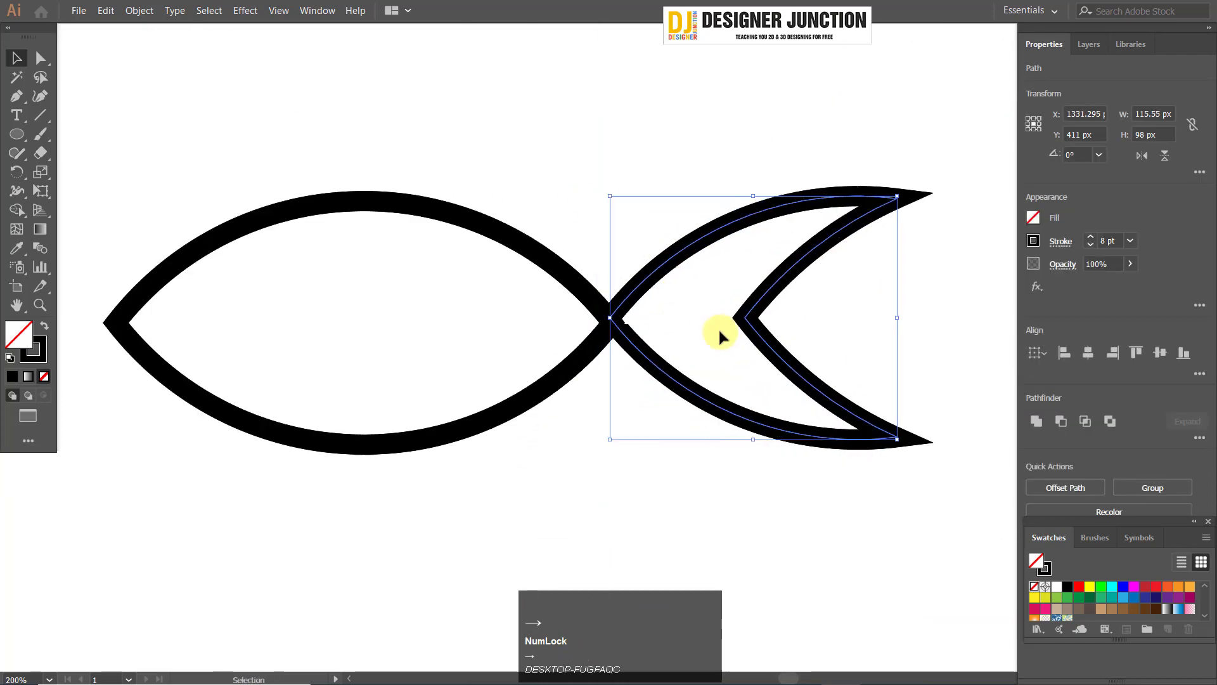
pyautogui.press('Right')
pyautogui.press('Left')
pyautogui.press('Left')
# - Try to move the crescent tail right to X 1357.295 px, clear of the fish body
pyautogui.click(622, 278)
pyautogui.scroll(7, 641, 316)
pyautogui.scroll(-5, 533, 368)
pyautogui.click(572, 257)
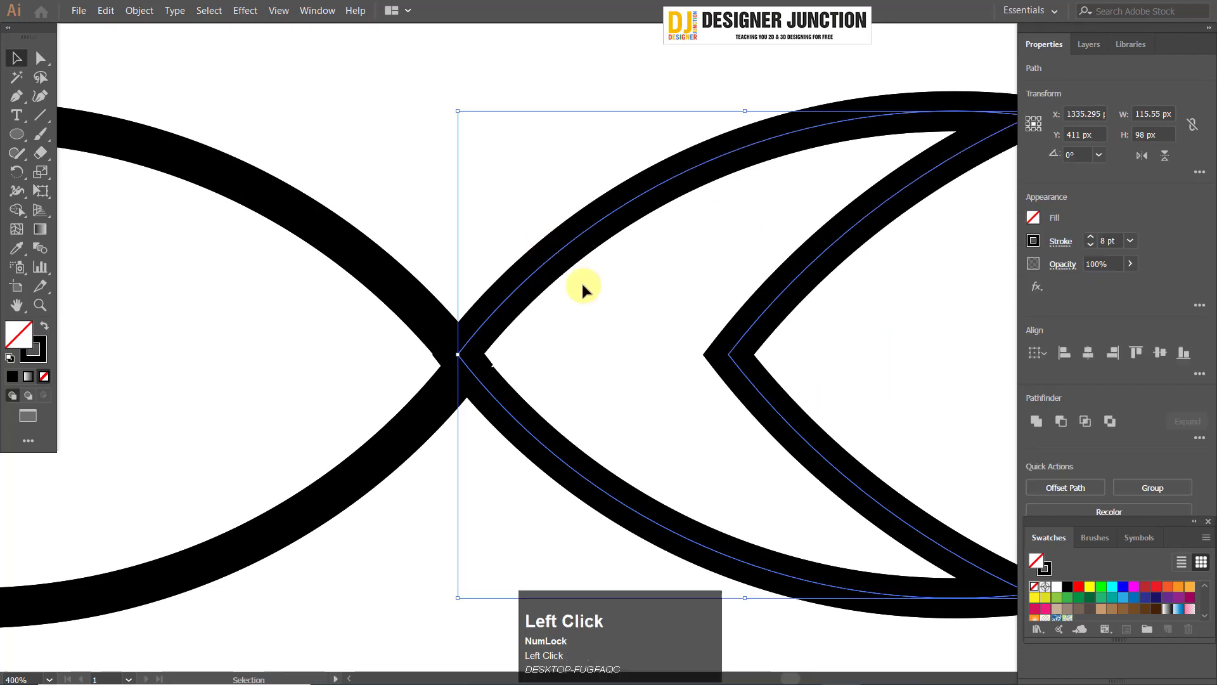
pyautogui.moveTo(568, 255); pyautogui.dragTo(676, 255)
pyautogui.scroll(-2, 586, 395)
pyautogui.rightClick(632, 507)
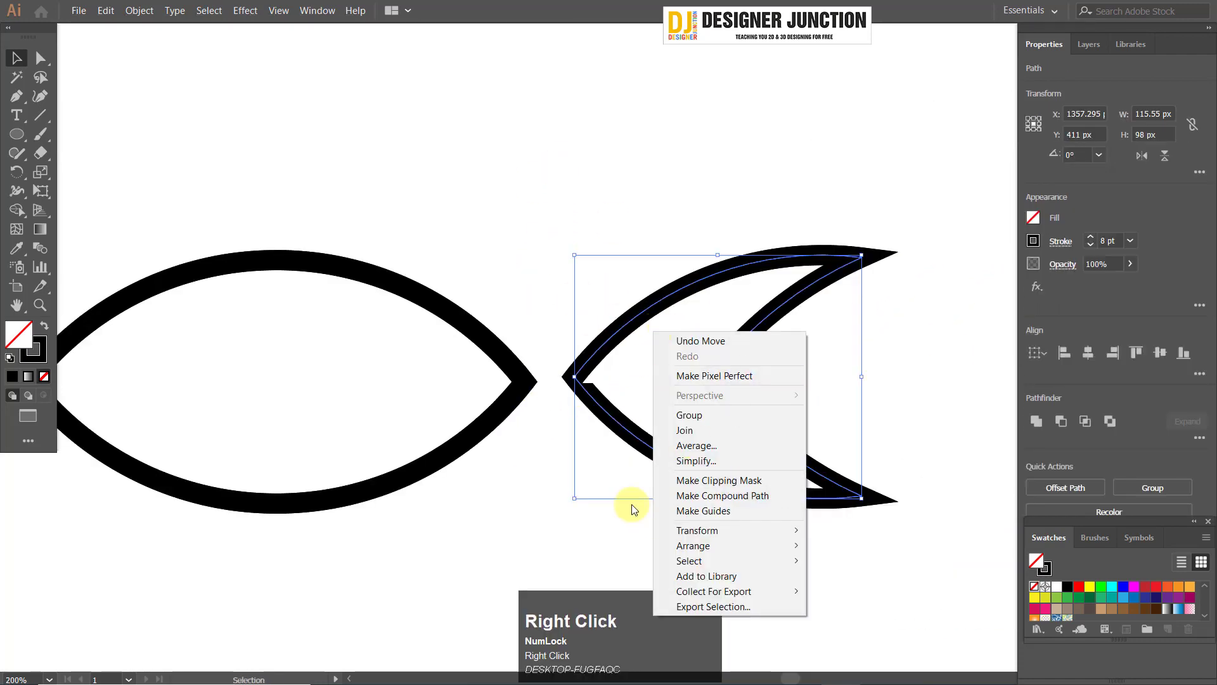
pyautogui.click(720, 429)
pyautogui.click(792, 374)
pyautogui.scroll(-2, 886, 411)
# - Undo the crescent tail's moves and the Shape Builder cuts on the two overlapping lenses
pyautogui.hotkey('ctrl', 'z')
pyautogui.hotkey('ctrl', 'z')
pyautogui.hotkey('ctrl', 'z')
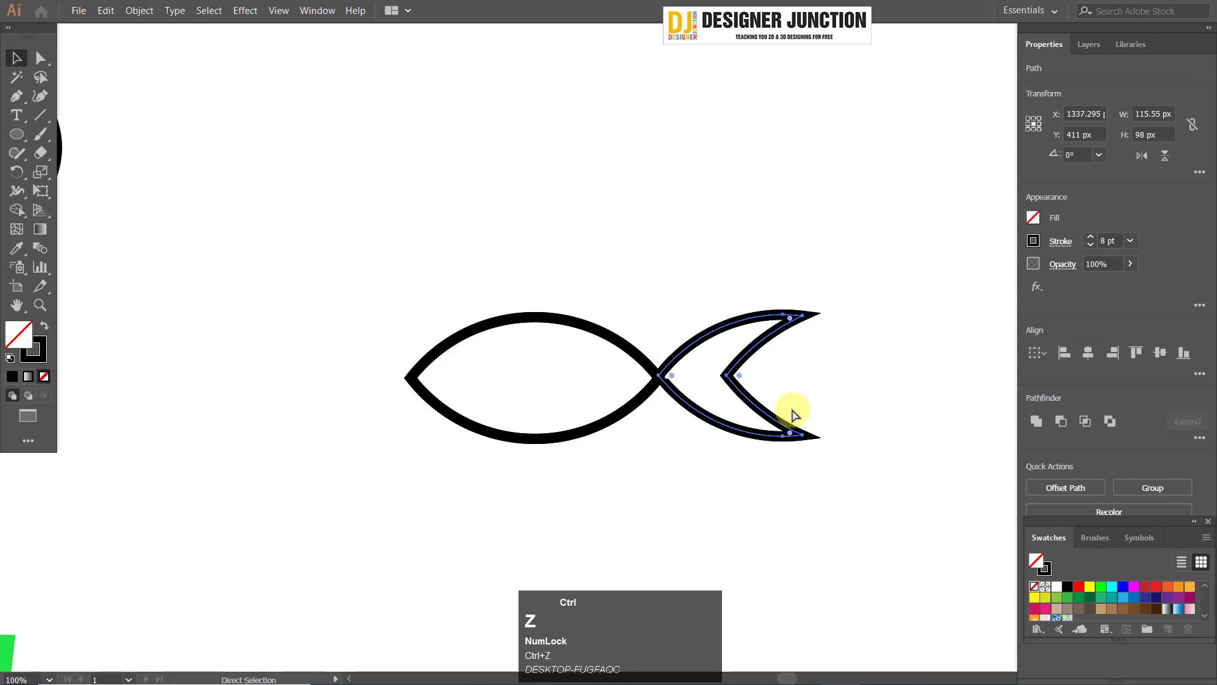
pyautogui.hotkey('ctrl', 'z')
pyautogui.hotkey('ctrl', 'z')
pyautogui.hotkey('ctrl', 'z')
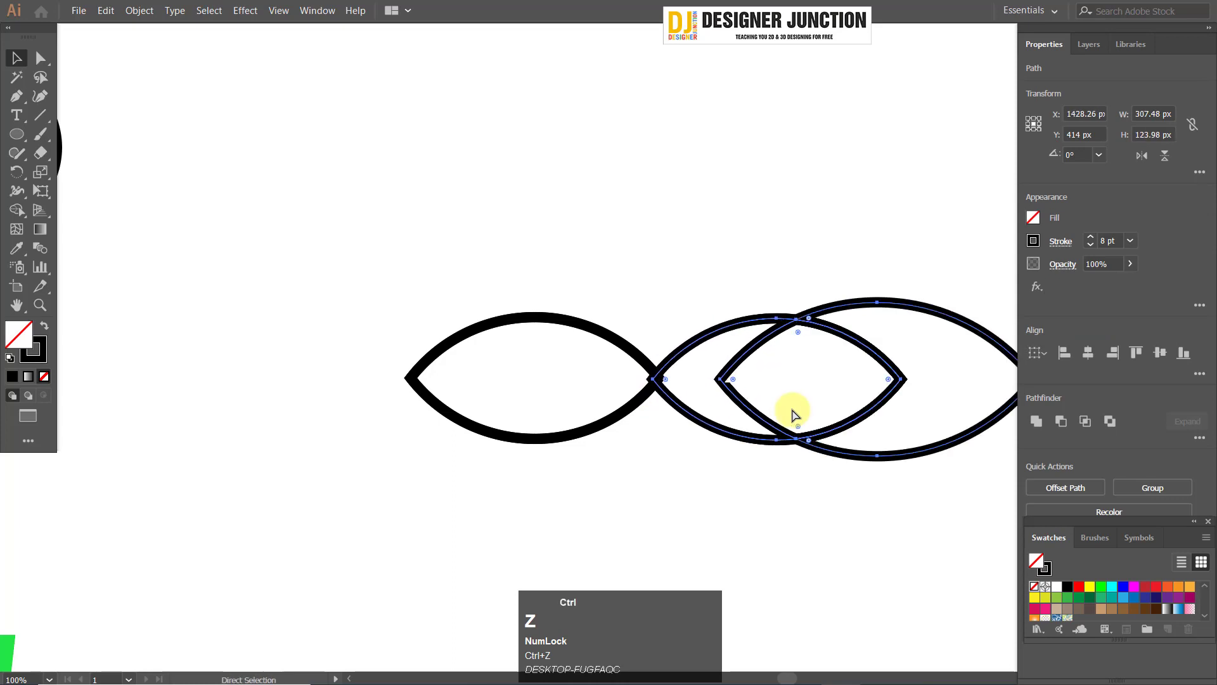
# - Duplicate the middle lens a short distance right, leaving a small gap from the body, and delete the lens it was copied from
pyautogui.moveTo(641, 318); pyautogui.dragTo(498, 260)
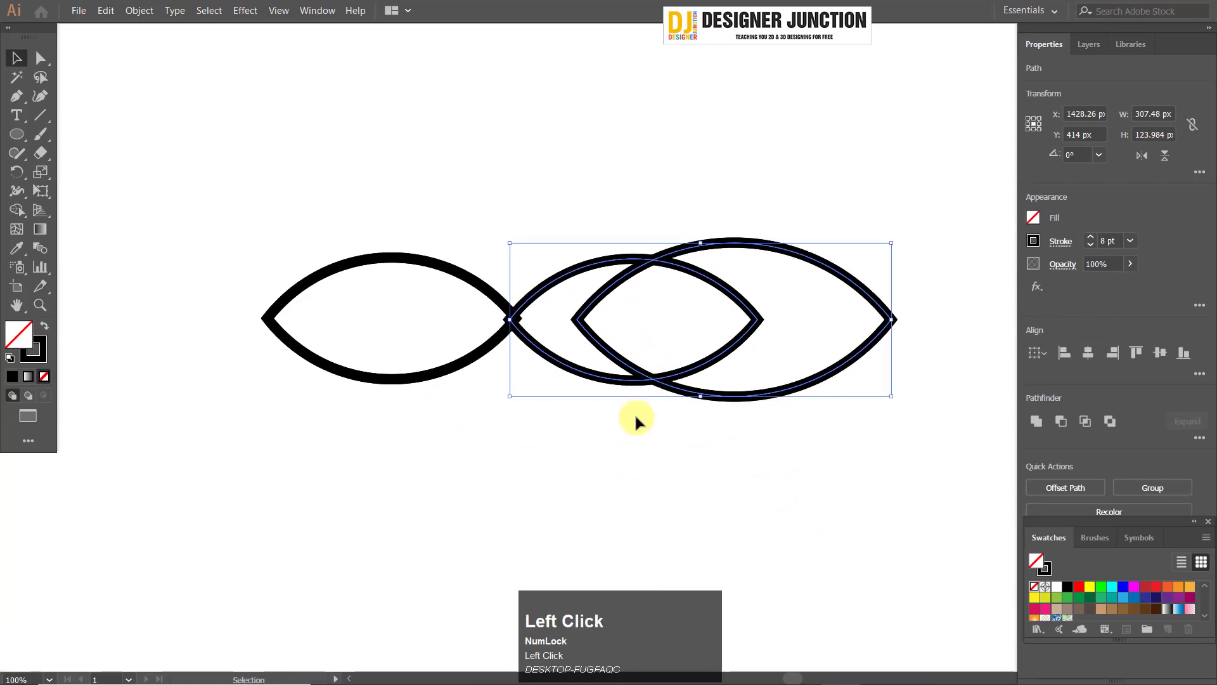
pyautogui.click(635, 414)
pyautogui.scroll(1, 550, 295)
pyautogui.click(549, 312)
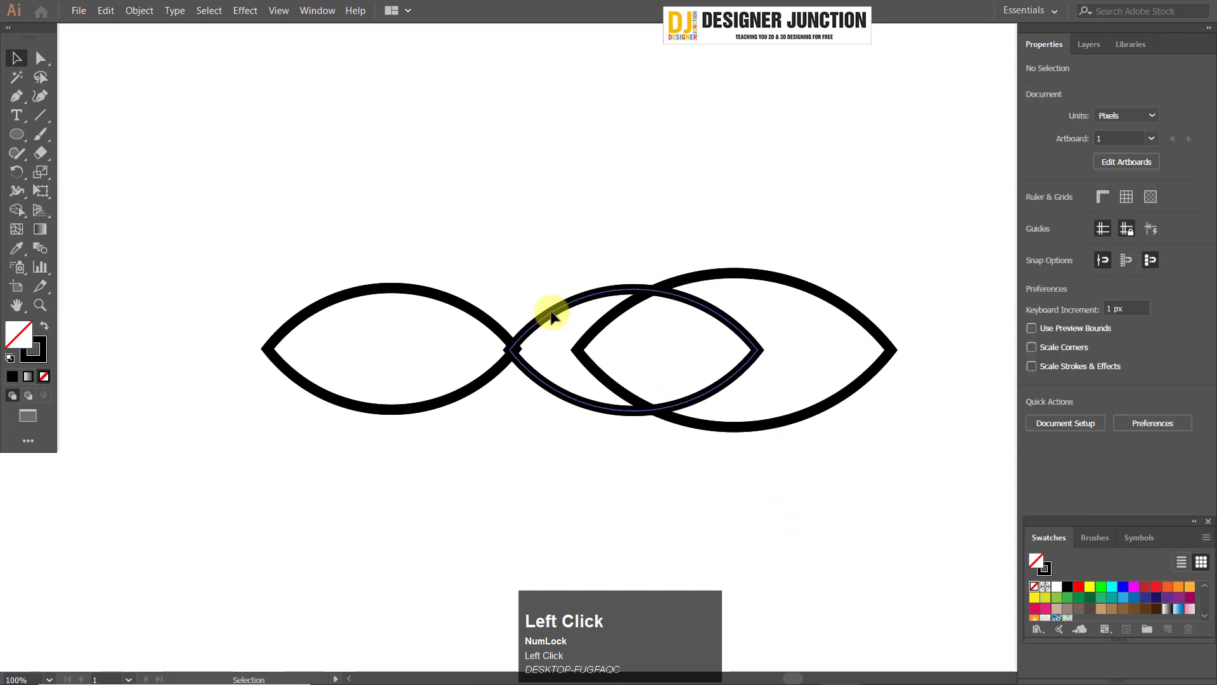
pyautogui.scroll(2, 549, 349)
pyautogui.click(591, 245)
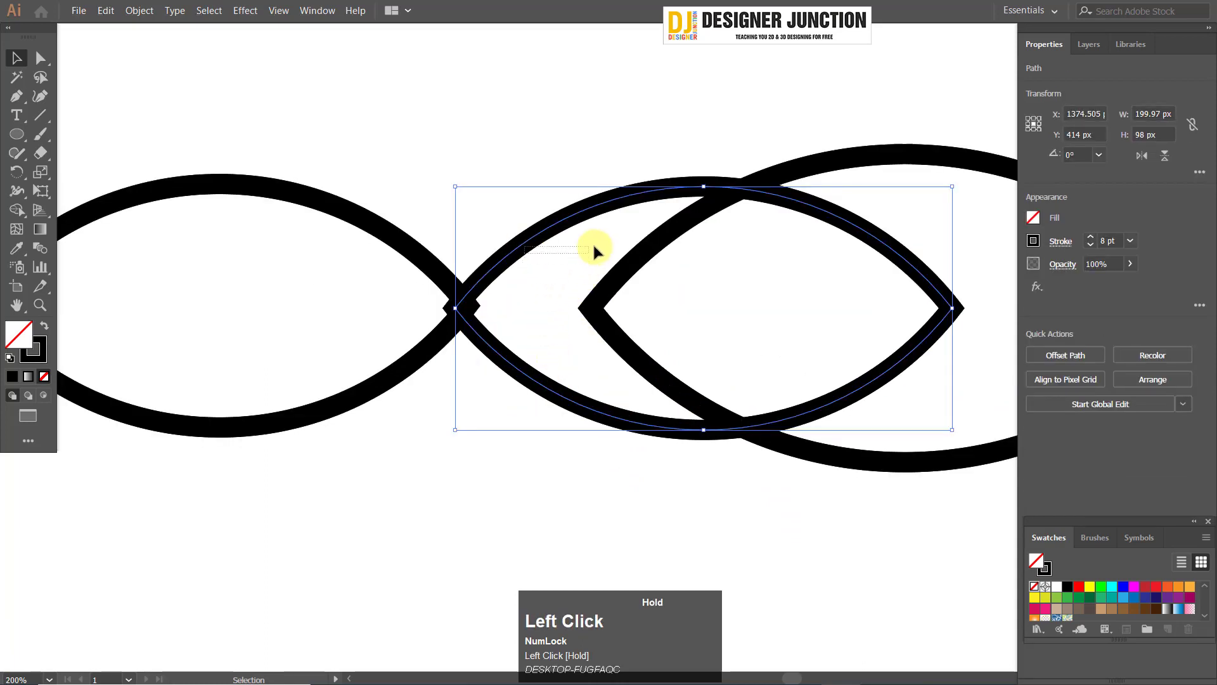
pyautogui.click(542, 240)
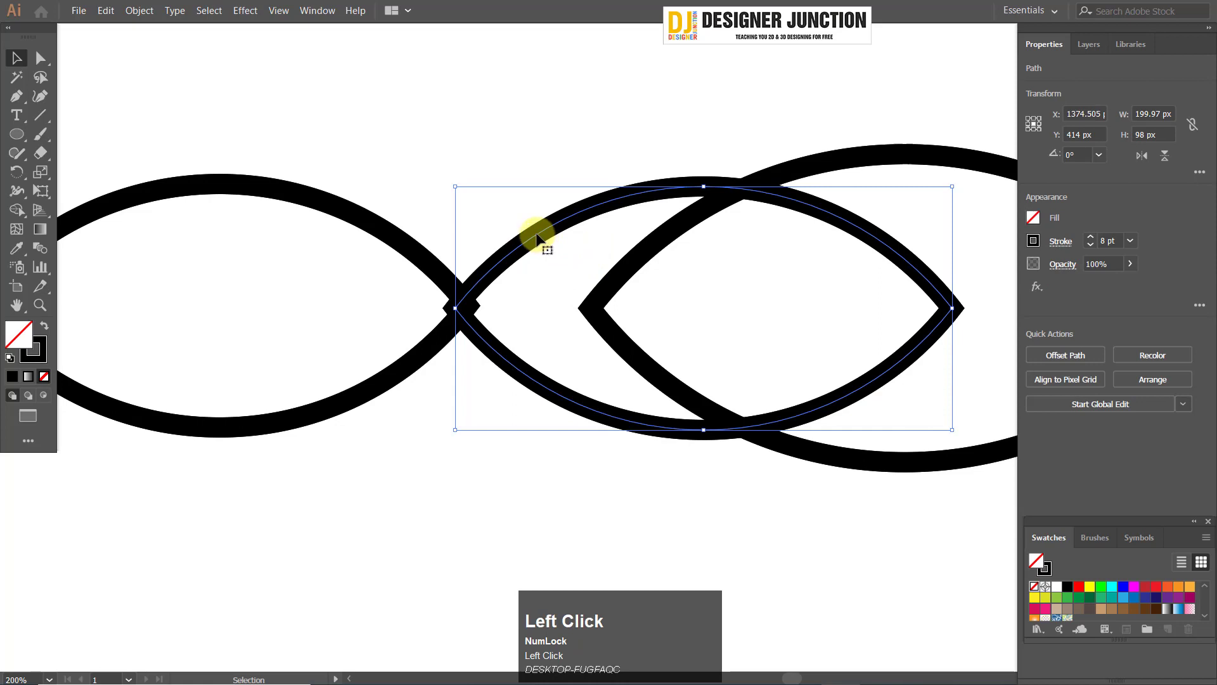
pyautogui.moveTo(537, 239); pyautogui.dragTo(593, 234)
pyautogui.click(489, 444)
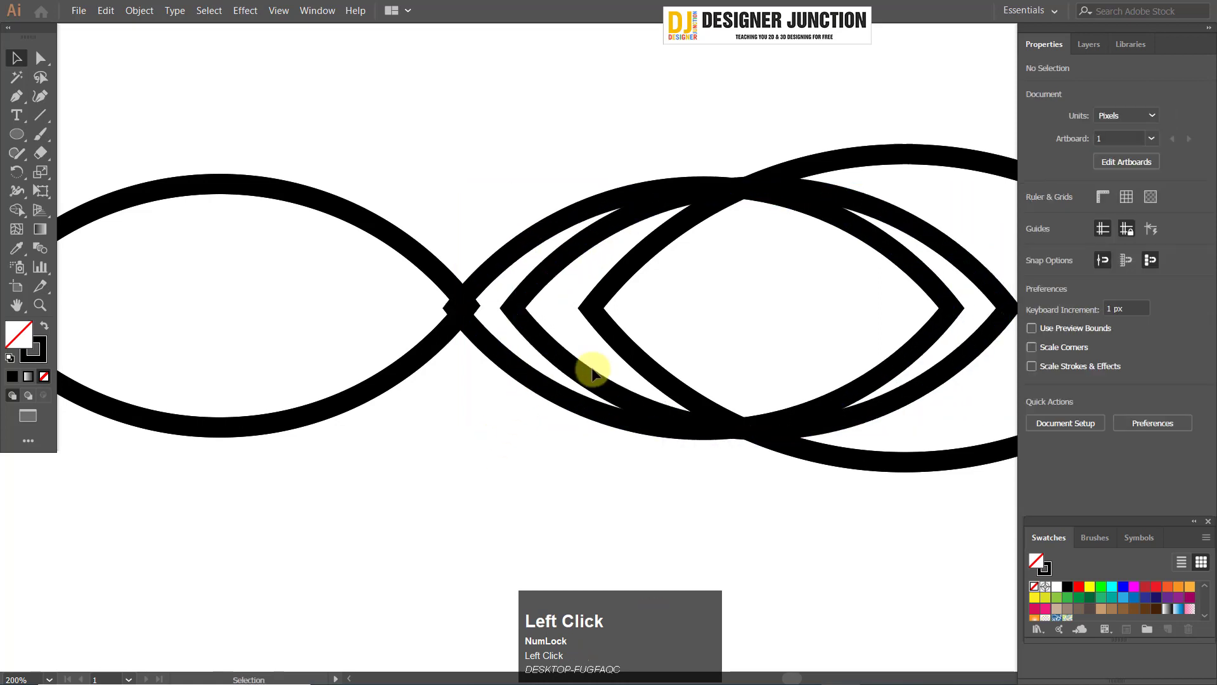
pyautogui.click(527, 242)
pyautogui.press('Delete')
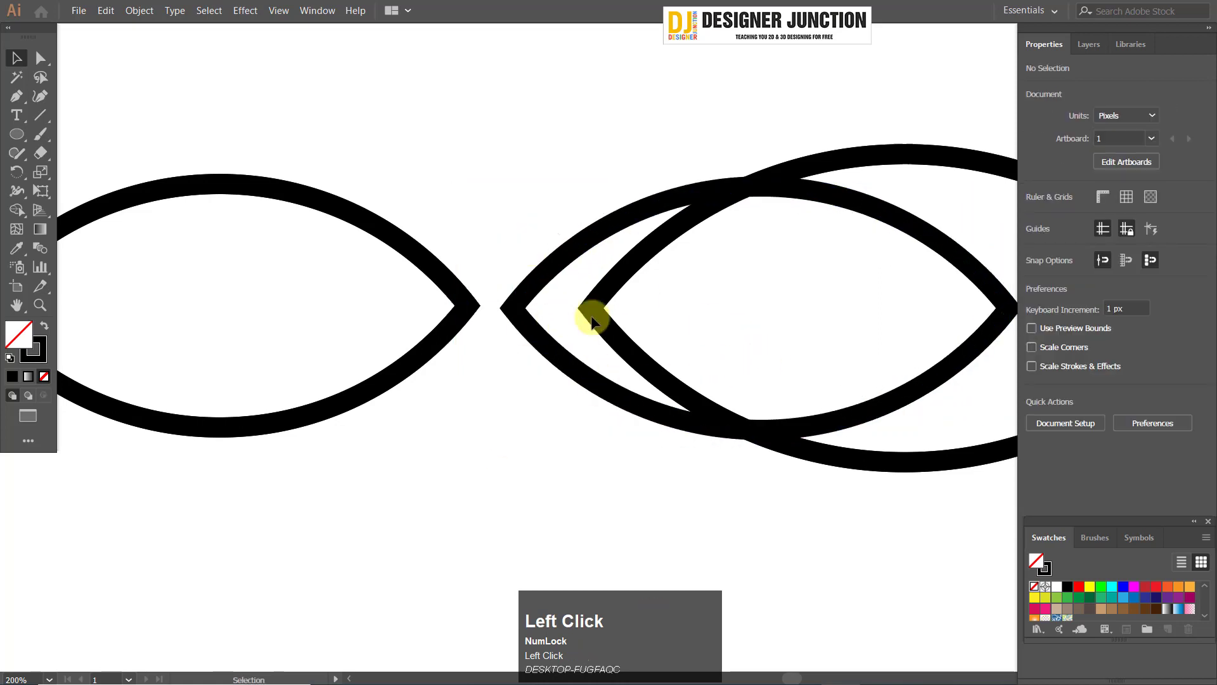
# - Move the large right lens horizontally to X 1466.505 px, widening the crescent at the tail lens's left side
pyautogui.scroll(-1, 739, 294)
pyautogui.moveTo(739, 293); pyautogui.dragTo(478, 275)
pyautogui.click(789, 341)
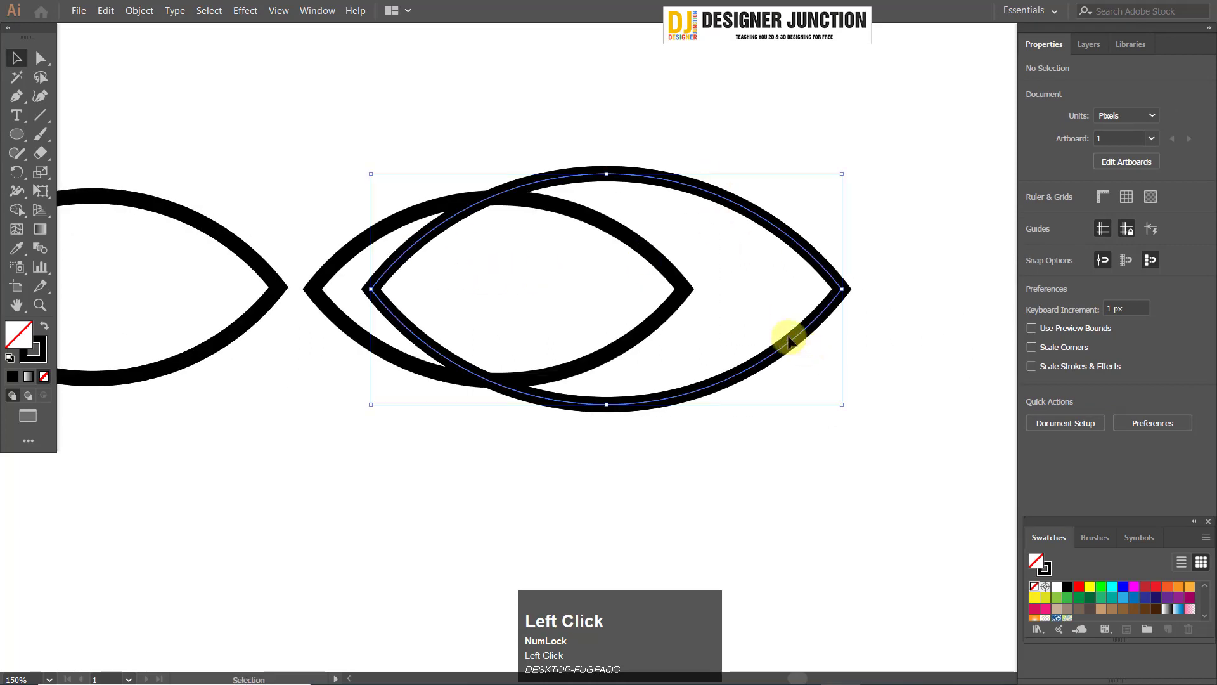
pyautogui.moveTo(738, 209)
pyautogui.mouseDown()
pyautogui.moveTo(788, 230)
pyautogui.moveTo(780, 203)
pyautogui.moveTo(759, 201)
pyautogui.mouseUp()
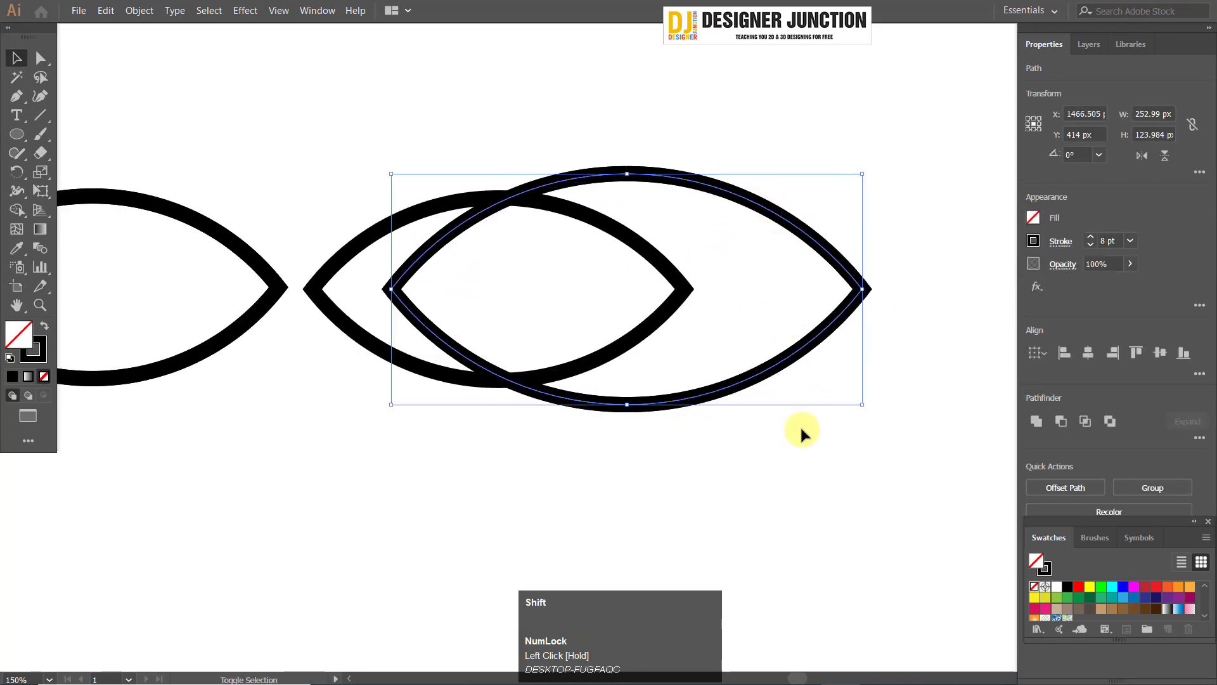
# - Cut the right lens's outer region and the lens overlap away with Shape Builder, leaving the crescent tail
pyautogui.click(503, 149)
pyautogui.moveTo(733, 490); pyautogui.dragTo(734, 492)
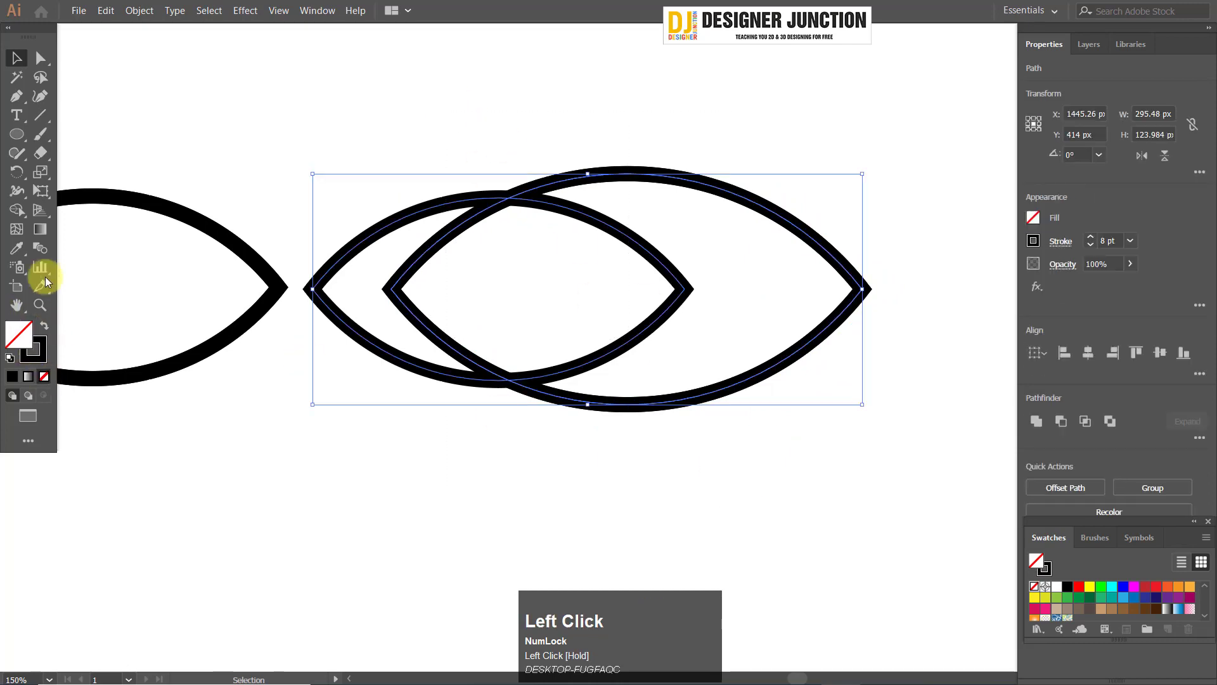
pyautogui.click(25, 212)
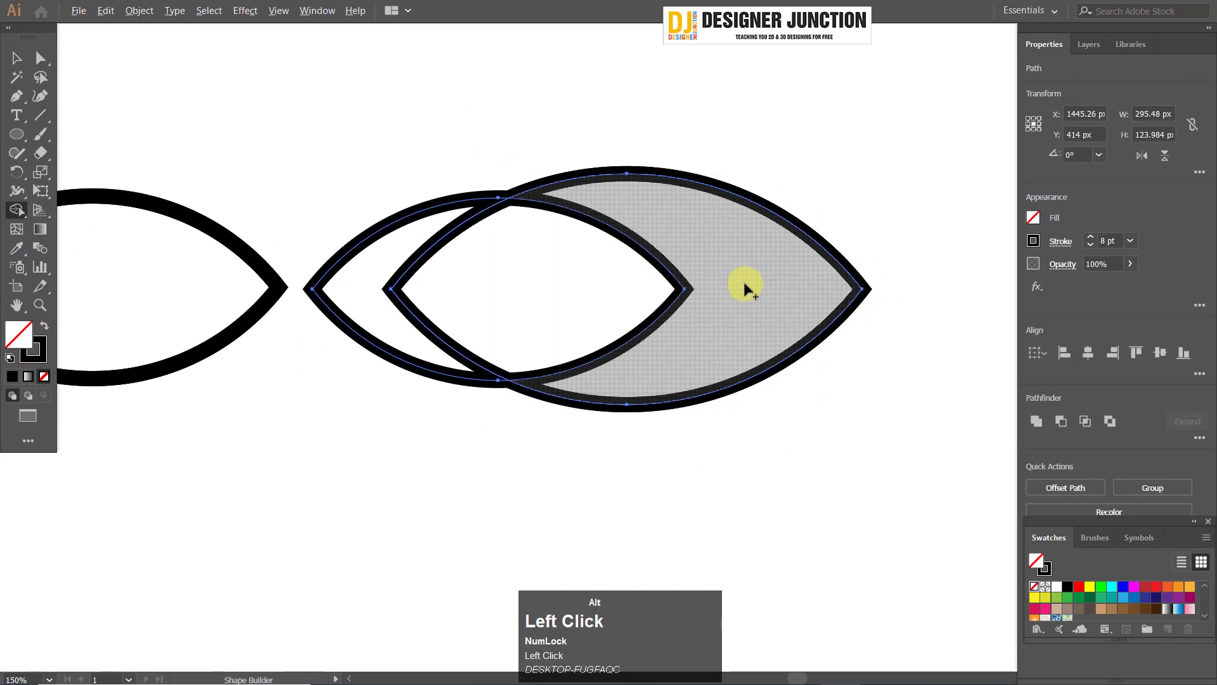
pyautogui.keyDown('alt'); pyautogui.click(745, 289); pyautogui.keyUp('alt')
pyautogui.keyDown('alt'); pyautogui.click(570, 291); pyautogui.keyUp('alt')
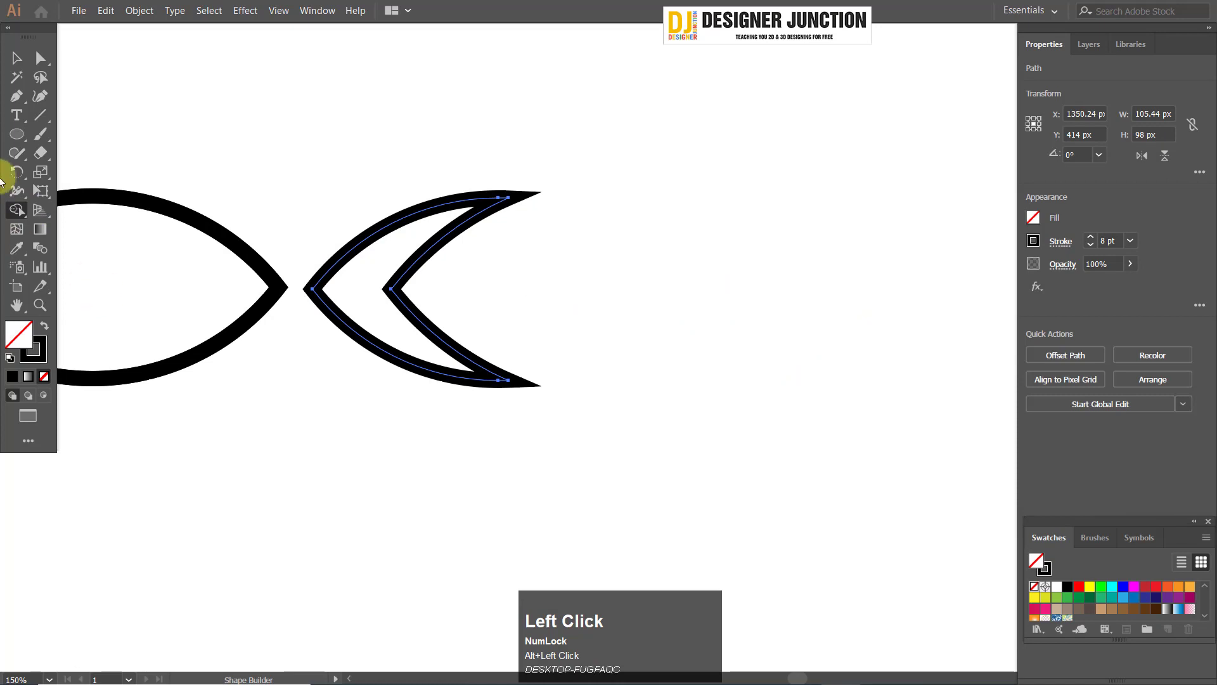
# - Move the crescent tail left to X 1331.24 px, Y 413 px so its tip meets the fish body's right tip
pyautogui.click(16, 58)
pyautogui.click(314, 276)
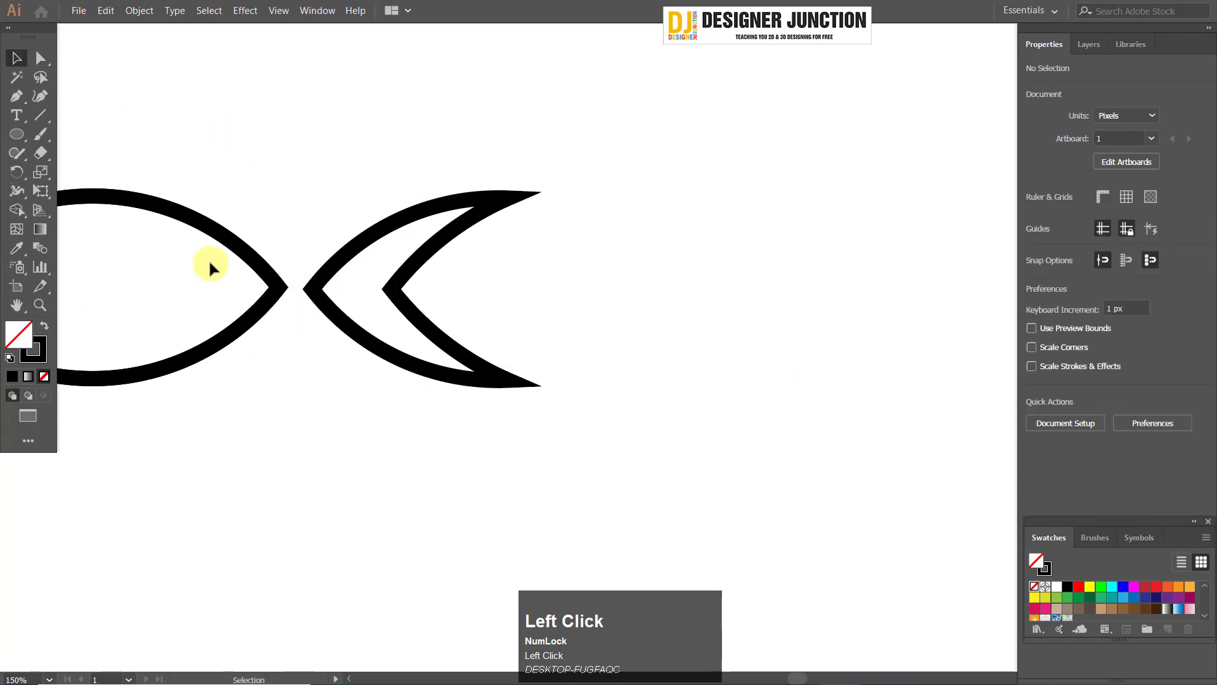
pyautogui.scroll(3, 208, 261)
pyautogui.moveTo(520, 294); pyautogui.dragTo(474, 244)
pyautogui.scroll(-5, 475, 291)
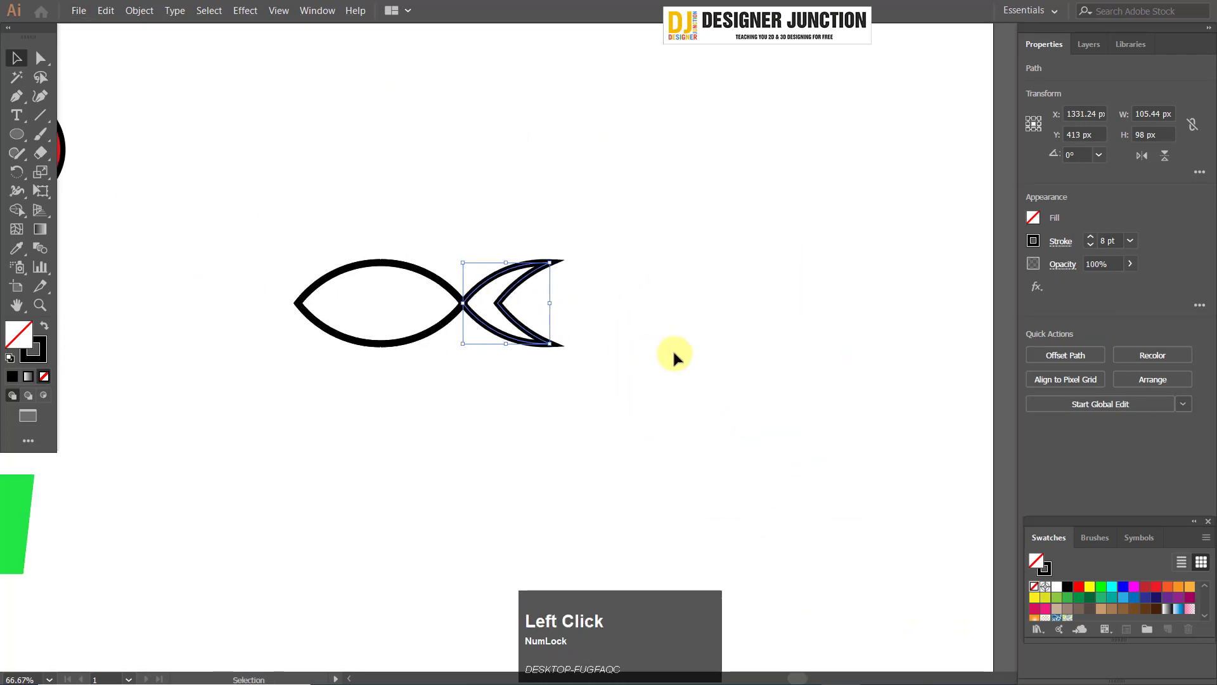
pyautogui.click(674, 355)
# - Draw an 18 px circle as the fish's eye at X 1113 px, Y 412 px and set its stroke to 4 pt
pyautogui.scroll(2, 379, 302)
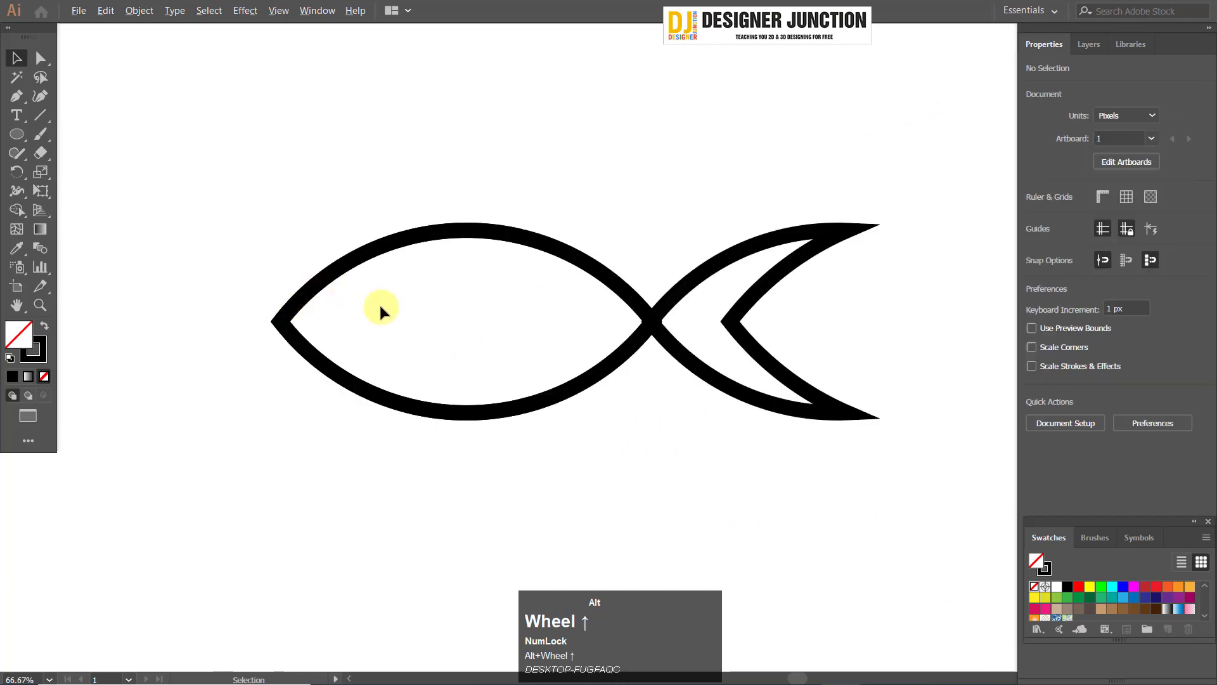
pyautogui.click(17, 134)
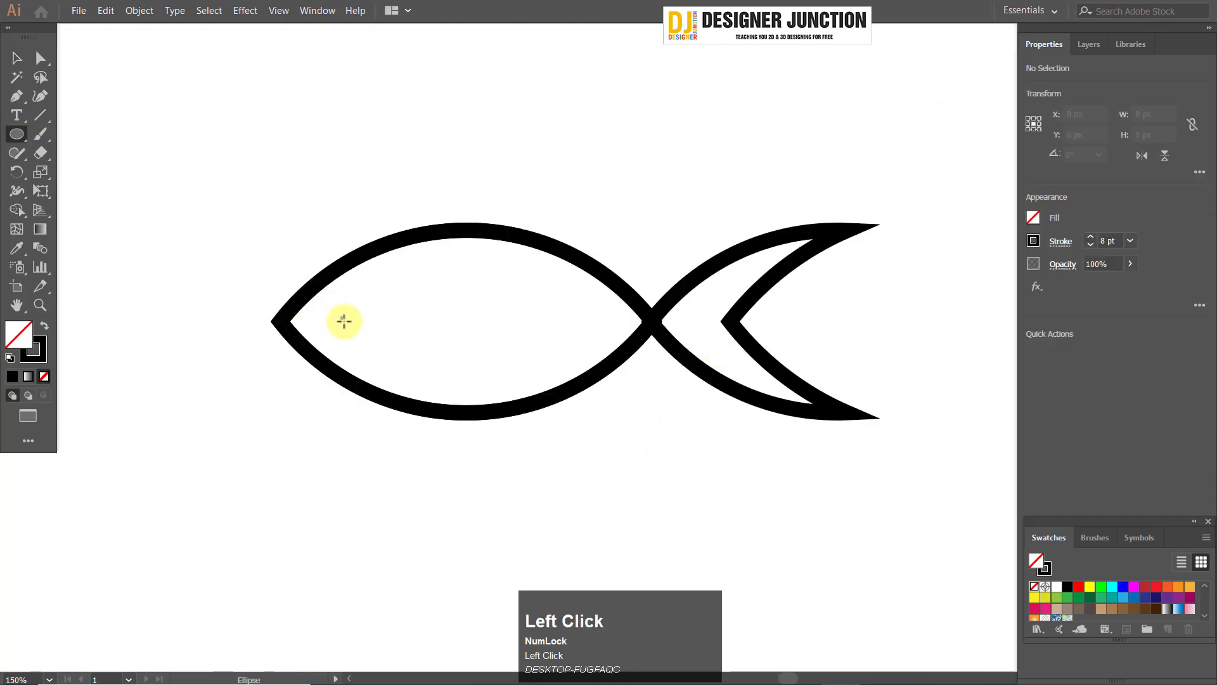
pyautogui.moveTo(344, 321)
pyautogui.mouseDown()
pyautogui.moveTo(374, 348)
pyautogui.moveTo(357, 316)
pyautogui.mouseUp()
pyautogui.click(16, 57)
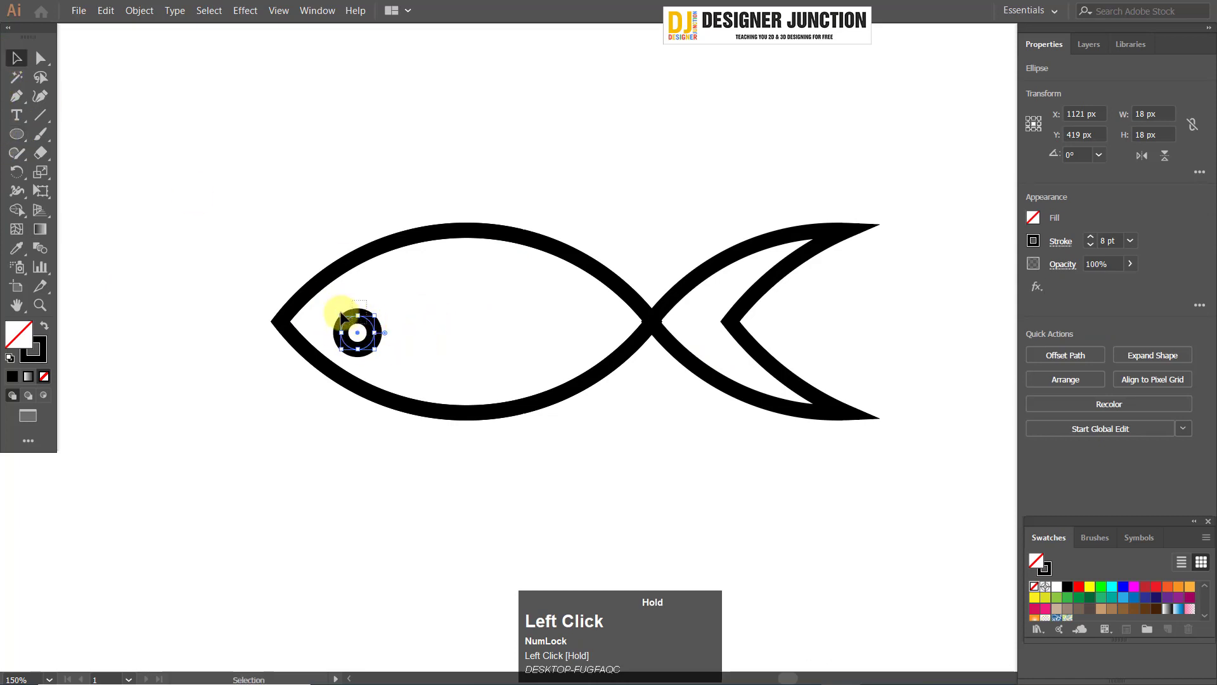
pyautogui.click(1130, 240)
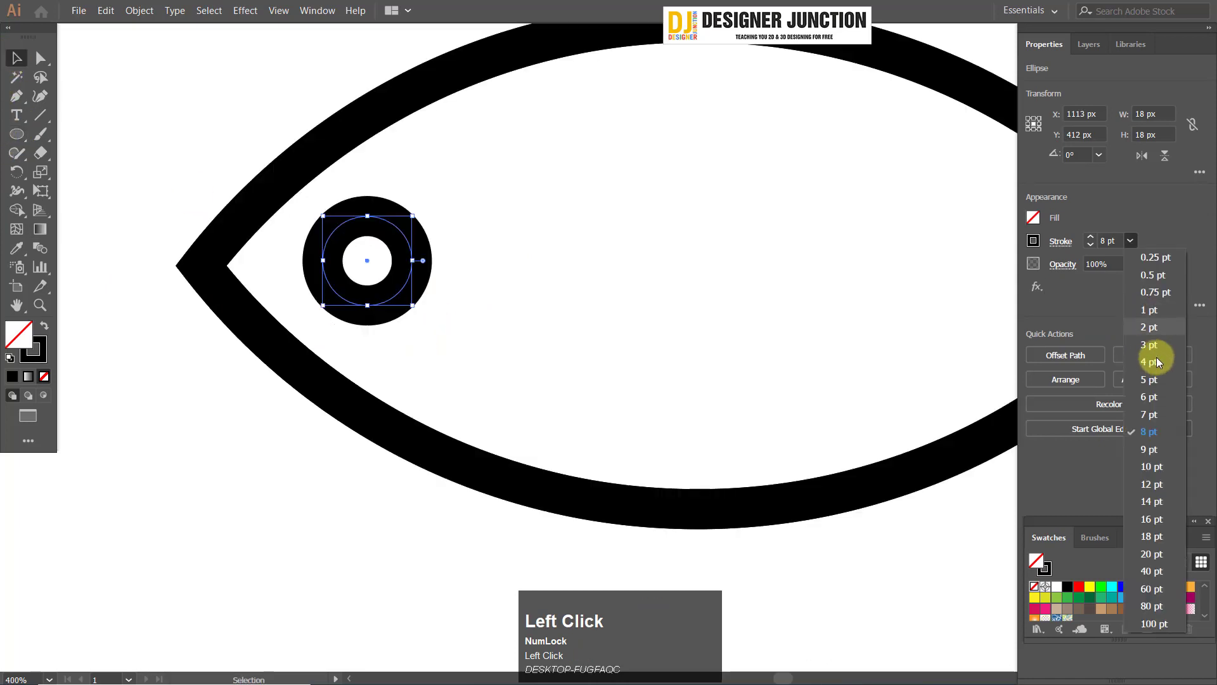
pyautogui.click(1150, 362)
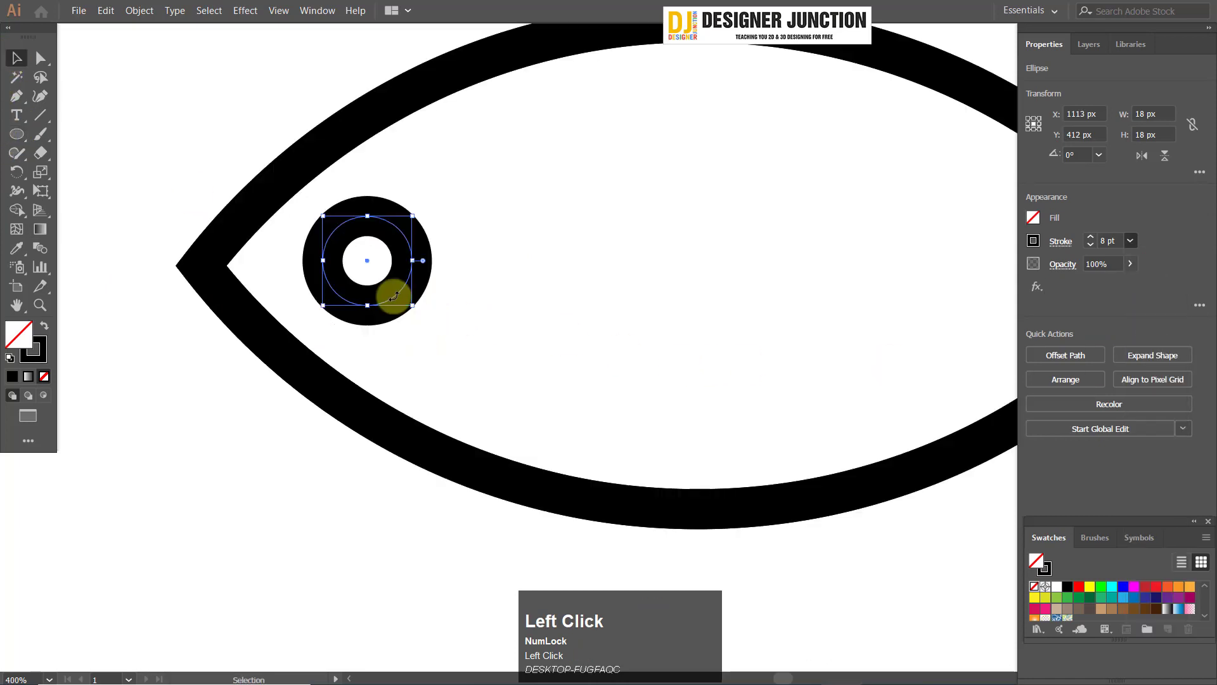
pyautogui.click(376, 235)
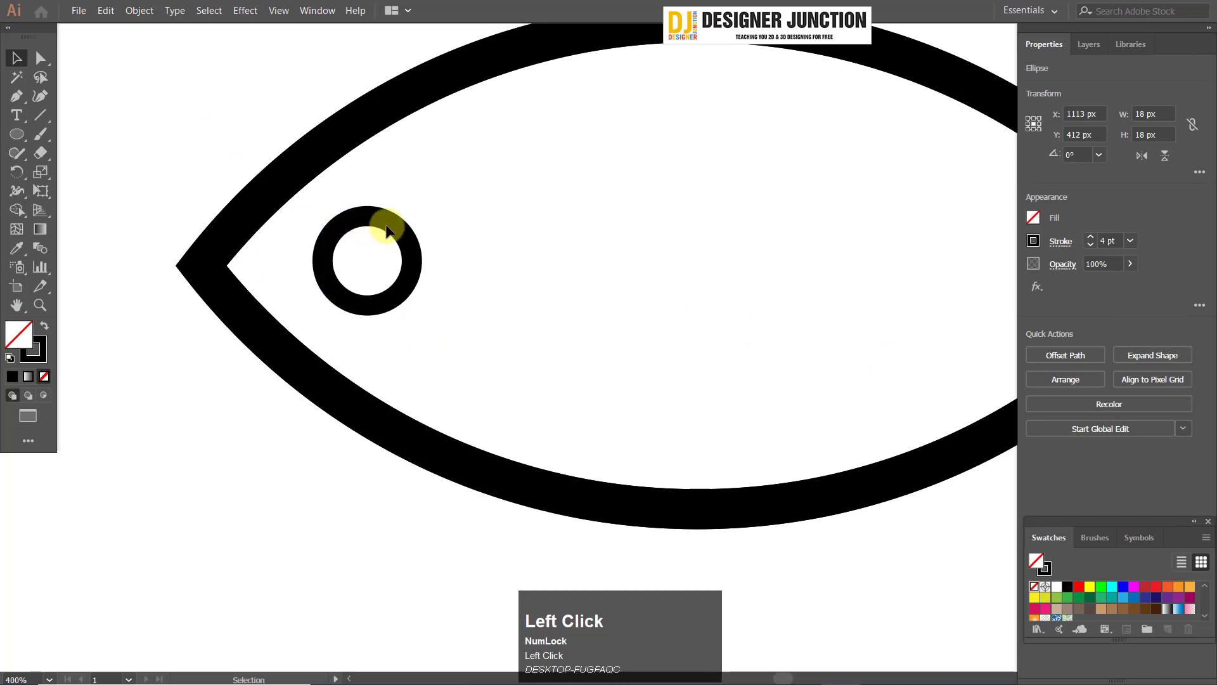
# - Draw an 8 px circle inside the eye ring as the pupil, at X 1115 px, Y 412 px
pyautogui.click(17, 135)
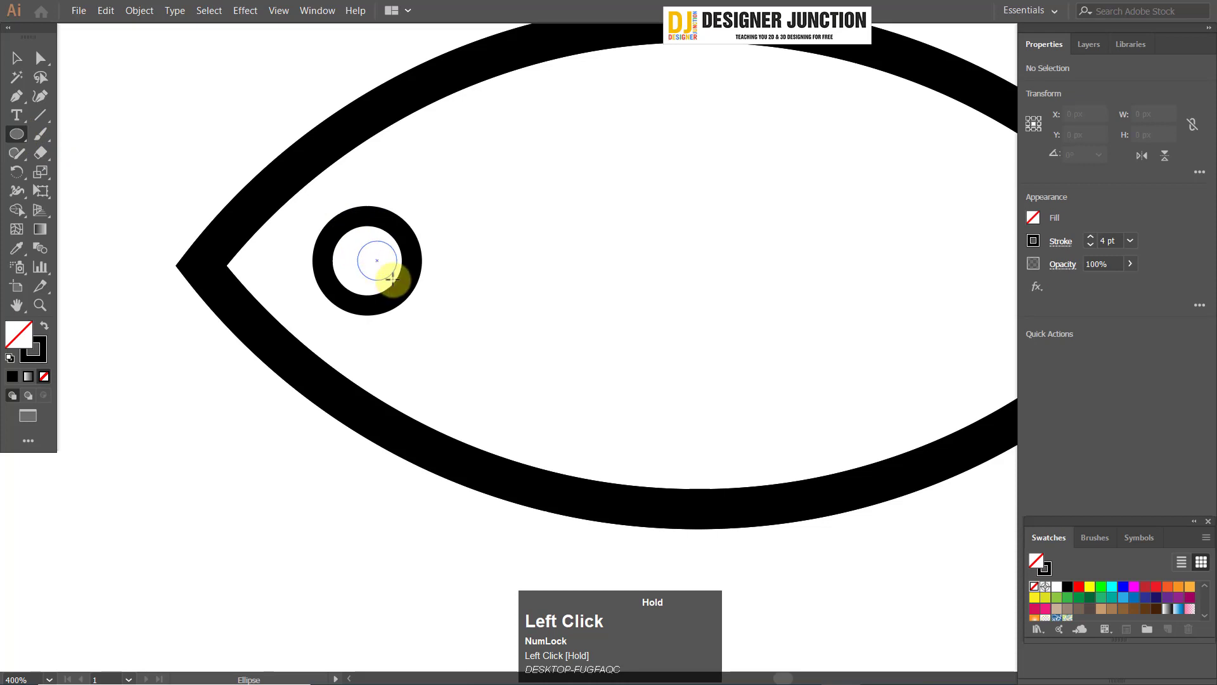
pyautogui.moveTo(366, 276); pyautogui.dragTo(367, 277)
pyautogui.click(17, 58)
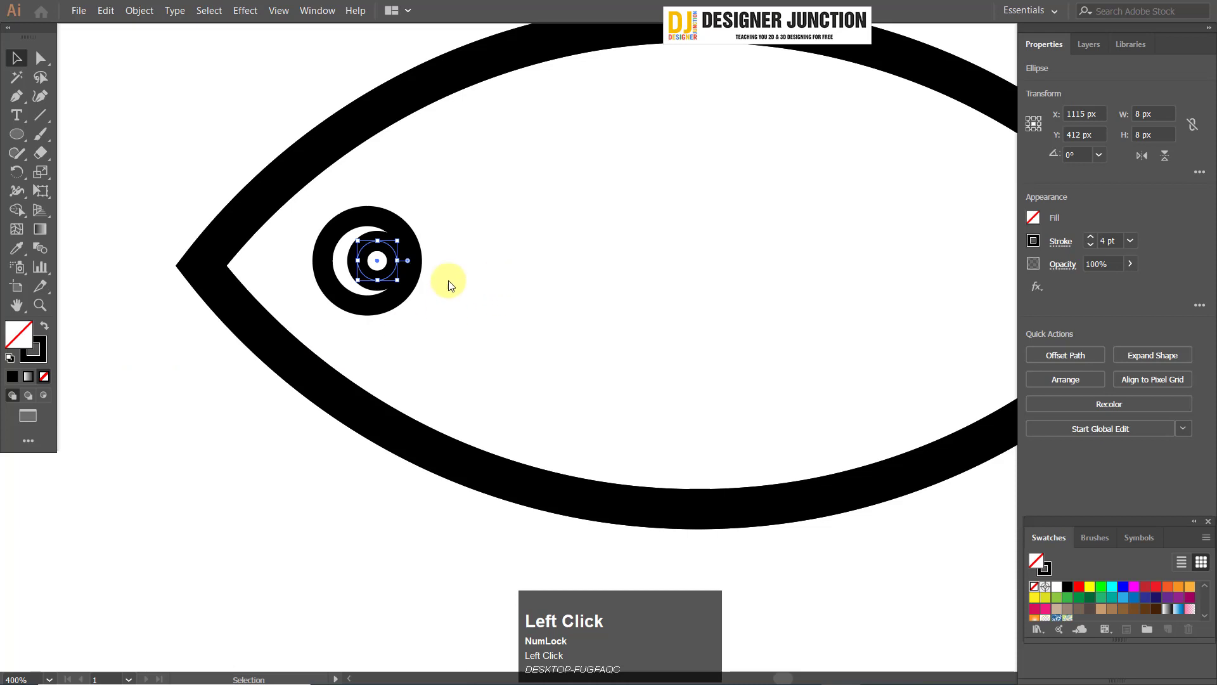
pyautogui.doubleClick(31, 337)
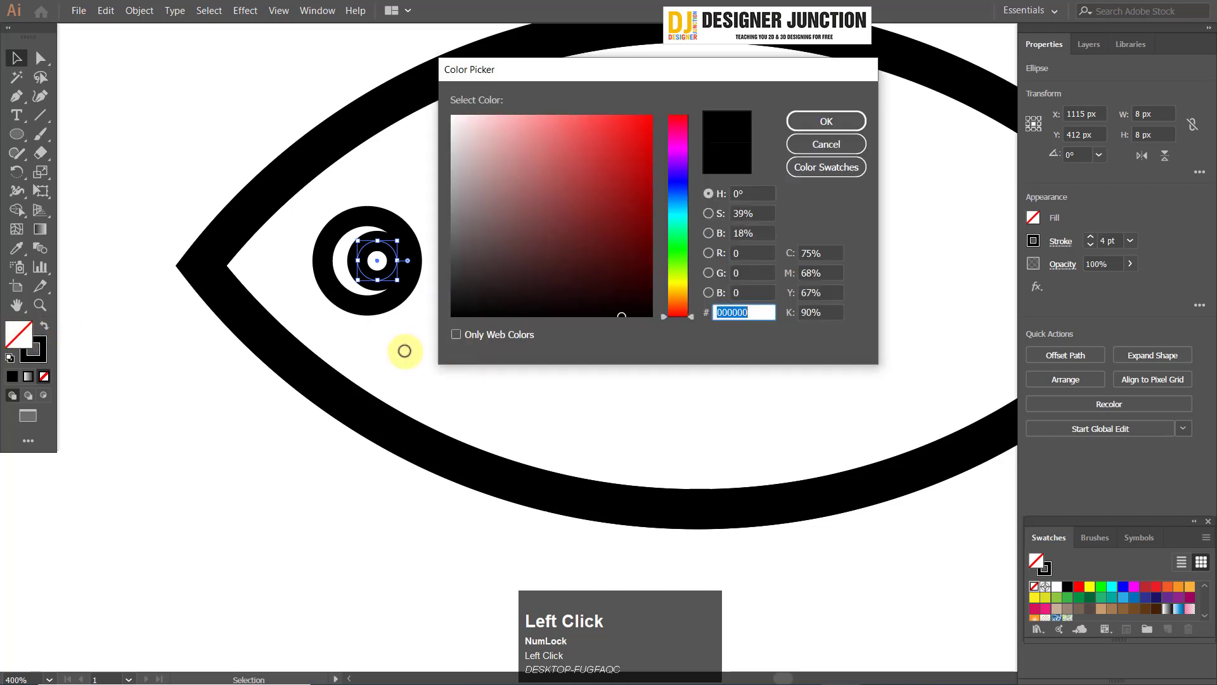
pyautogui.moveTo(399, 336); pyautogui.dragTo(453, 310)
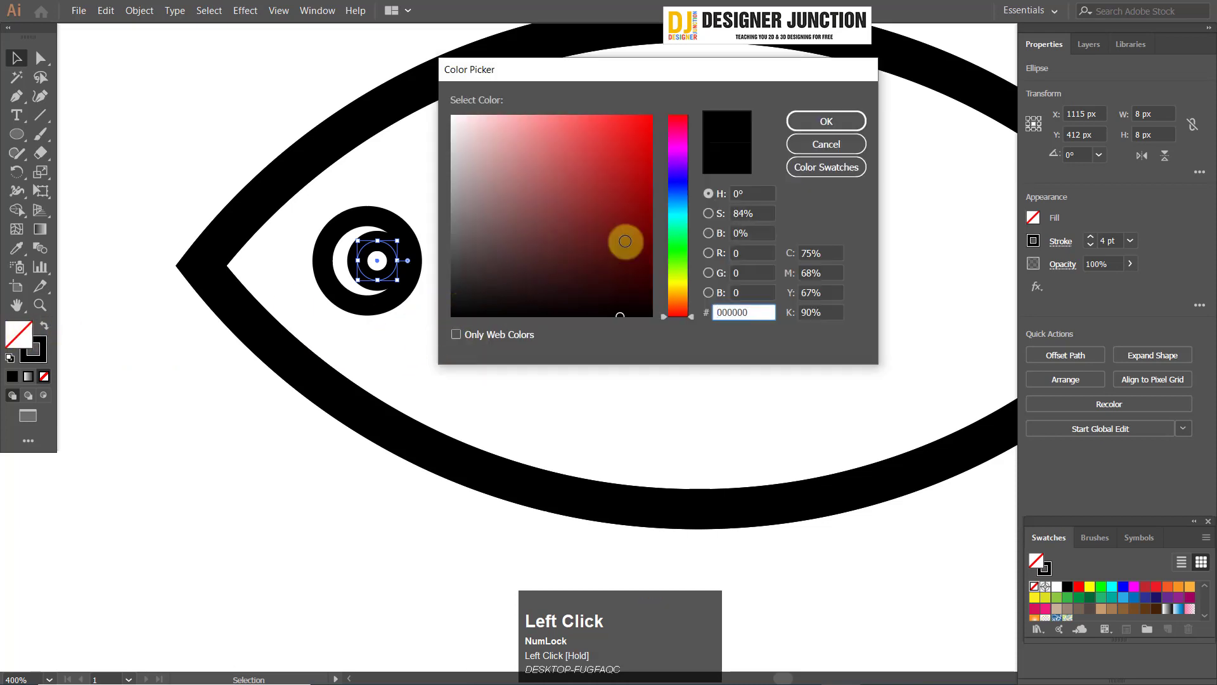
pyautogui.press('Return')
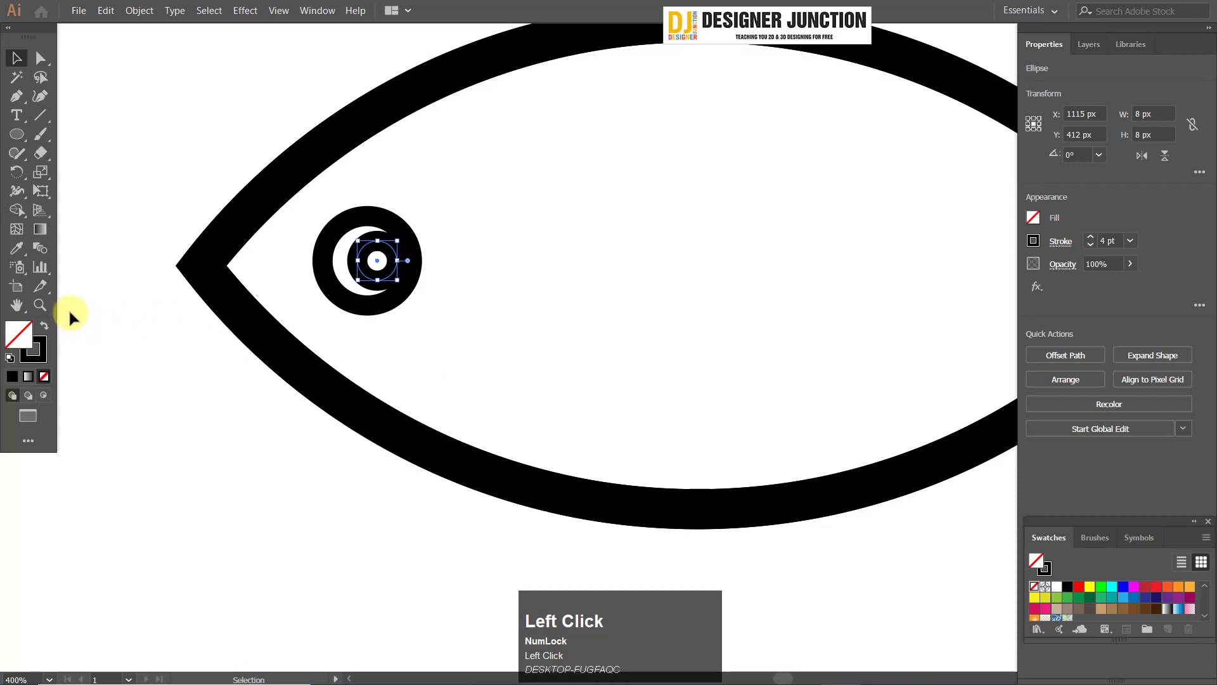
# - Give the pupil circle a solid black fill and no stroke
pyautogui.click(38, 348)
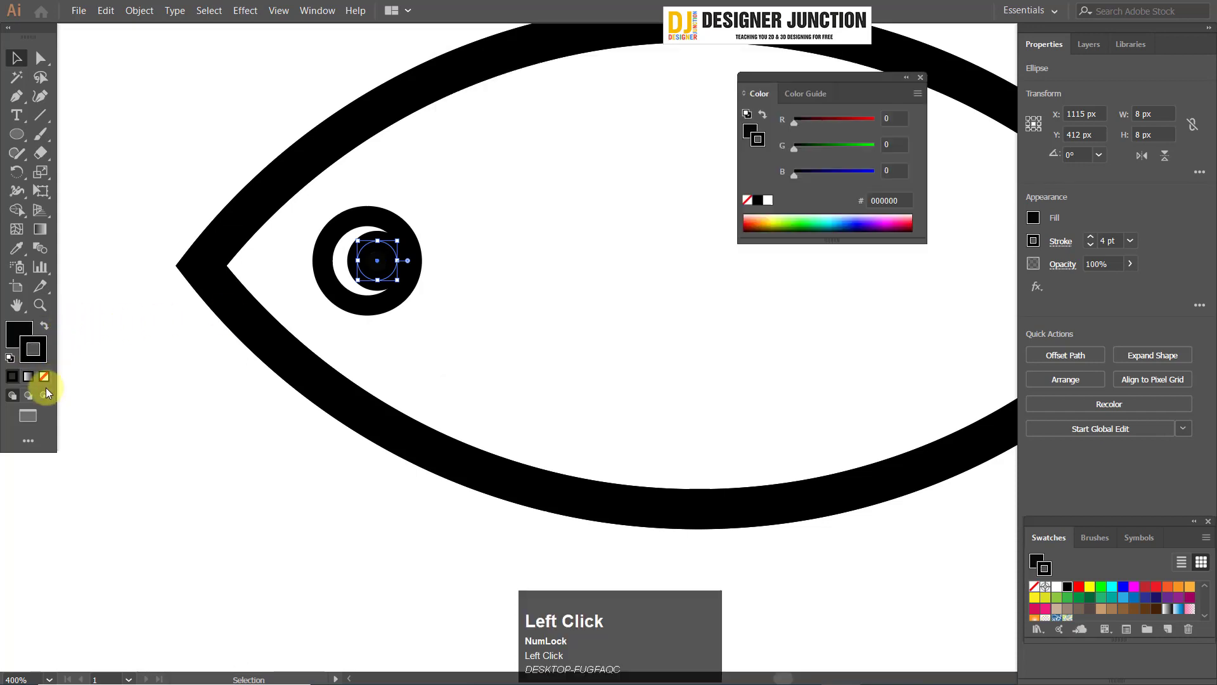
pyautogui.click(45, 377)
pyautogui.click(920, 76)
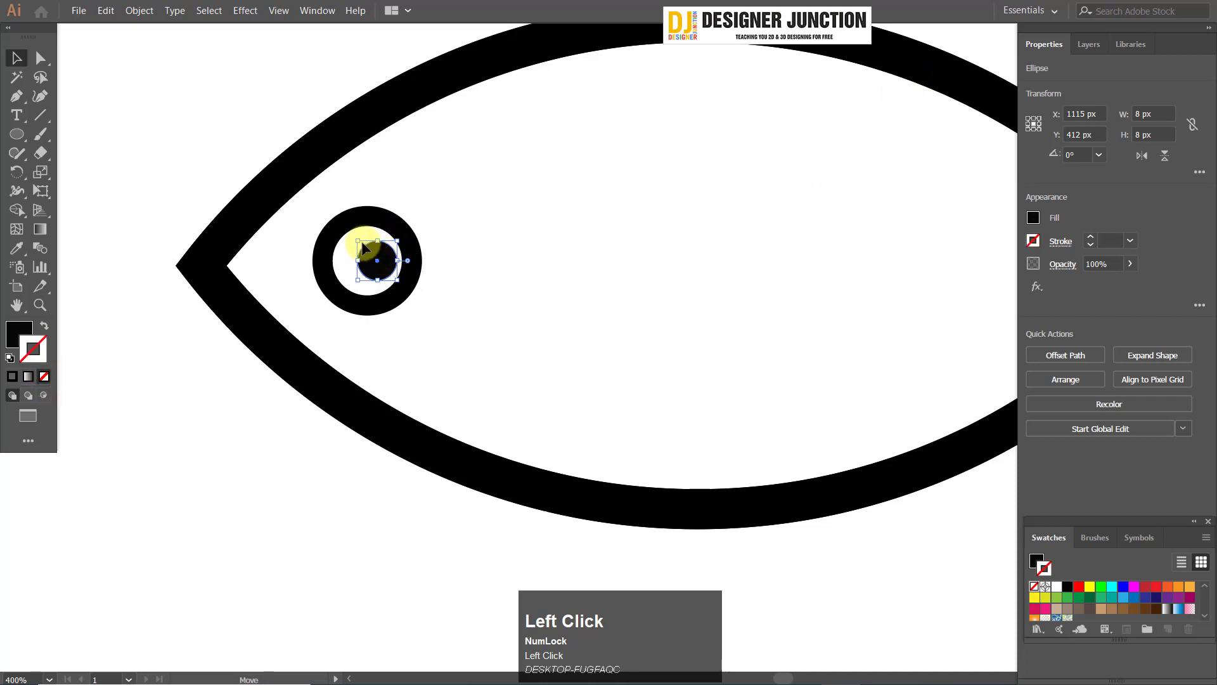
# - Enlarge the pupil to 12 px and place it at X 1111 px, Y 411 px inside the eye ring
pyautogui.moveTo(362, 244); pyautogui.dragTo(389, 294)
pyautogui.scroll(-4, 399, 294)
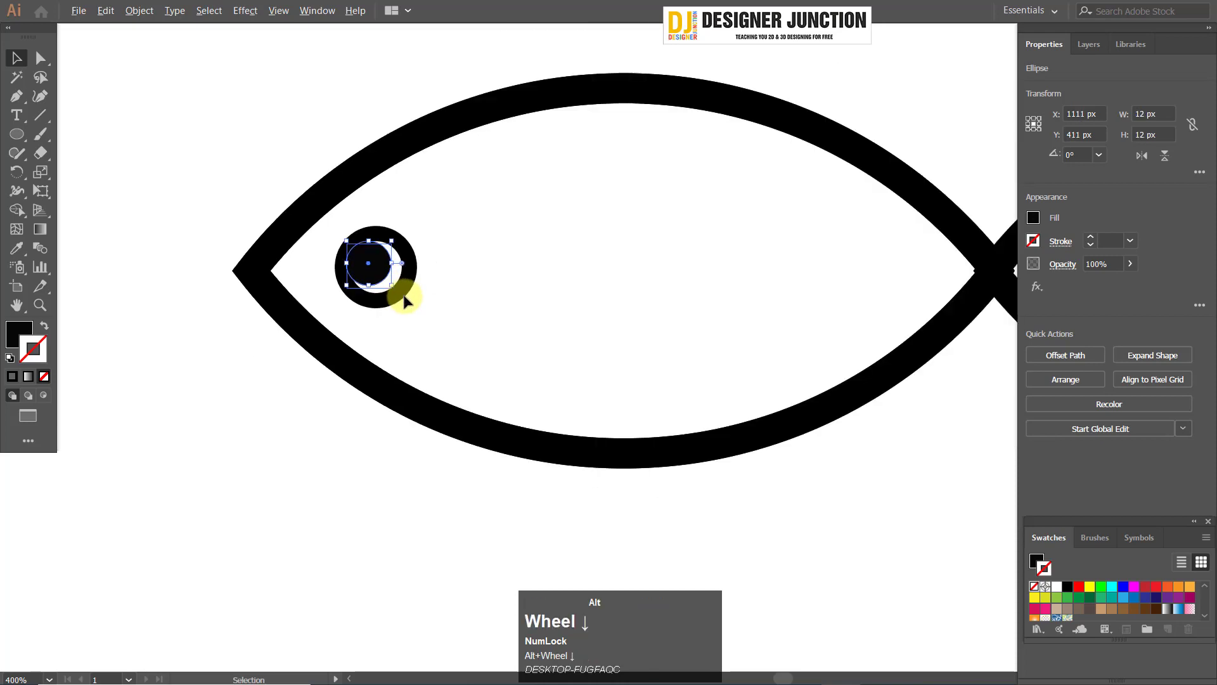
pyautogui.click(554, 437)
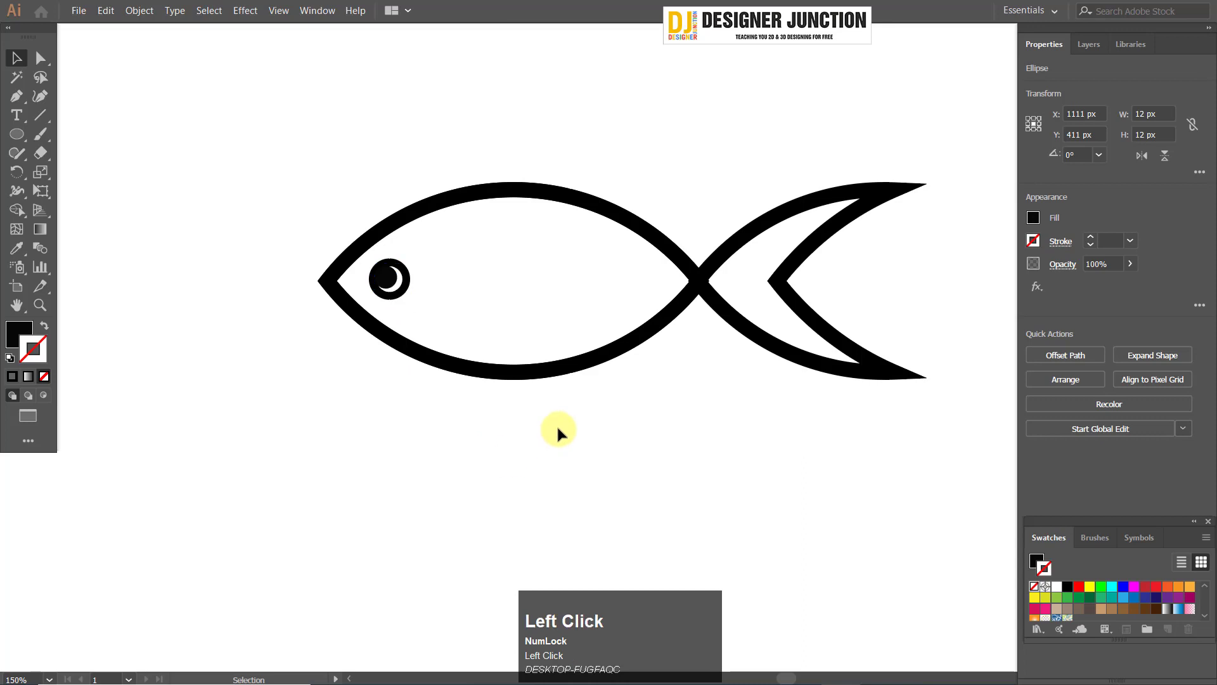
# - Move the whole fish, including its eye and tail, up and left on the artboard, closer to the flower
pyautogui.scroll(-3, 557, 425)
pyautogui.scroll(-1, 556, 424)
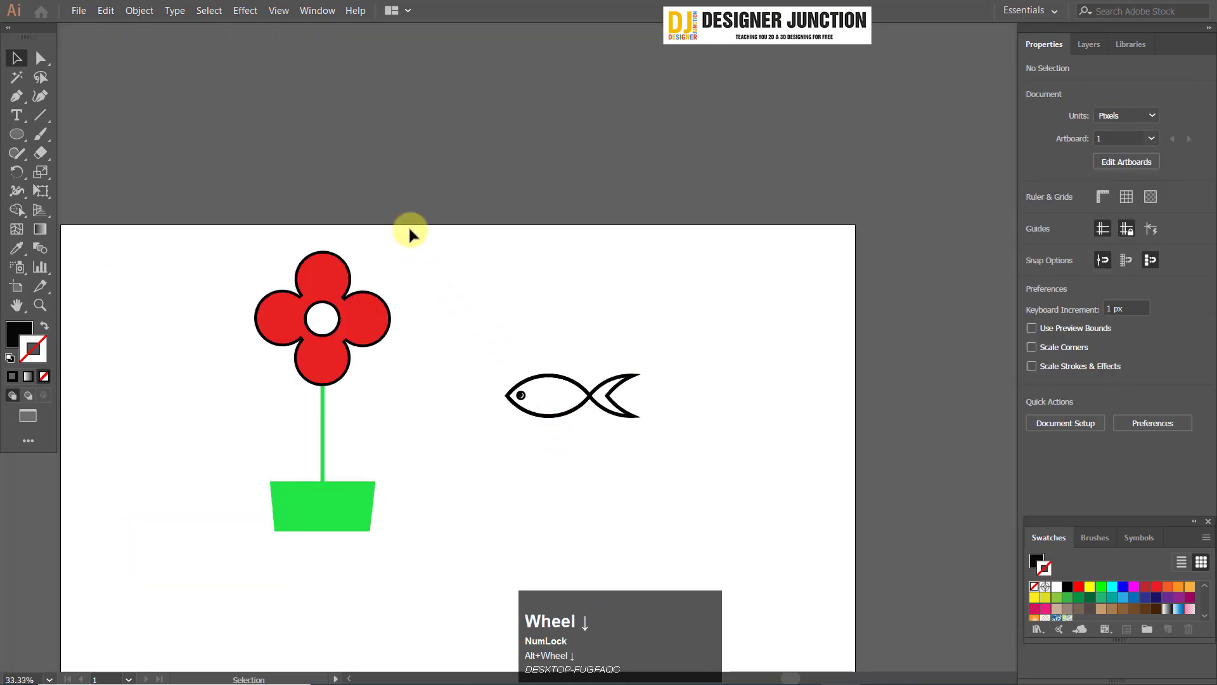
pyautogui.scroll(1, 608, 500)
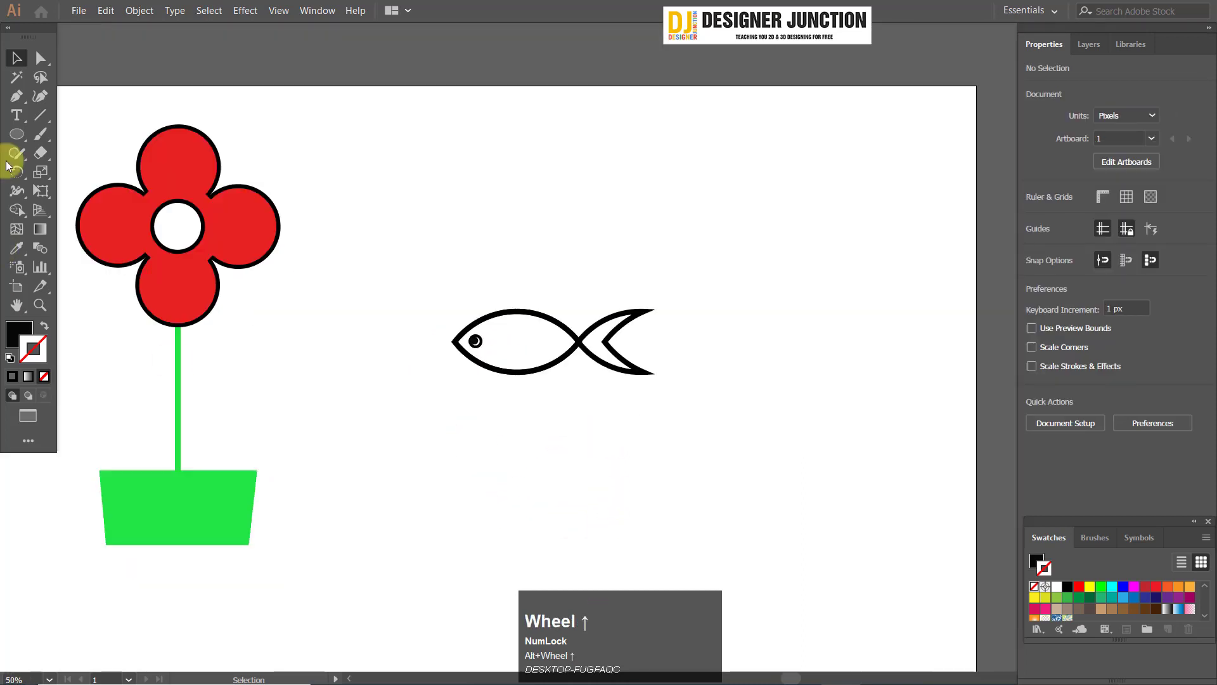
pyautogui.scroll(-2, 638, 345)
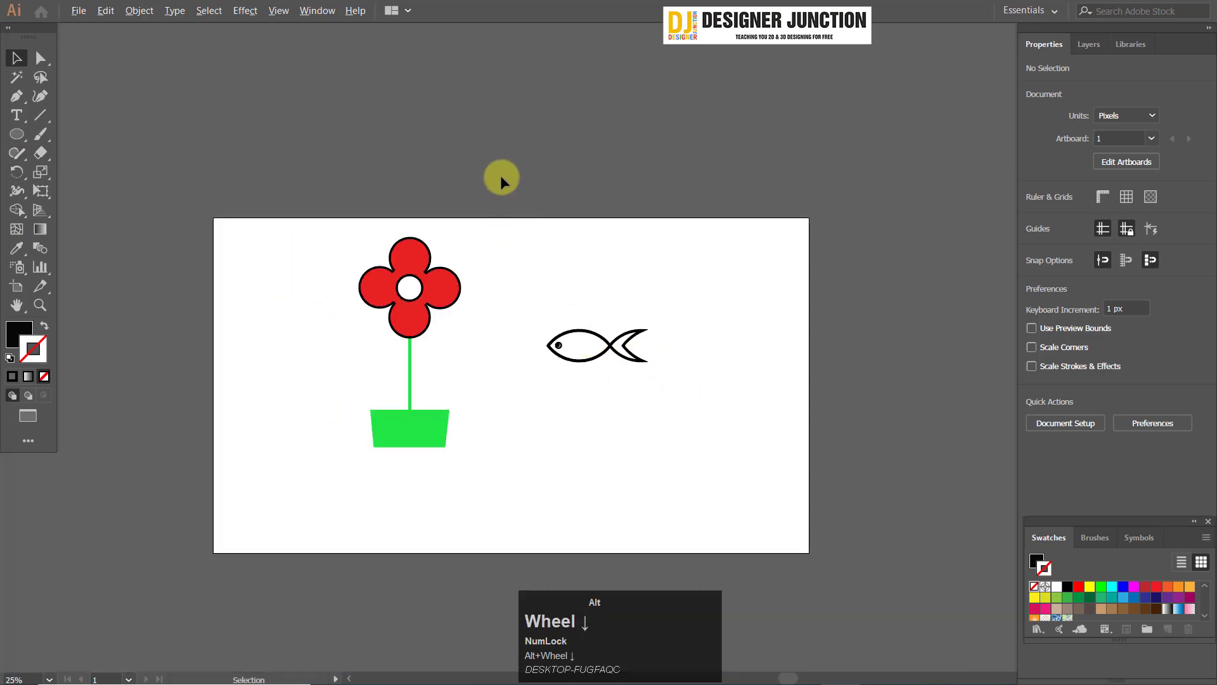
pyautogui.moveTo(500, 177); pyautogui.dragTo(698, 428)
pyautogui.moveTo(620, 374); pyautogui.dragTo(619, 372)
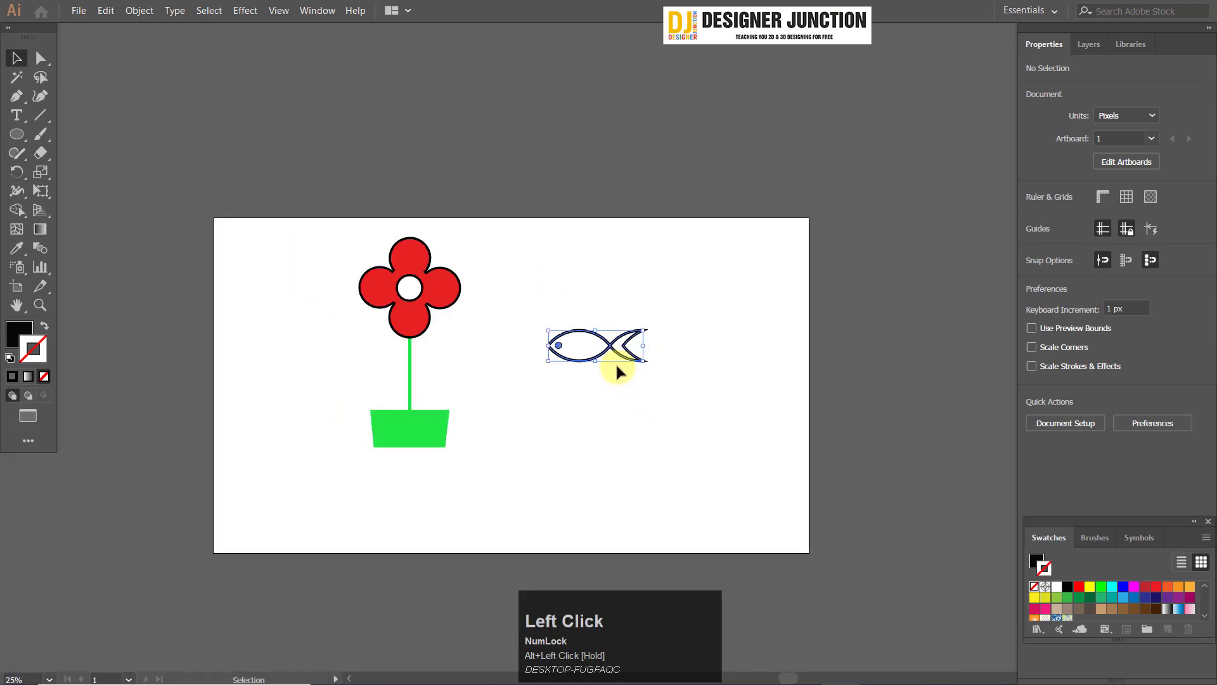
pyautogui.moveTo(595, 327); pyautogui.dragTo(551, 293)
pyautogui.click(592, 336)
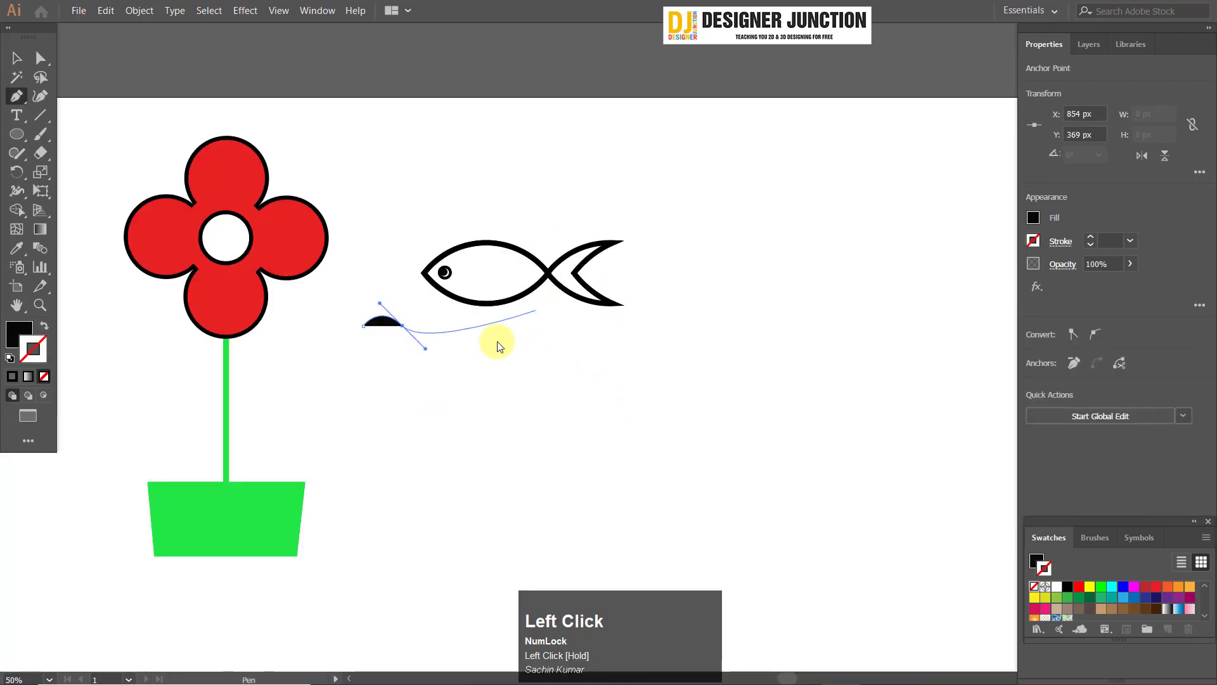
# - Draw an arch about 64 px wide and 16 px high with the Pen tool below-left of the fish, unfilled with an 8 pt black stroke
pyautogui.rightClick(499, 346)
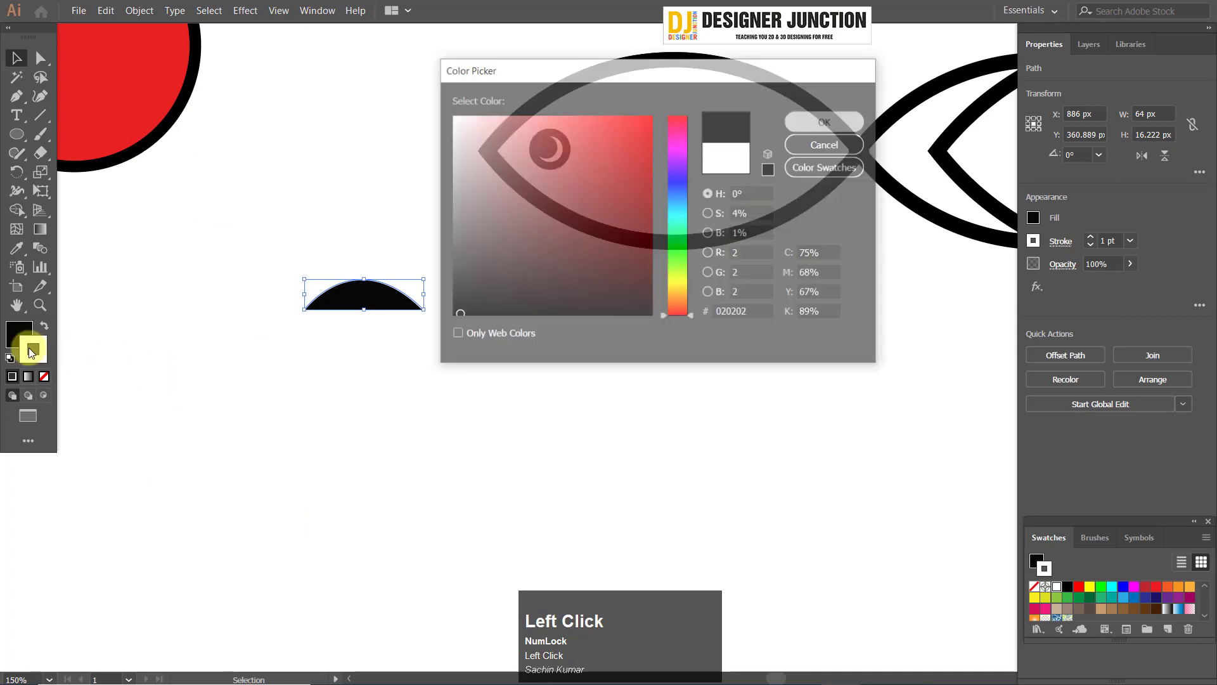
pyautogui.click(25, 338)
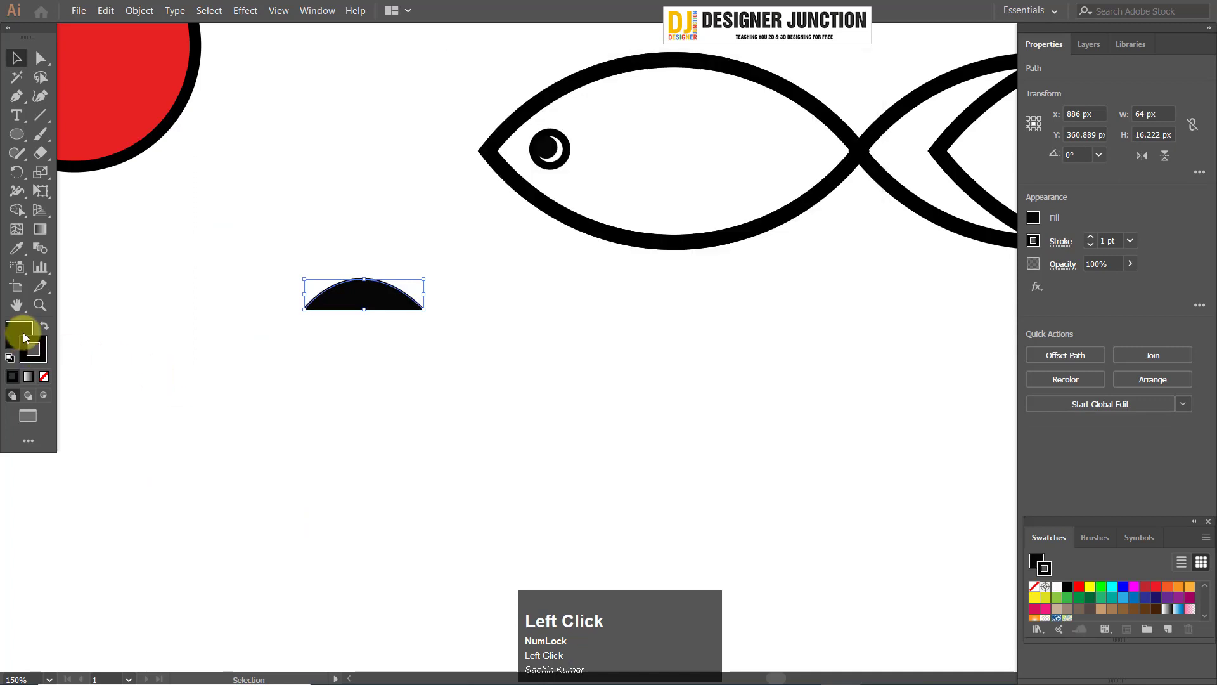
pyautogui.click(15, 332)
pyautogui.click(45, 377)
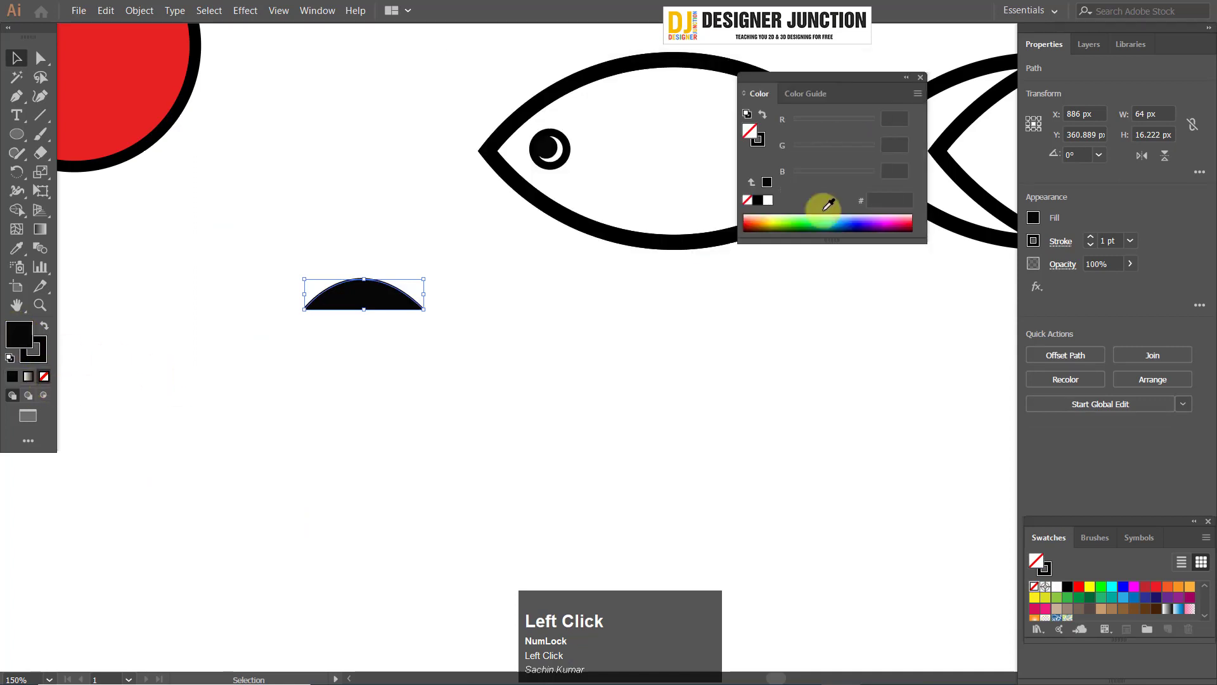
pyautogui.click(920, 77)
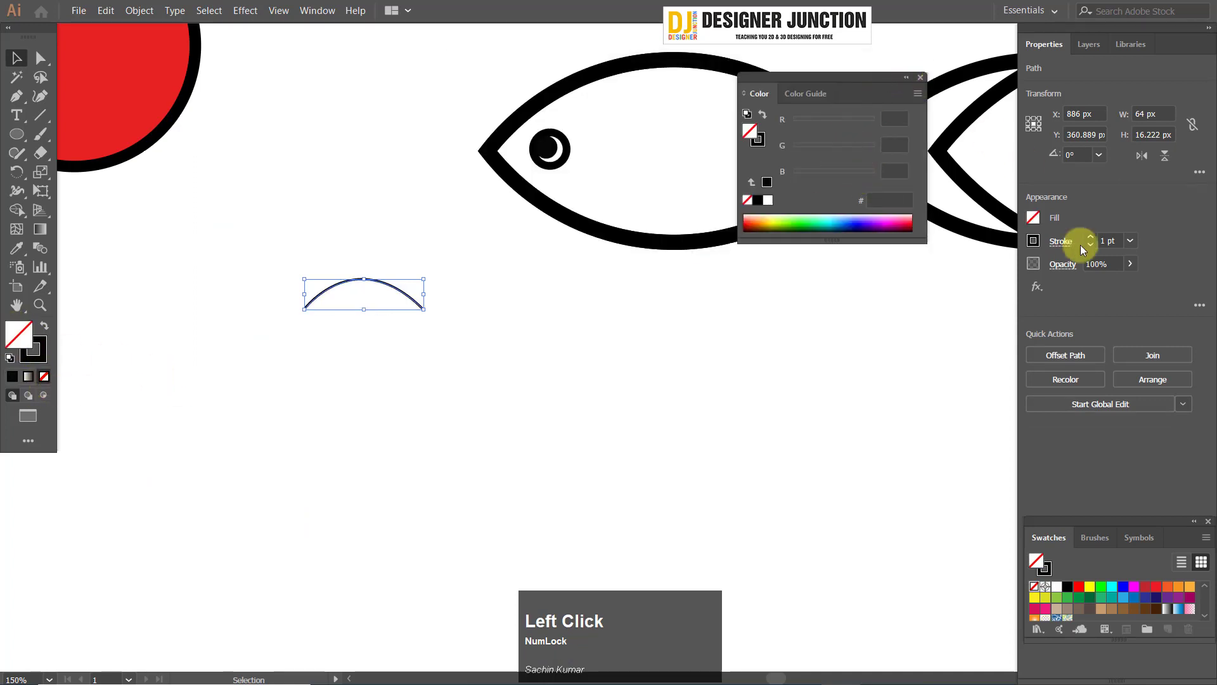
pyautogui.click(1130, 240)
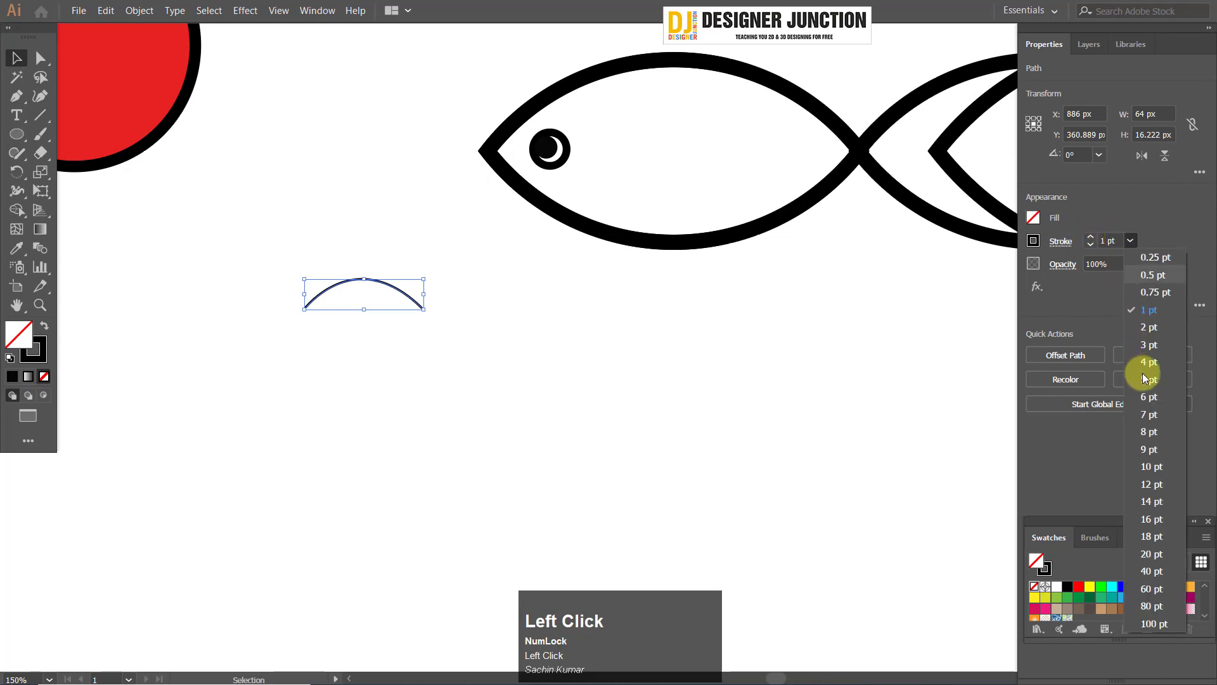
pyautogui.click(1152, 431)
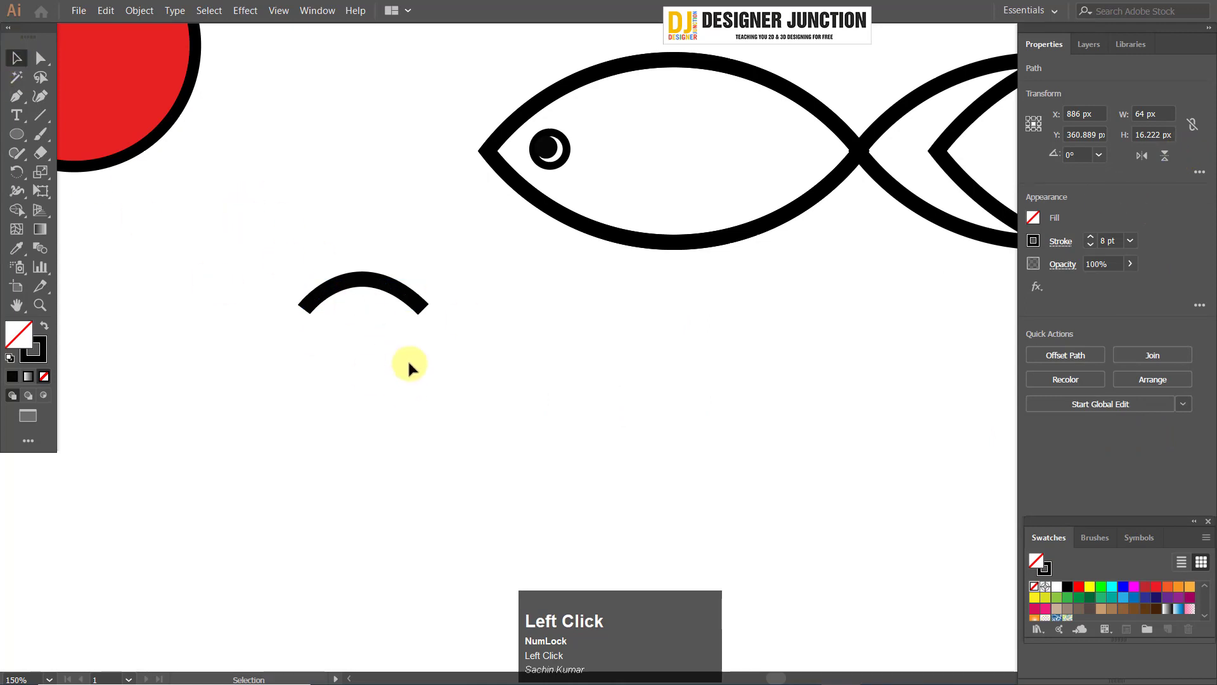
# - Duplicate the arch to X 948 px, end to end with the original, and flip the copy vertically
pyautogui.moveTo(242, 221); pyautogui.dragTo(460, 409)
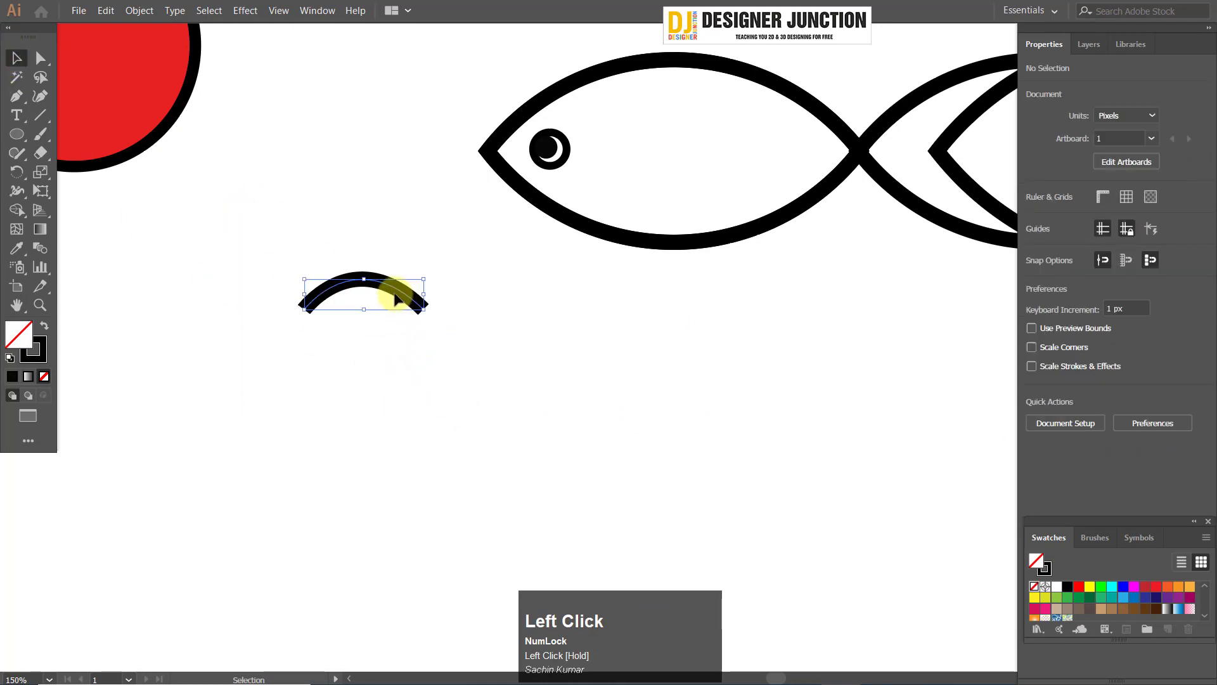
pyautogui.moveTo(414, 305); pyautogui.dragTo(514, 310)
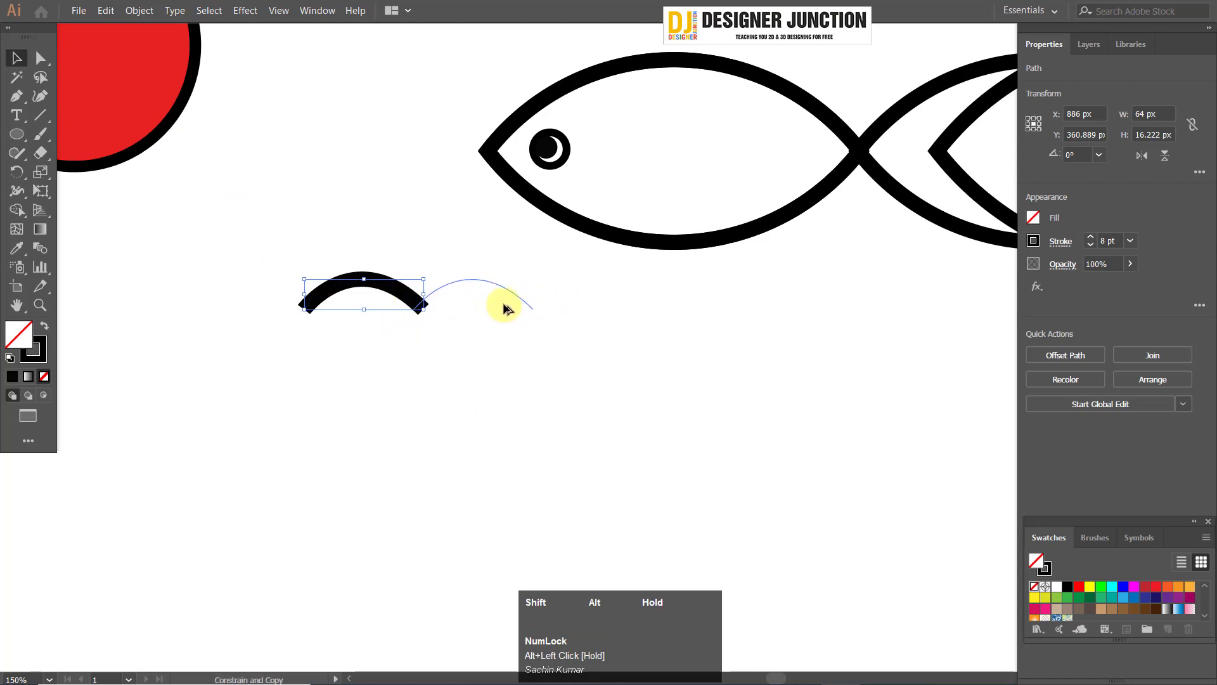
pyautogui.moveTo(514, 307); pyautogui.dragTo(505, 306)
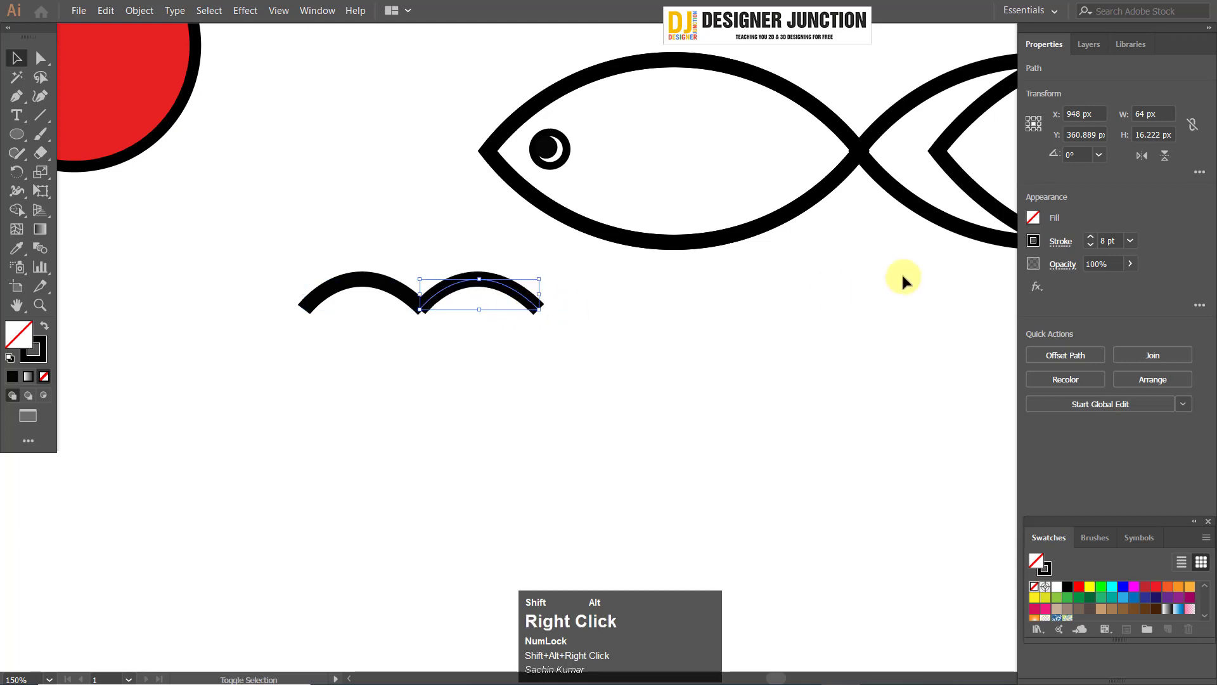
pyautogui.click(1142, 155)
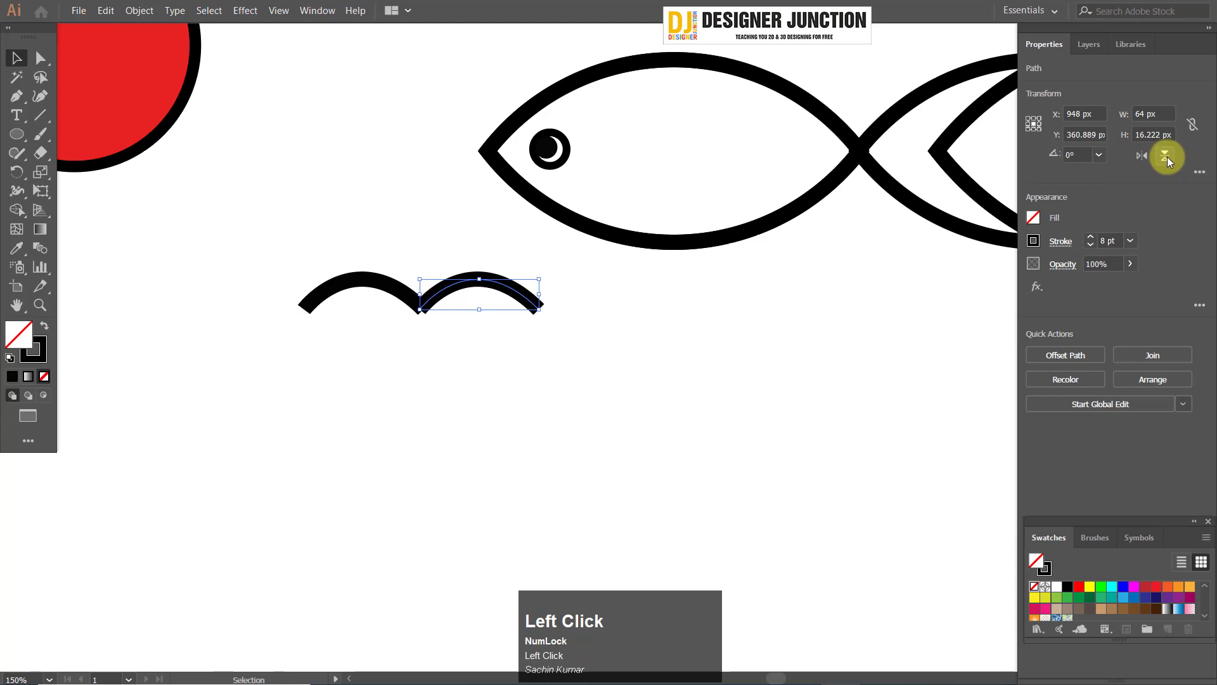
pyautogui.click(1166, 157)
# - Move the flipped copy to X 949 px, Y 375.889 px so its start meets the end of the first arch
pyautogui.scroll(3, 447, 299)
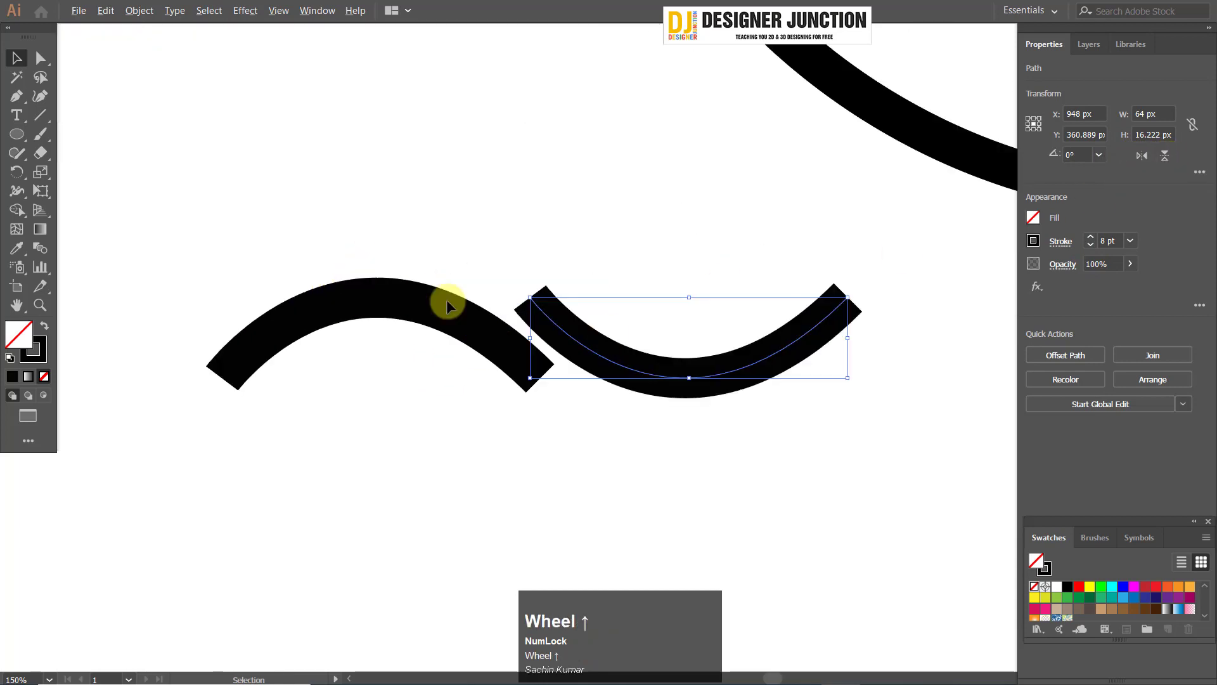
pyautogui.moveTo(583, 337); pyautogui.dragTo(559, 385)
pyautogui.scroll(6, 550, 394)
pyautogui.moveTo(443, 184); pyautogui.dragTo(499, 174)
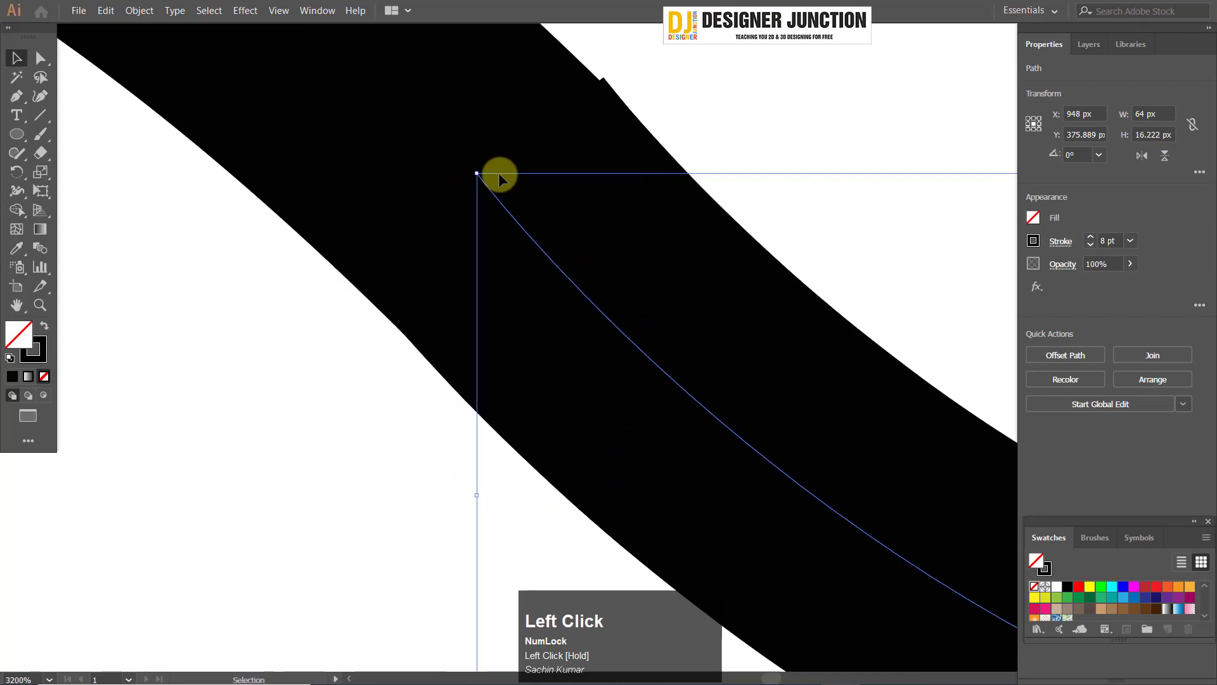
pyautogui.press('Down')
pyautogui.press('Down')
pyautogui.moveTo(548, 339); pyautogui.dragTo(561, 273)
pyautogui.scroll(2, 561, 273)
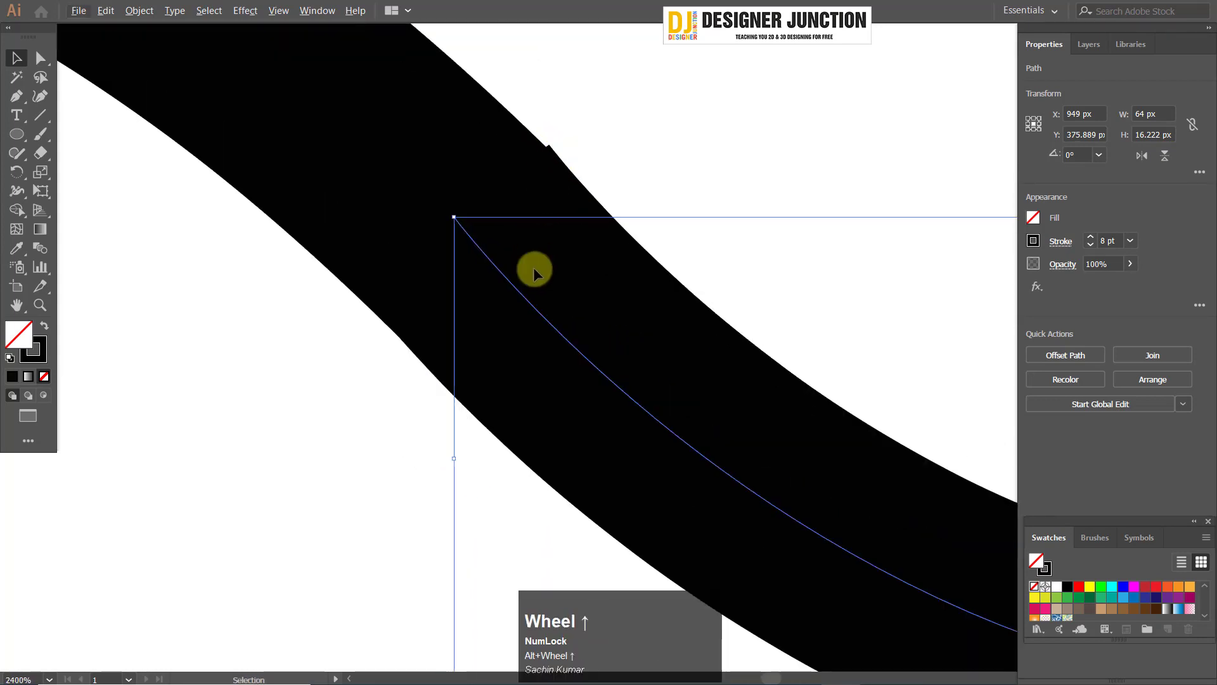
pyautogui.moveTo(499, 269); pyautogui.dragTo(499, 275)
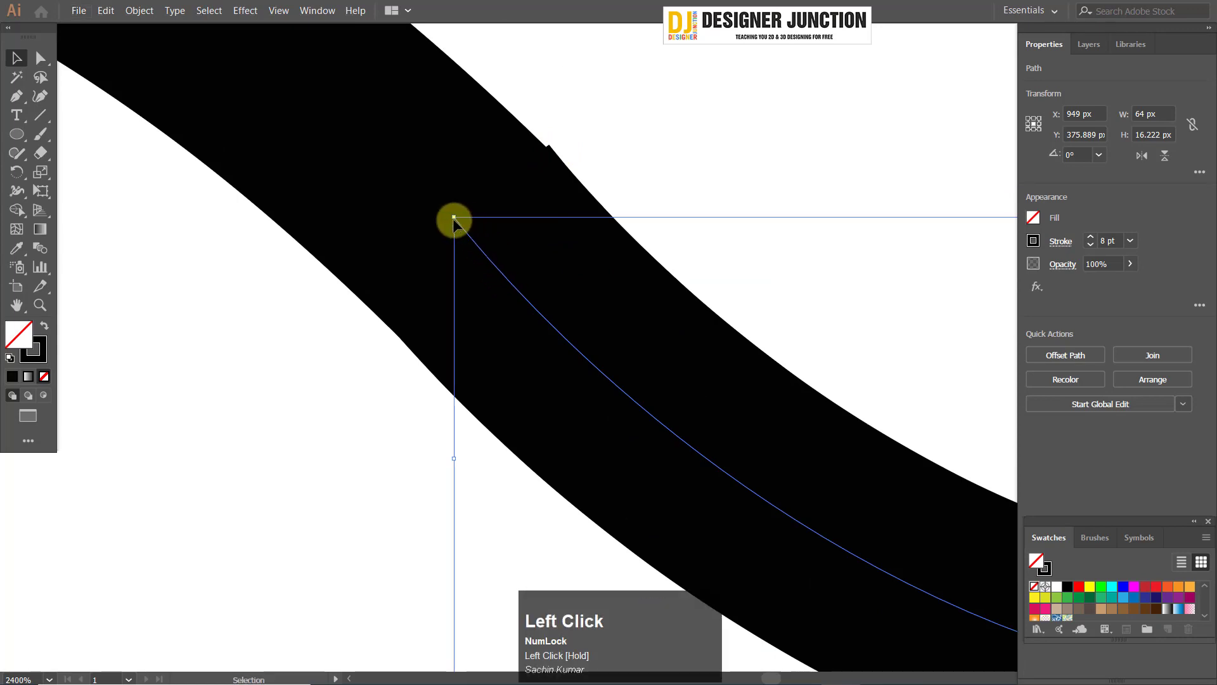
pyautogui.scroll(-6, 569, 364)
pyautogui.click(441, 390)
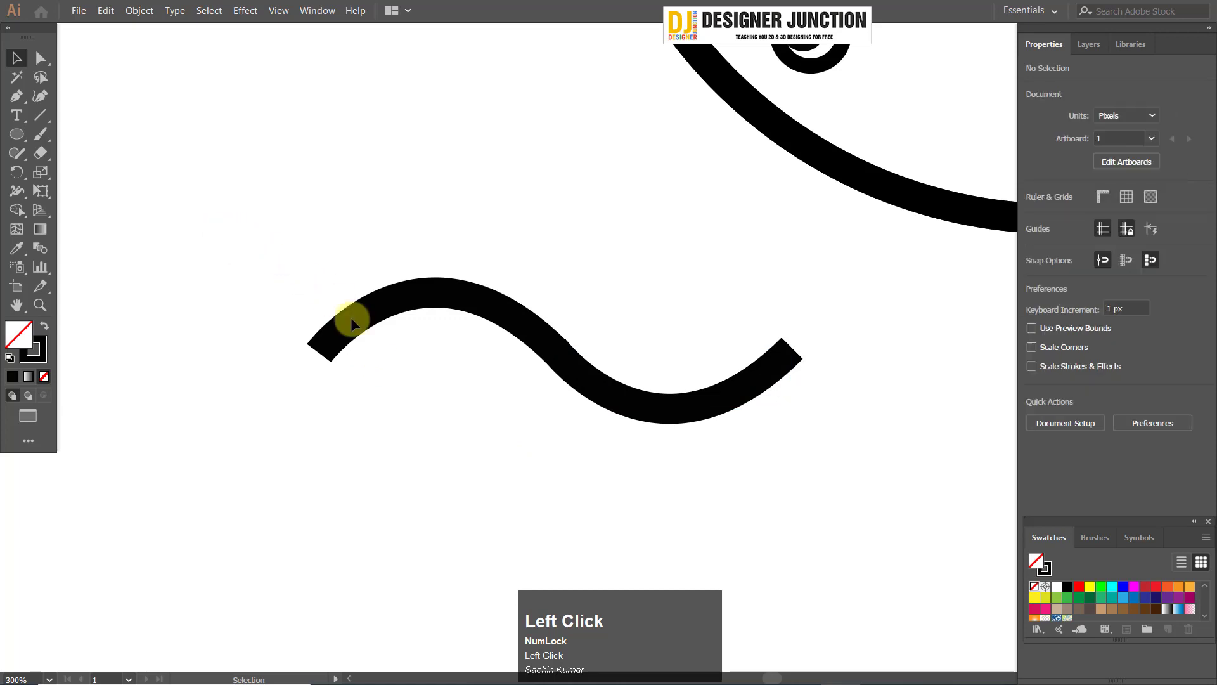
# - Average the two anchor points where the arches meet on both axes so they coincide
pyautogui.moveTo(219, 229); pyautogui.dragTo(885, 520)
pyautogui.scroll(4, 647, 258)
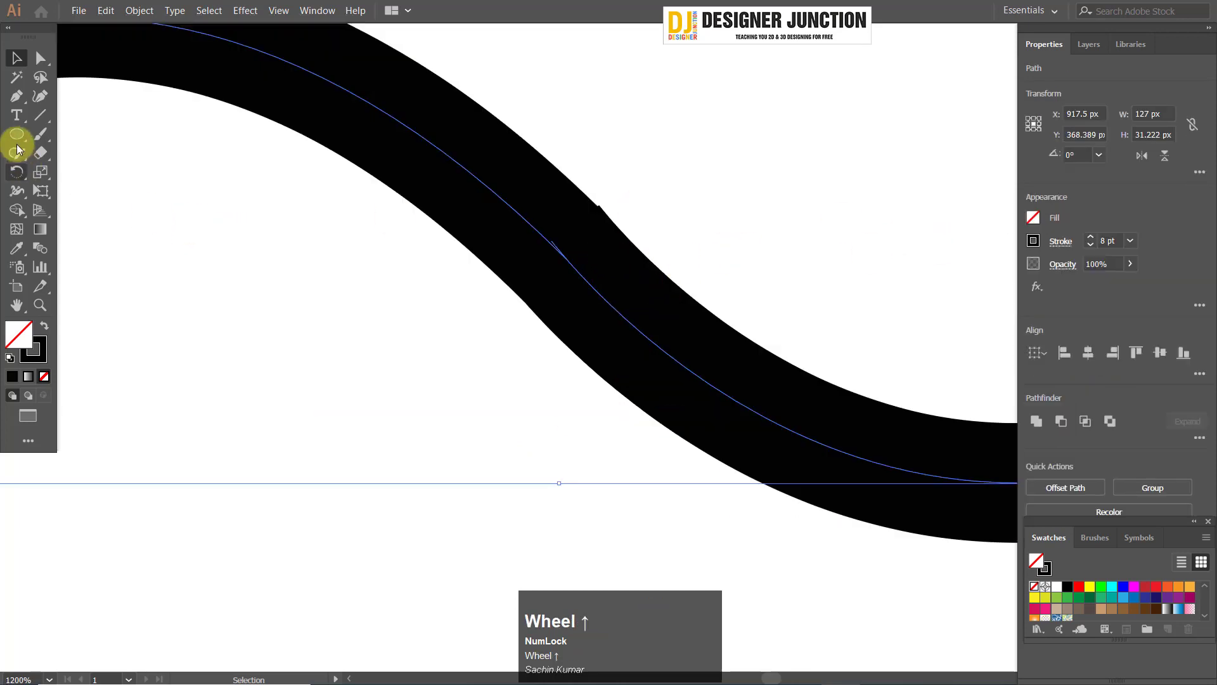
pyautogui.click(38, 55)
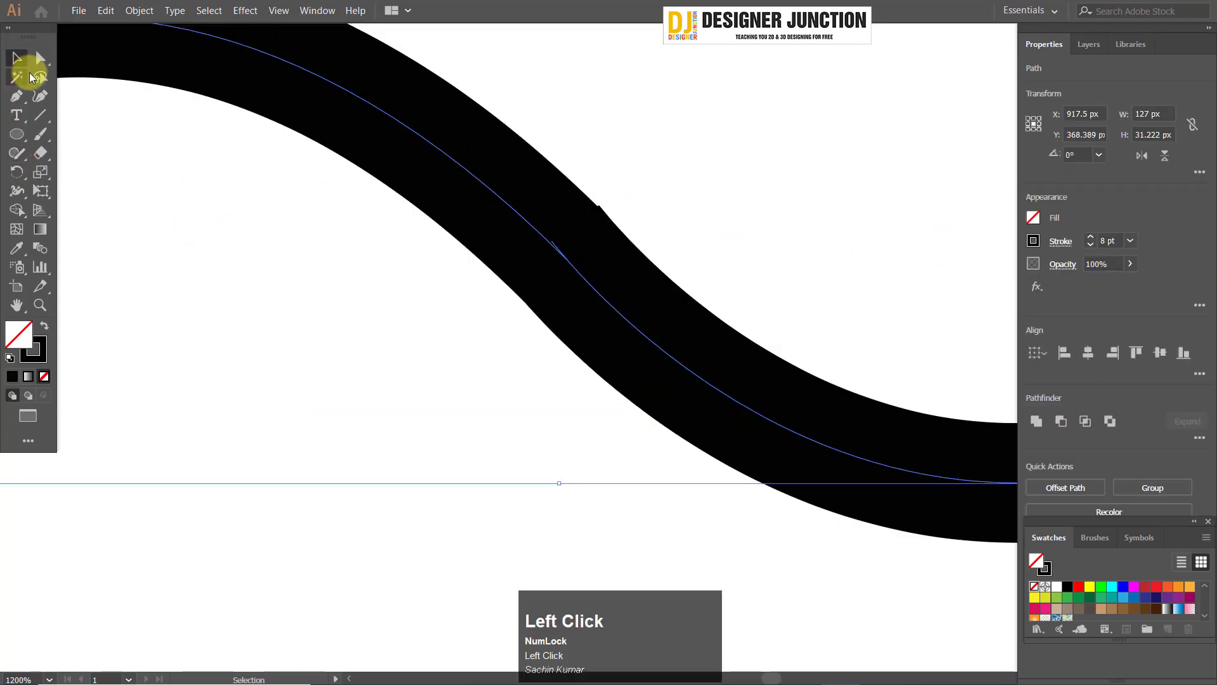
pyautogui.moveTo(460, 79); pyautogui.dragTo(697, 443)
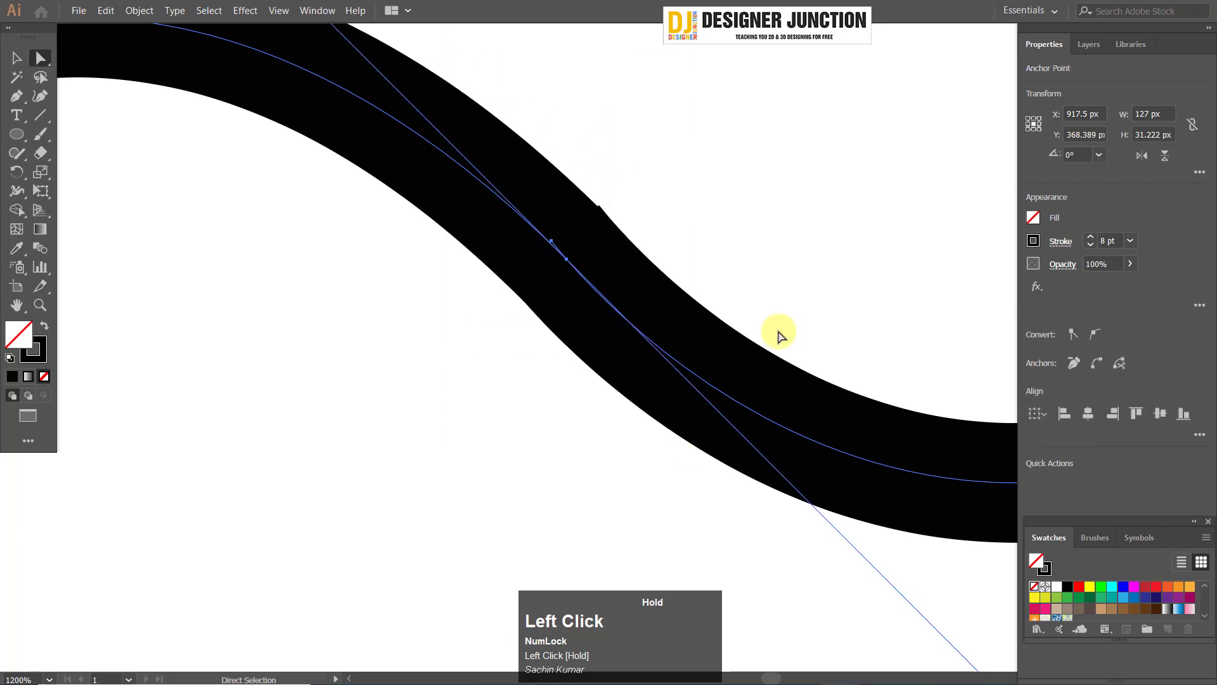
pyautogui.rightClick(824, 376)
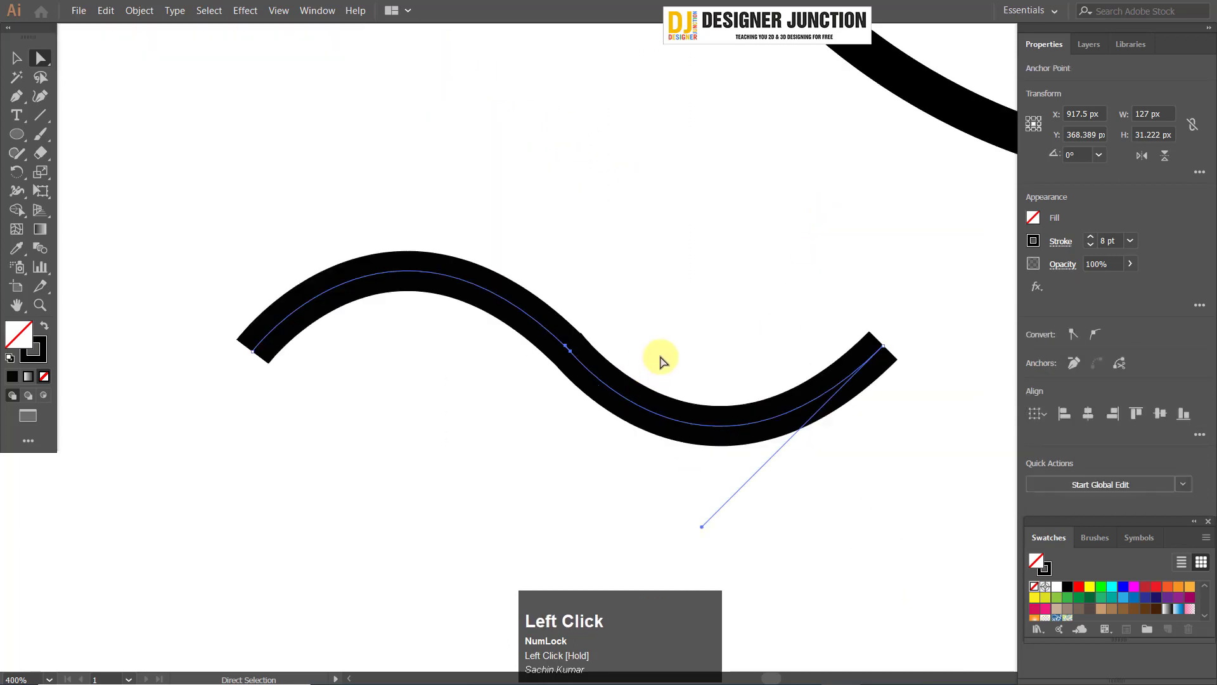
pyautogui.rightClick(676, 340)
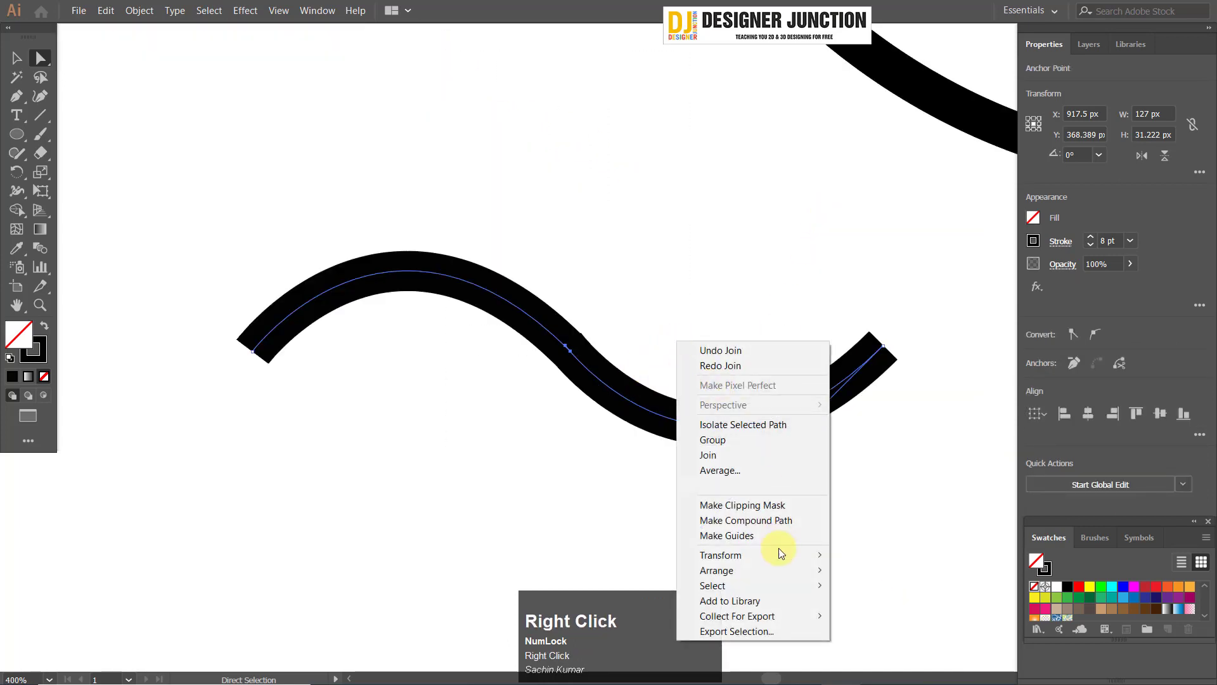
pyautogui.click(753, 471)
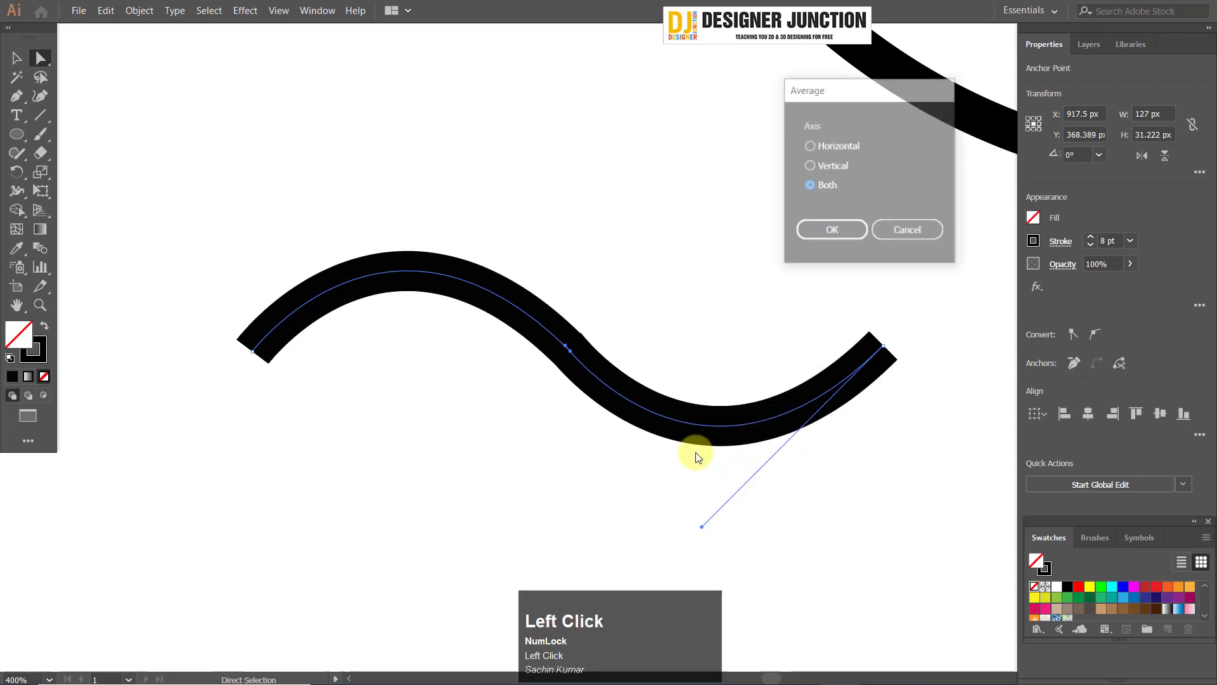
pyautogui.click(827, 234)
# - Join the coinciding anchor points of the two arches into one wave path and inspect the joint closely
pyautogui.rightClick(702, 315)
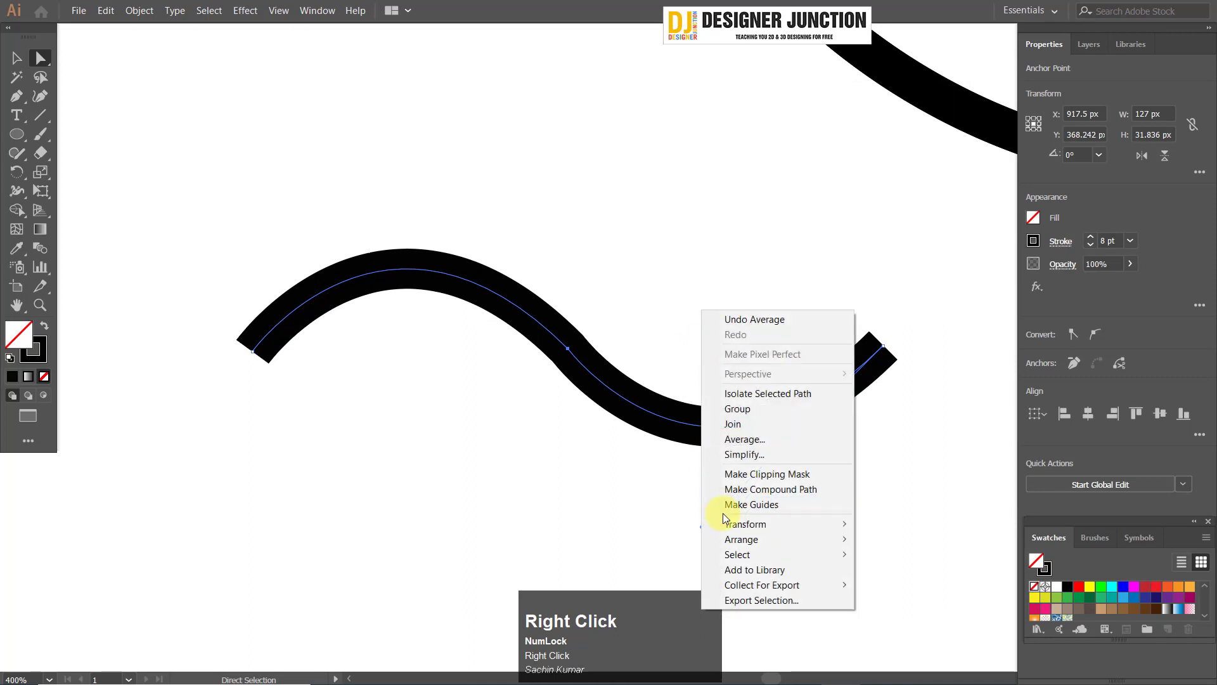
pyautogui.click(763, 425)
pyautogui.scroll(8, 614, 433)
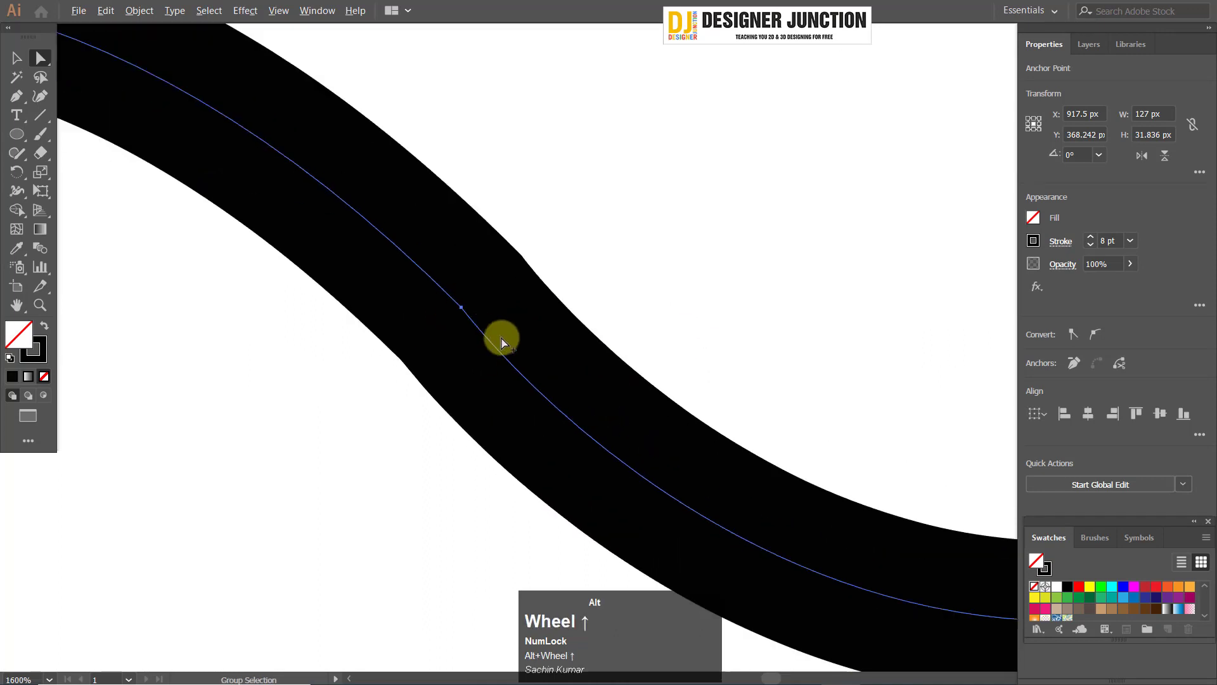
pyautogui.scroll(8, 531, 272)
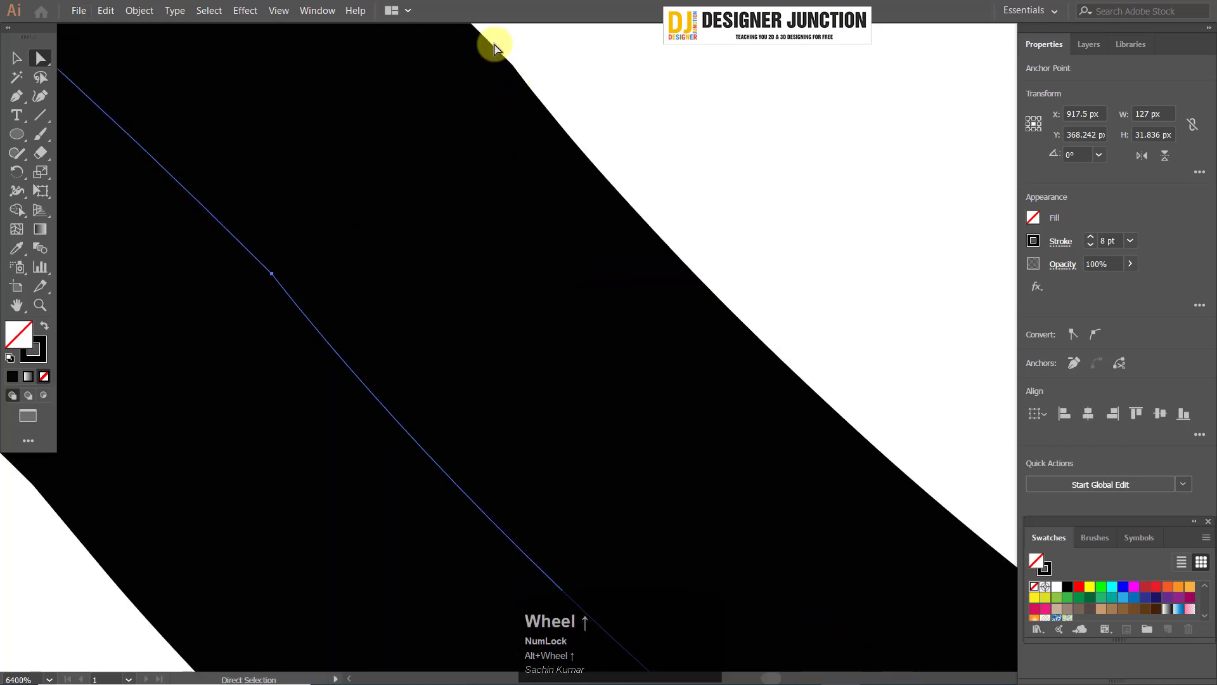
pyautogui.scroll(-20, 565, 275)
pyautogui.click(288, 172)
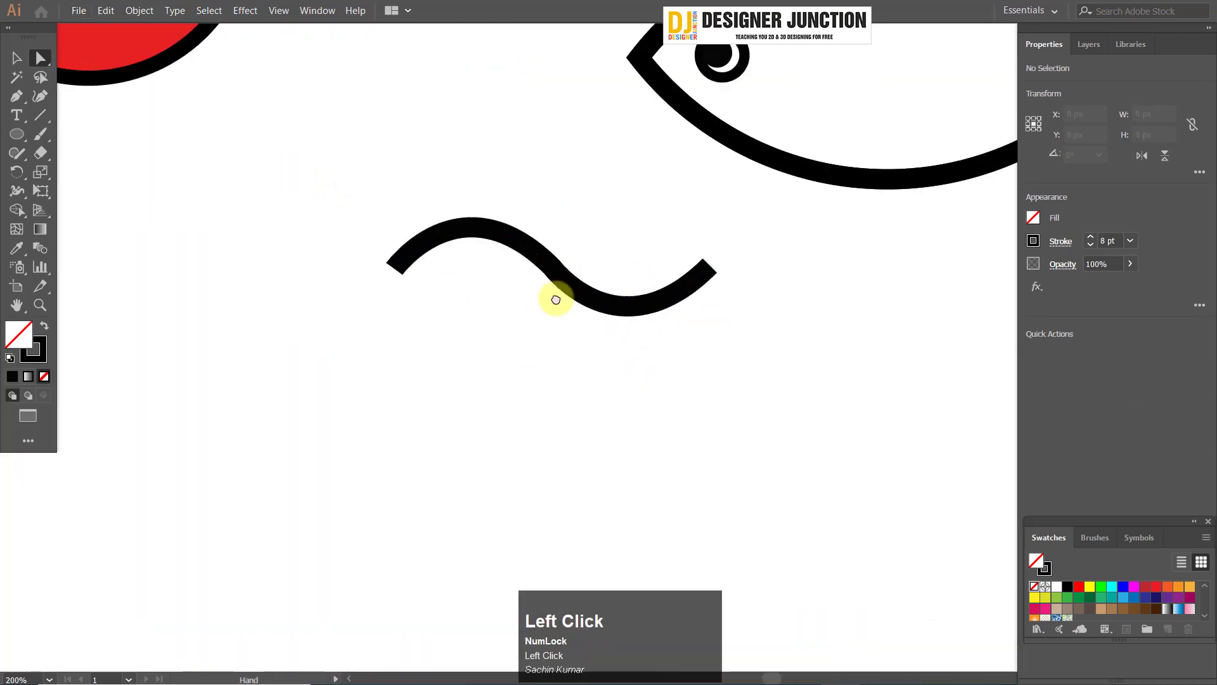
# - Duplicate the joined wave horizontally to X 1043.5 px so that the copy continues its end
pyautogui.moveTo(555, 294); pyautogui.dragTo(434, 340)
pyautogui.click(17, 58)
pyautogui.click(402, 291)
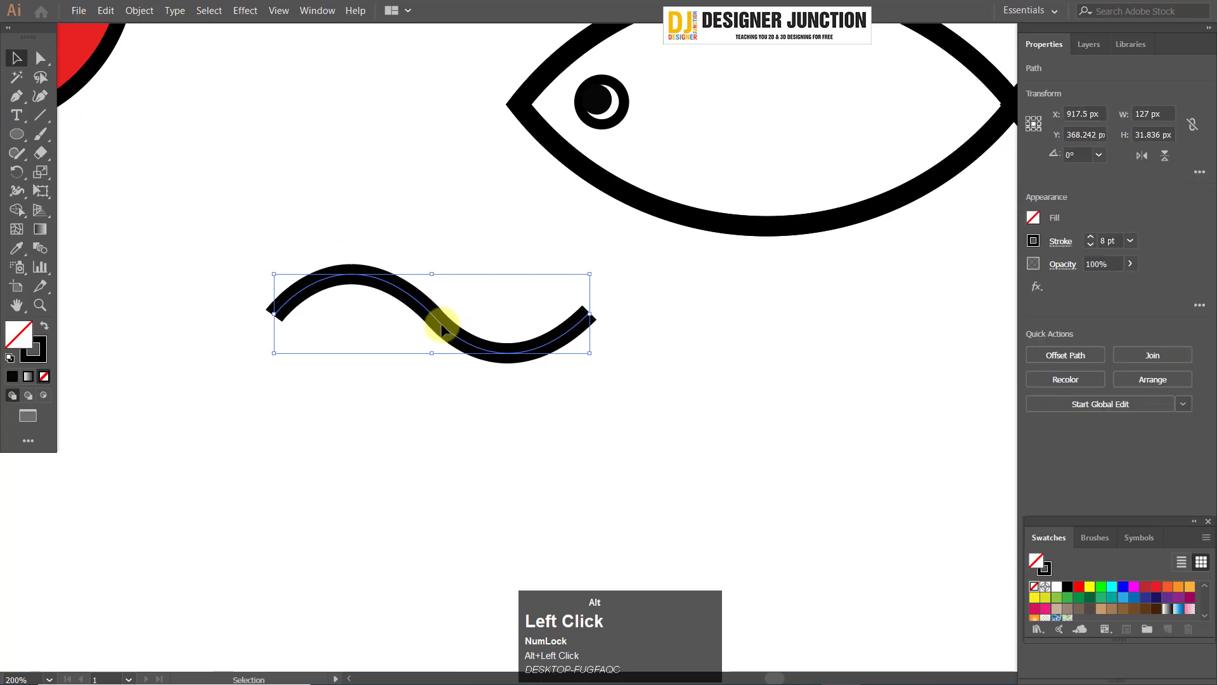
pyautogui.moveTo(441, 324); pyautogui.dragTo(754, 349)
pyautogui.scroll(3, 752, 351)
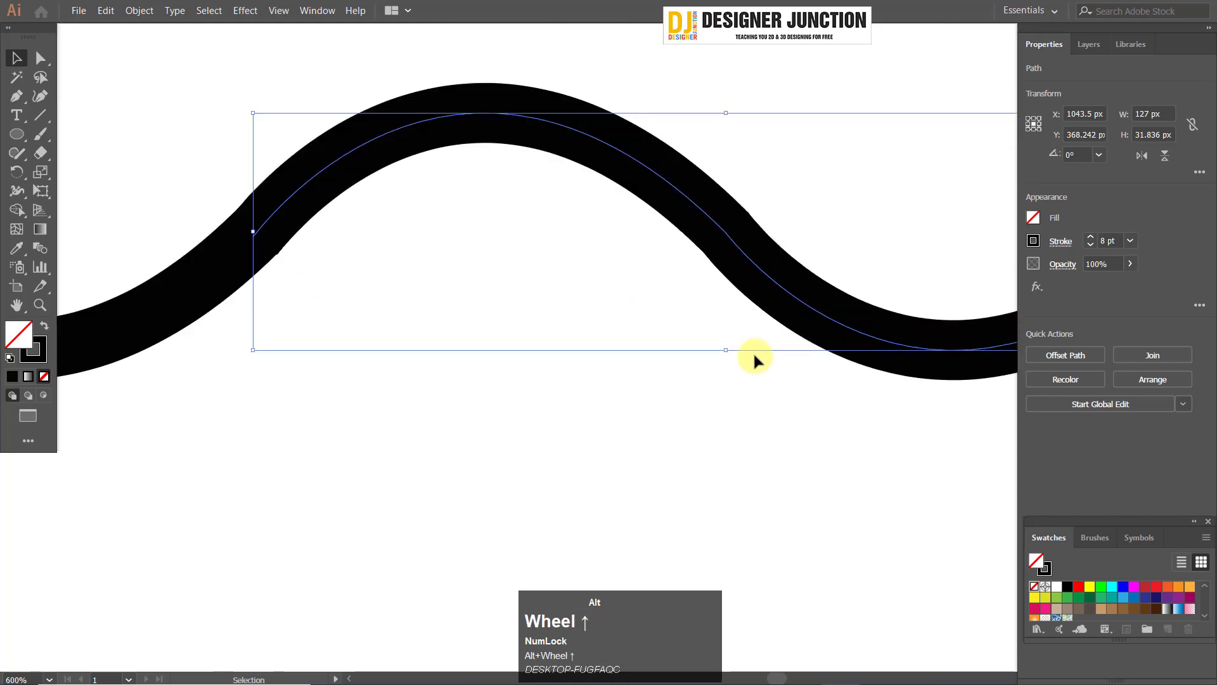
pyautogui.scroll(2, 266, 228)
pyautogui.scroll(1, 527, 356)
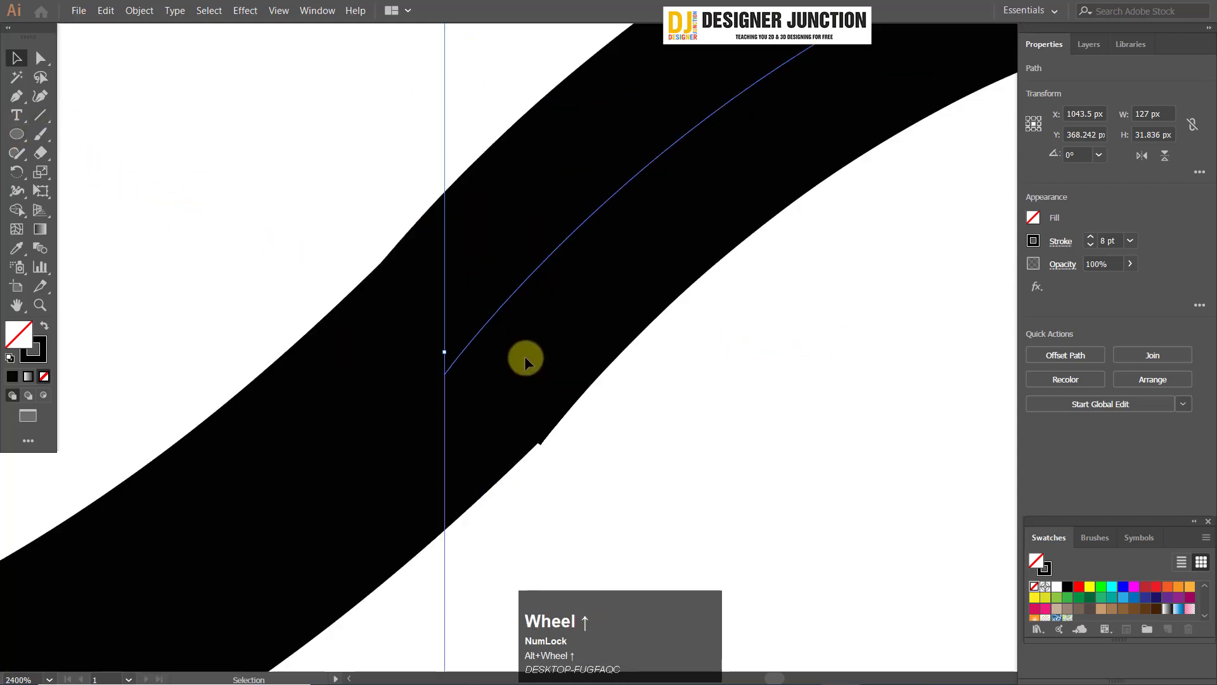
pyautogui.click(526, 347)
pyautogui.scroll(-8, 535, 363)
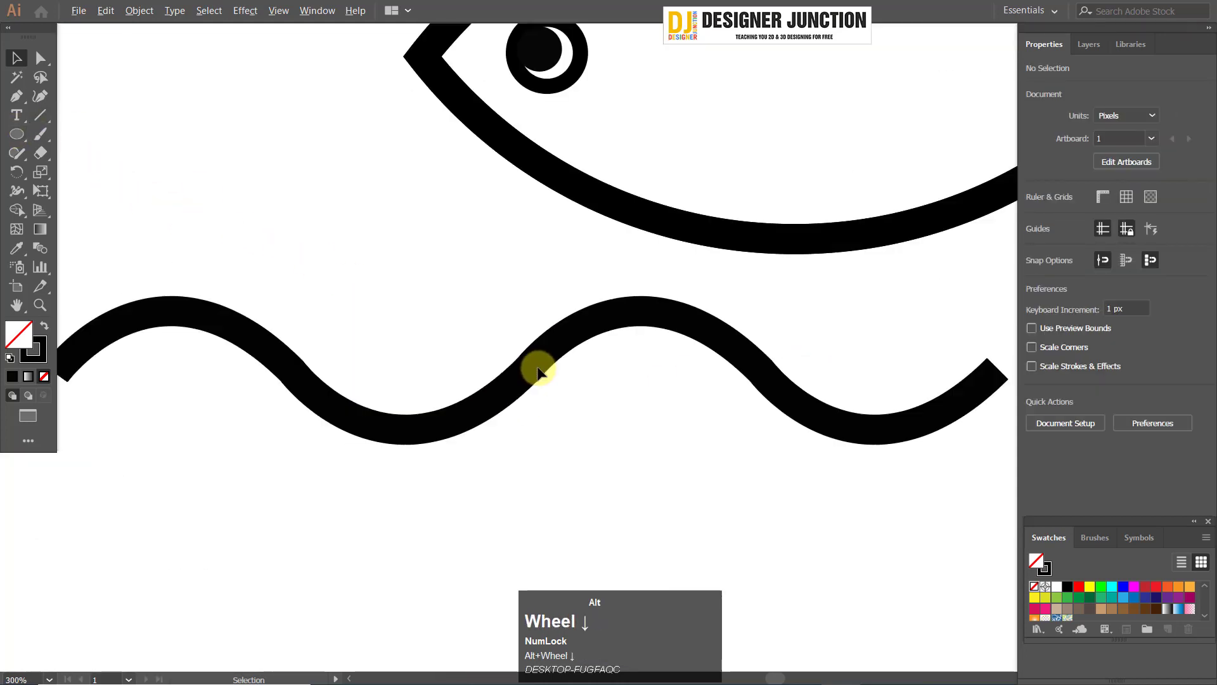
# - Select both wave segments and repeat the duplication until the wave line beneath the fish is five segments long
pyautogui.moveTo(247, 487); pyautogui.dragTo(770, 360)
pyautogui.scroll(-2, 769, 360)
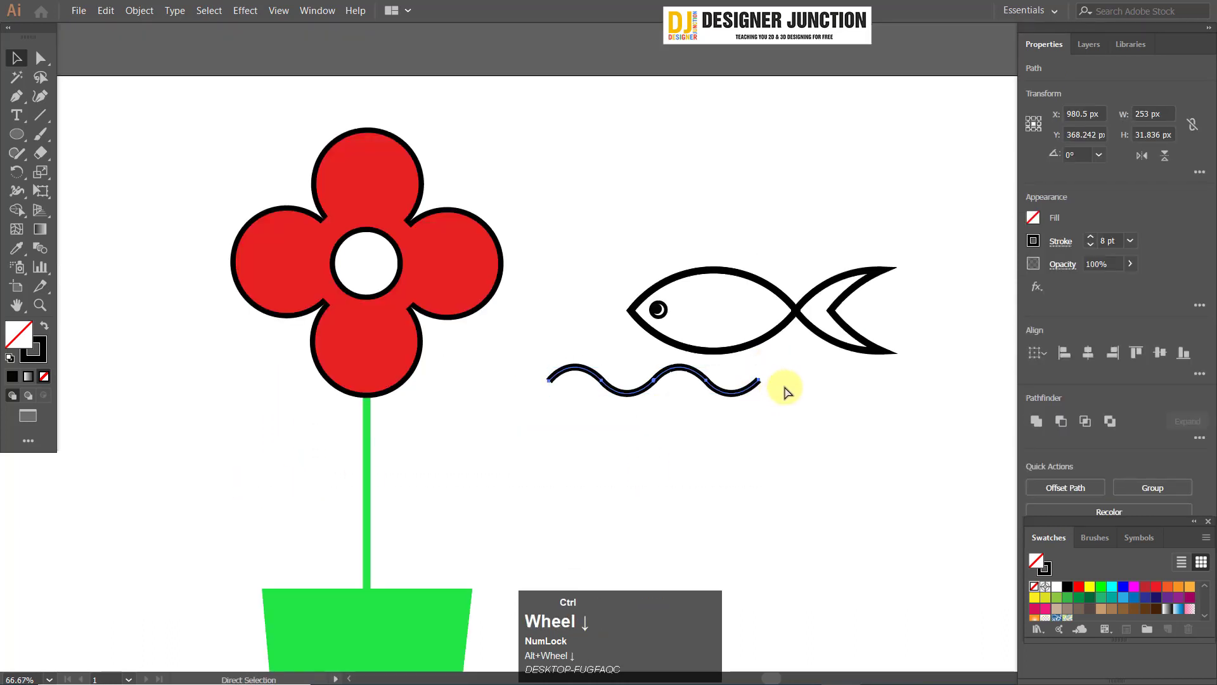
pyautogui.hotkey('ctrl', 'd')
pyautogui.hotkey('ctrl', 'd')
pyautogui.scroll(-1, 773, 400)
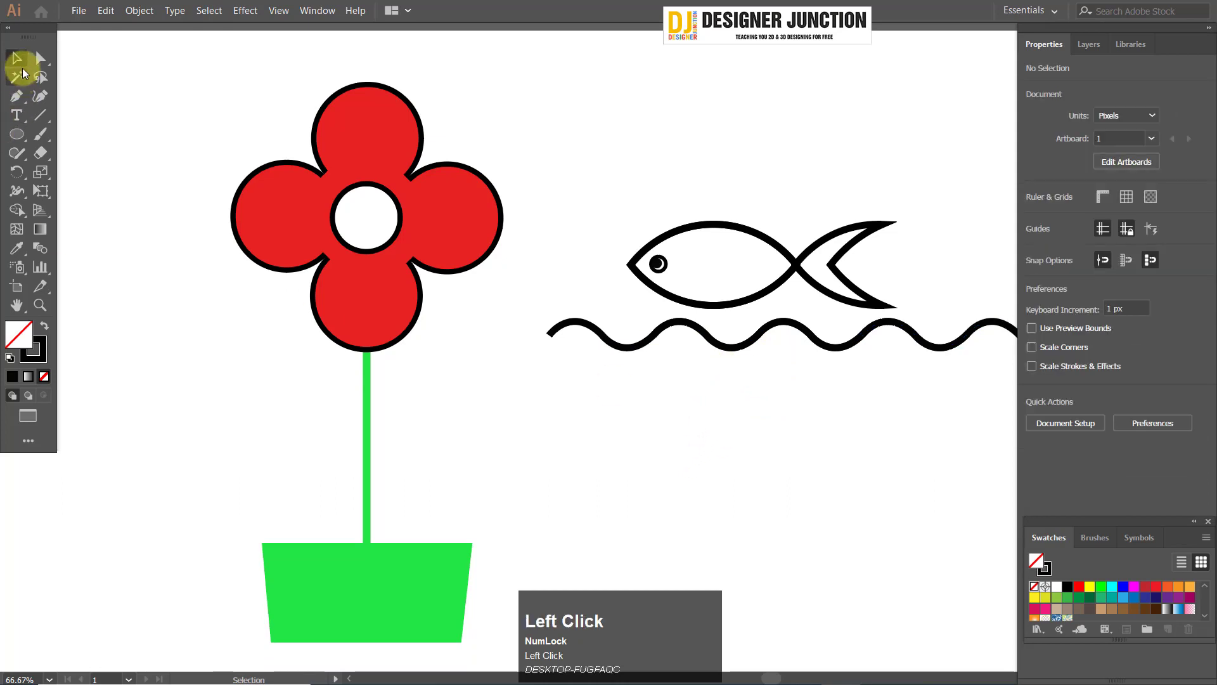
pyautogui.scroll(-2, 505, 244)
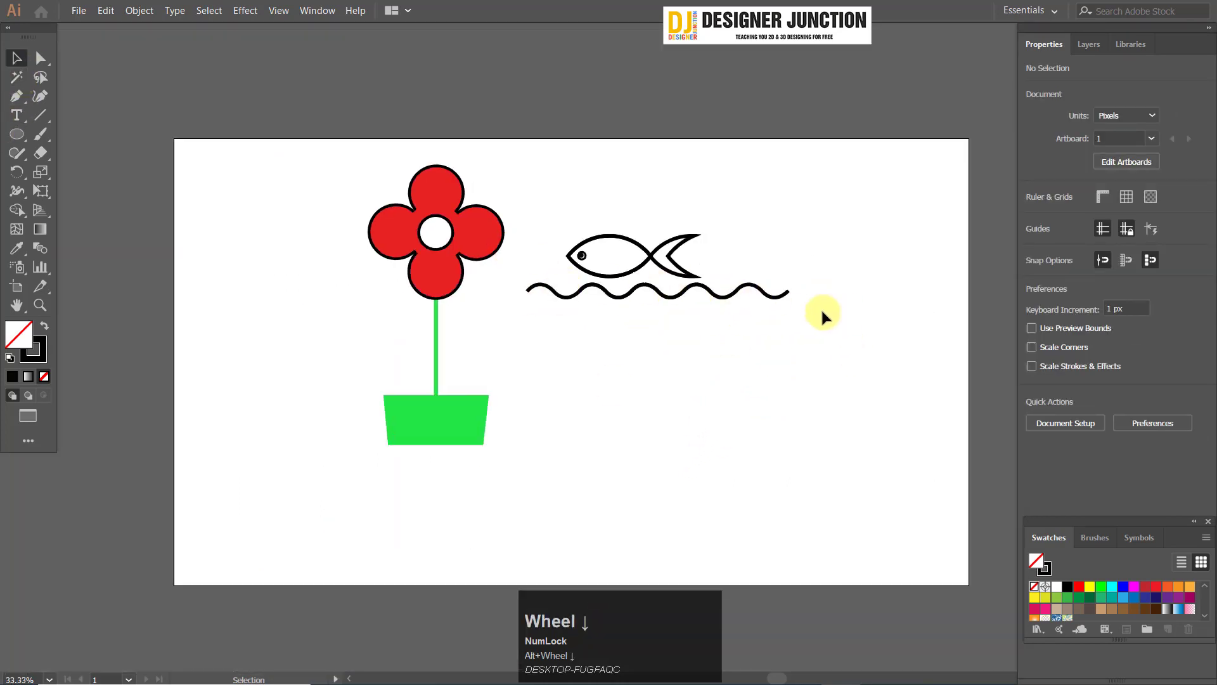
# - Try moving the wave's last segment up and away from the others, and undo the move
pyautogui.moveTo(747, 293); pyautogui.dragTo(796, 265)
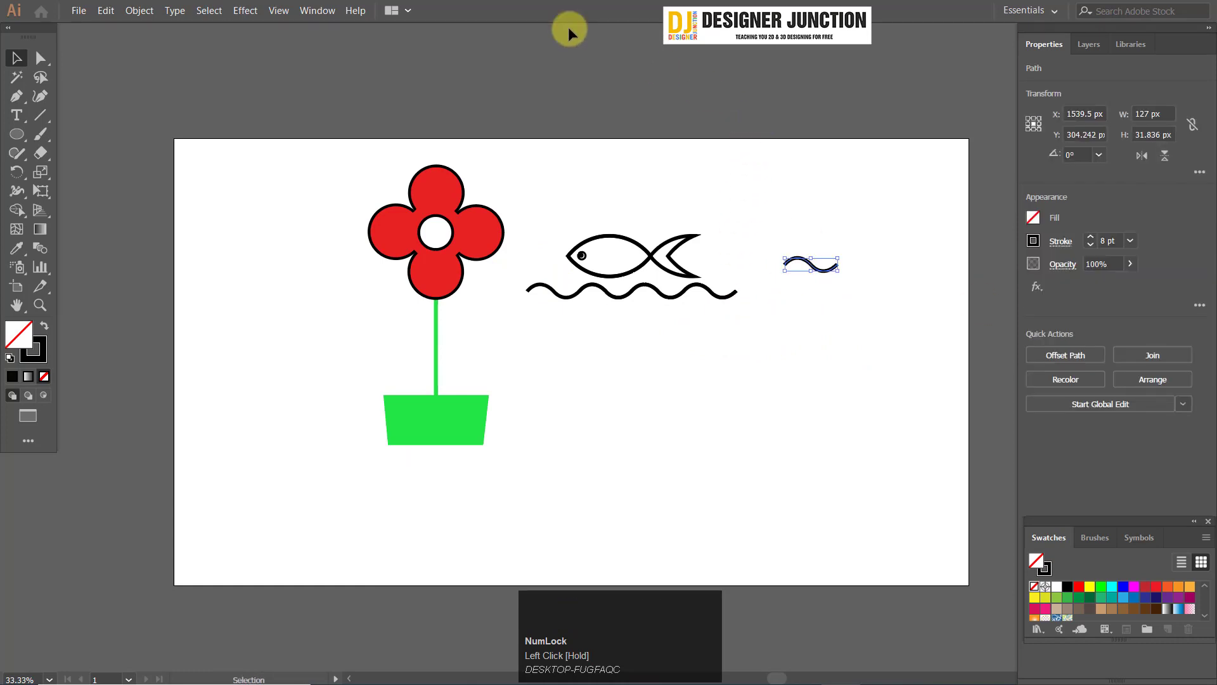
pyautogui.hotkey('ctrl', 'z')
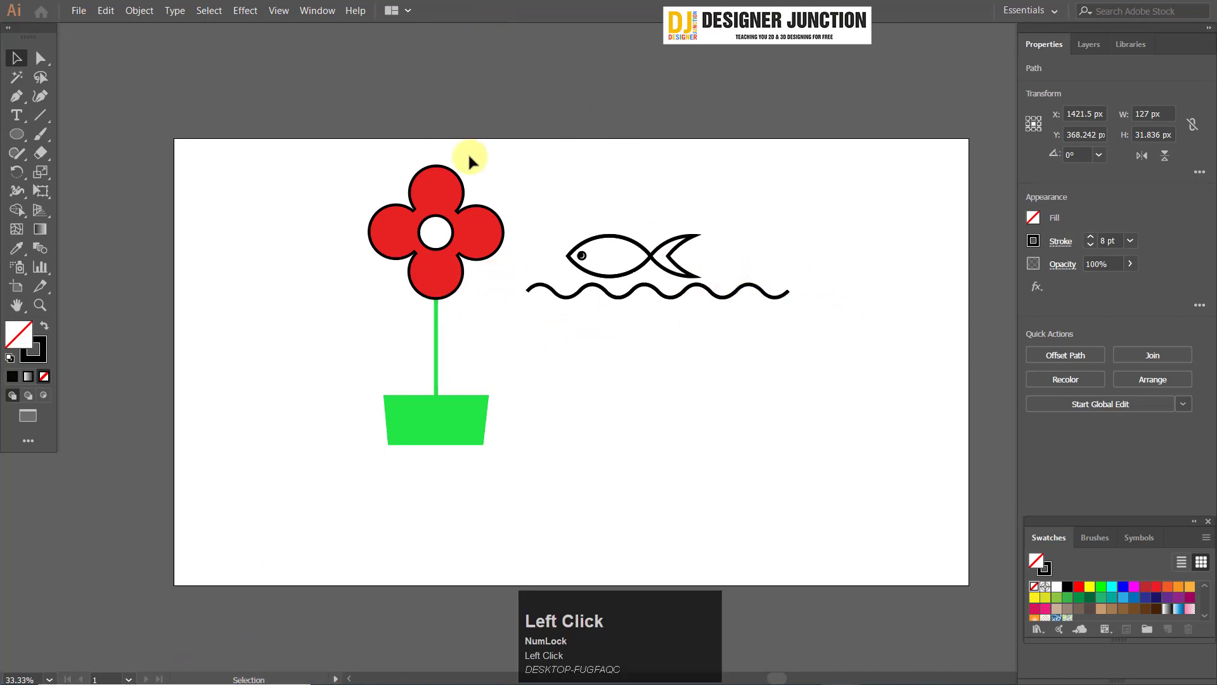
pyautogui.click(41, 58)
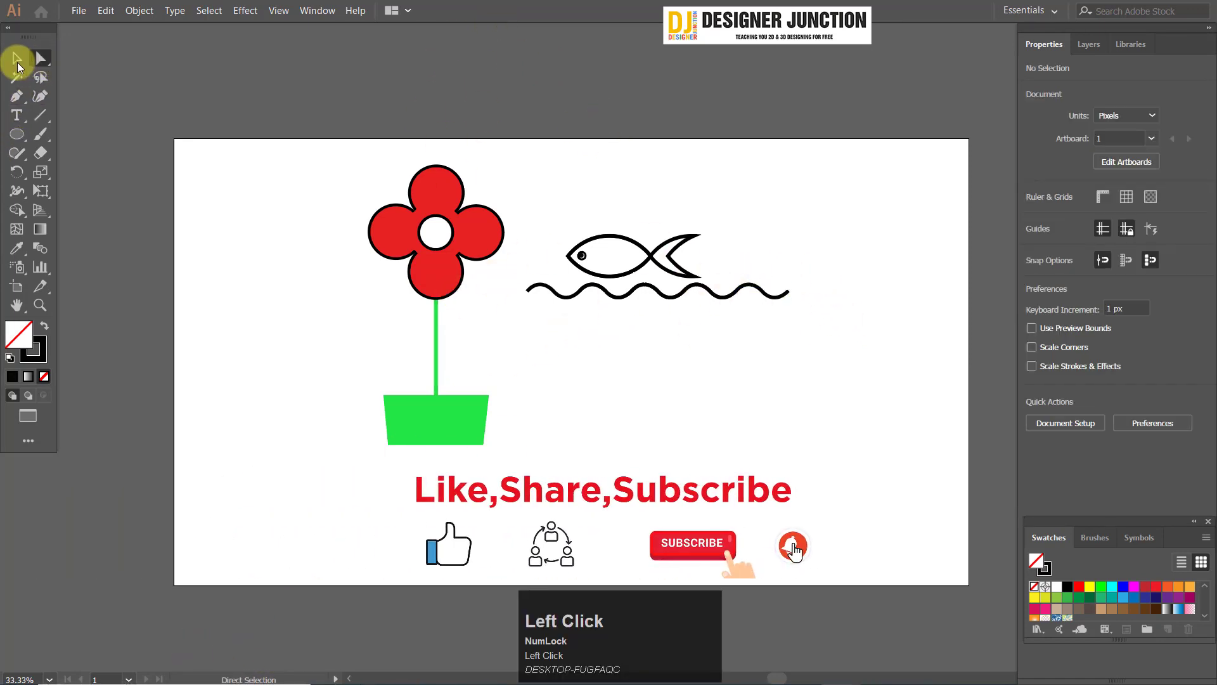
pyautogui.click(17, 58)
pyautogui.click(16, 78)
pyautogui.click(17, 59)
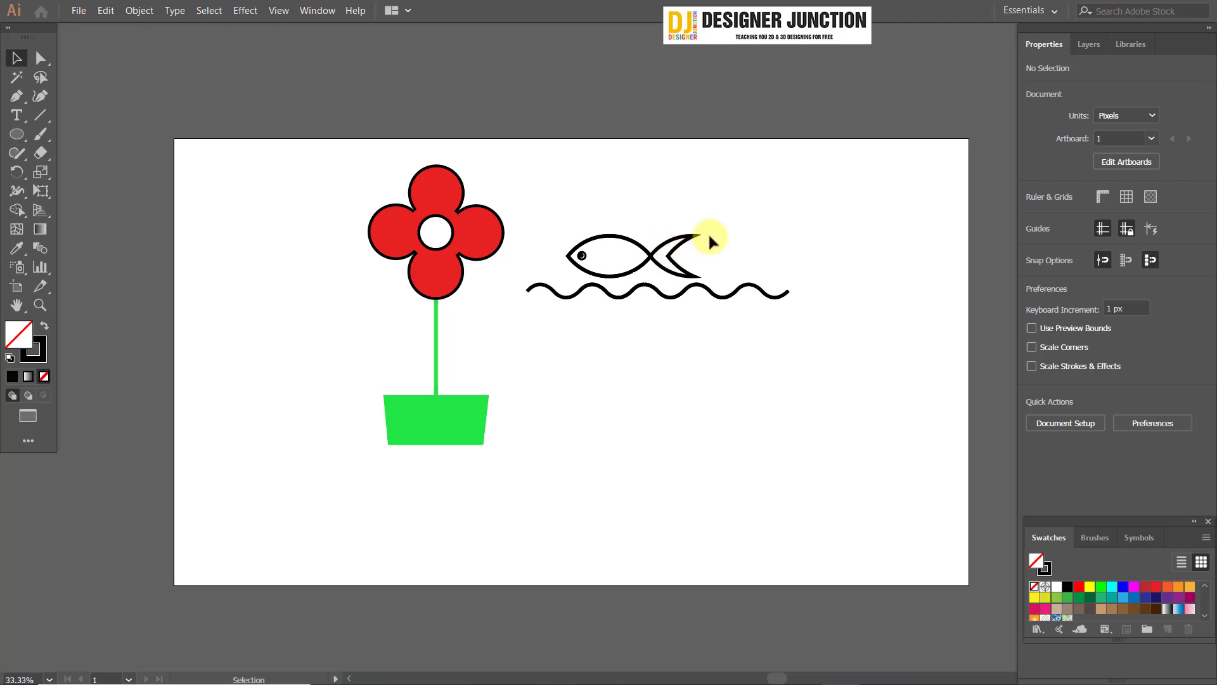
pyautogui.click(672, 260)
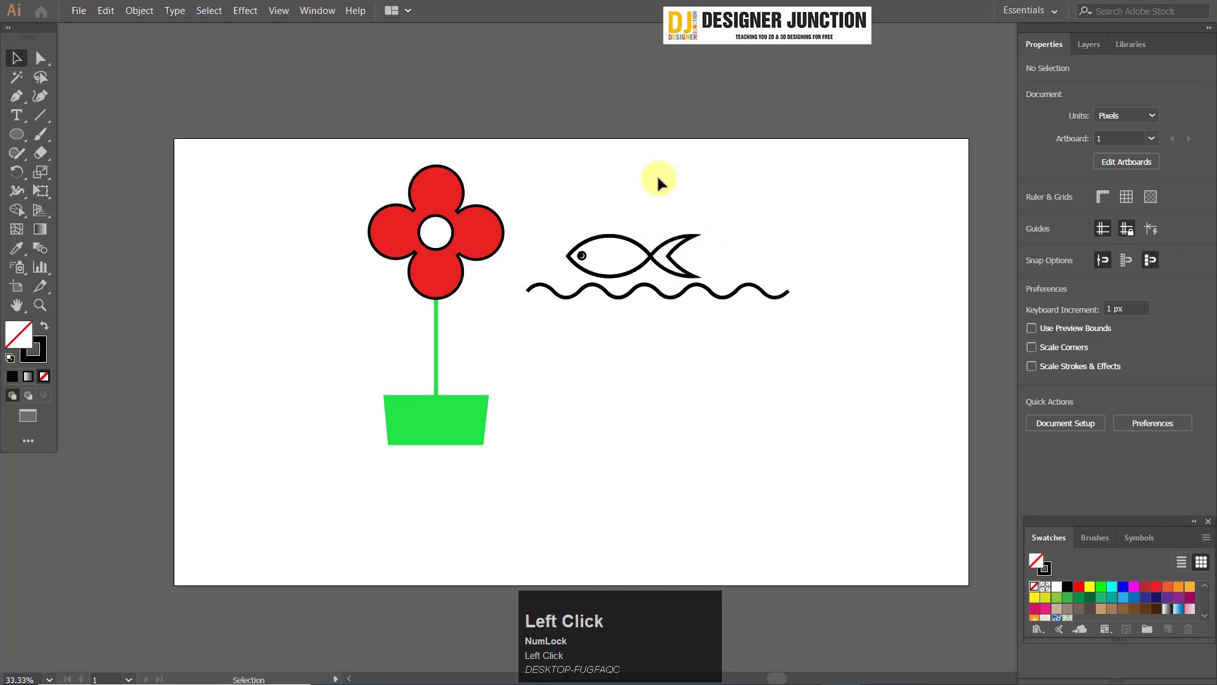
pyautogui.moveTo(653, 182); pyautogui.dragTo(698, 254)
pyautogui.scroll(2, 688, 246)
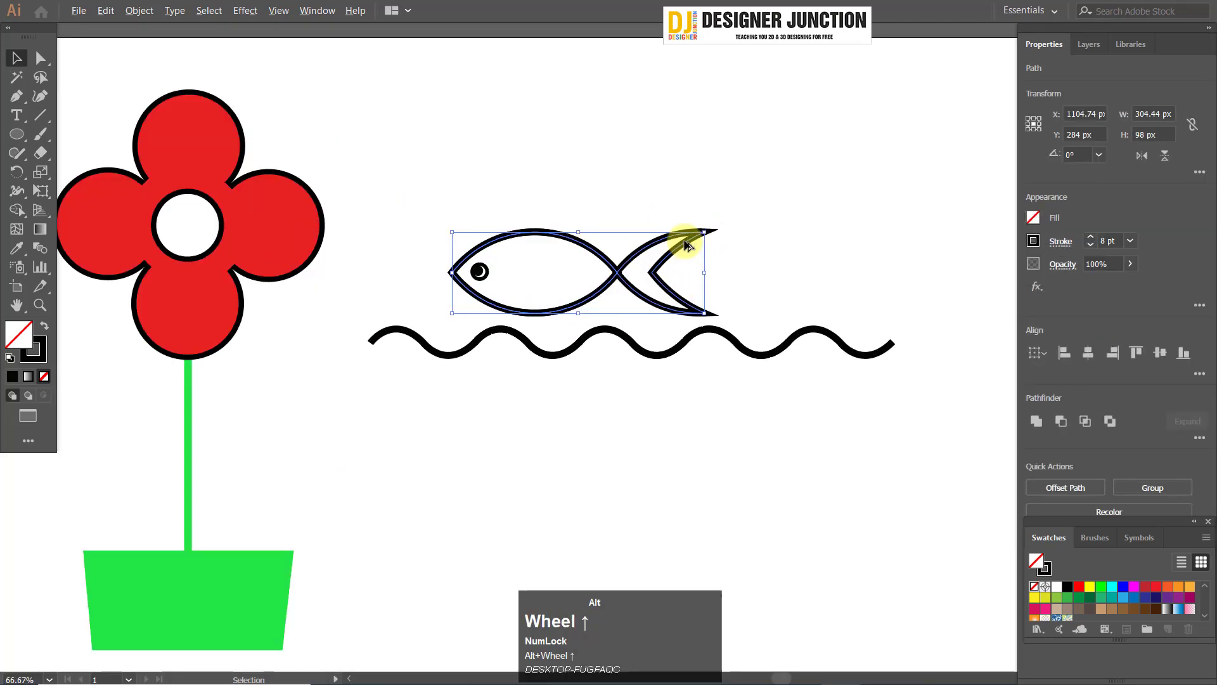
pyautogui.scroll(-2, 678, 270)
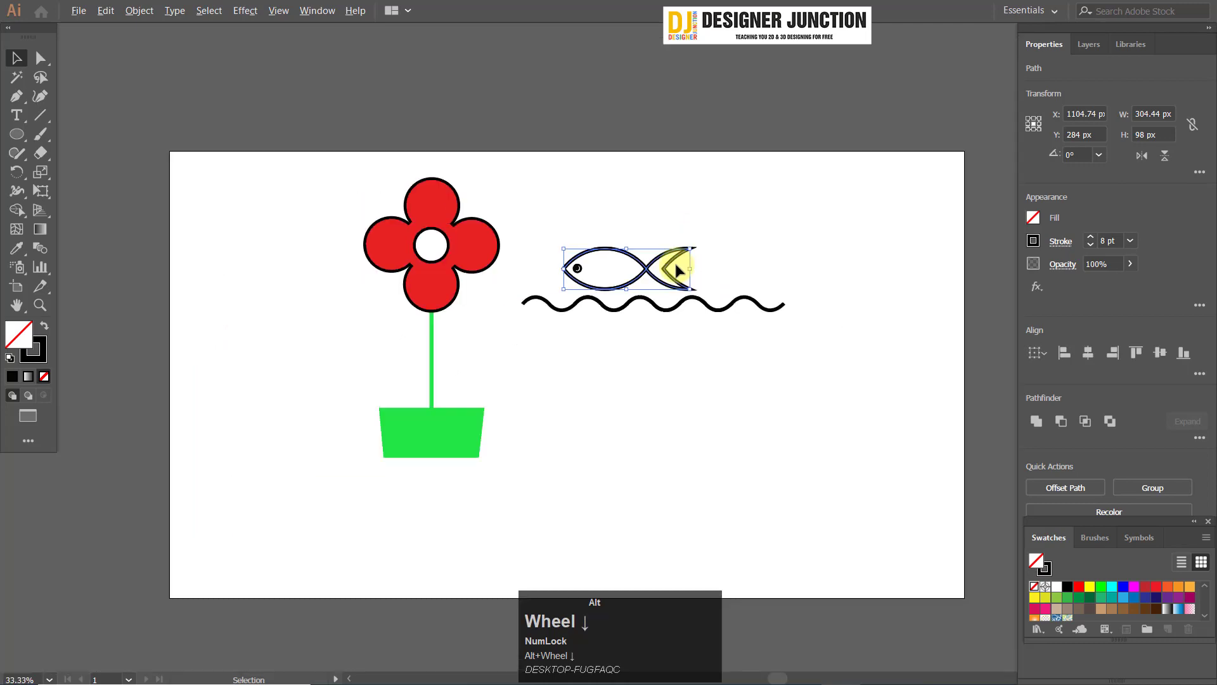
pyautogui.click(543, 103)
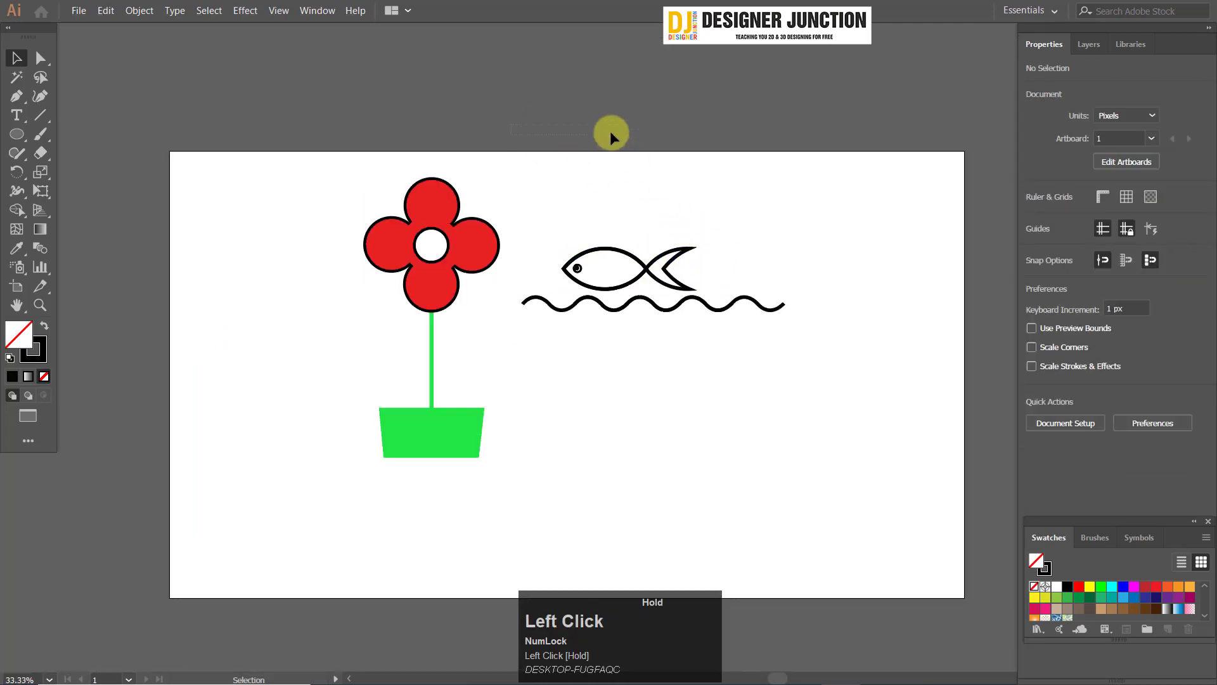
# - Bring up the Pathfinder shape modes as an alternative to Shape Builder, and dismiss them
pyautogui.click(317, 11)
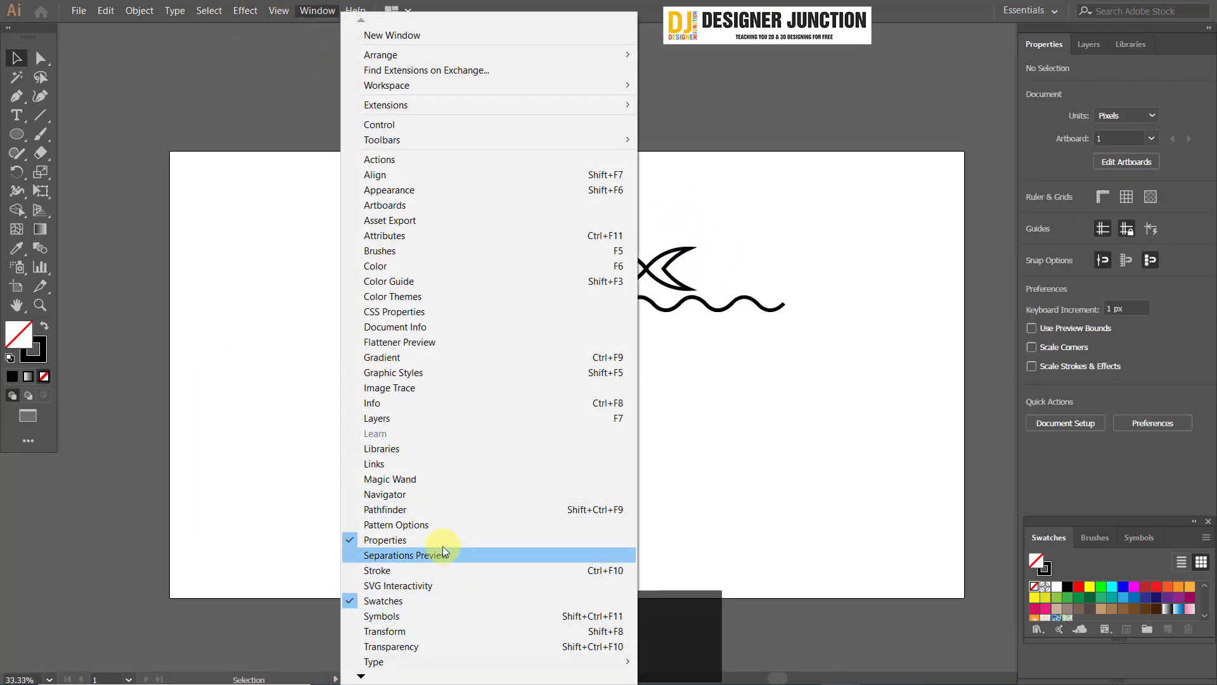
pyautogui.click(446, 510)
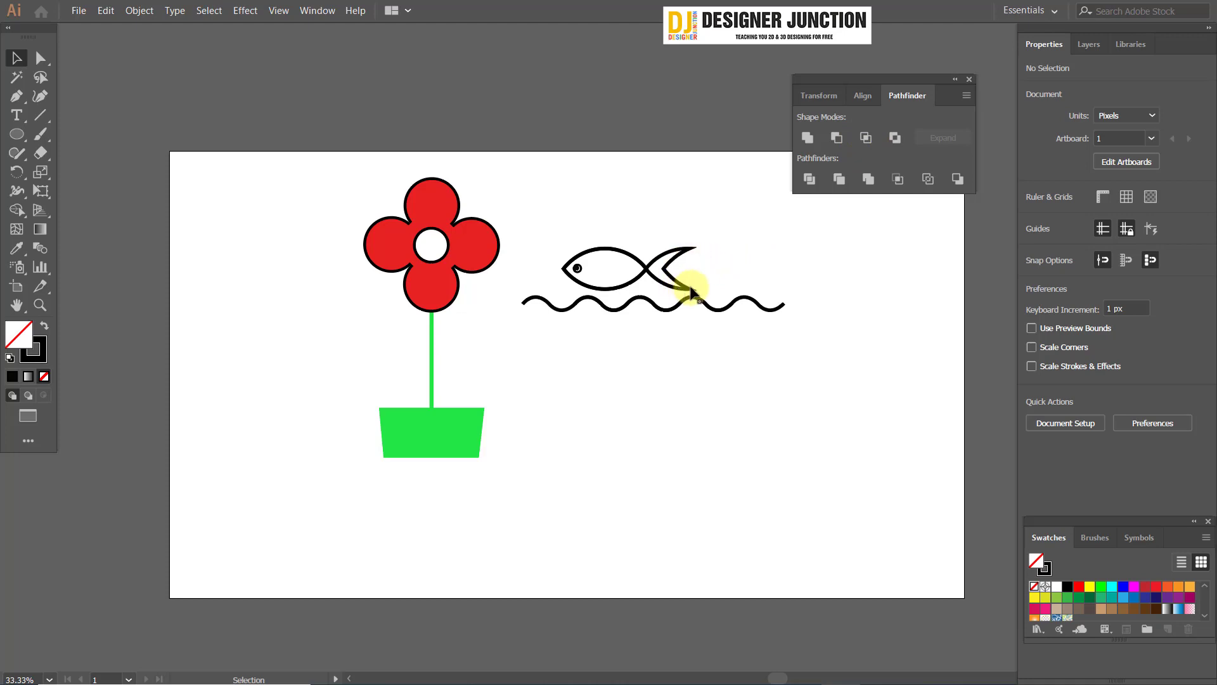
pyautogui.click(969, 83)
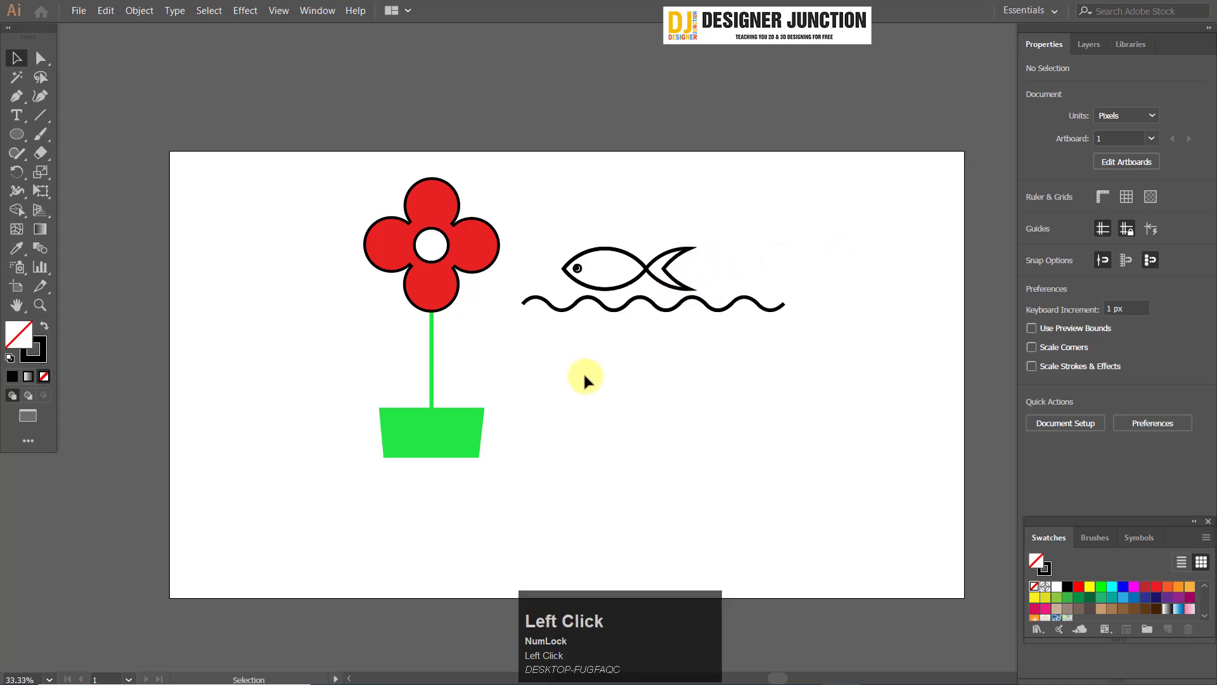
pyautogui.scroll(-2, 584, 375)
pyautogui.scroll(2, 584, 381)
pyautogui.press('space')
pyautogui.moveTo(676, 355); pyautogui.dragTo(623, 322)
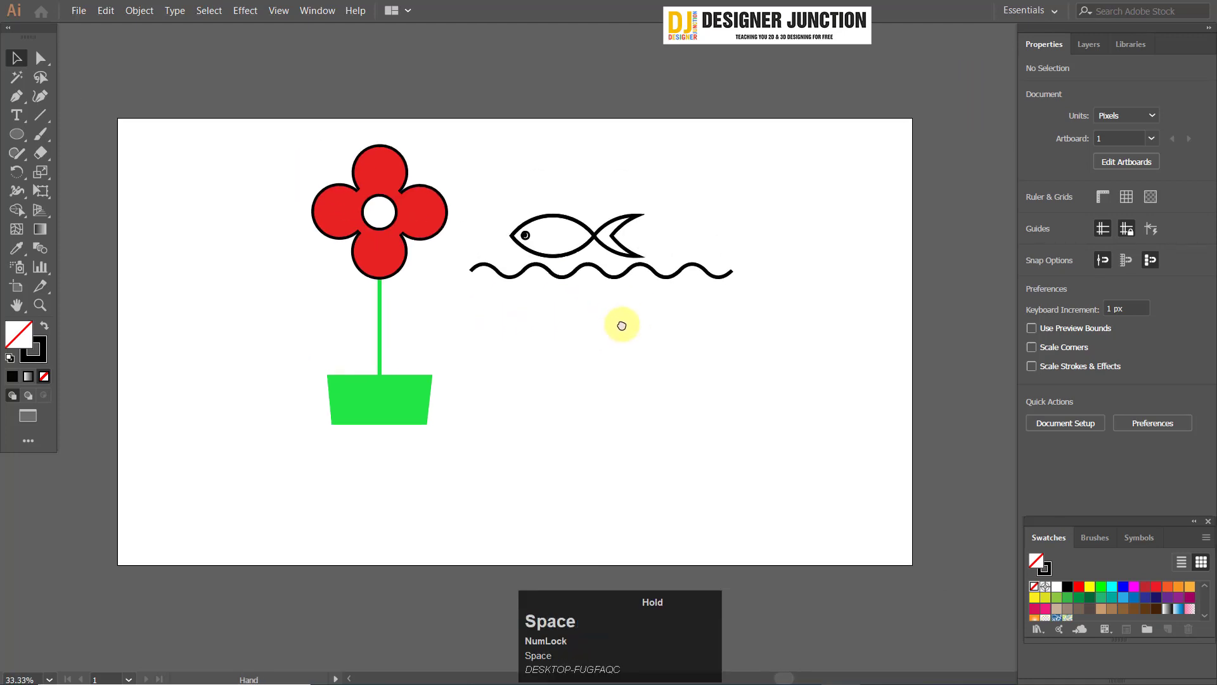